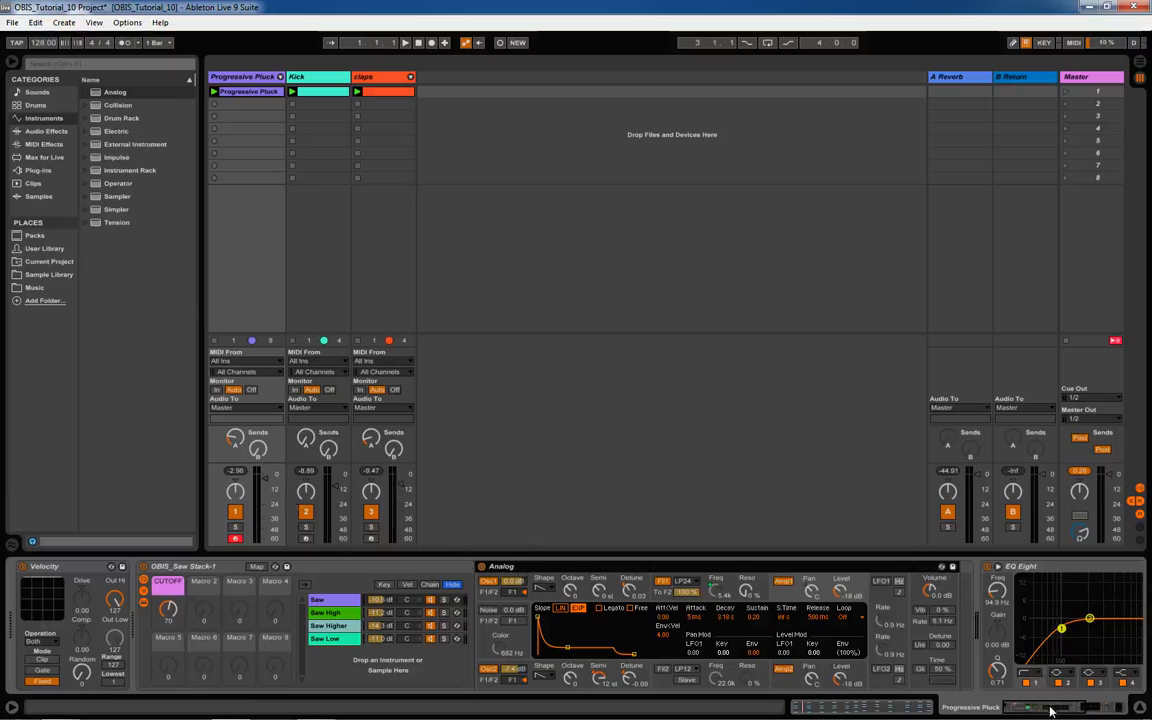
# Examine the Saw, Saw High and Saw Higher chains of the OBIS_Saw Stack-1 rack and their Analog devices
pyautogui.moveTo(1020, 709)
pyautogui.mouseDown()
pyautogui.moveTo(1051, 714)
pyautogui.moveTo(1036, 708)
pyautogui.mouseUp()
pyautogui.click(335, 602)
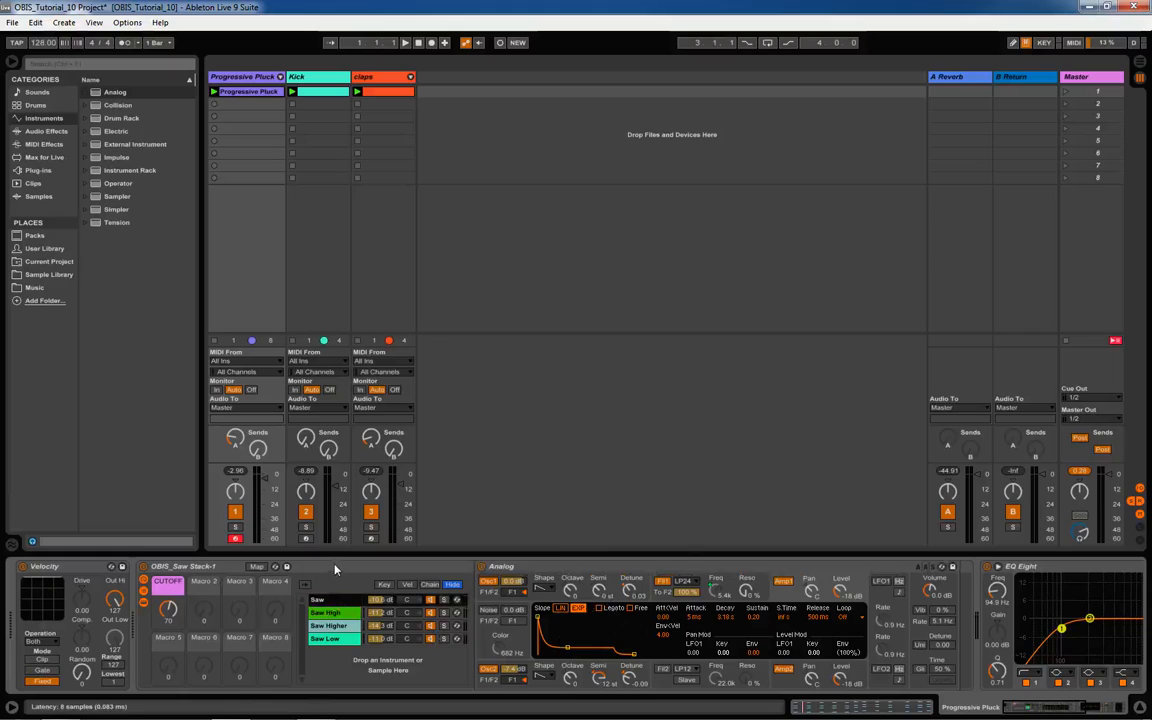
pyautogui.click(337, 566)
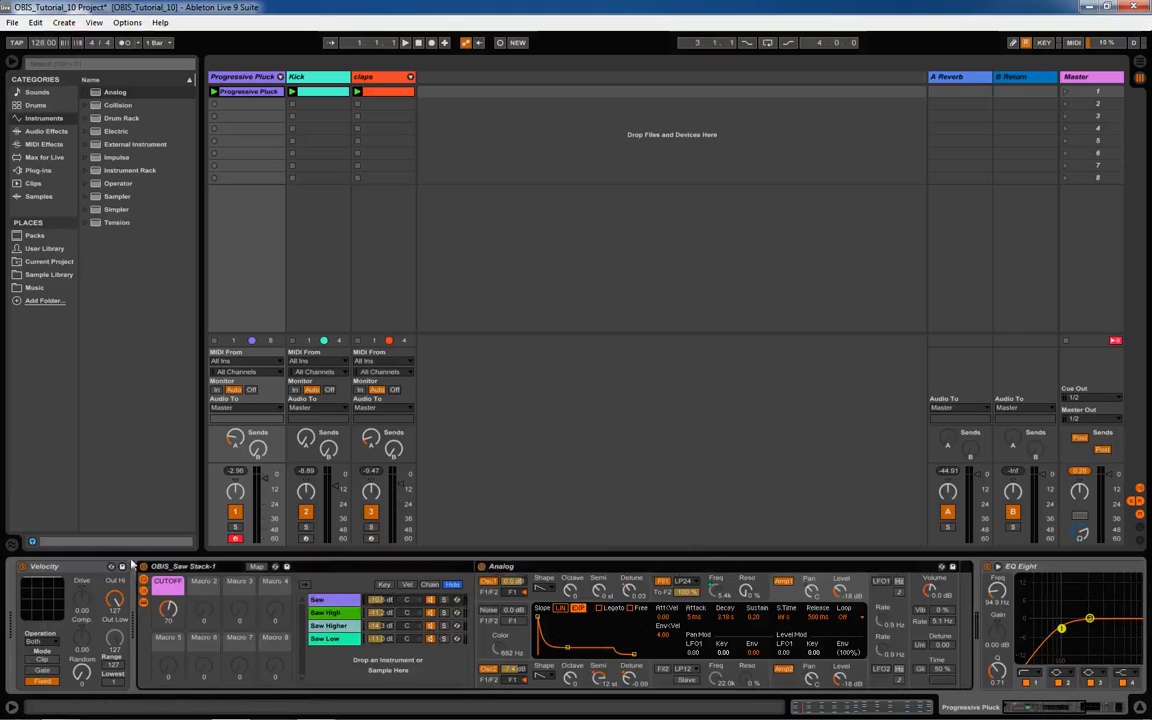
pyautogui.click(322, 602)
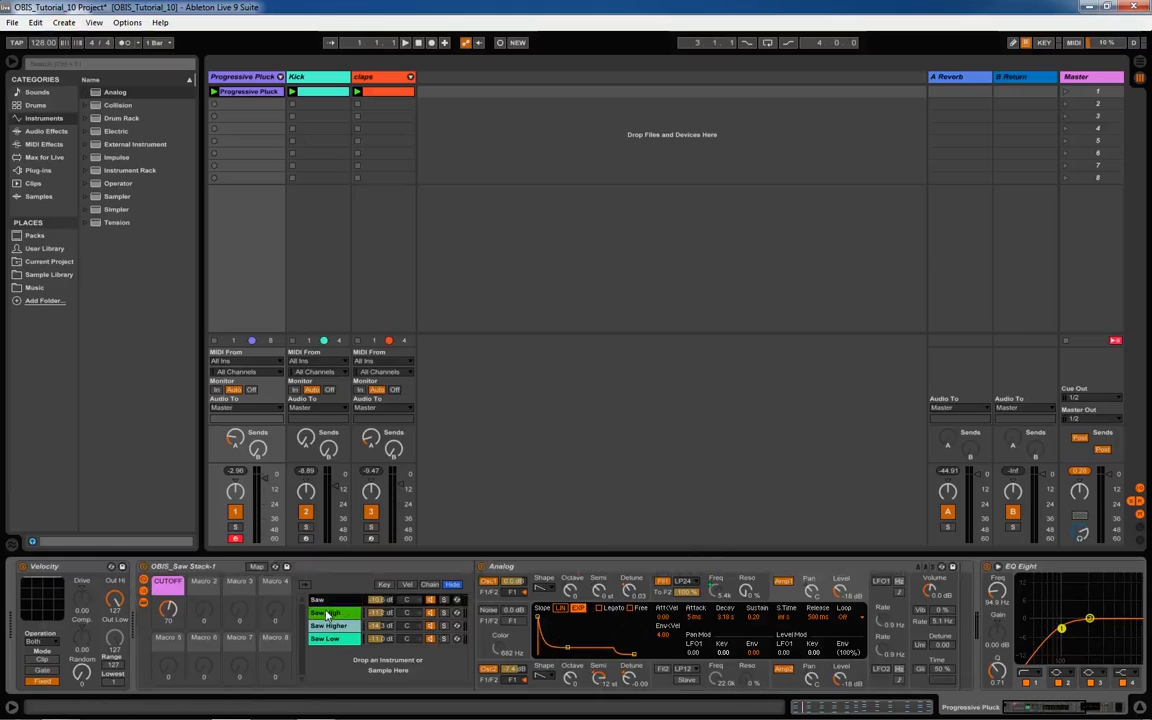
pyautogui.click(326, 613)
pyautogui.click(331, 627)
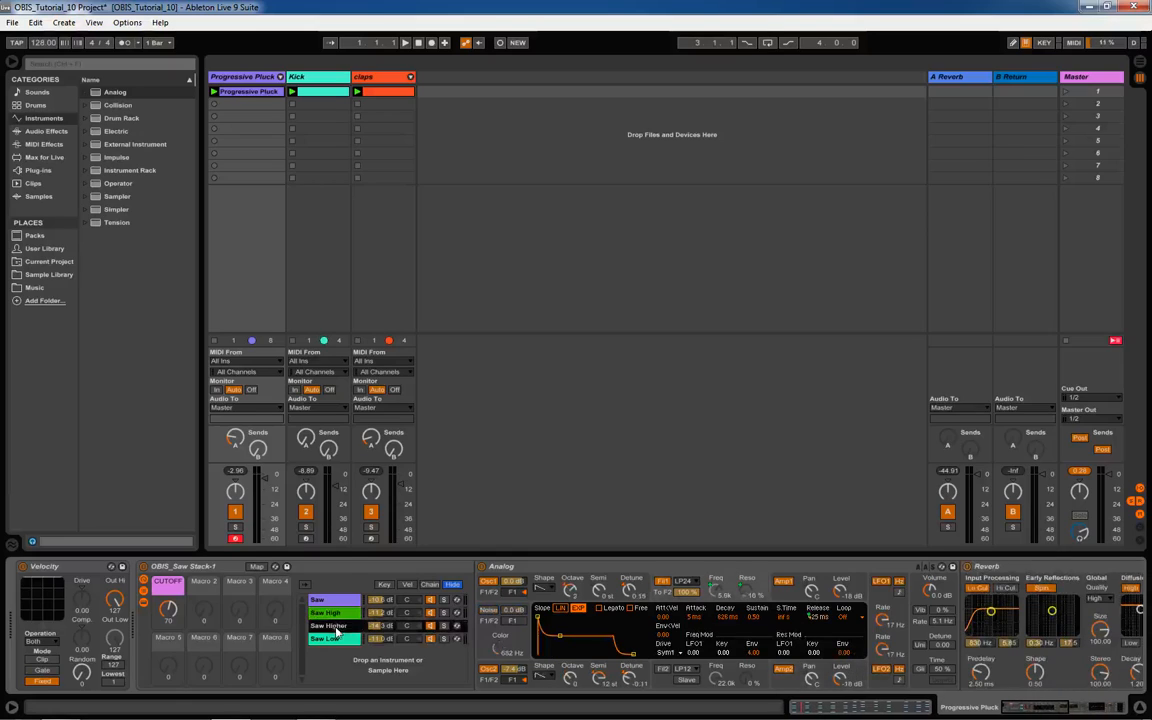
pyautogui.click(328, 612)
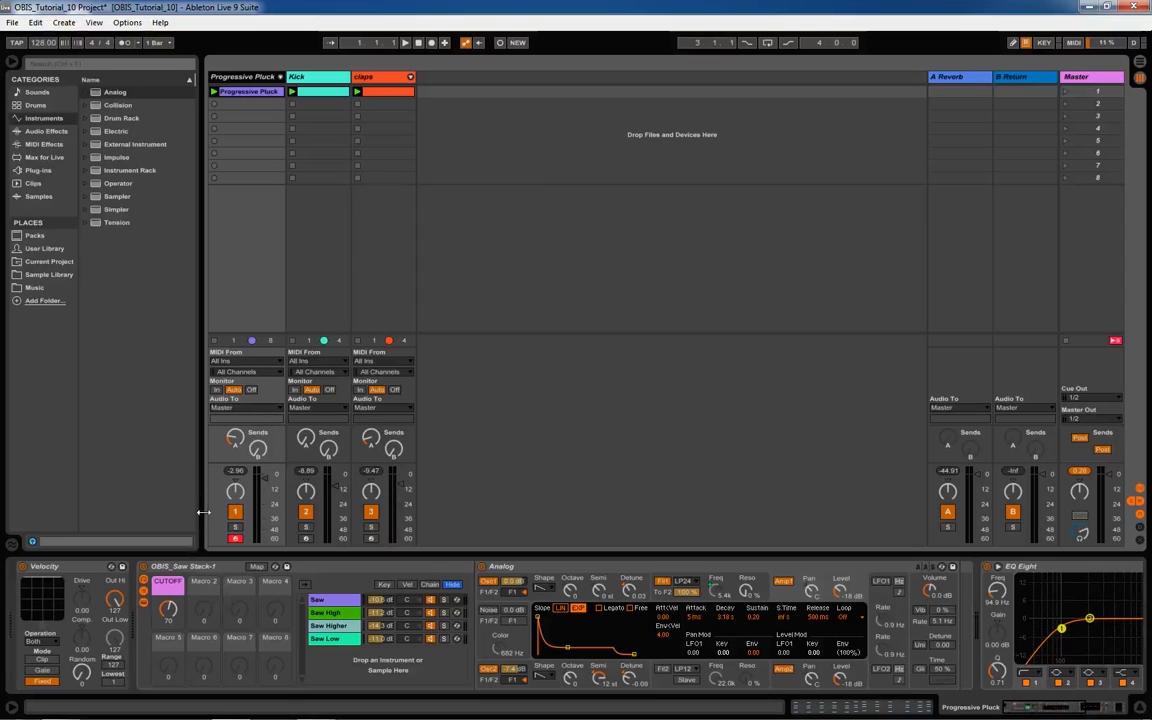
# Play the set and sweep the rack's CUTOFF macro up and down, soloing the Progressive Pluck track meanwhile, leaving the cutoff low
pyautogui.press('space')
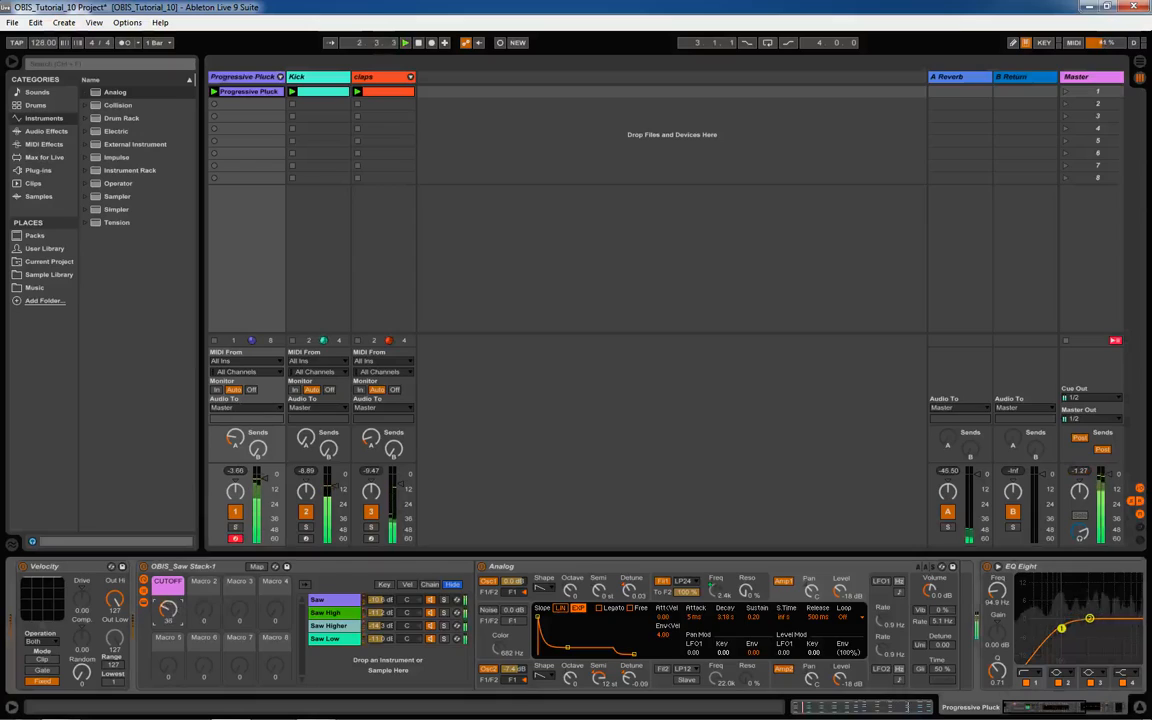
pyautogui.moveTo(168, 609)
pyautogui.mouseDown()
pyautogui.moveTo(168, 646)
pyautogui.moveTo(170, 520)
pyautogui.moveTo(168, 622)
pyautogui.mouseUp()
pyautogui.click(235, 527)
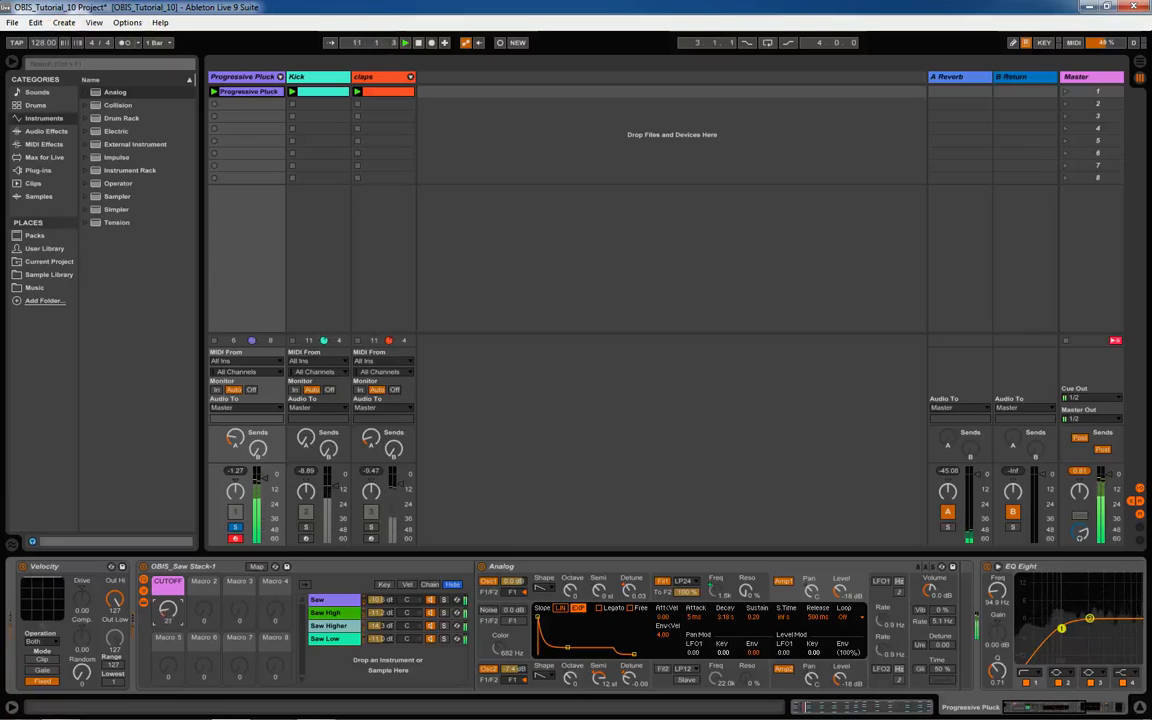
pyautogui.moveTo(168, 612); pyautogui.dragTo(168, 592)
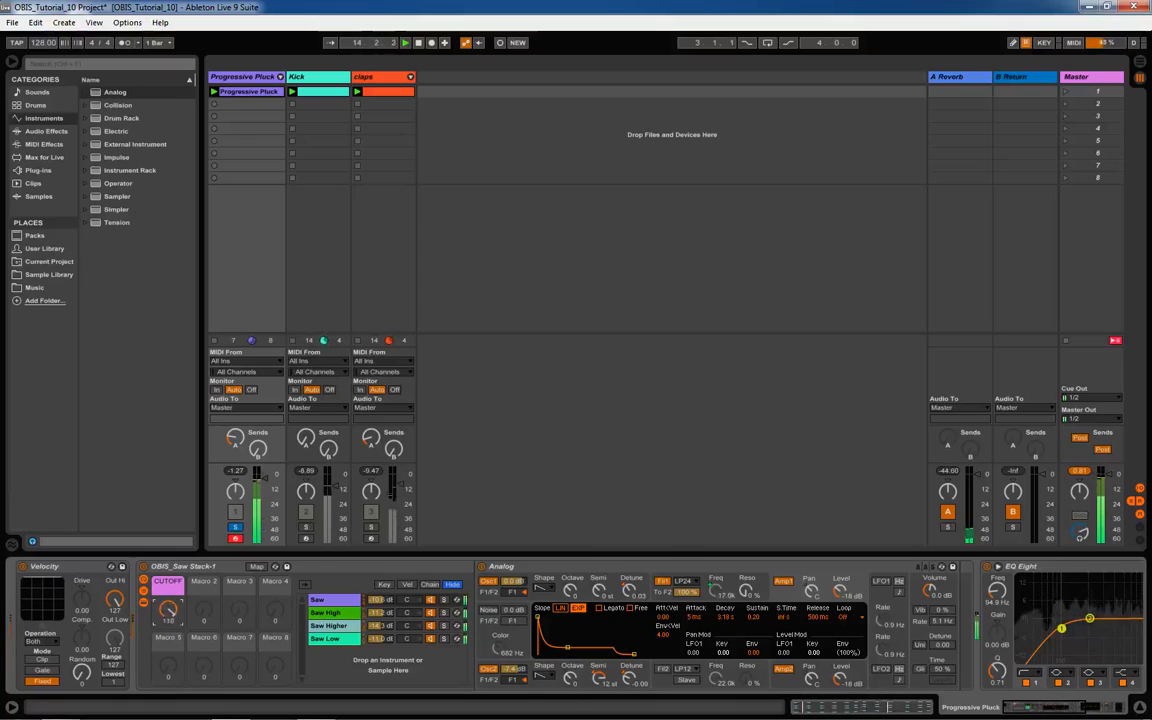
pyautogui.moveTo(168, 610); pyautogui.dragTo(168, 675)
pyautogui.click(235, 527)
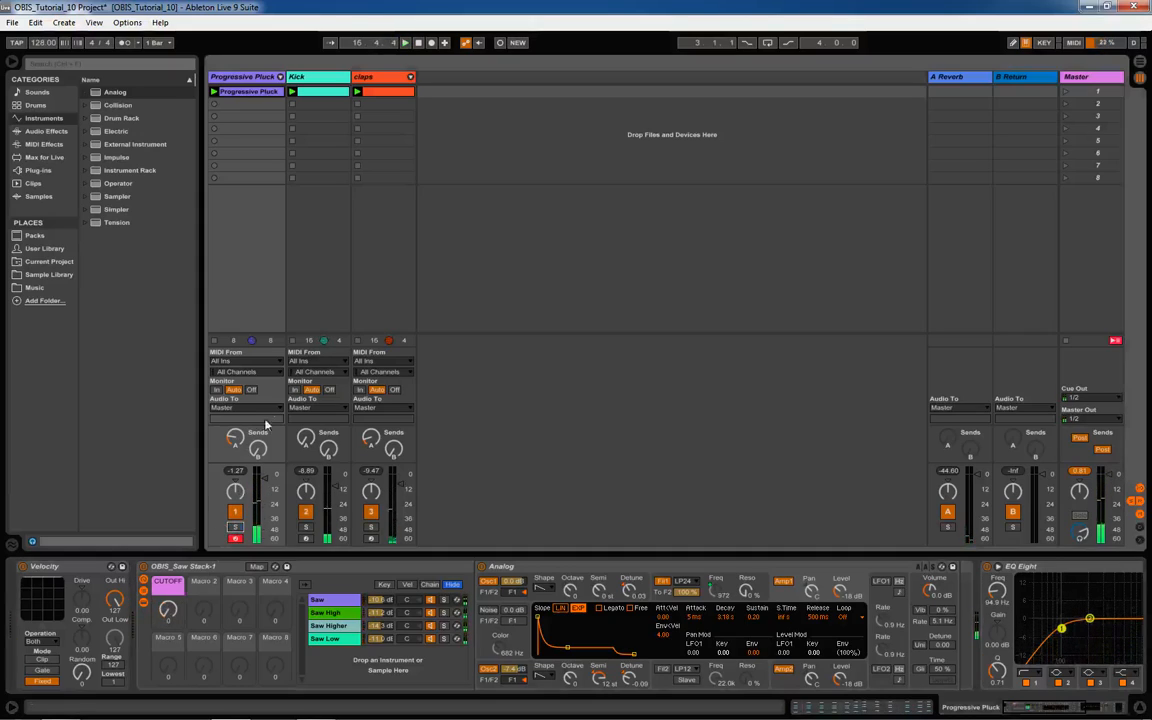
# Insert a new MIDI track after Progressive Pluck and load the Analog instrument onto it
pyautogui.click(237, 79)
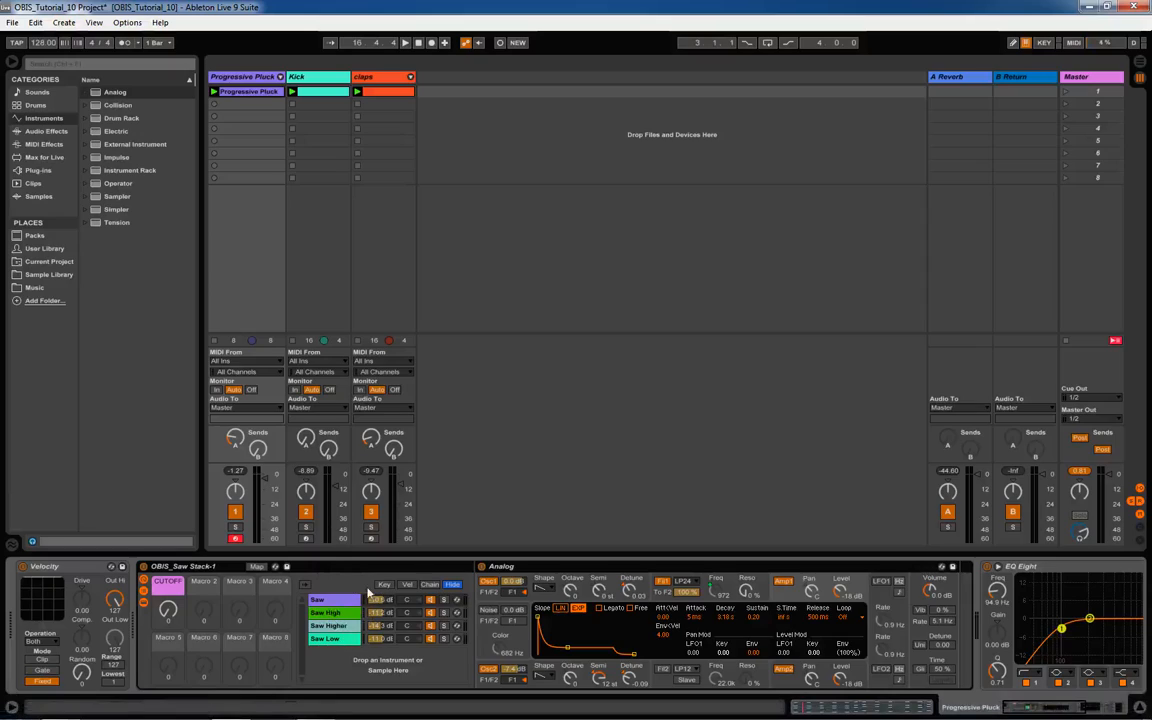
pyautogui.click(228, 79)
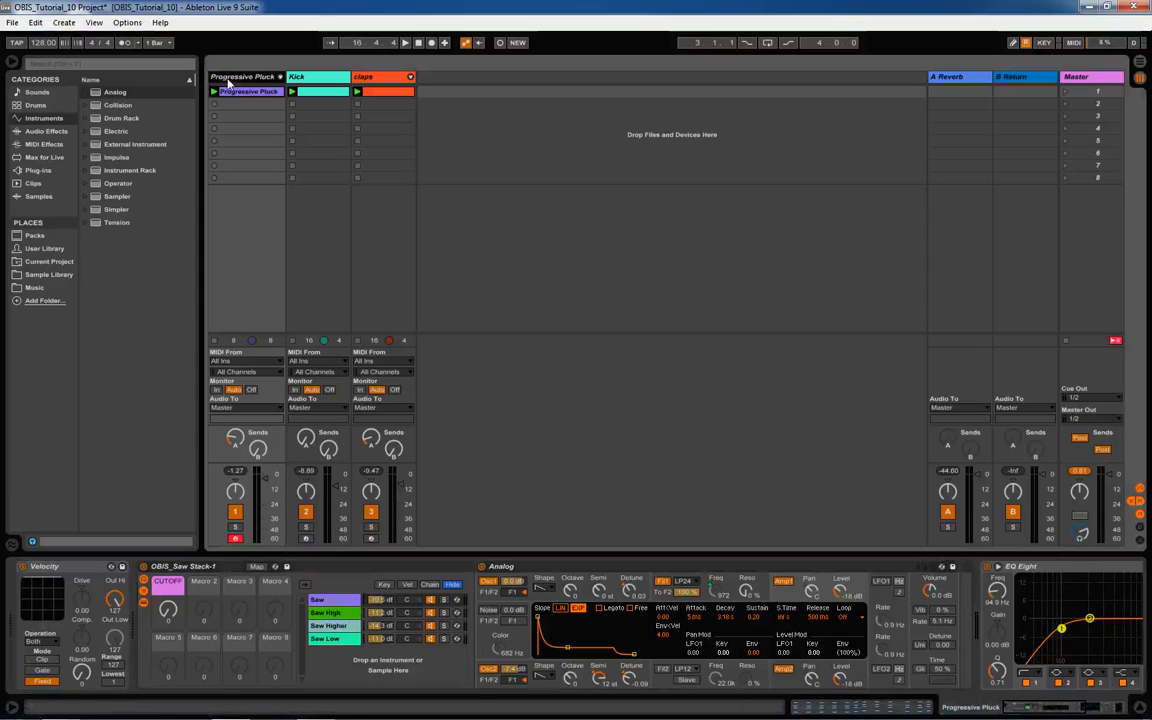
pyautogui.hotkey('ctrl', 'shift', 't')
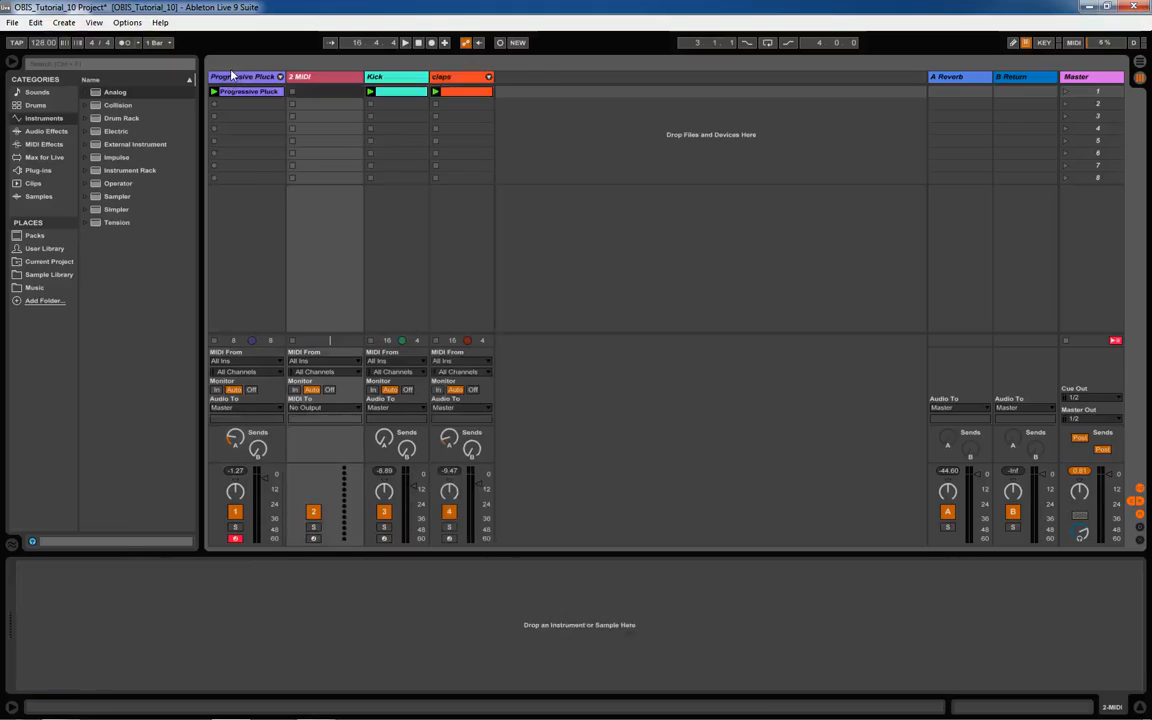
pyautogui.click(309, 78)
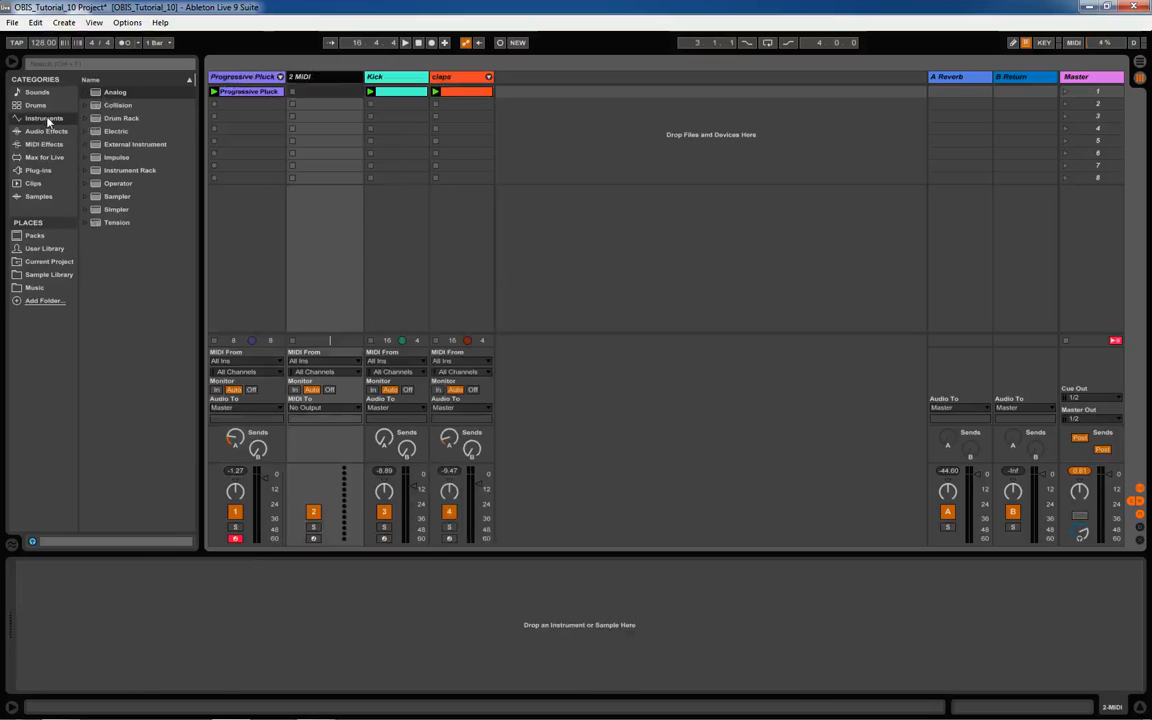
pyautogui.click(115, 93)
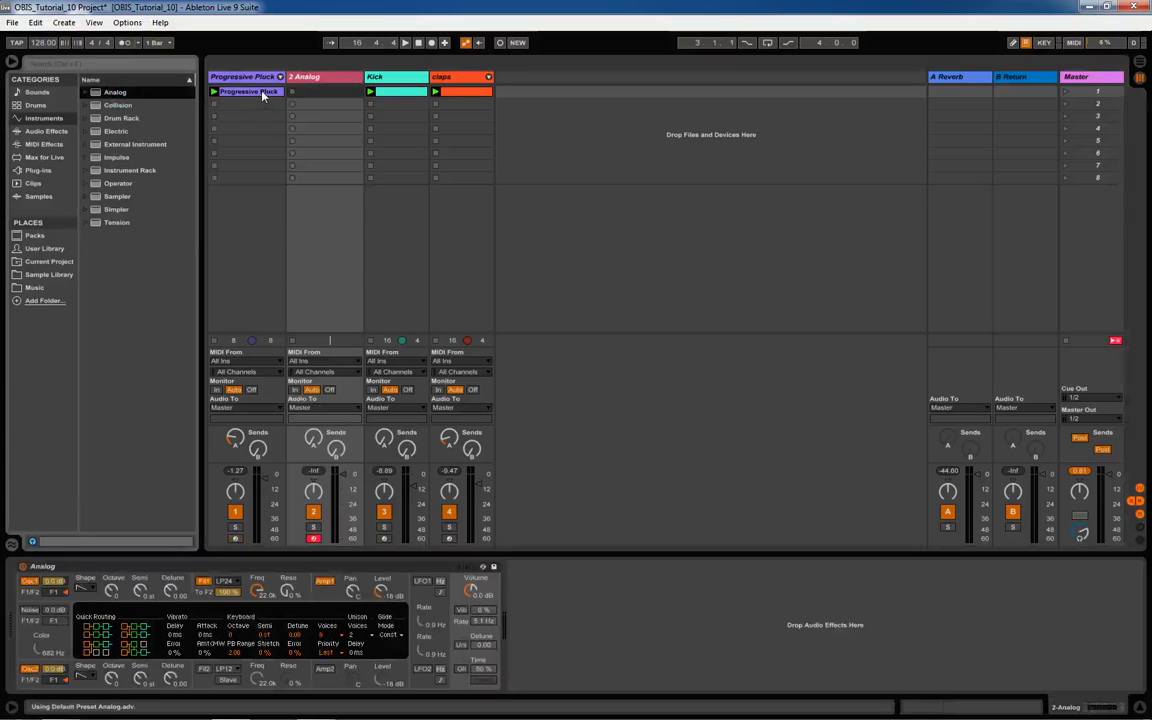
# Copy the Progressive Pluck clip into the first slot of the new Analog track
pyautogui.moveTo(262, 95); pyautogui.dragTo(318, 95)
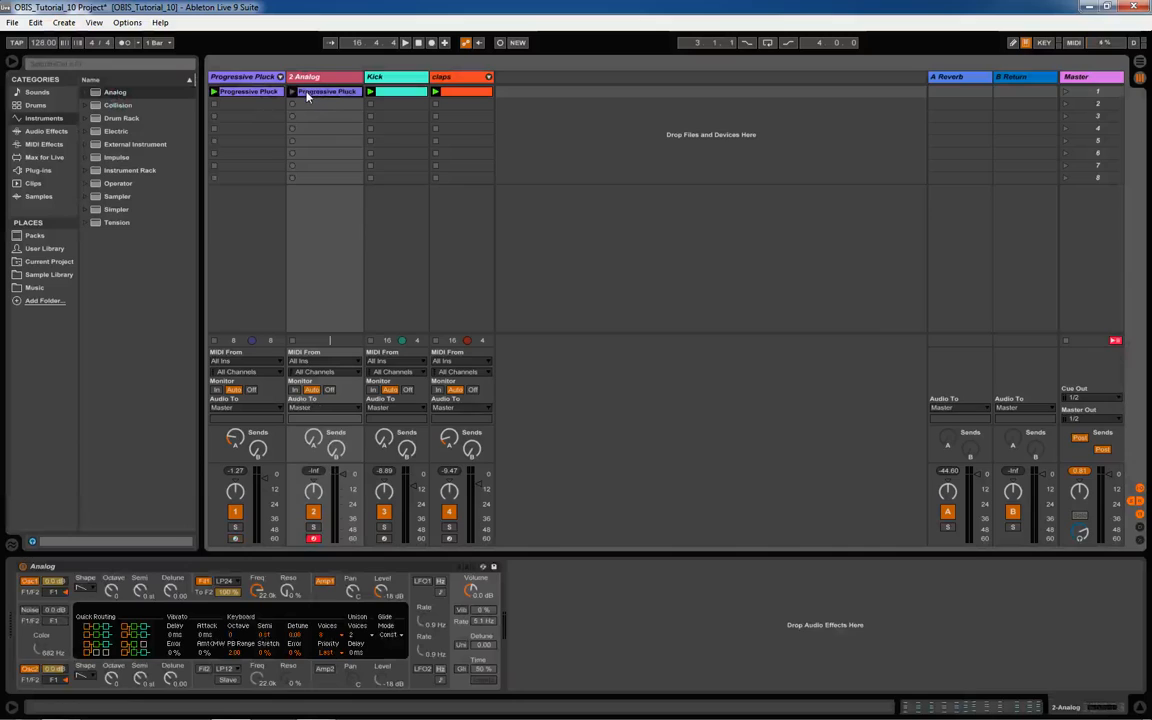
pyautogui.click(254, 93)
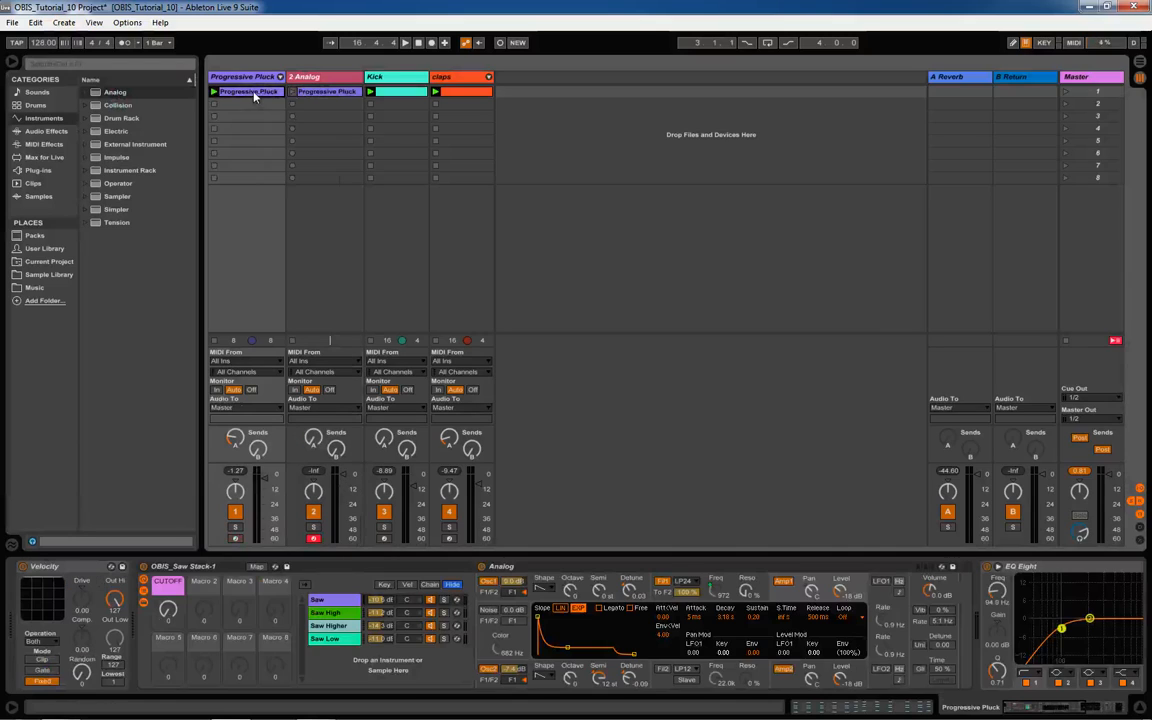
pyautogui.click(298, 91)
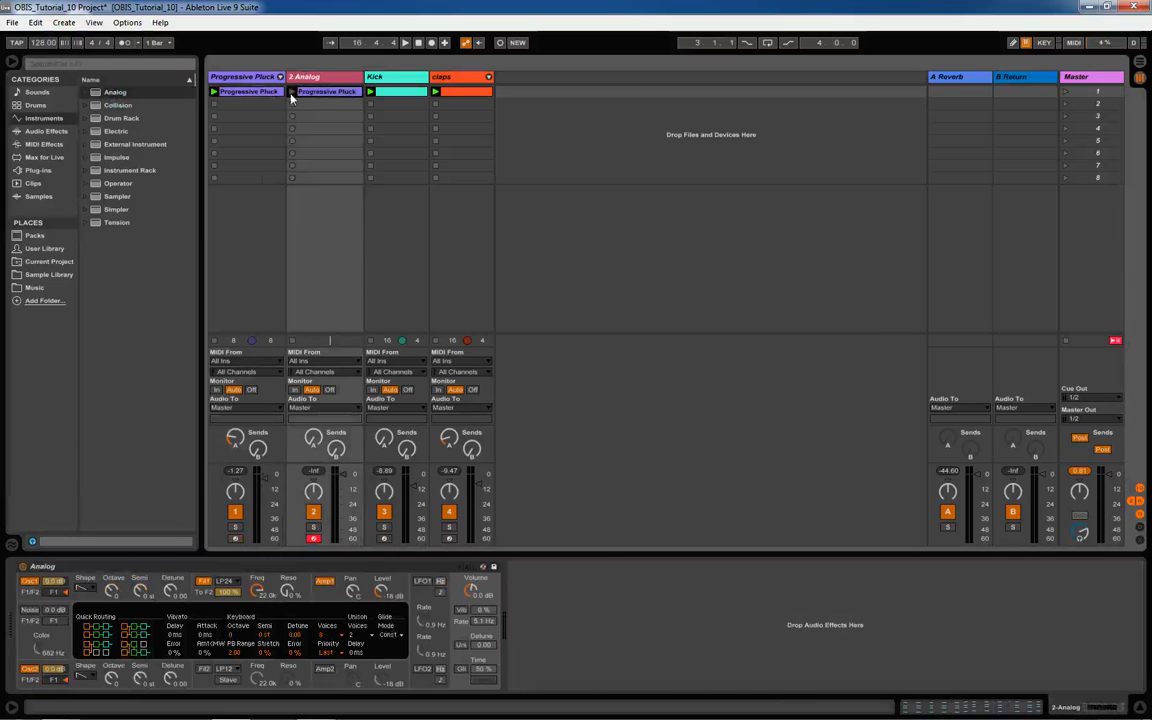
# Mute the original Progressive Pluck track and move it after the claps track
pyautogui.click(236, 512)
pyautogui.moveTo(235, 81); pyautogui.dragTo(501, 88)
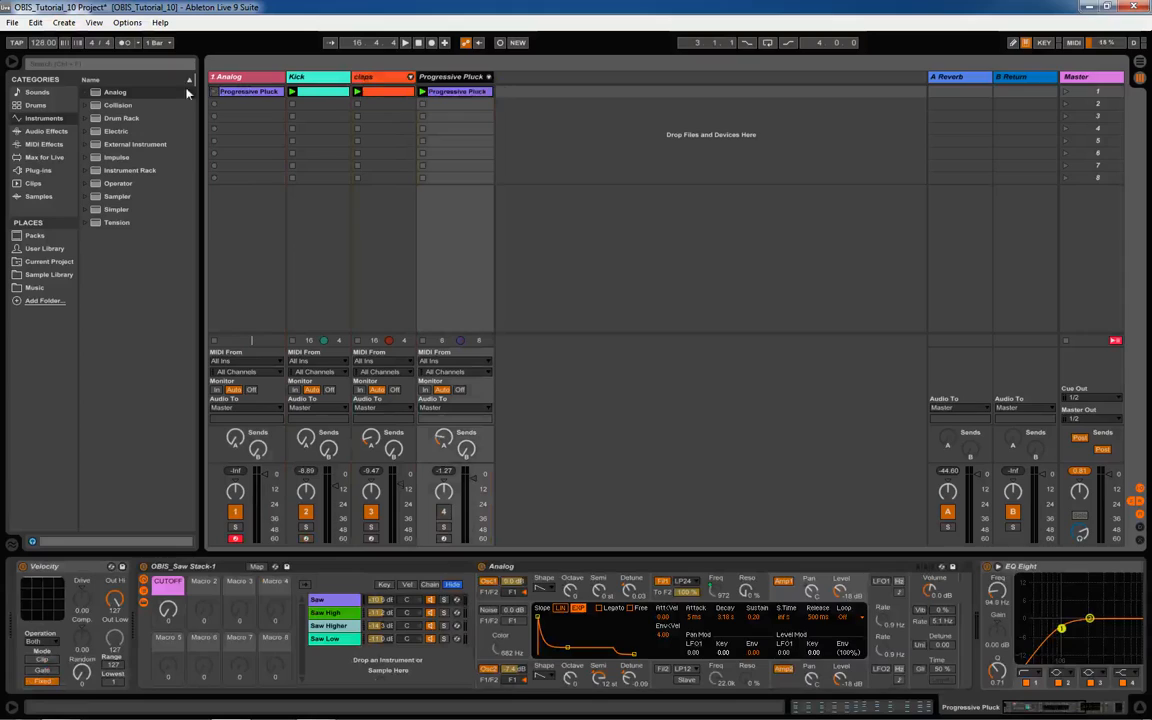
# Launch the copied clip on the Analog track, balance that track's volume to a lower level, and mute the Kick and claps tracks
pyautogui.click(223, 80)
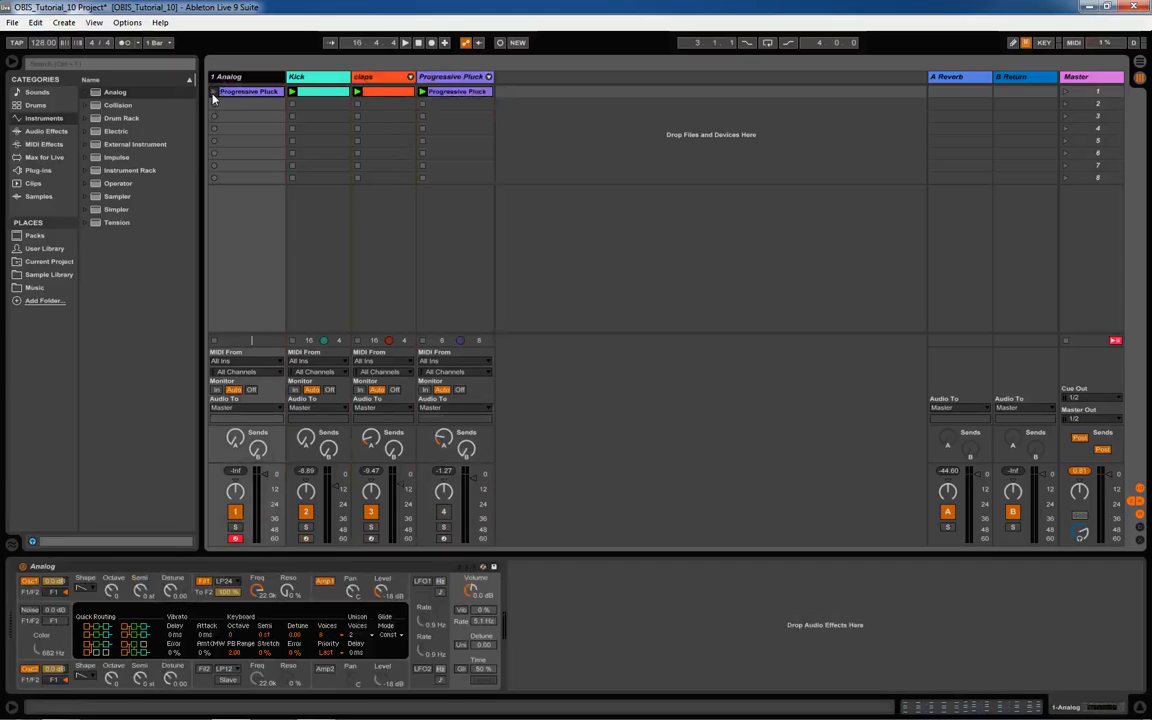
pyautogui.click(213, 92)
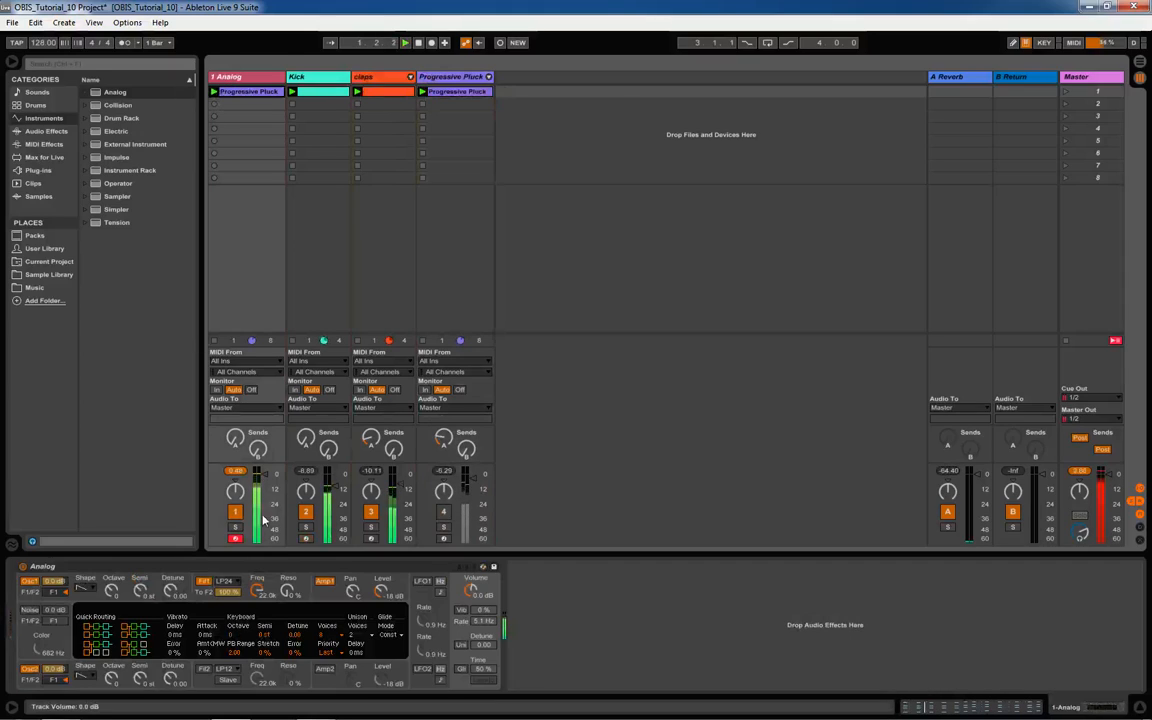
pyautogui.moveTo(264, 484); pyautogui.dragTo(258, 508)
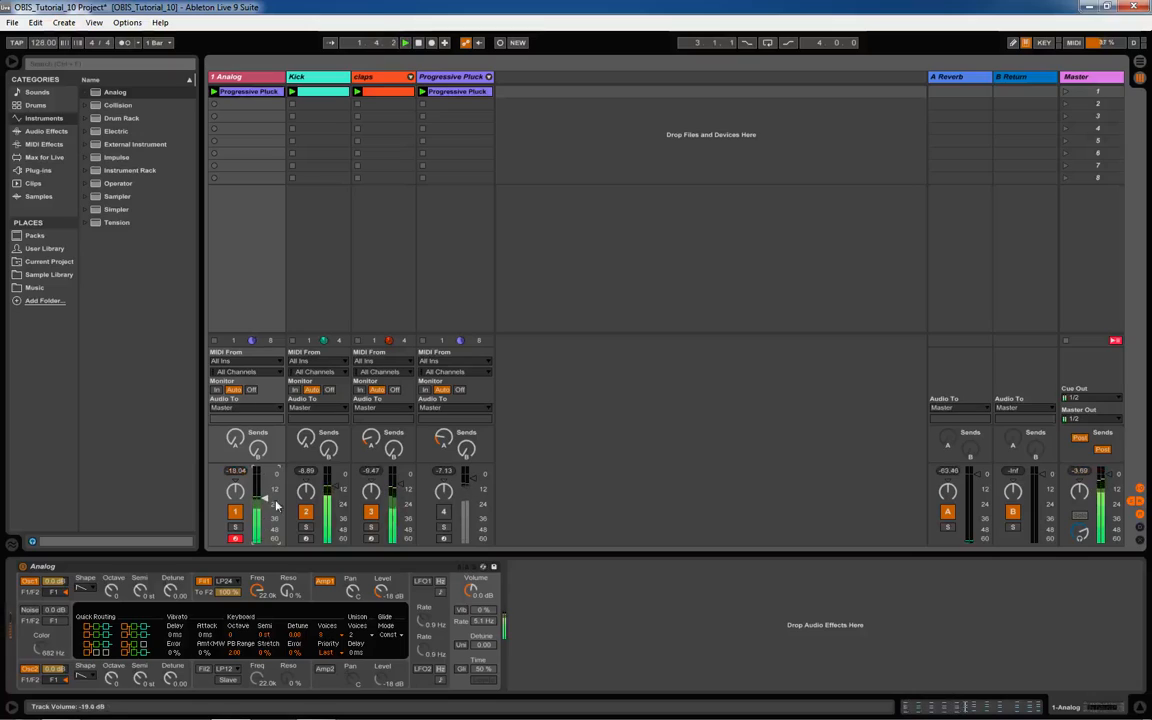
pyautogui.click(306, 513)
pyautogui.click(370, 512)
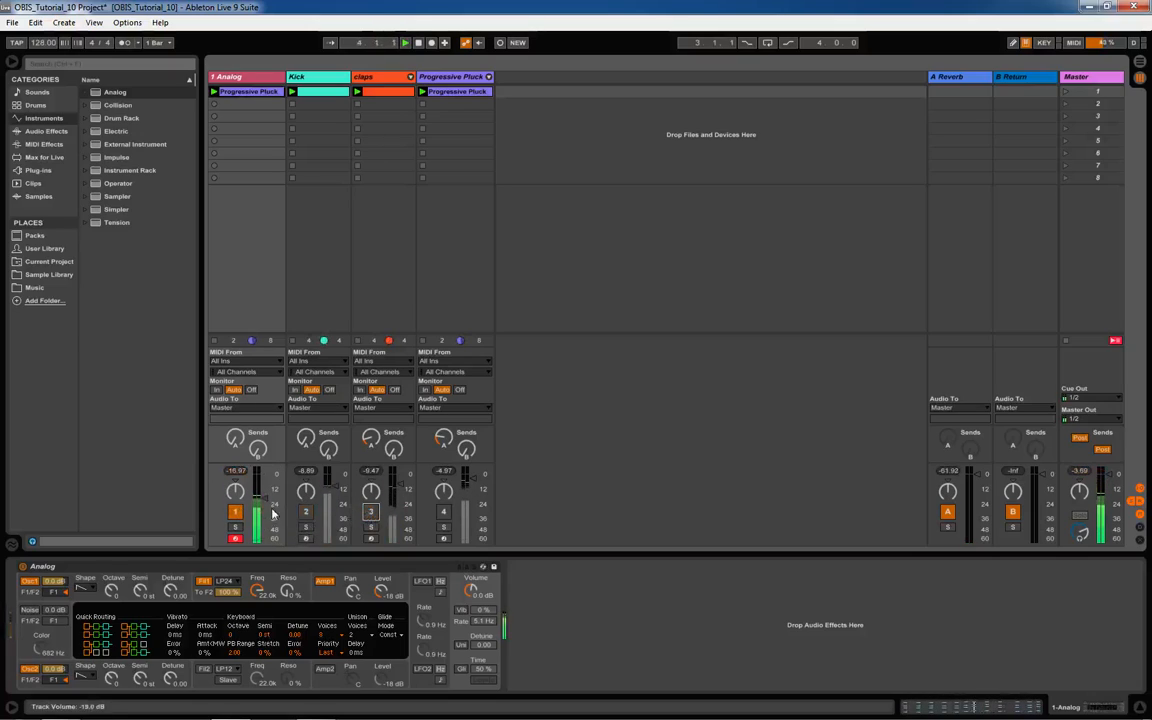
pyautogui.moveTo(265, 499); pyautogui.dragTo(265, 492)
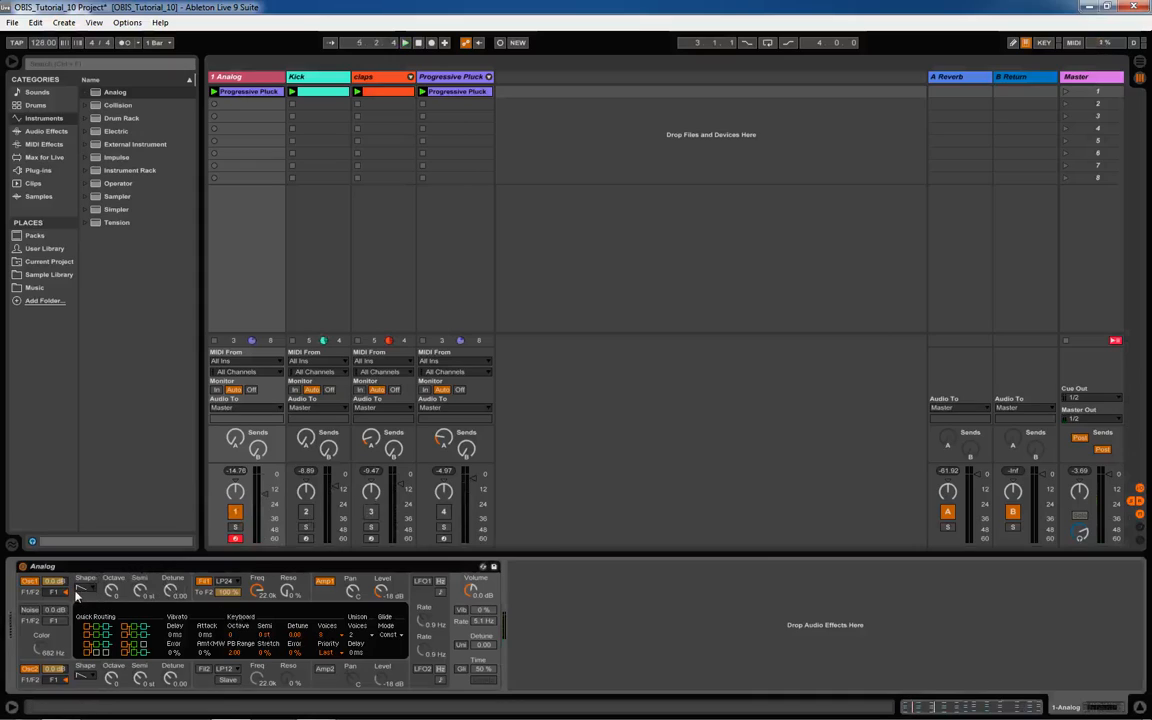
# Set the detune of Analog's oscillator 1 to 0.03 while checking it in playback
pyautogui.click(171, 597)
pyautogui.press('space')
pyautogui.moveTo(171, 597); pyautogui.dragTo(171, 594)
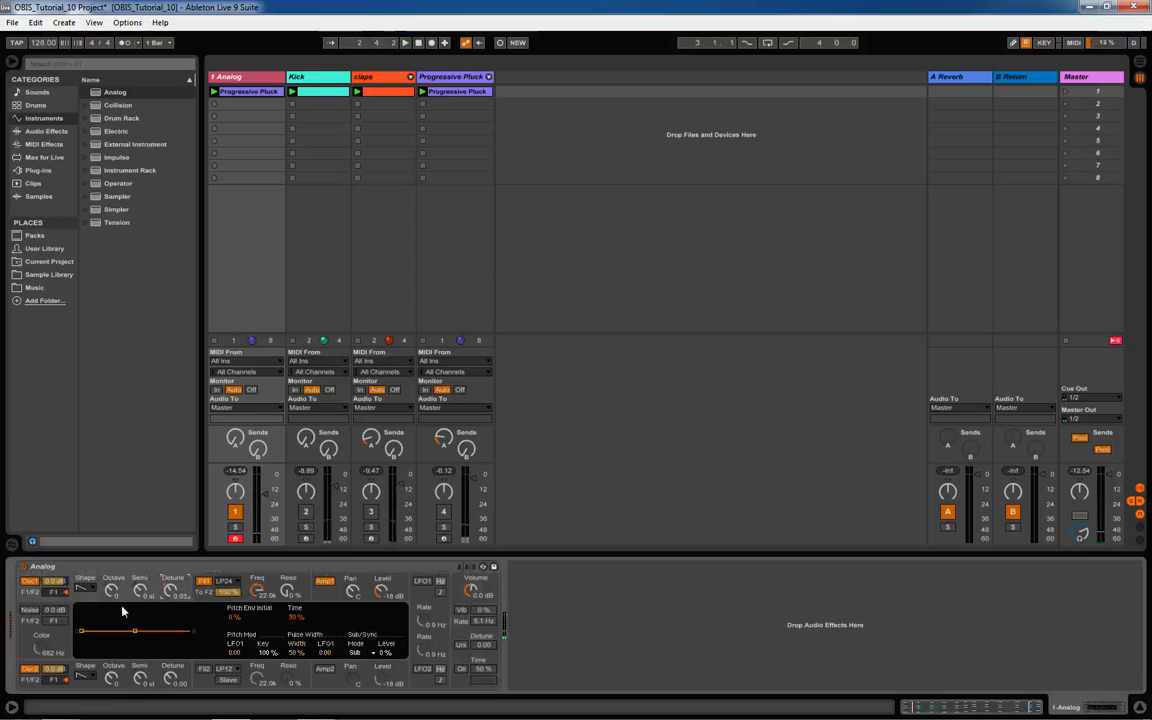
# Shorten the Amp1 envelope to a pluck with sustain 0.19 and decay 265 ms
pyautogui.click(324, 598)
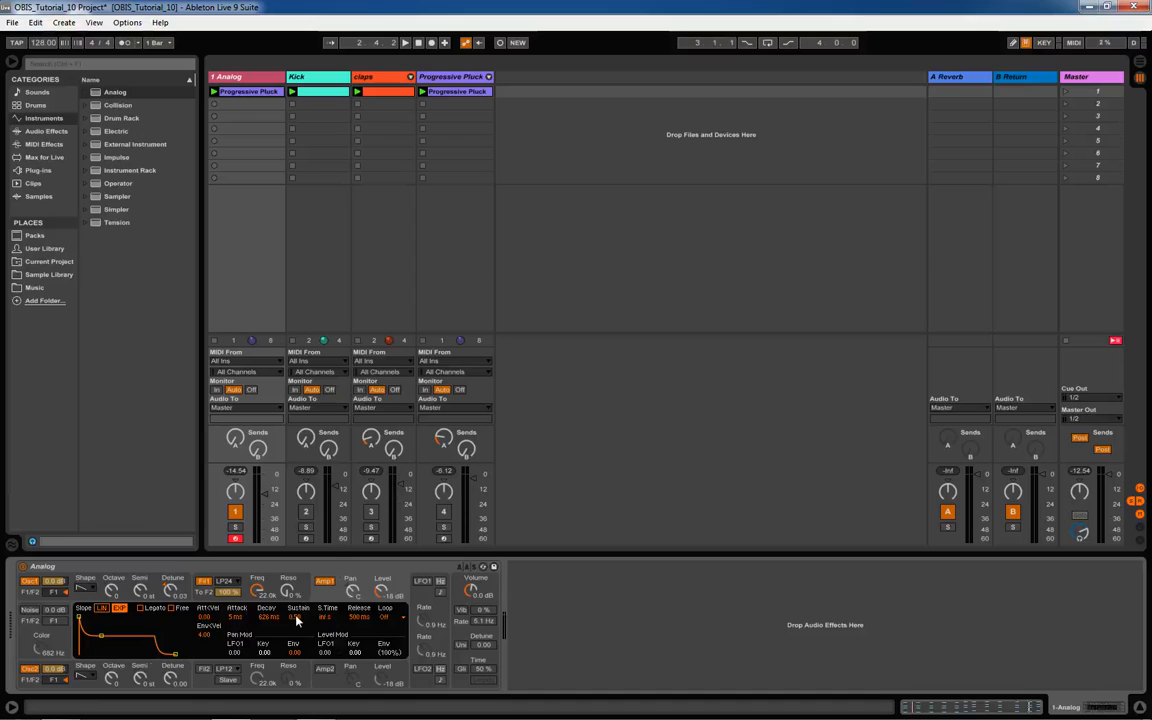
pyautogui.press('space')
pyautogui.moveTo(295, 617); pyautogui.dragTo(263, 640)
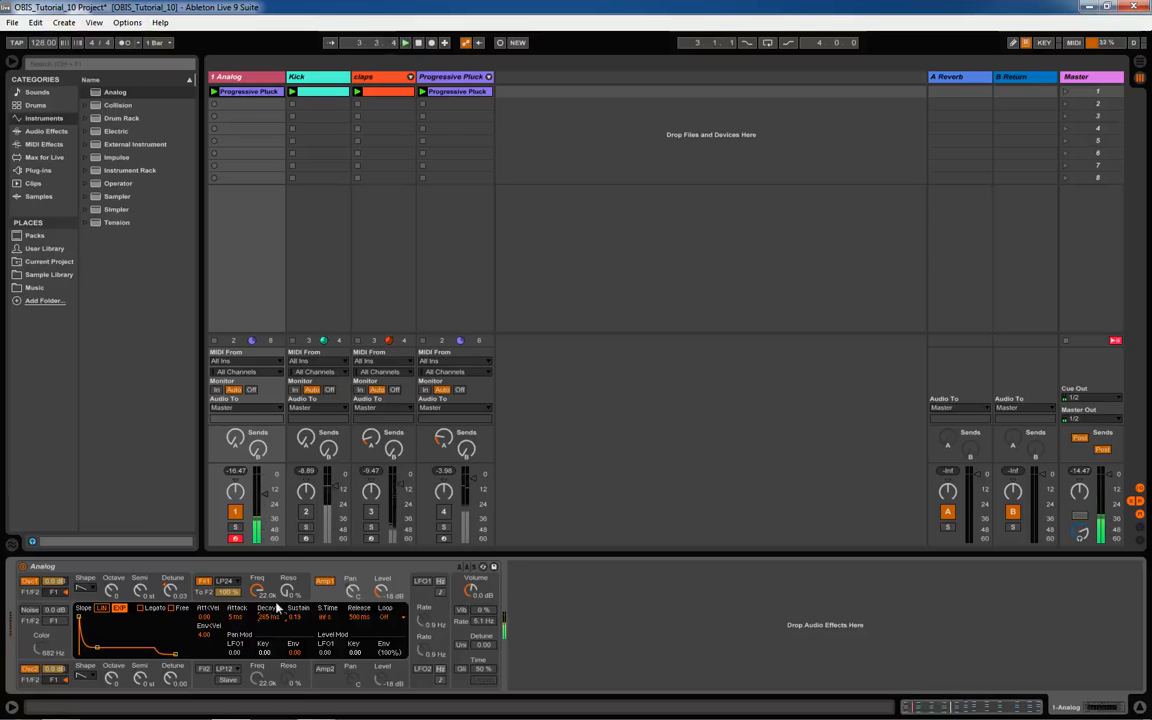
# Give oscillator 1 a pitch envelope with an initial amount of about 56% and a time of 23%, auditioning it in playback
pyautogui.click(58, 581)
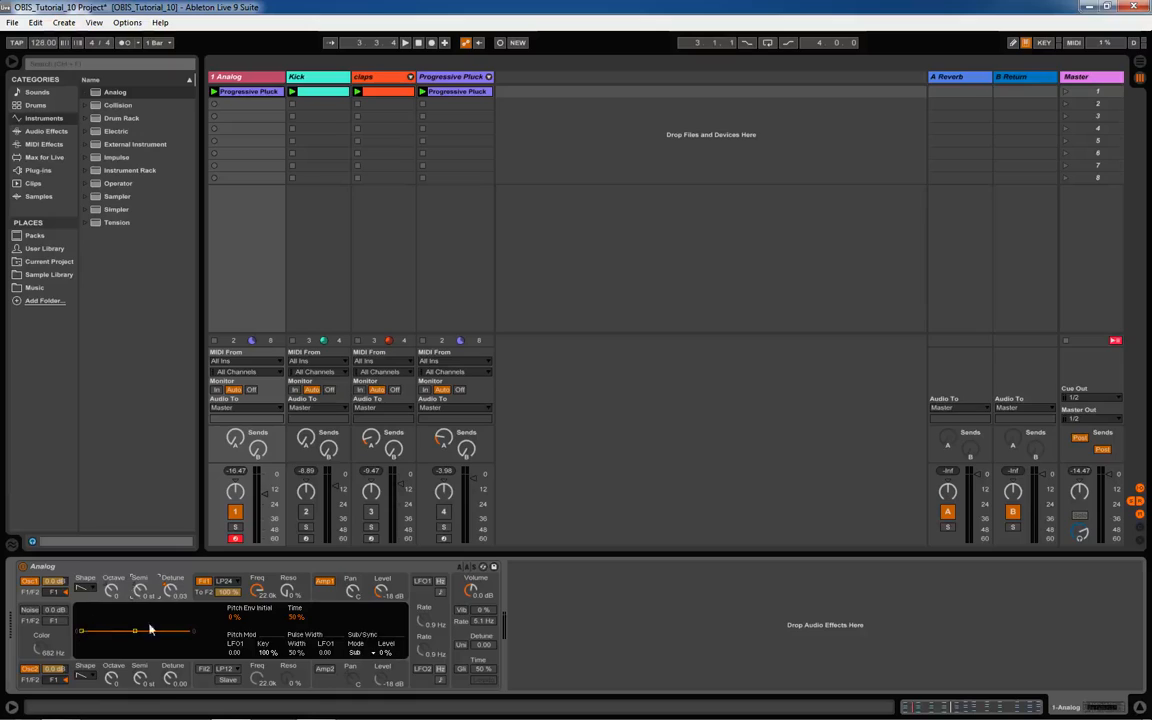
pyautogui.press('space')
pyautogui.moveTo(232, 617); pyautogui.dragTo(232, 517)
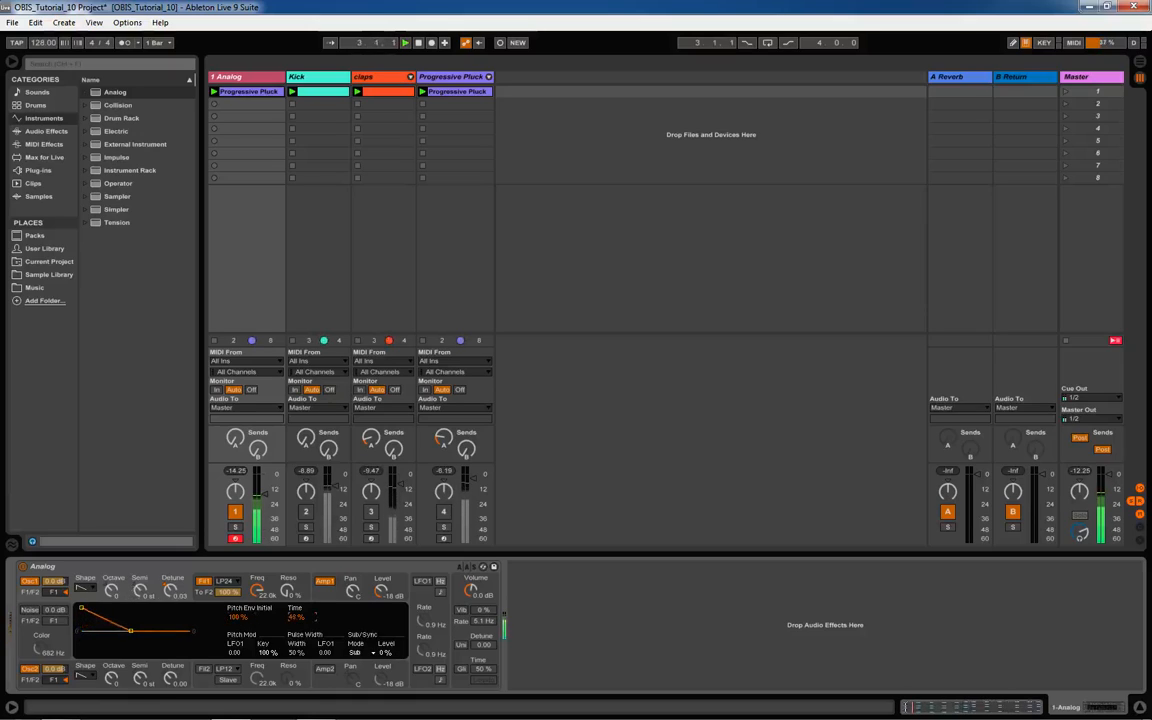
pyautogui.moveTo(241, 620); pyautogui.dragTo(241, 660)
pyautogui.moveTo(297, 618); pyautogui.dragTo(232, 630)
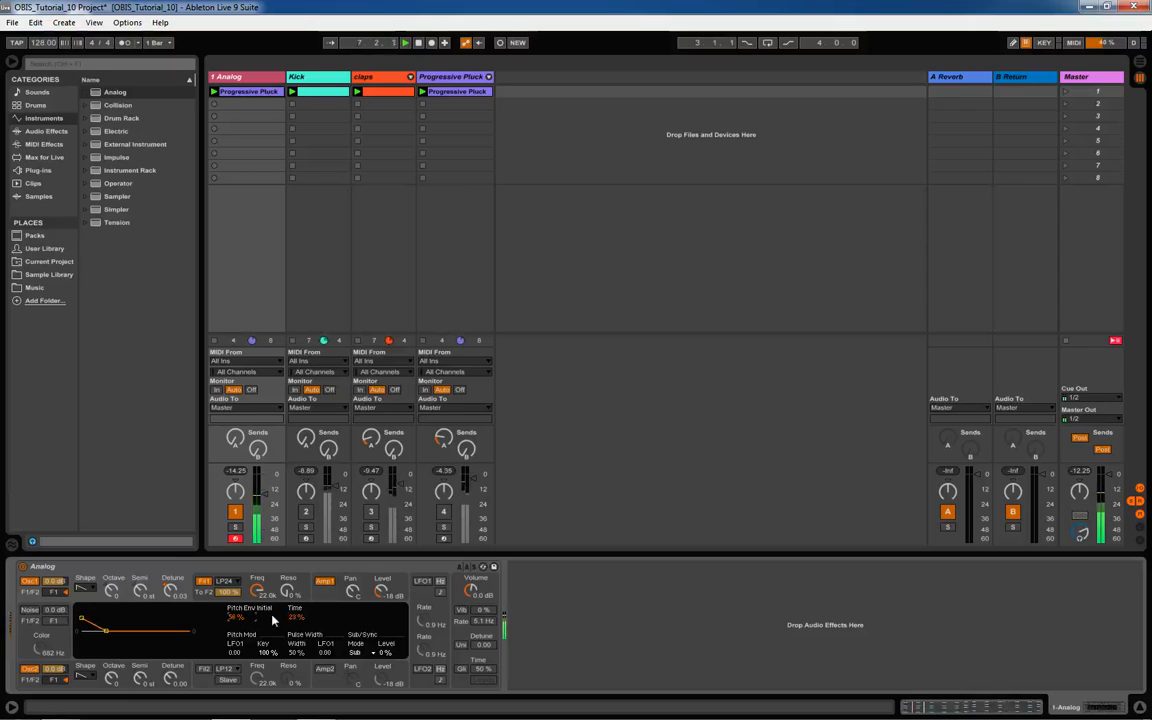
pyautogui.press('space')
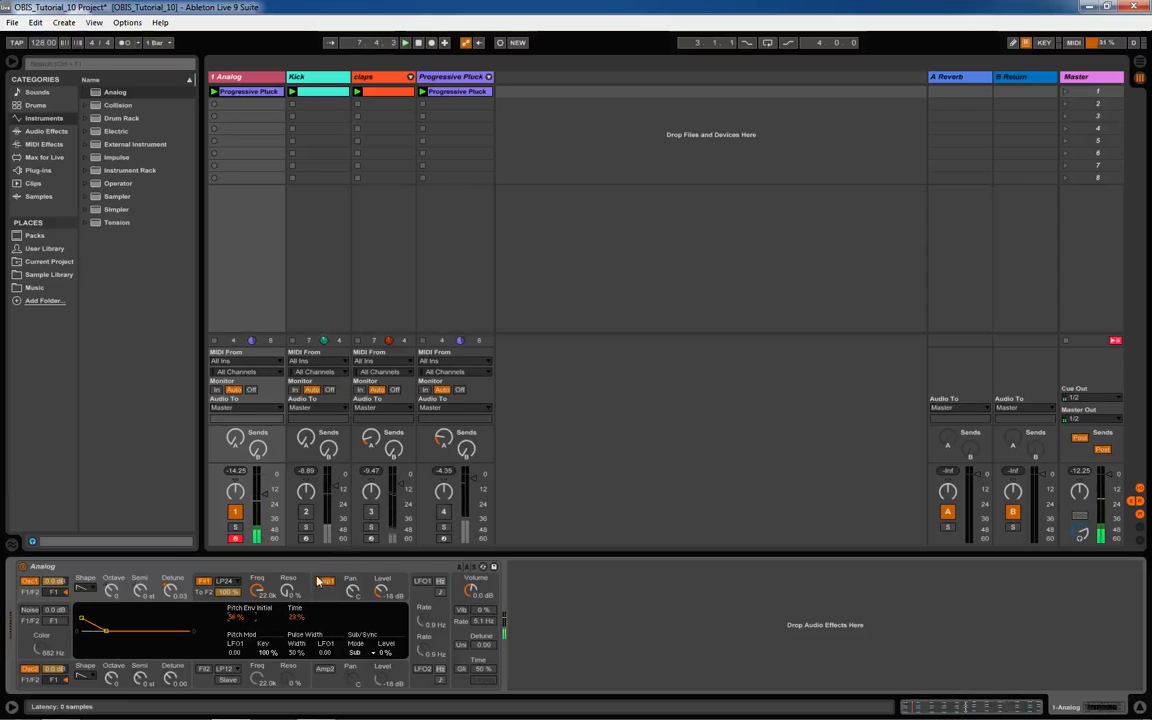
# Set oscillator 2's octave to 1 and its detune to -0.06 during playback
pyautogui.click(380, 590)
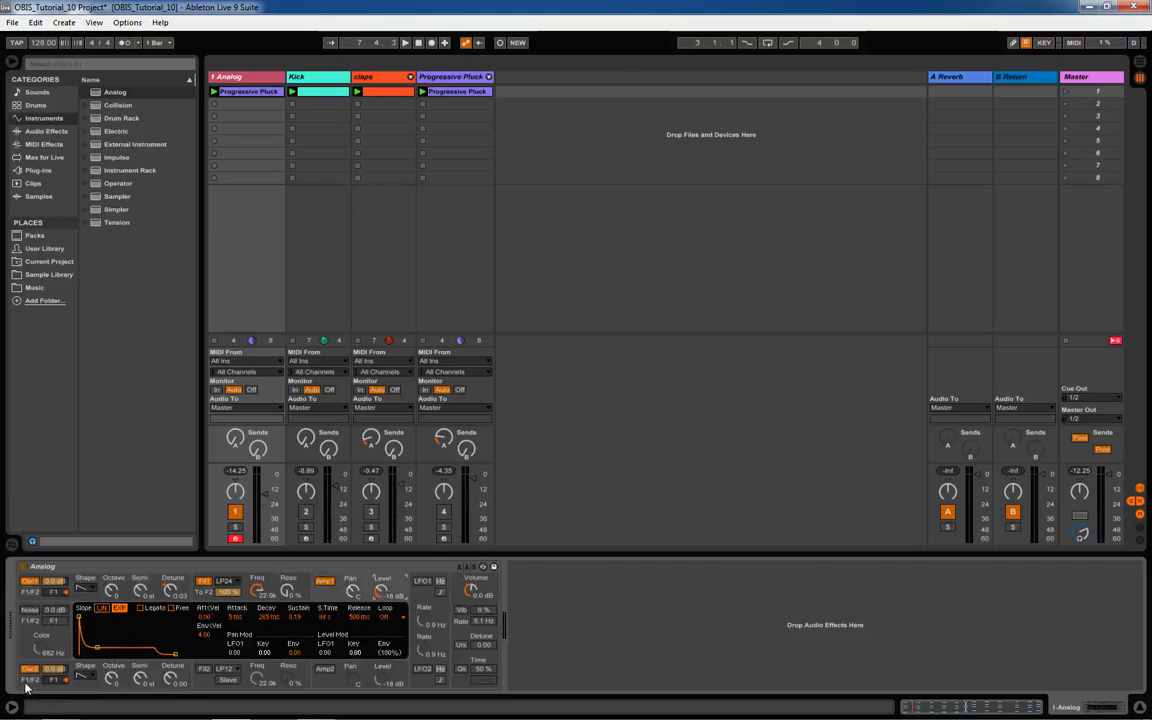
pyautogui.click(58, 678)
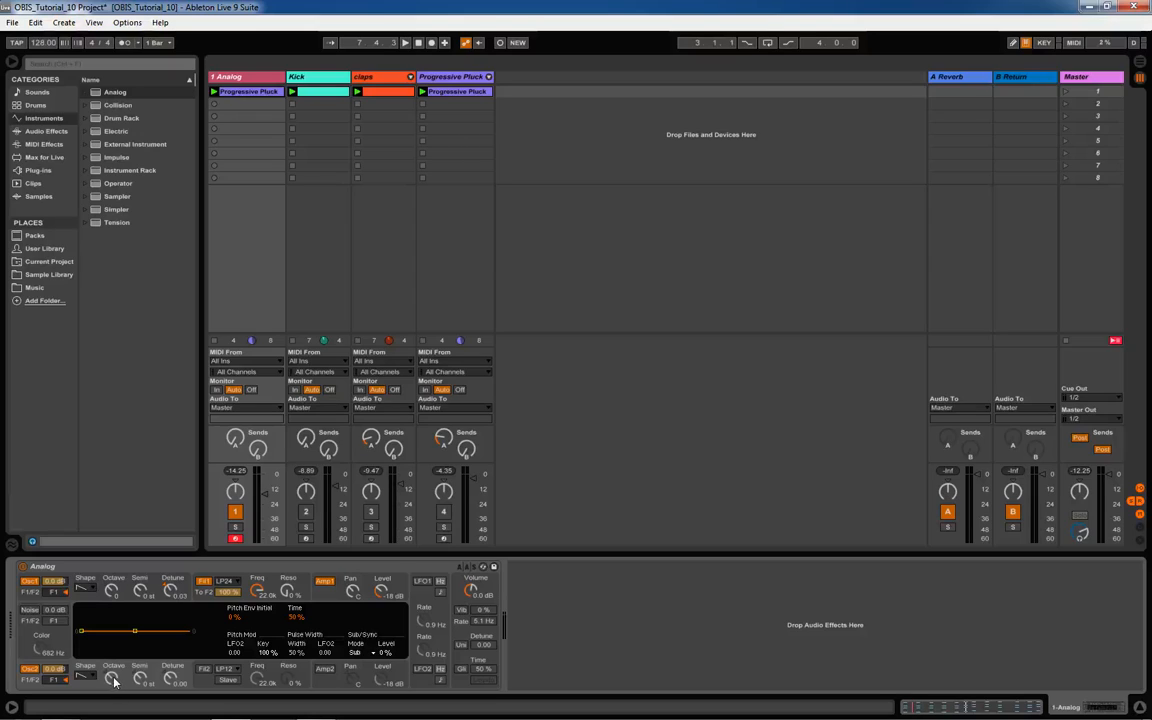
pyautogui.press('space')
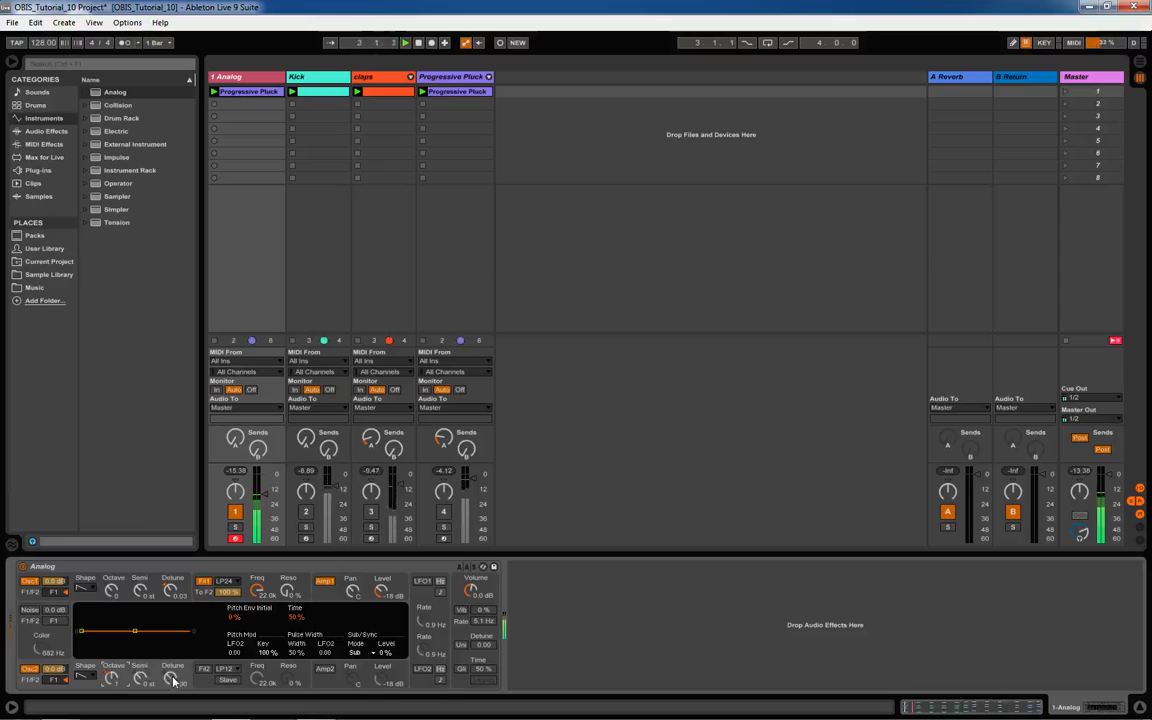
pyautogui.moveTo(172, 681); pyautogui.dragTo(172, 674)
# Shorten the Amp2 envelope with sustain 0.00 and decay about 117 ms during playback
pyautogui.click(325, 668)
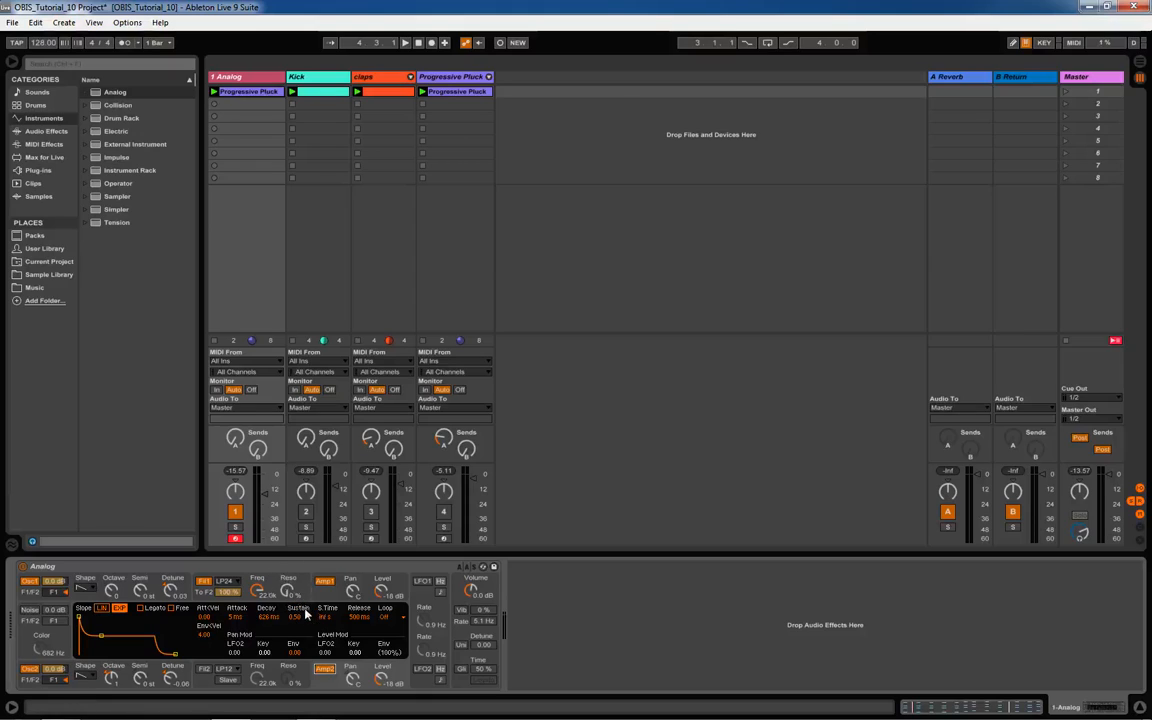
pyautogui.press('space')
pyautogui.moveTo(295, 617); pyautogui.dragTo(268, 649)
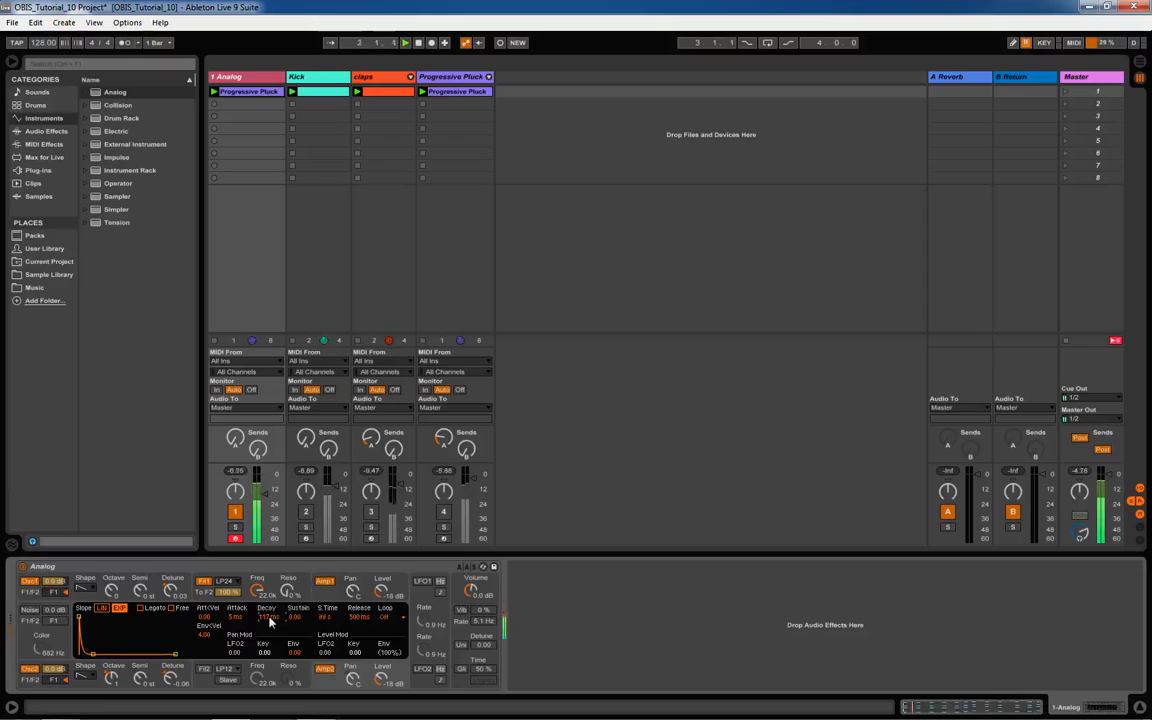
# Lower Amp2's level to -26 dB and the instrument volume to -4.6 dB, and stop playback
pyautogui.moveTo(384, 677); pyautogui.dragTo(384, 695)
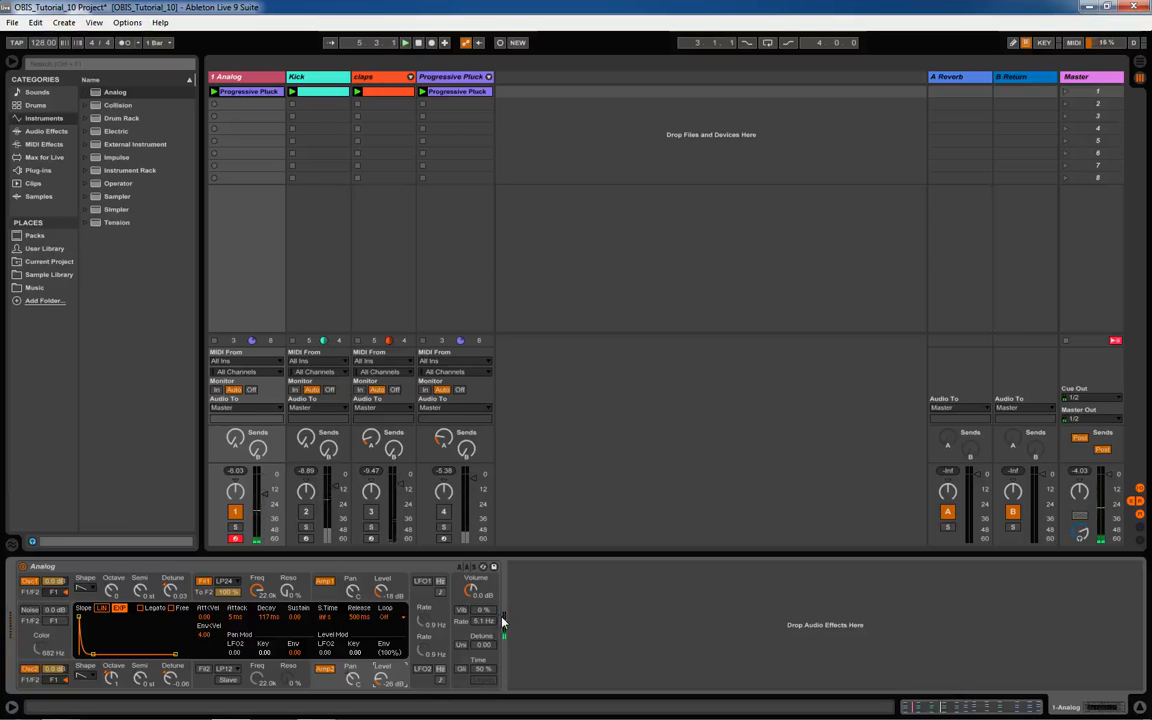
pyautogui.moveTo(476, 589); pyautogui.dragTo(475, 591)
pyautogui.press('space')
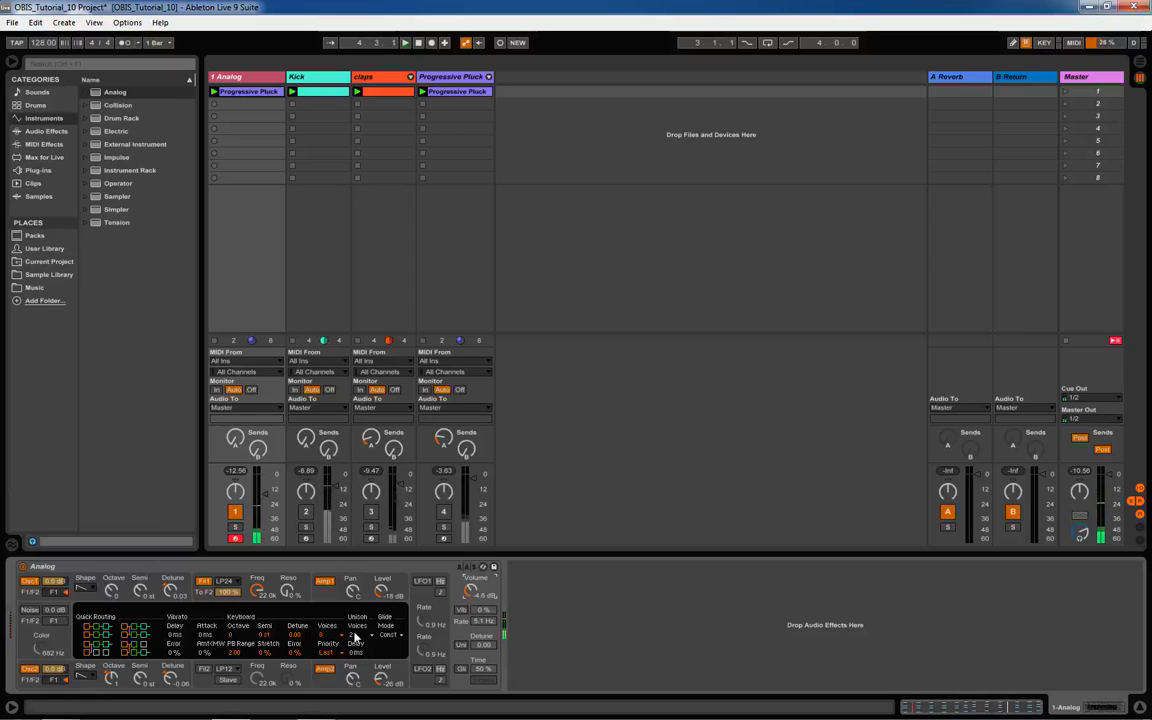
# Give oscillator 2 a pitch envelope with an initial amount of 47% and a time of about 23% during playback
pyautogui.click(105, 672)
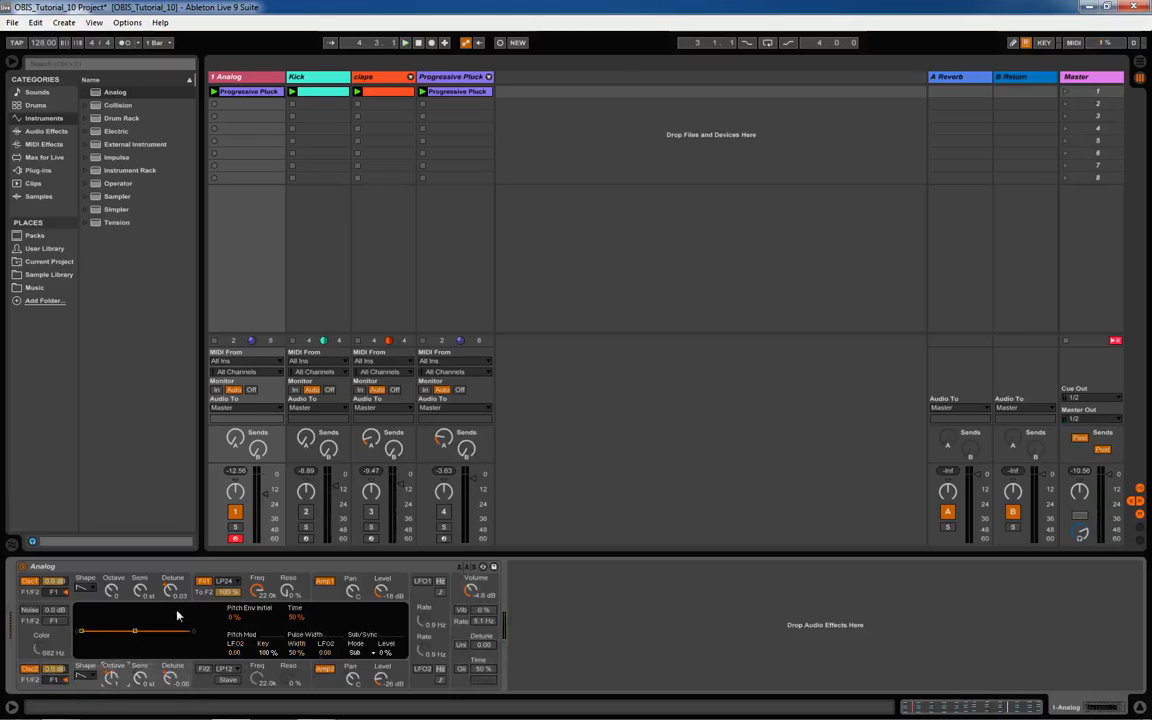
pyautogui.click(162, 581)
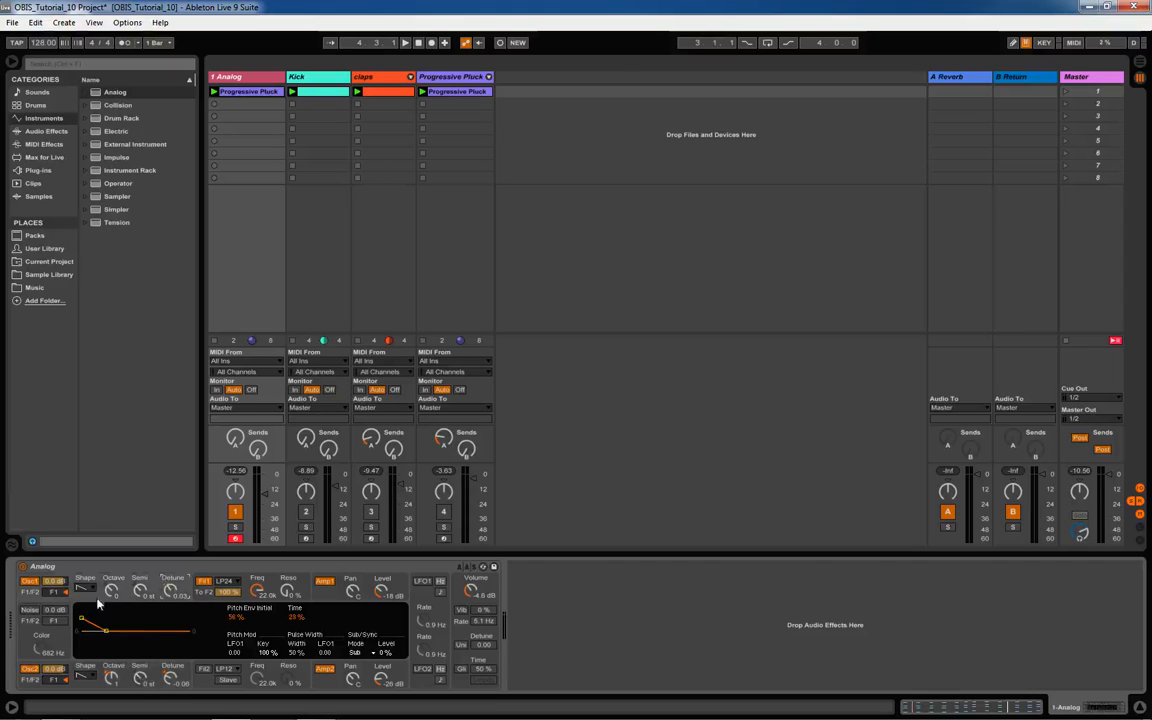
pyautogui.click(127, 675)
pyautogui.press('space')
pyautogui.moveTo(231, 622); pyautogui.dragTo(293, 624)
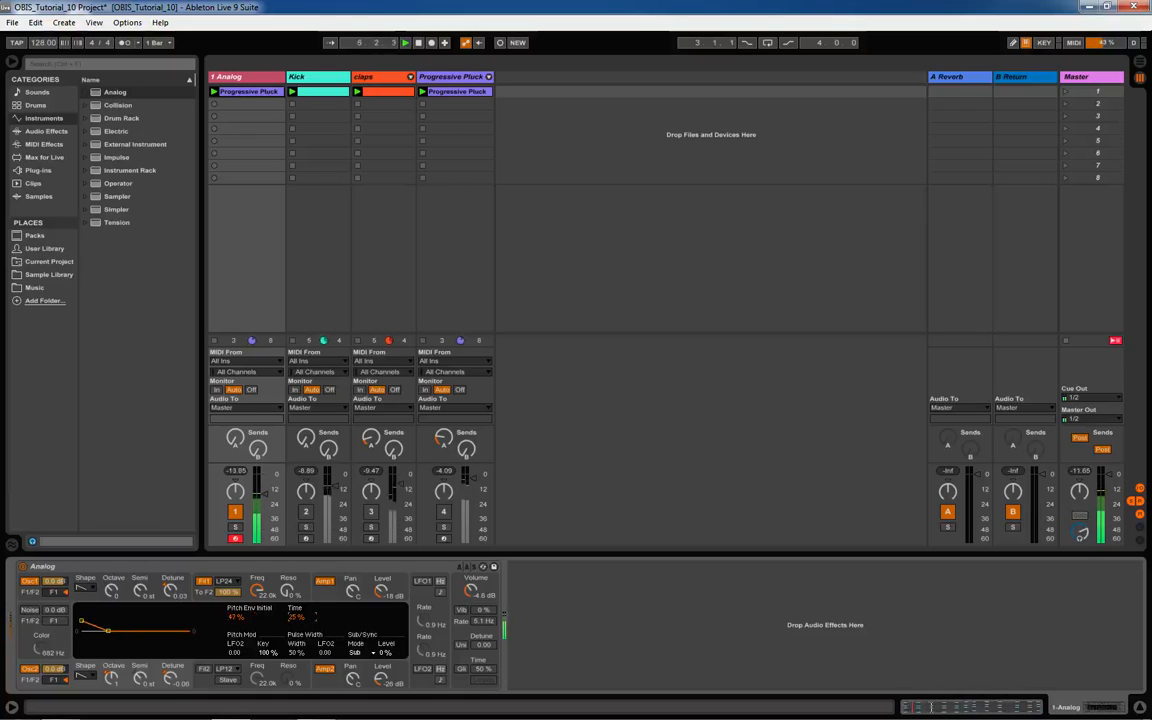
# Set oscillator 2's level to -5.0 dB and the instrument volume to -4.3 dB while listening to playback
pyautogui.moveTo(469, 591); pyautogui.dragTo(469, 594)
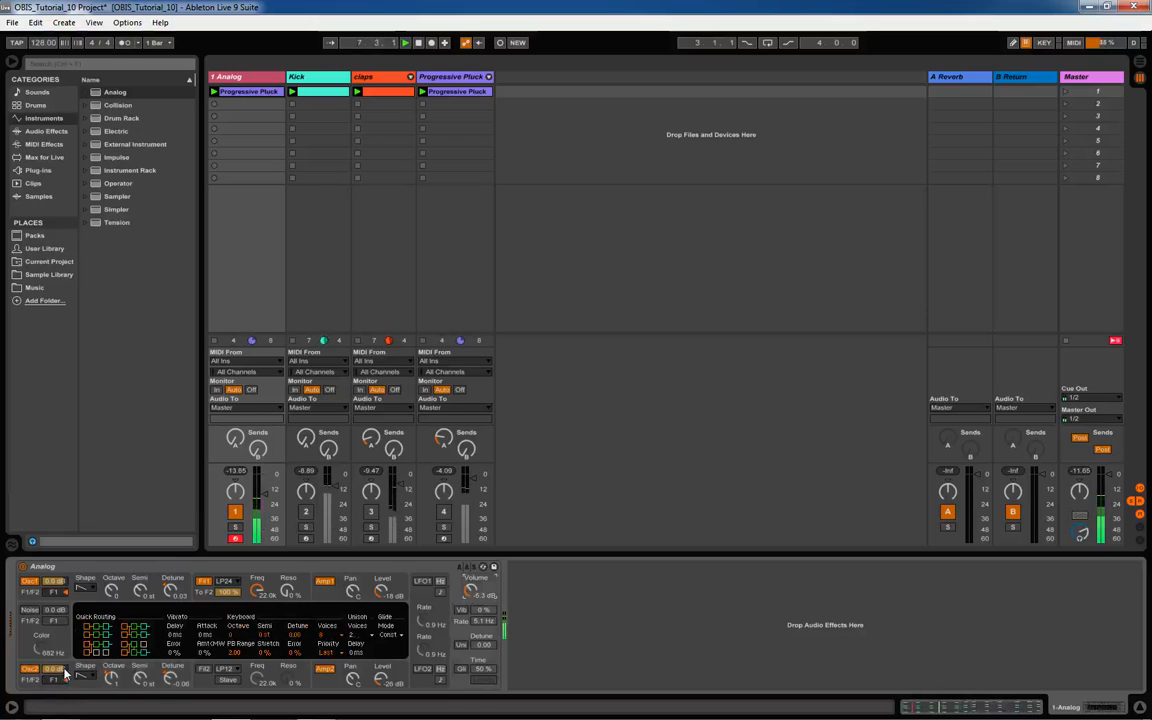
pyautogui.moveTo(60, 670); pyautogui.dragTo(60, 681)
pyautogui.moveTo(470, 592); pyautogui.dragTo(470, 587)
pyautogui.moveTo(57, 670); pyautogui.dragTo(57, 668)
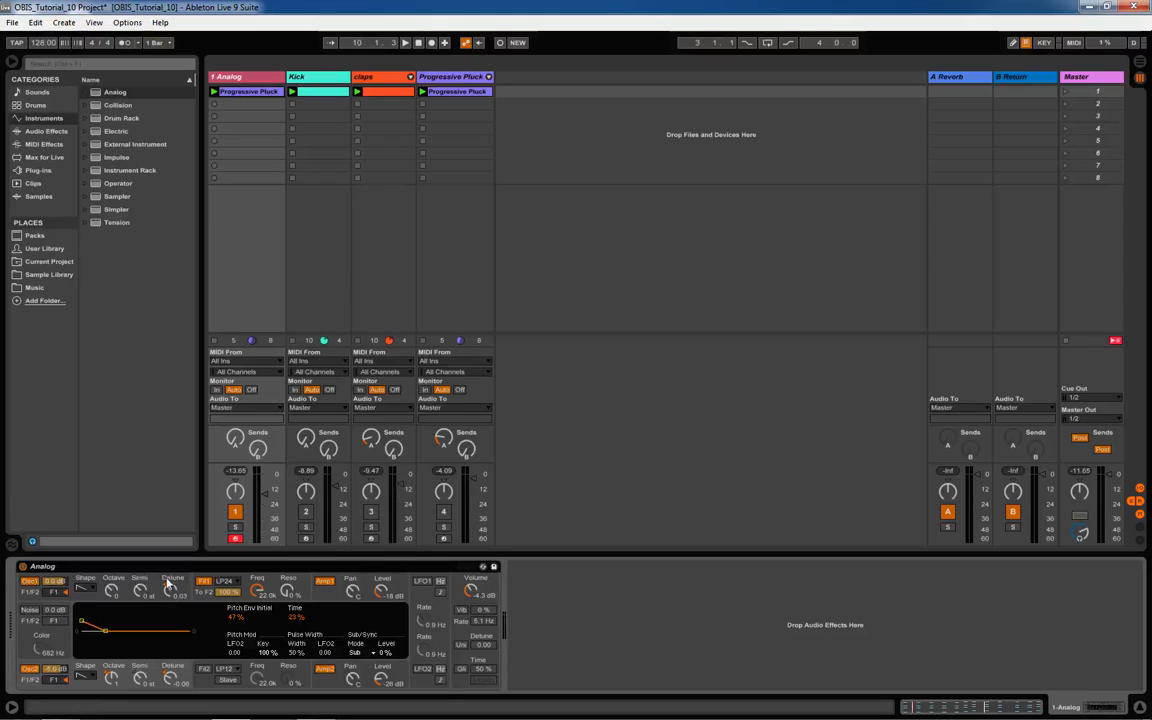
# Group the Analog into an Instrument Rack, show its chain list and rename the chain Saw
pyautogui.hotkey('ctrl', 'g')
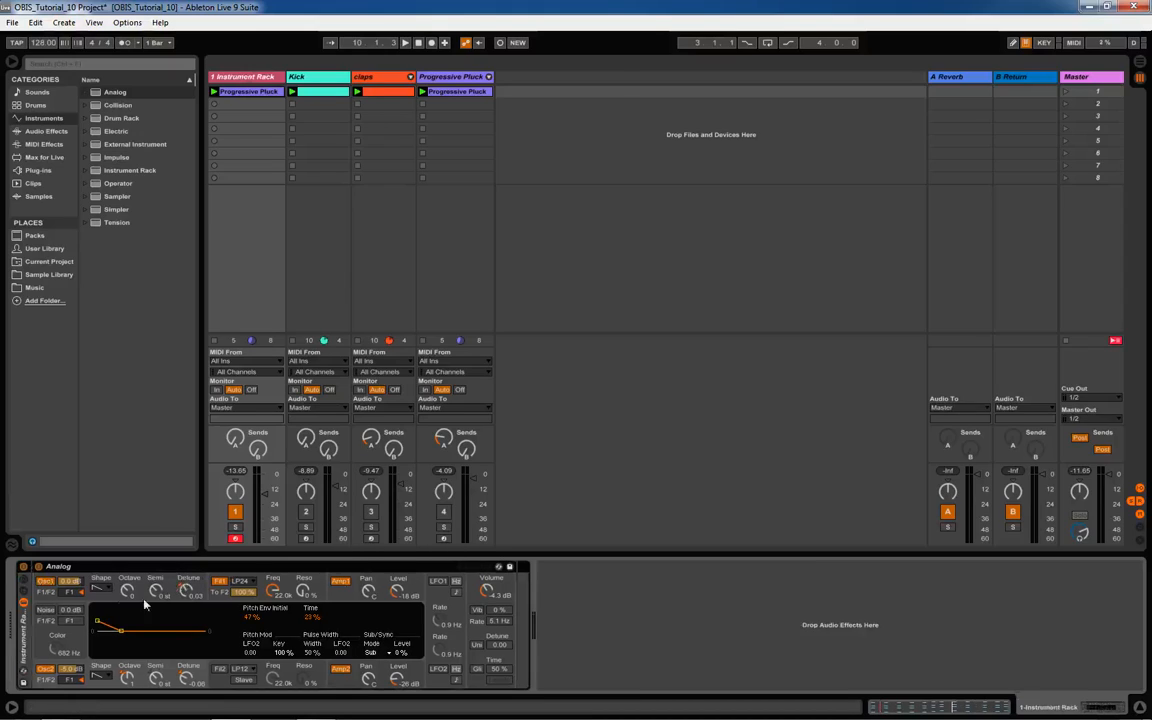
pyautogui.click(25, 594)
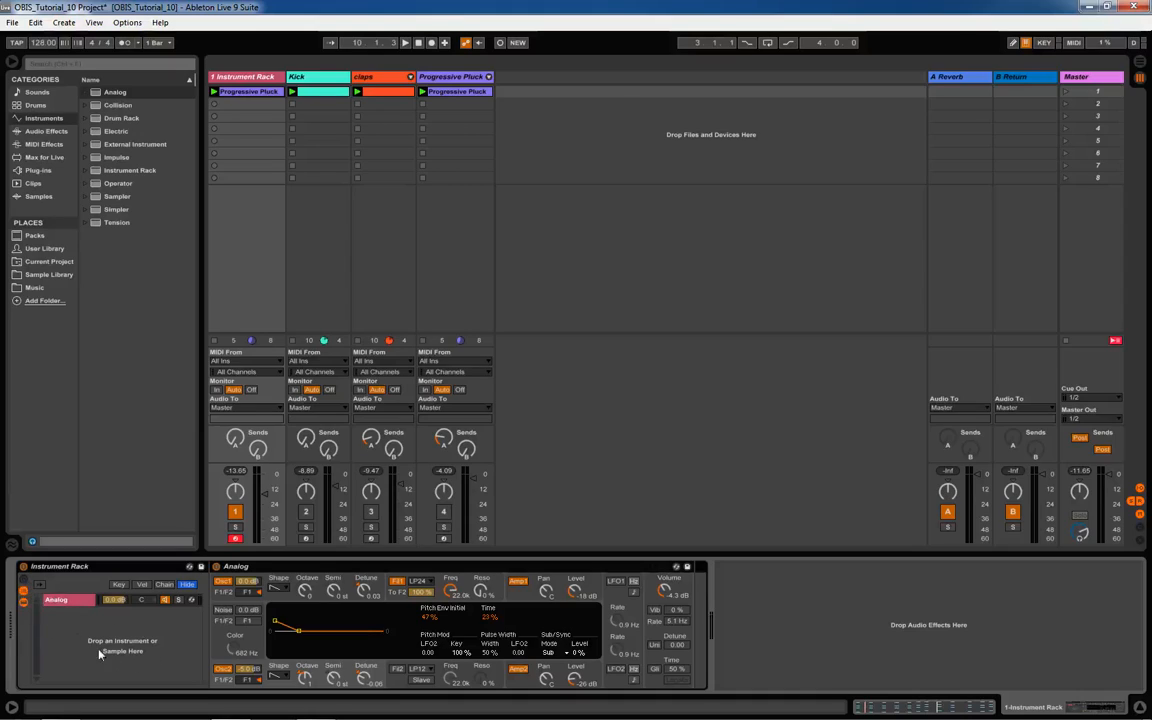
pyautogui.click(80, 603)
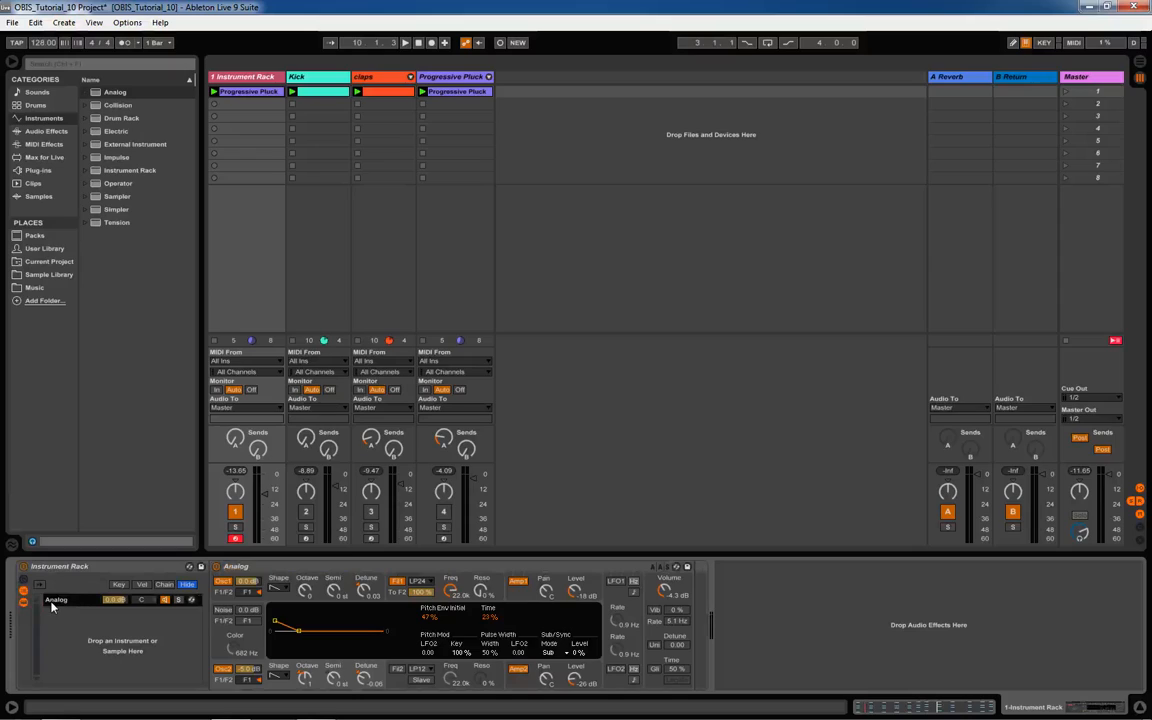
pyautogui.hotkey('ctrl', 'r')
pyautogui.write('Sa')
# Duplicate the Saw chain until the rack holds four Saw chains
pyautogui.rightClick(52, 605)
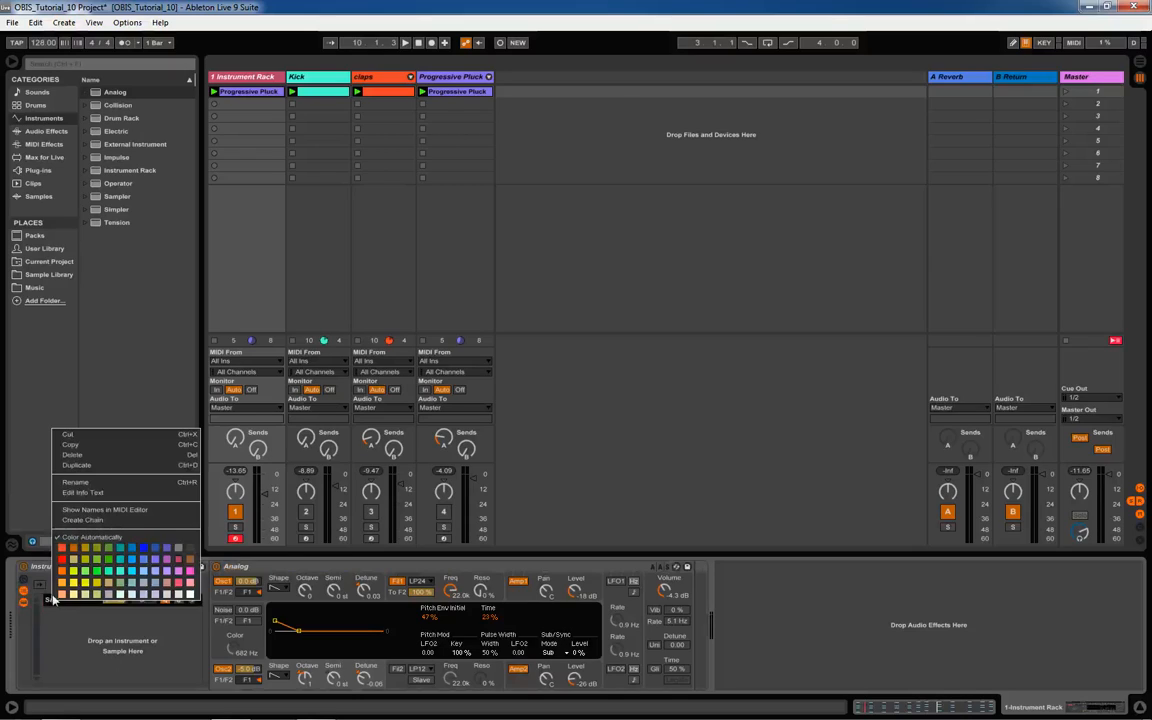
pyautogui.click(68, 424)
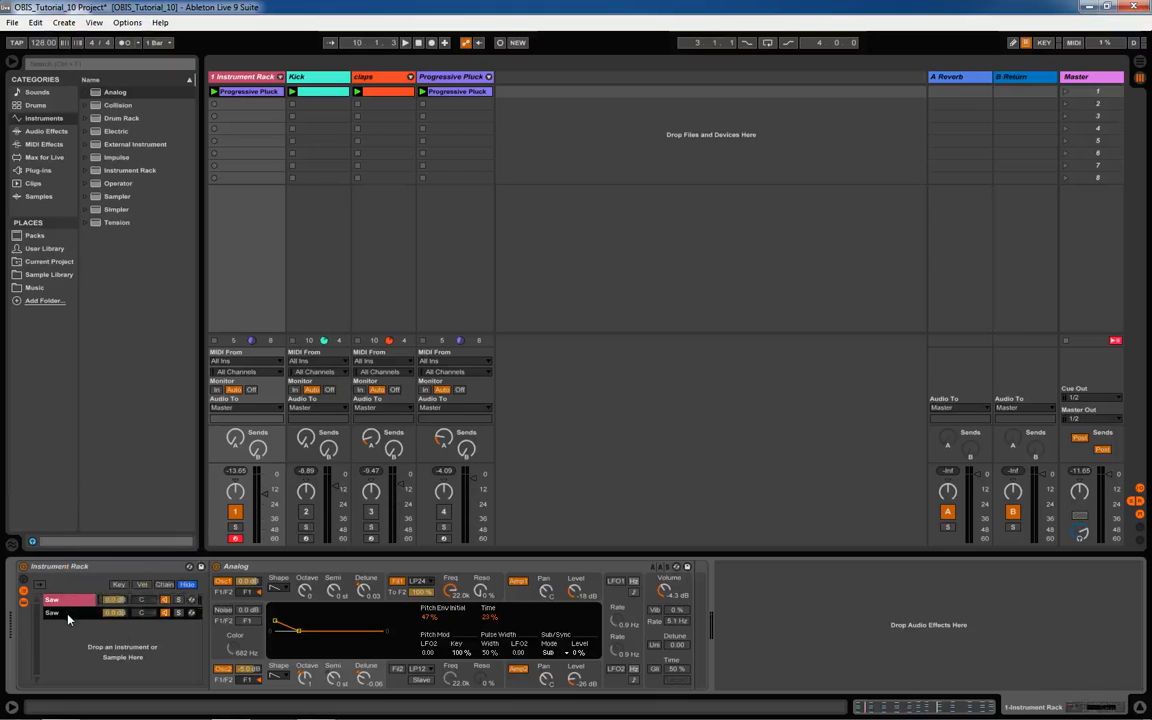
pyautogui.rightClick(67, 618)
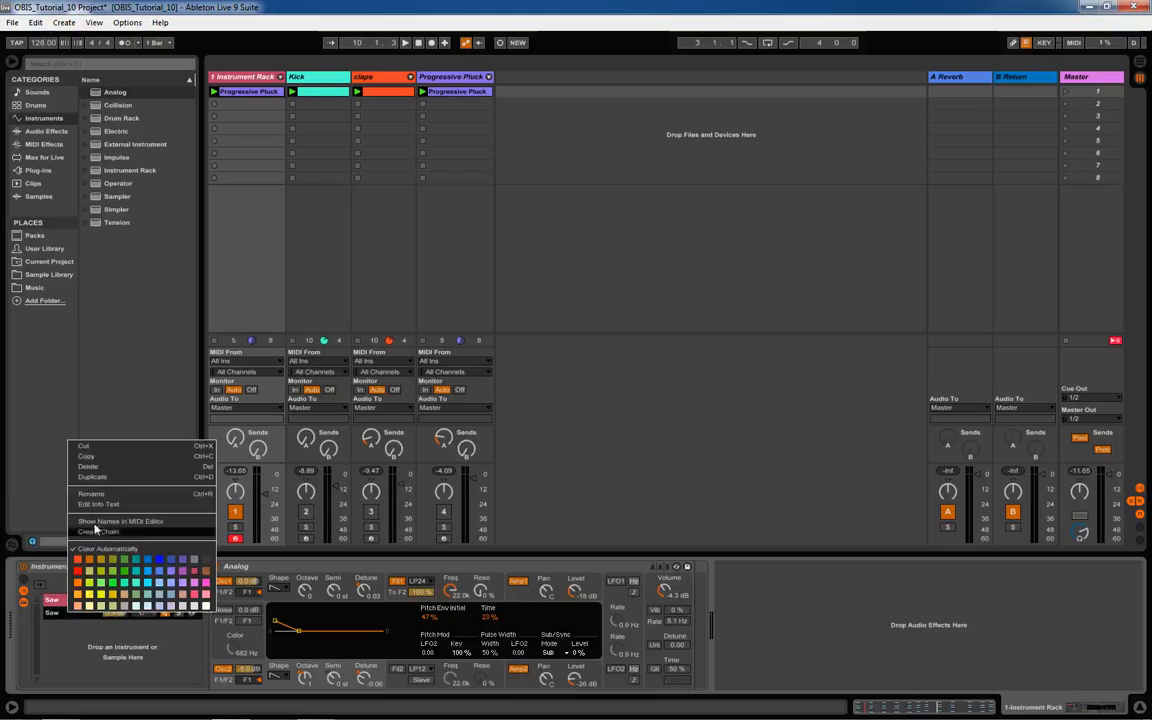
pyautogui.click(100, 483)
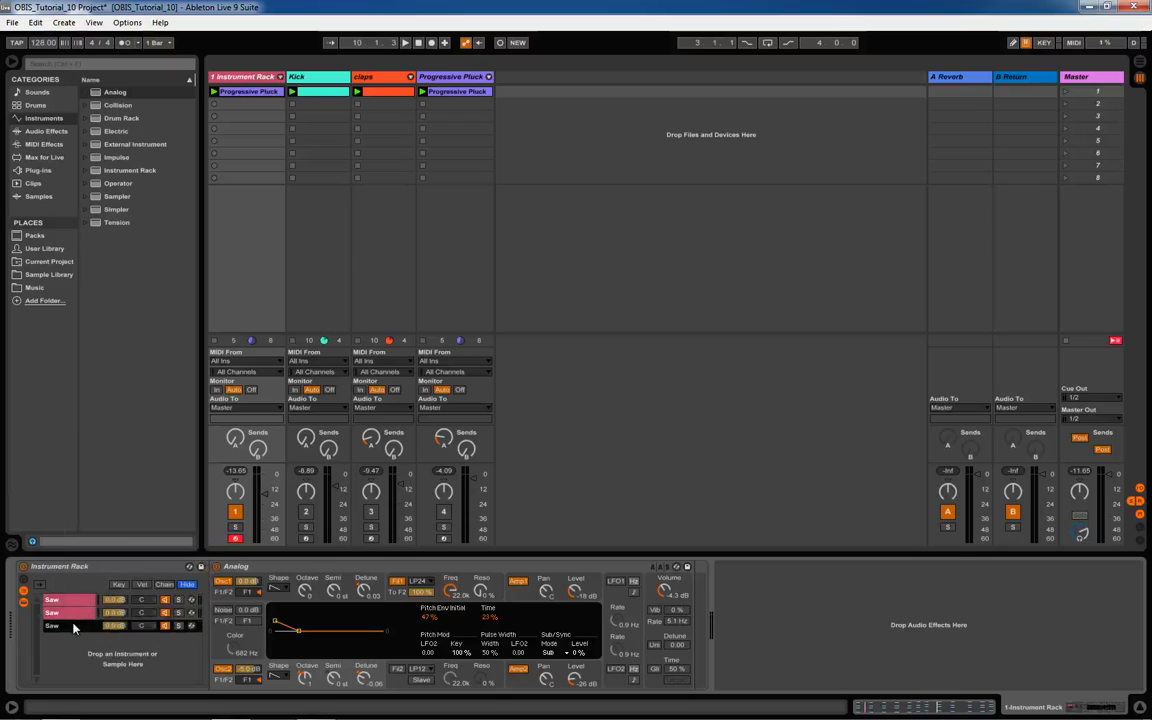
pyautogui.rightClick(74, 627)
pyautogui.click(97, 505)
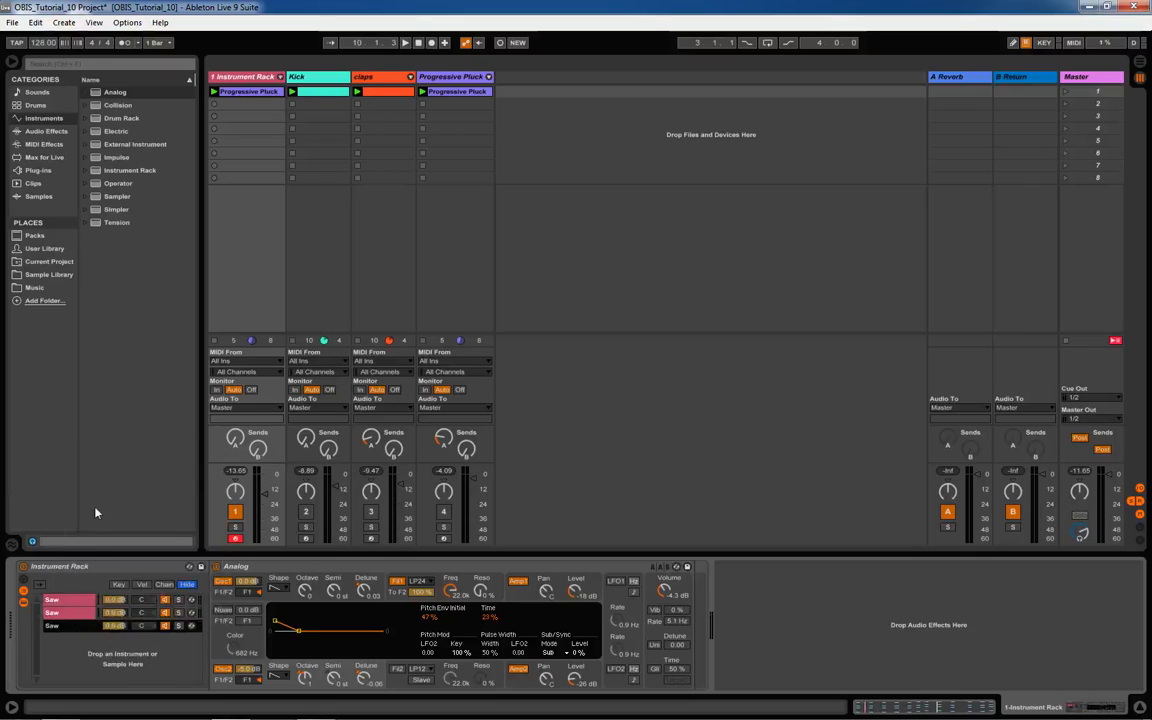
# Rename the second chain Saw Low and solo it
pyautogui.click(61, 613)
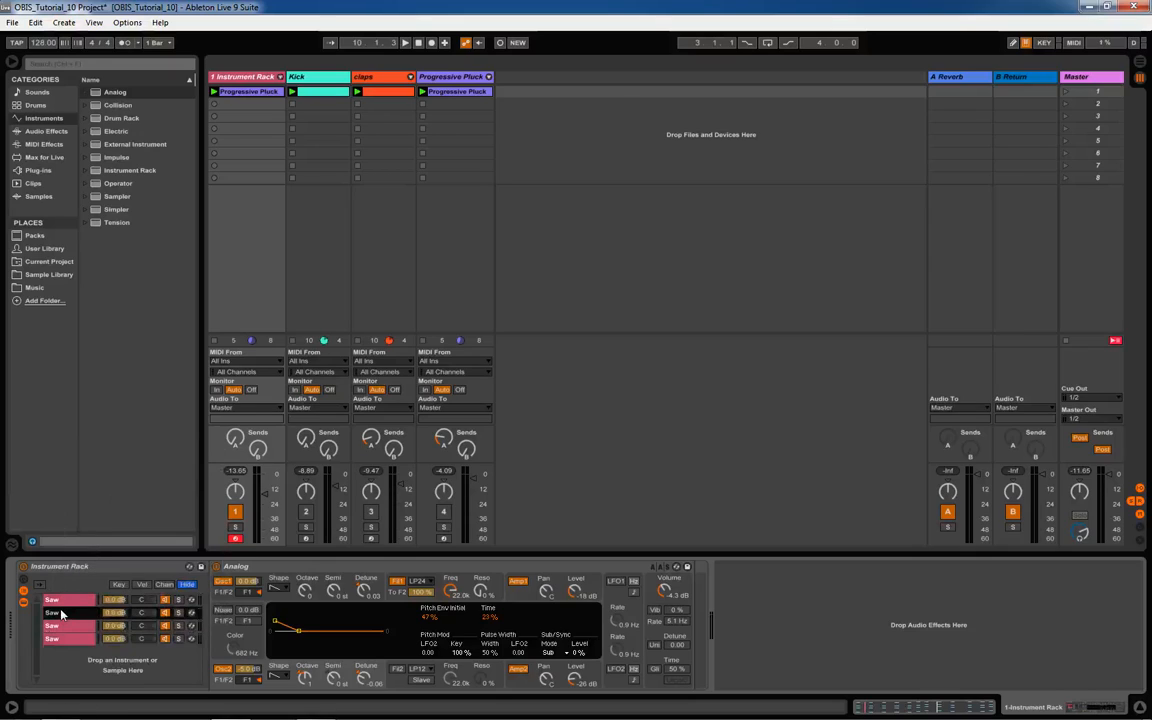
pyautogui.hotkey('ctrl', 'r')
pyautogui.click(178, 613)
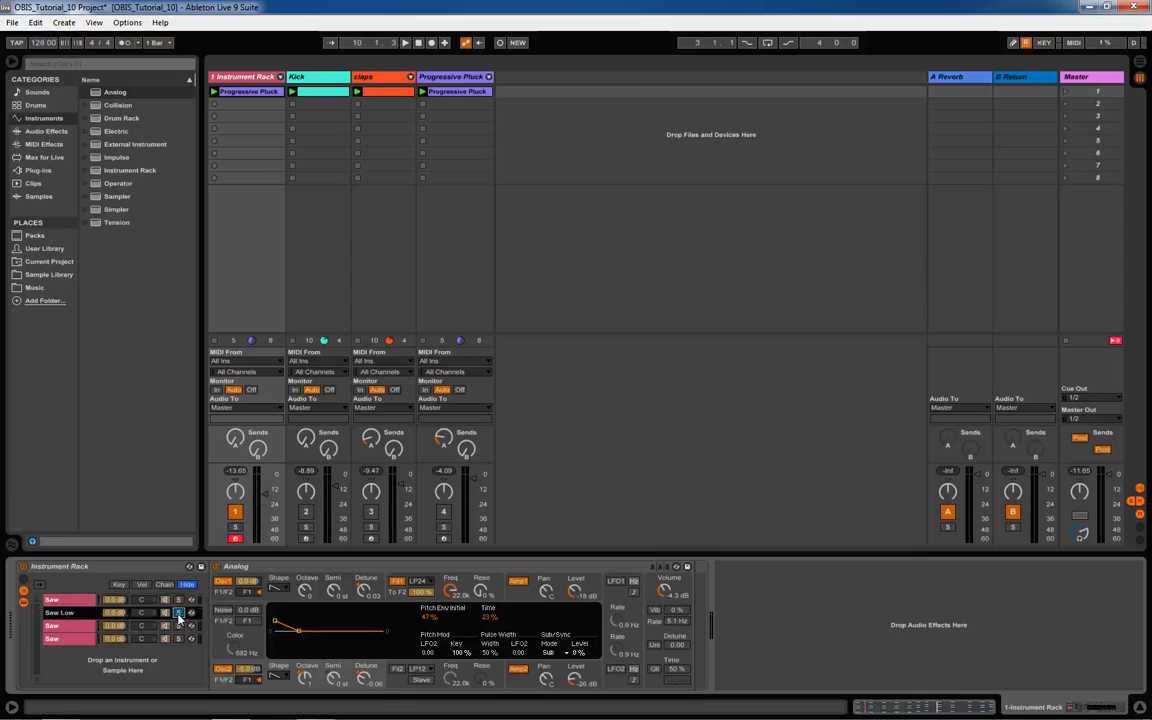
# Change the second chain's name to Saw high
pyautogui.click(69, 602)
pyautogui.click(84, 614)
pyautogui.hotkey('ctrl', 'r')
pyautogui.press('Right')
pyautogui.click(178, 613)
# Color the Saw high chain green
pyautogui.rightClick(75, 617)
pyautogui.click(97, 624)
pyautogui.rightClick(75, 616)
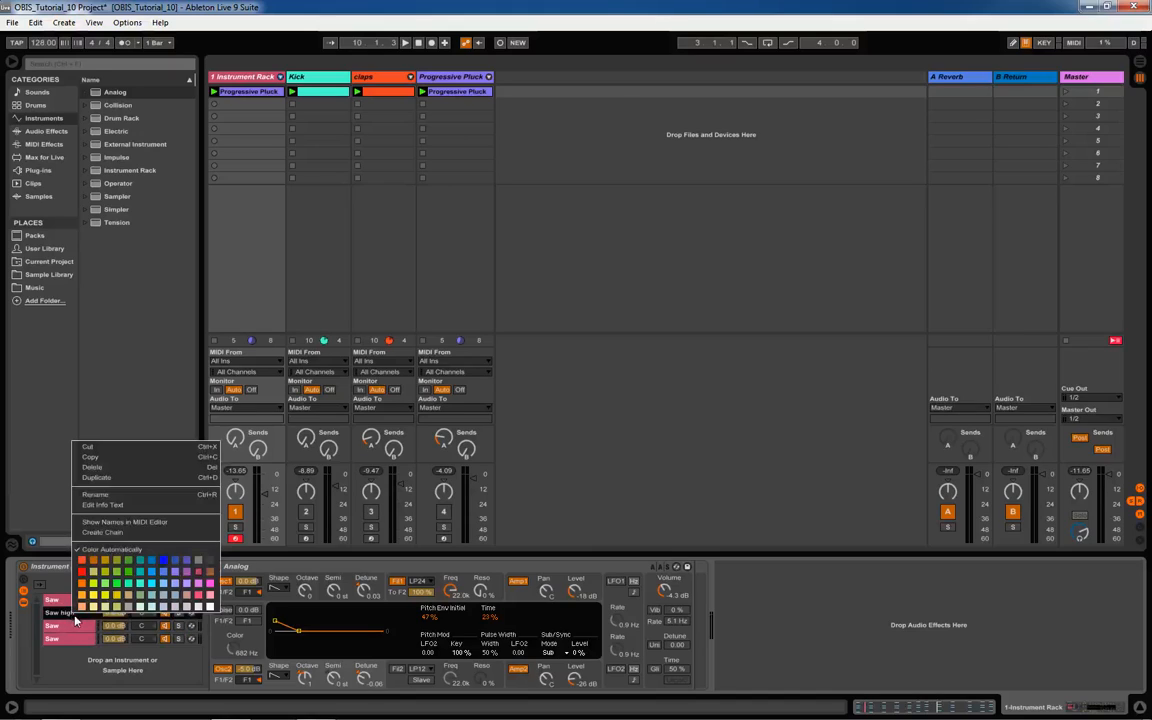
pyautogui.click(117, 585)
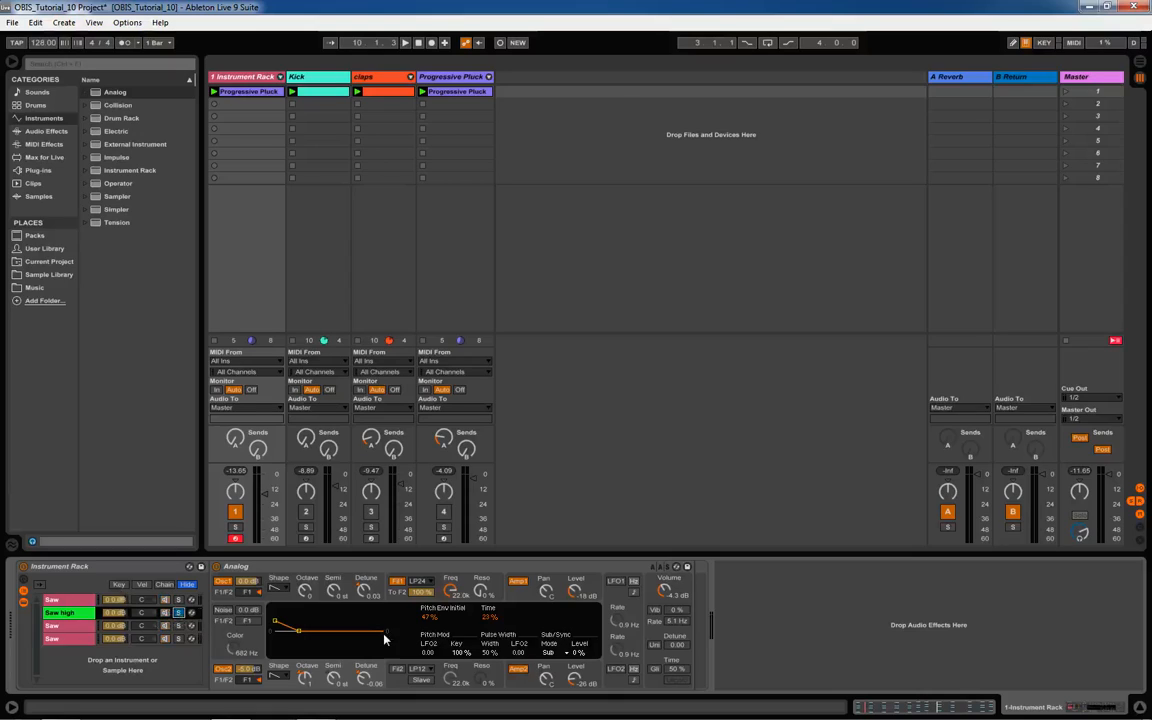
# In the Saw high chain, set oscillator 1's detune to 0.13 and oscillator 2's detune to -0.17 during playback
pyautogui.click(78, 615)
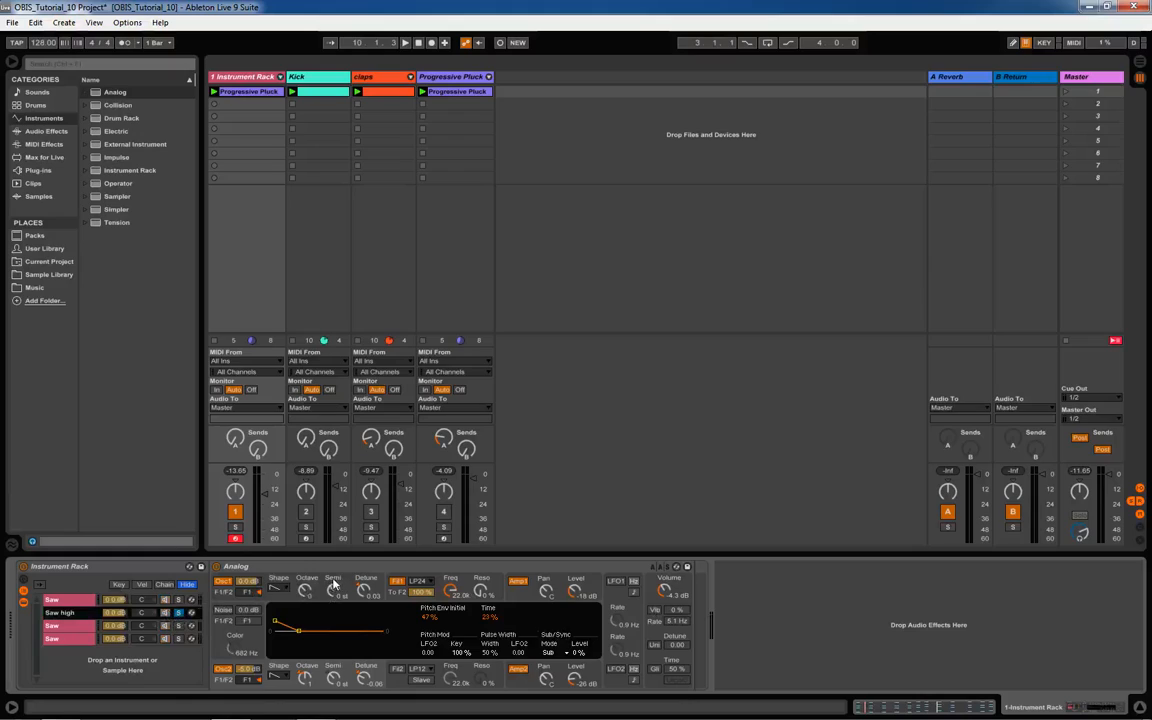
pyautogui.click(95, 601)
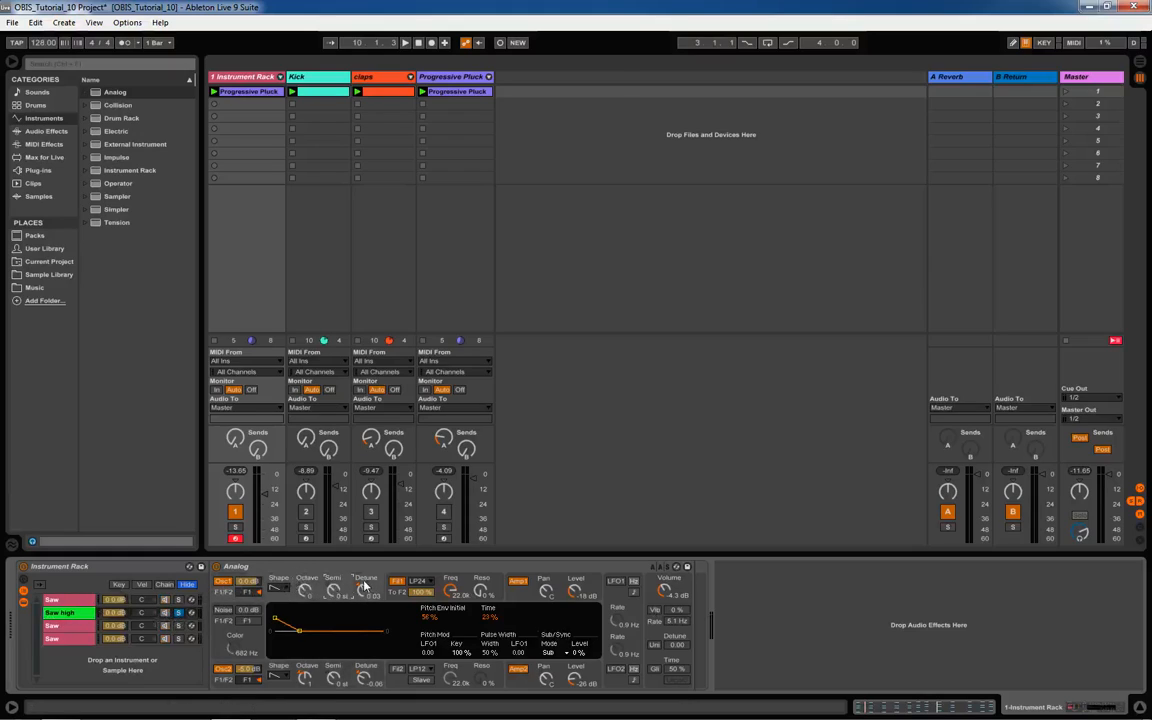
pyautogui.click(72, 597)
pyautogui.click(70, 625)
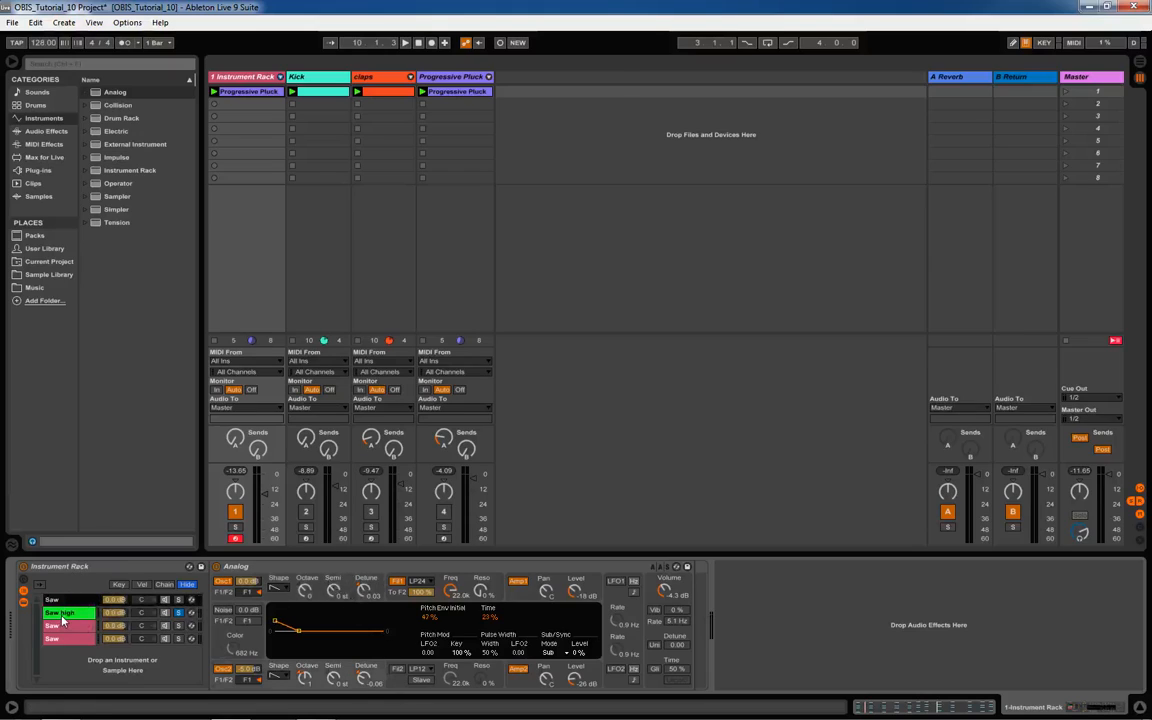
pyautogui.click(62, 615)
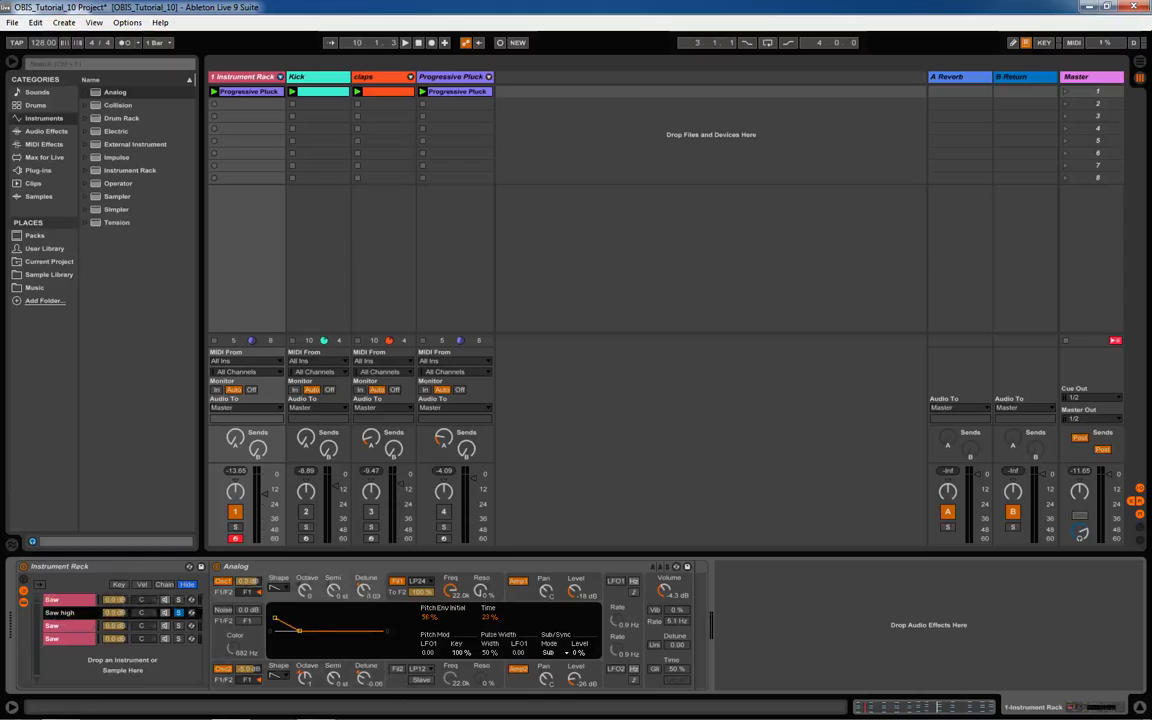
pyautogui.click(367, 591)
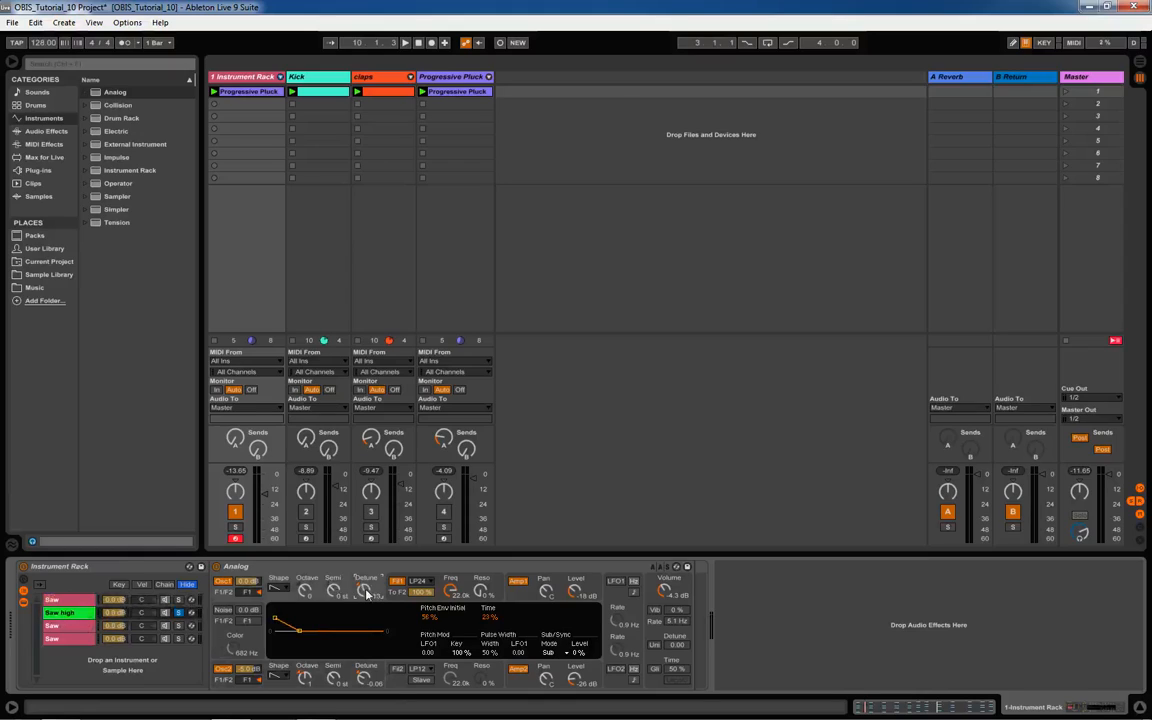
pyautogui.click(366, 680)
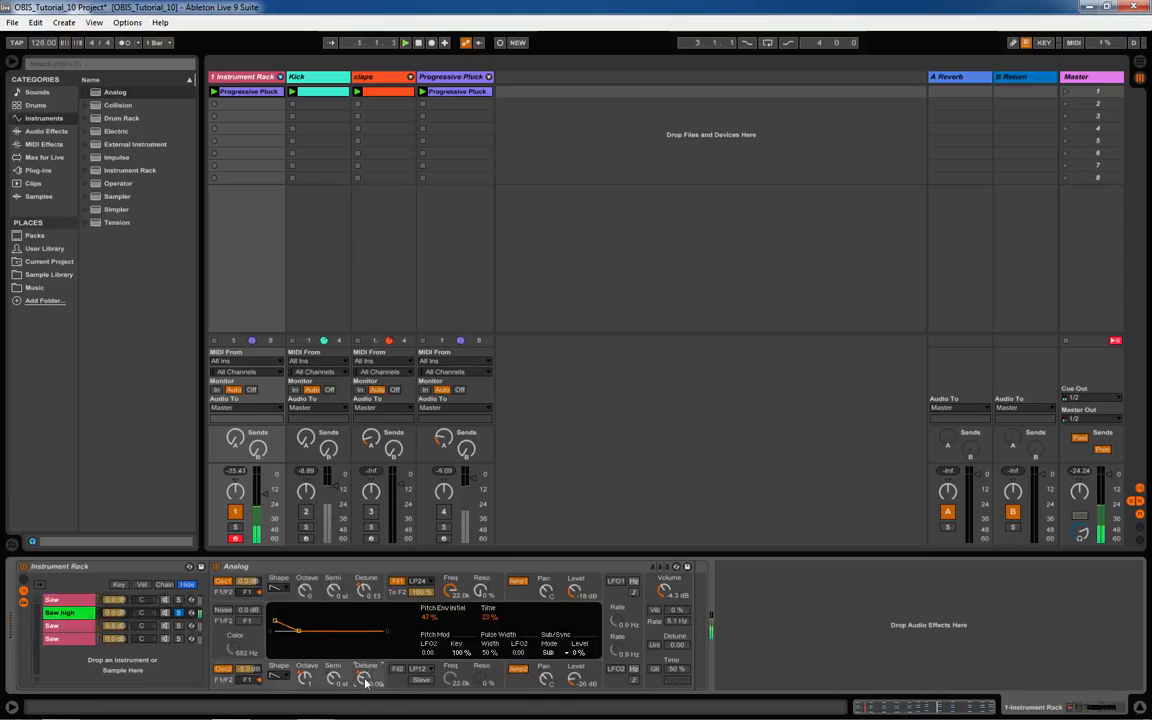
pyautogui.press('space')
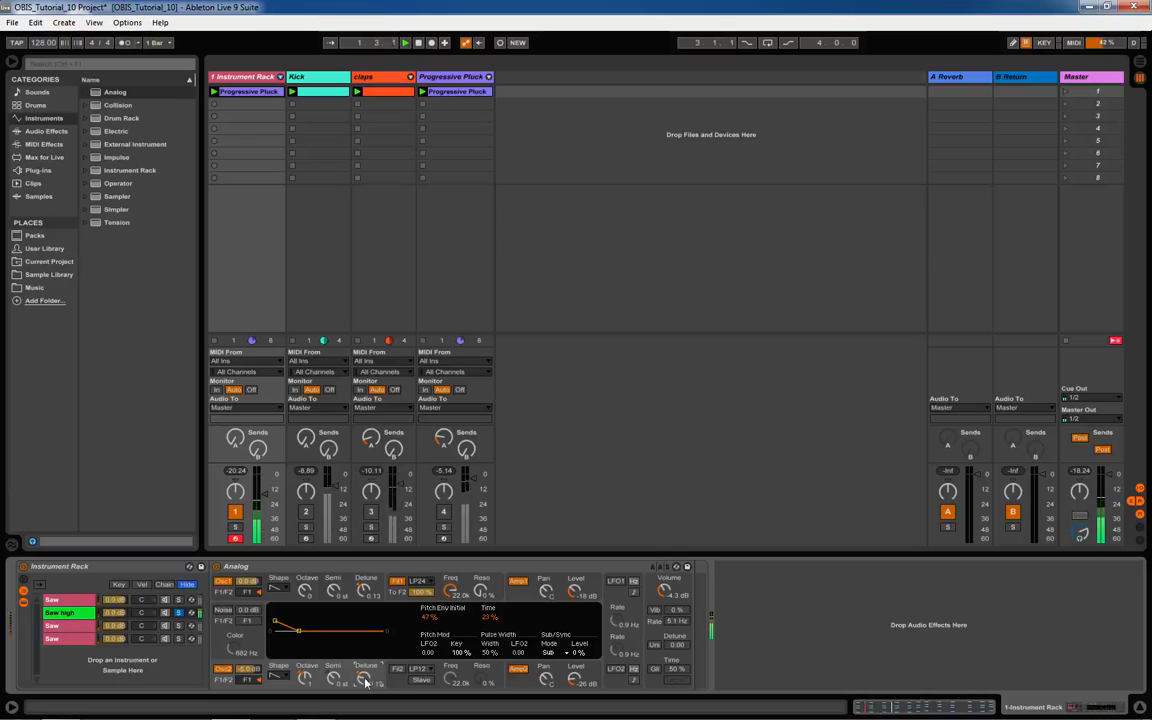
# Raise oscillator 1 of the Saw high chain to octave 1 and stop playback
pyautogui.click(305, 591)
pyautogui.moveTo(305, 591); pyautogui.dragTo(305, 578)
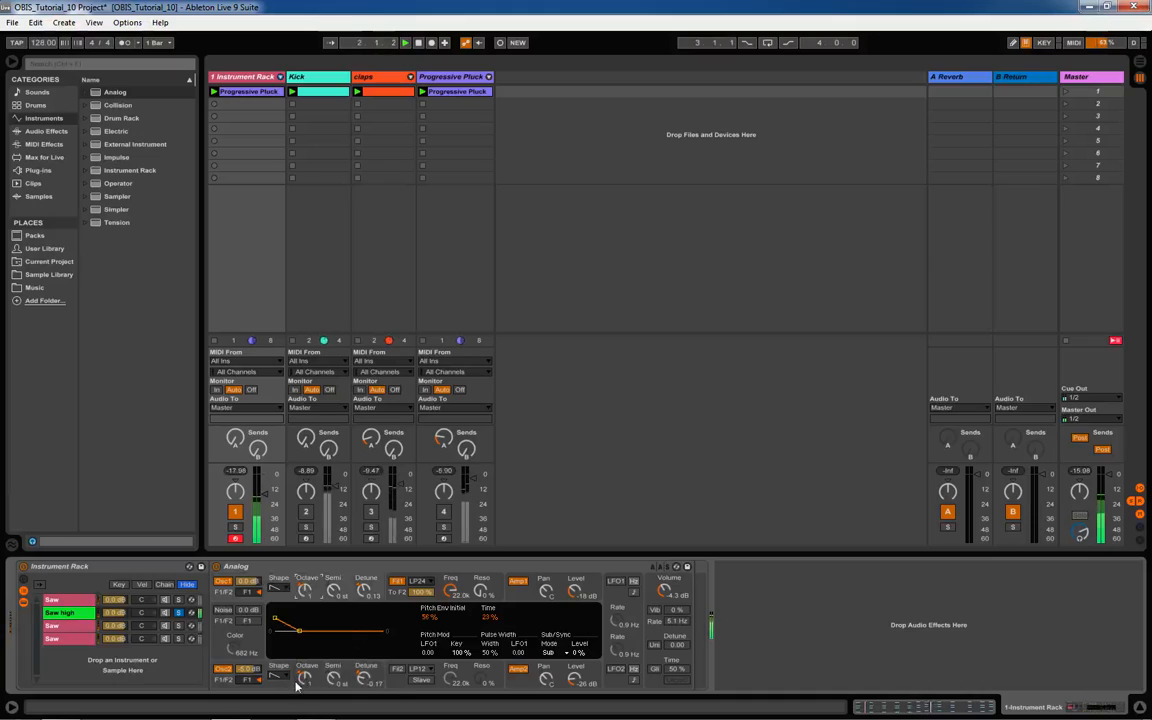
pyautogui.click(363, 680)
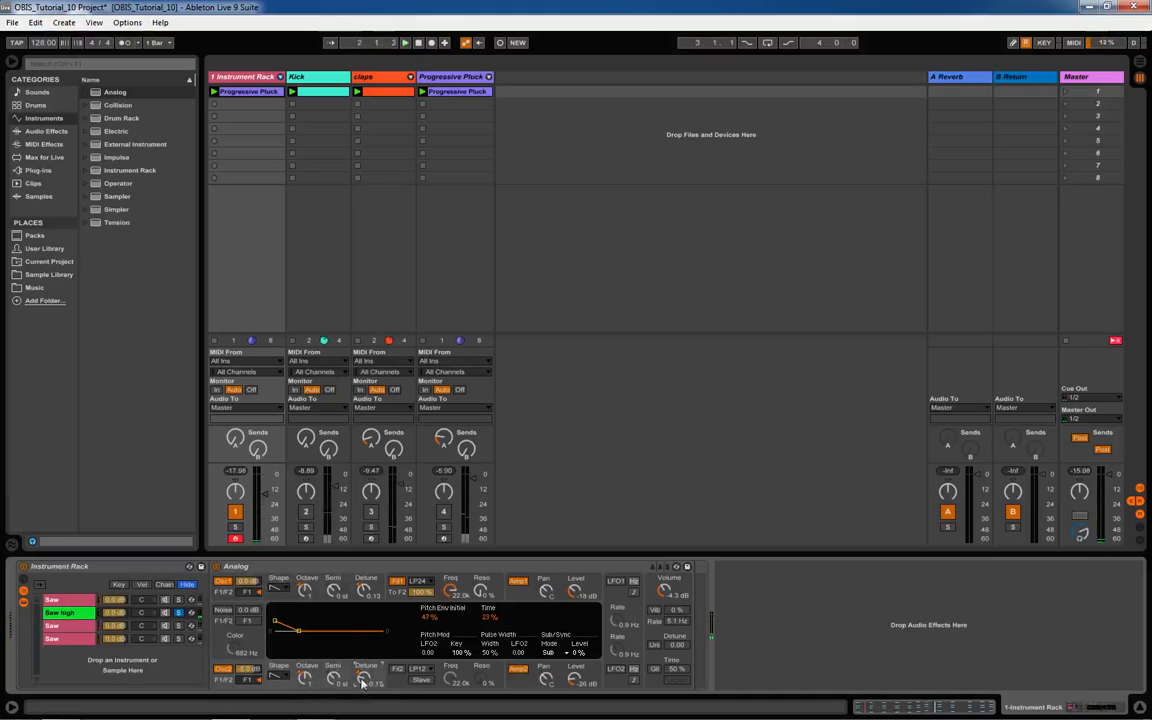
pyautogui.press('space')
# Switch oscillator 2 of the Saw high chain to a square wave and set its detune to -0.11 during playback
pyautogui.click(277, 676)
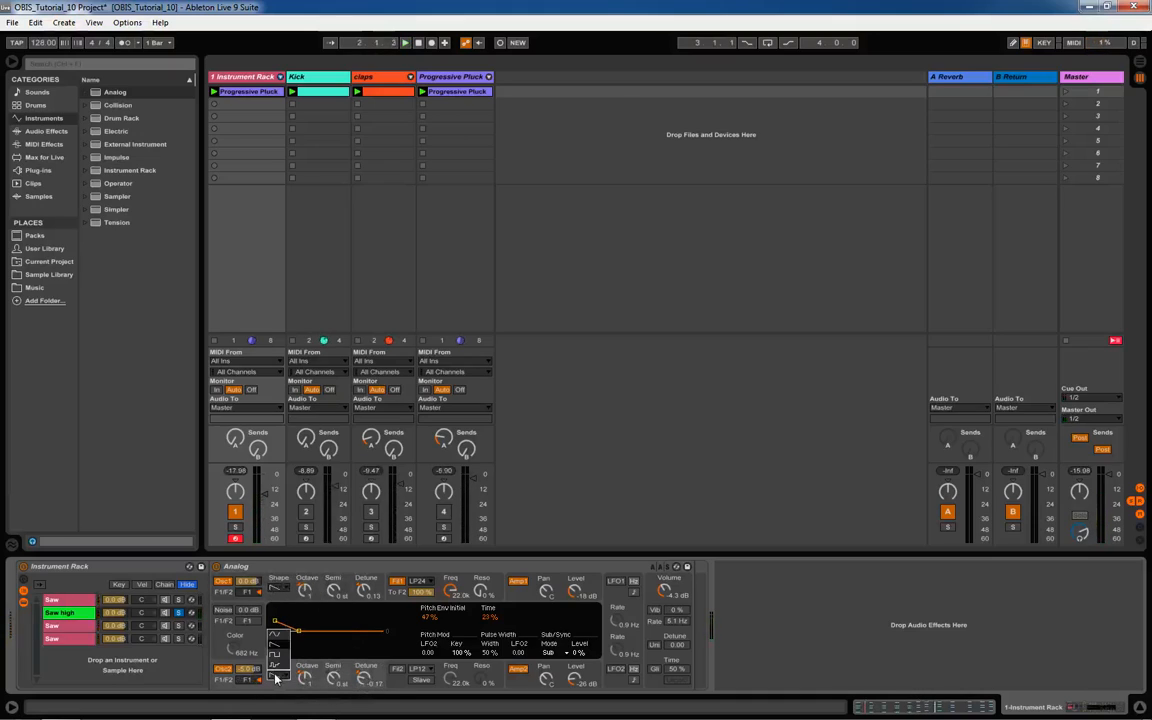
pyautogui.click(275, 658)
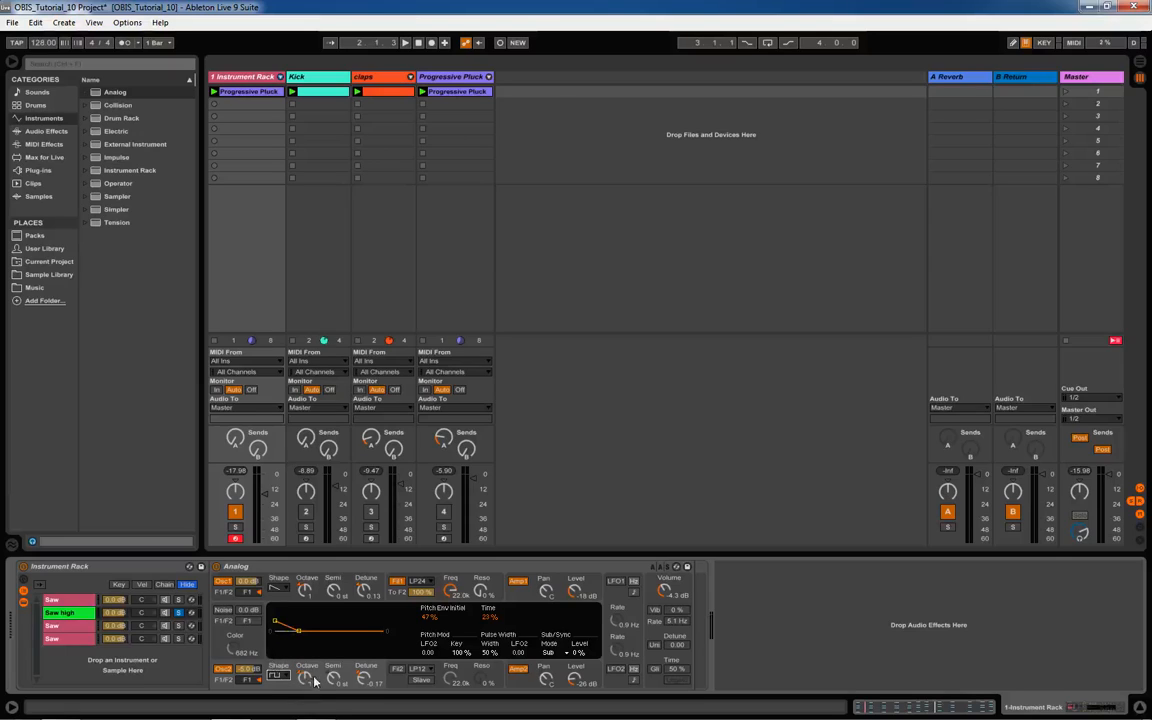
pyautogui.press('space')
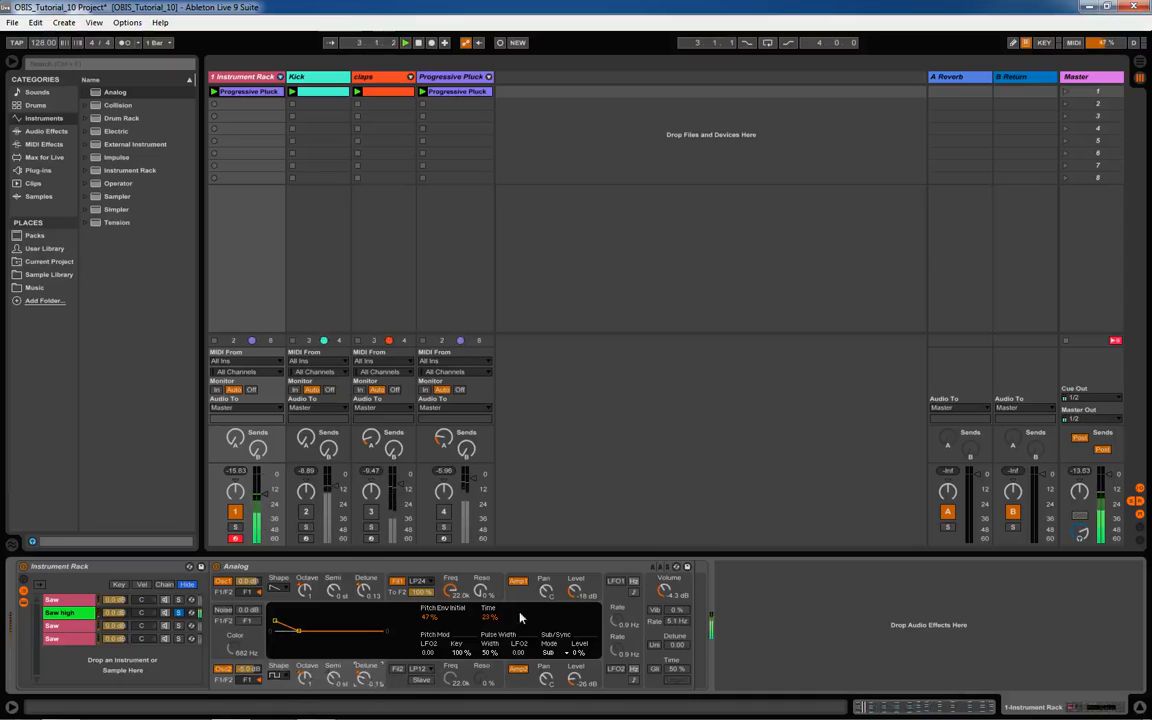
# Shorten the Saw high chain's Amp1 envelope to decay 125 ms and sustain 0.12 during playback
pyautogui.click(518, 581)
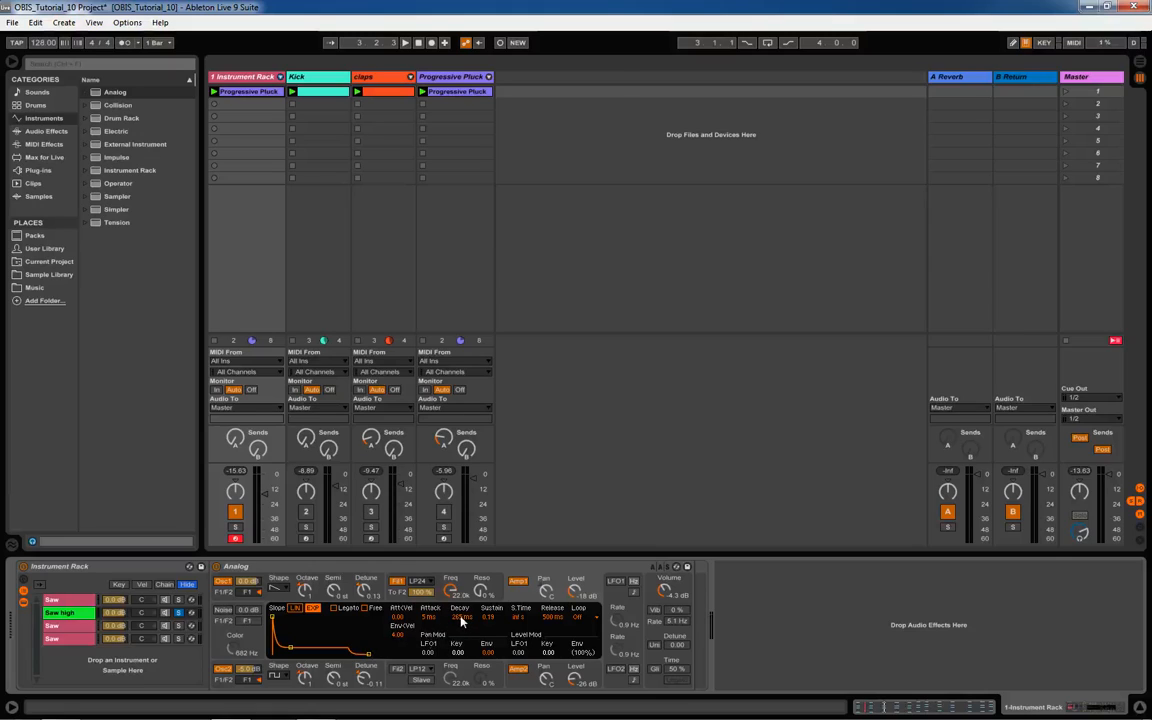
pyautogui.press('space')
pyautogui.moveTo(463, 618); pyautogui.dragTo(548, 650)
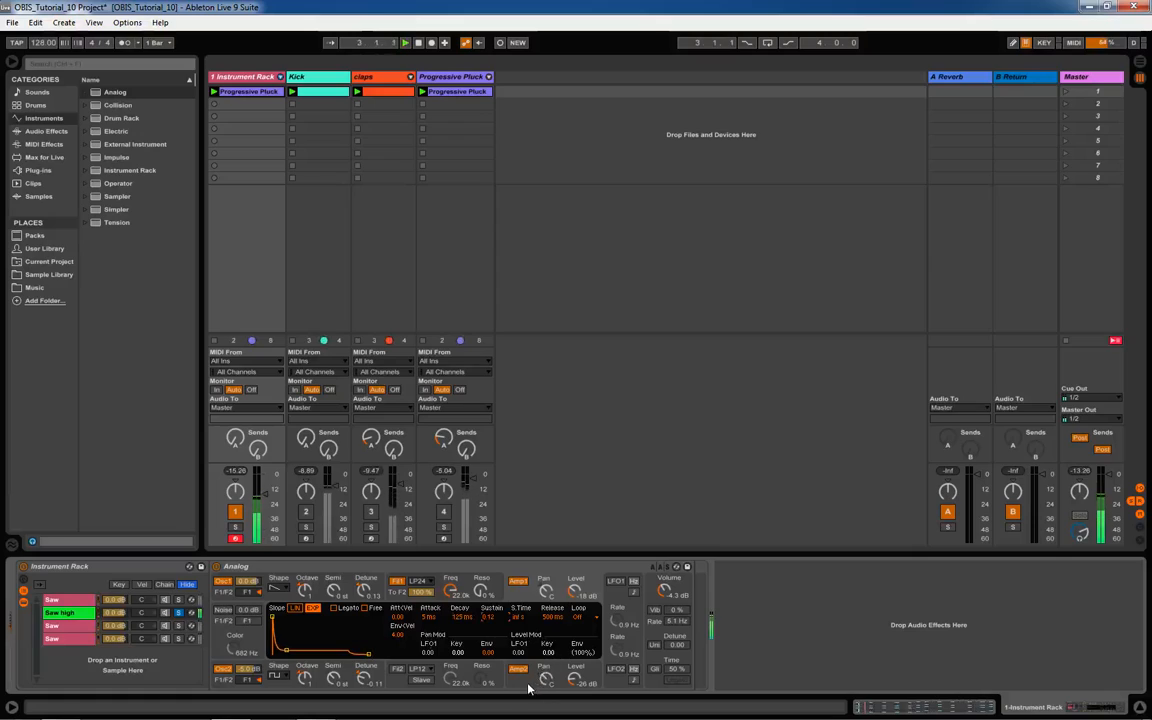
# Set the Saw high chain's Amp2 envelope to decay 66 ms and release about 717 ms
pyautogui.click(528, 686)
pyautogui.moveTo(462, 617); pyautogui.dragTo(462, 632)
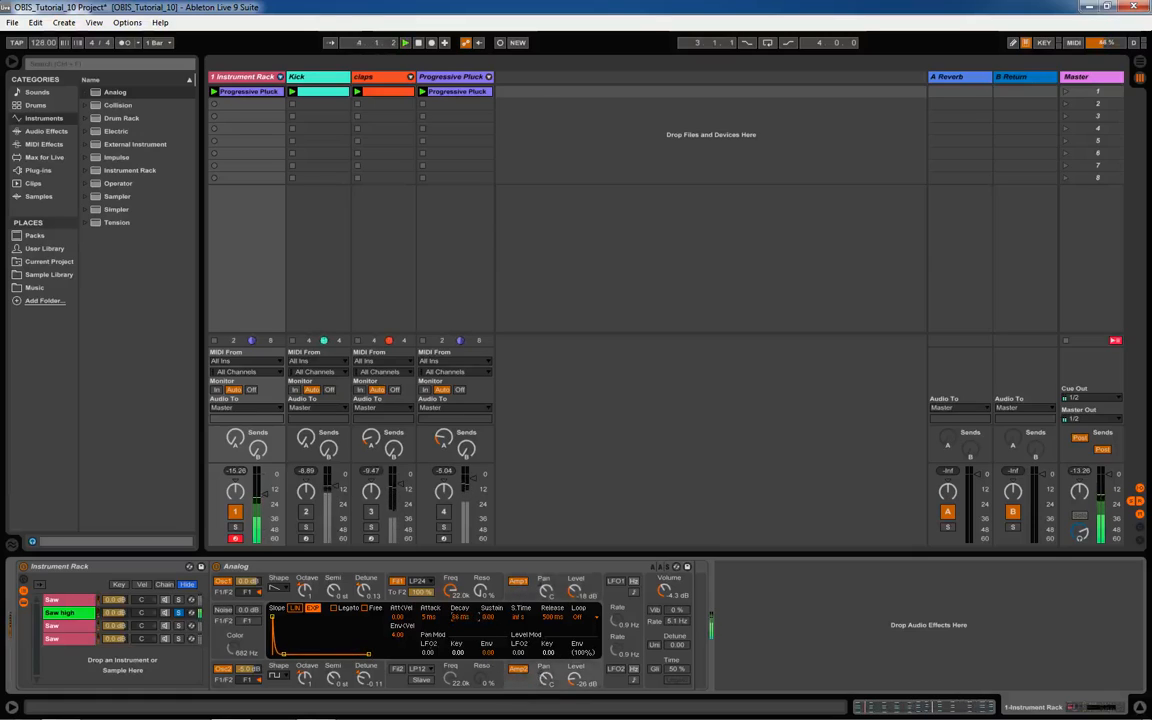
pyautogui.moveTo(550, 617)
pyautogui.mouseDown()
pyautogui.moveTo(550, 600)
pyautogui.moveTo(550, 624)
pyautogui.mouseUp()
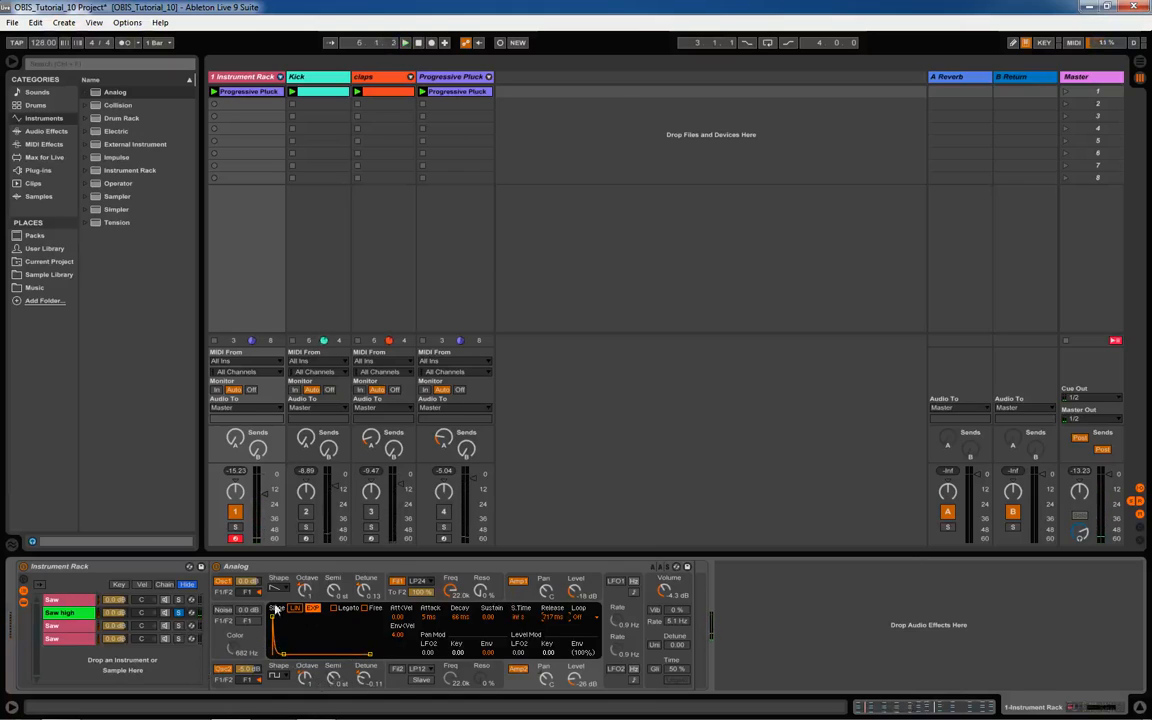
# Enable LFO1 in the Saw high chain's Analog and set its rate to 12 Hz
pyautogui.click(617, 581)
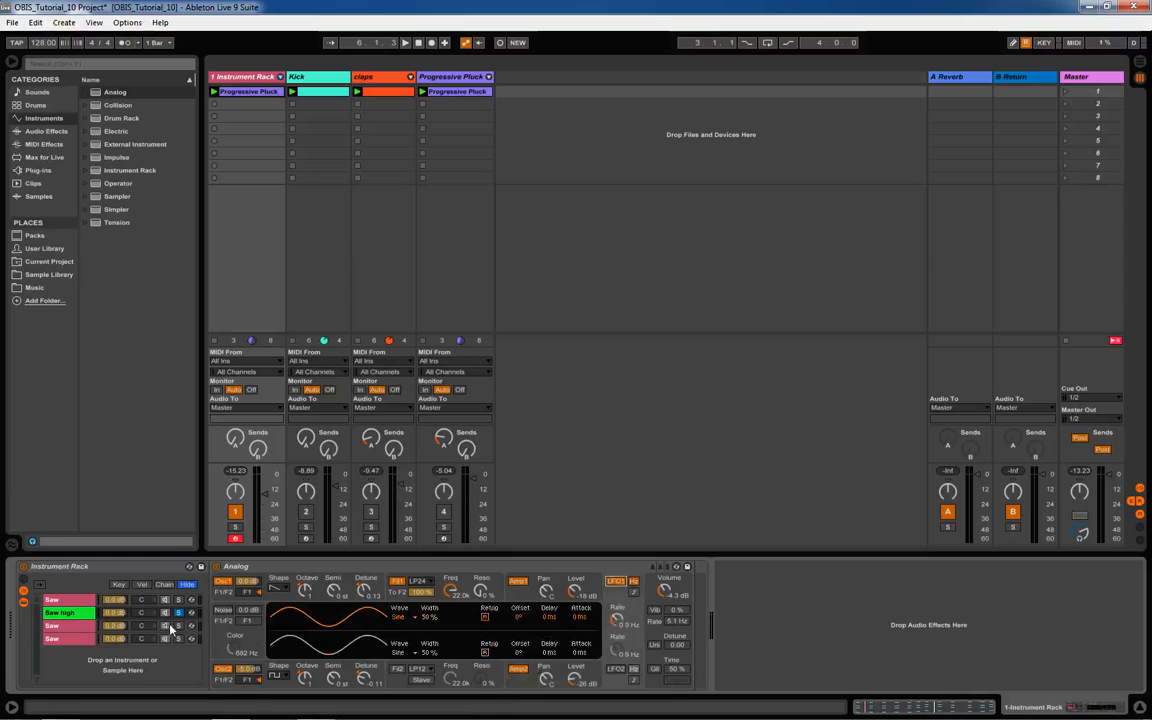
pyautogui.moveTo(620, 622); pyautogui.dragTo(620, 600)
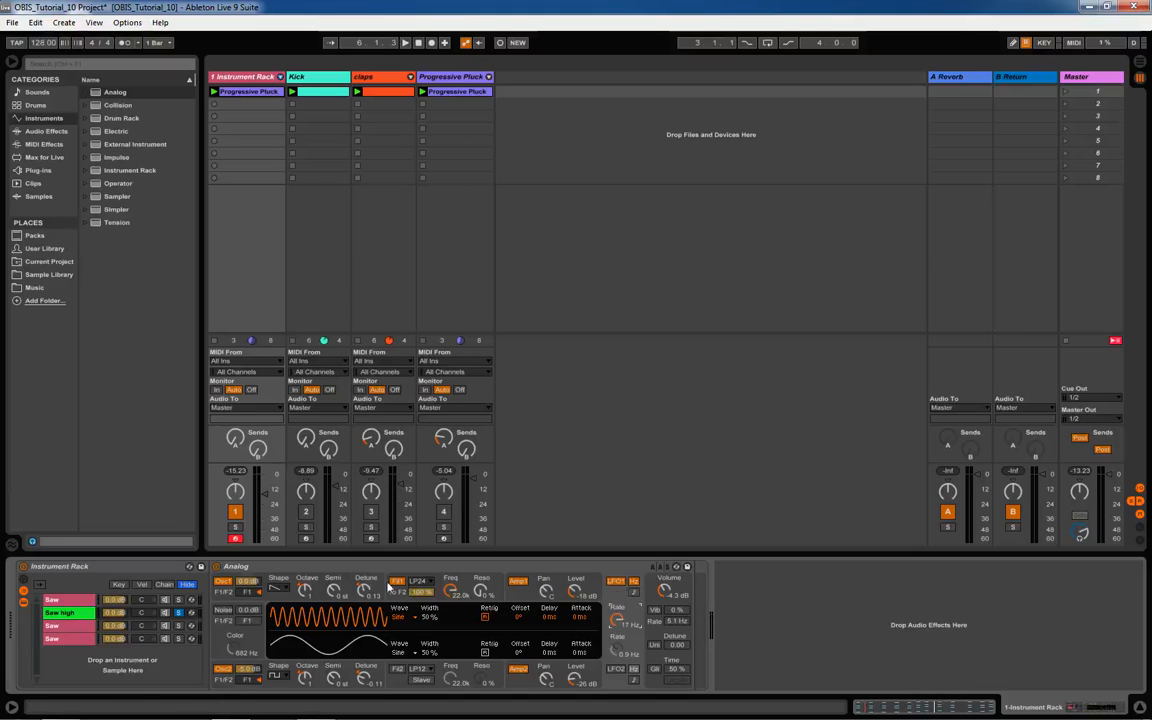
pyautogui.moveTo(620, 626)
pyautogui.mouseDown()
pyautogui.moveTo(620, 660)
pyautogui.moveTo(620, 626)
pyautogui.mouseUp()
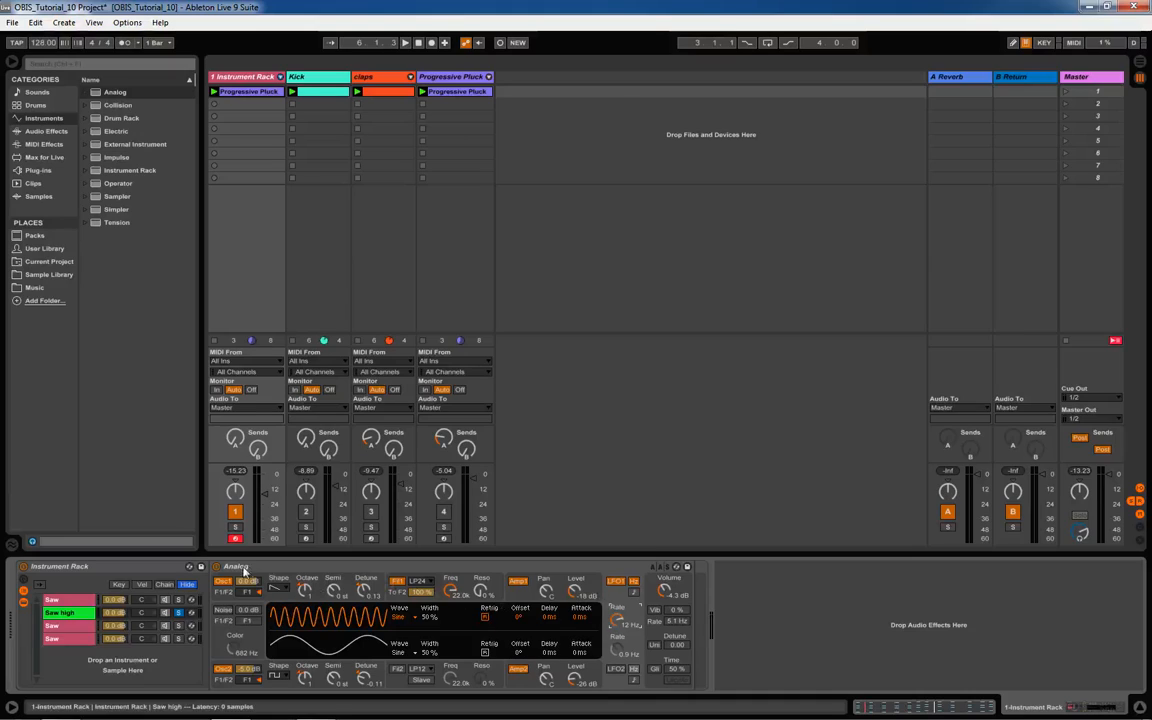
# Set the LFO1 pitch modulation of the Saw high chain's oscillator 1 to 0.02 while auditioning the pluck
pyautogui.click(286, 590)
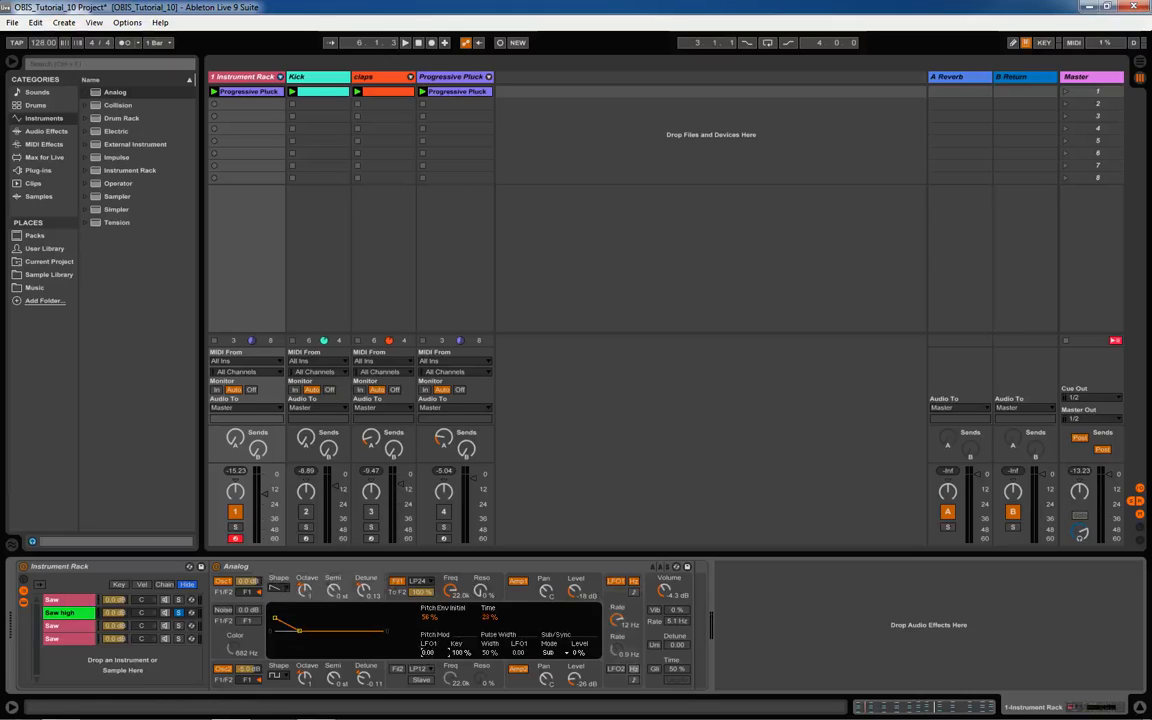
pyautogui.press('space')
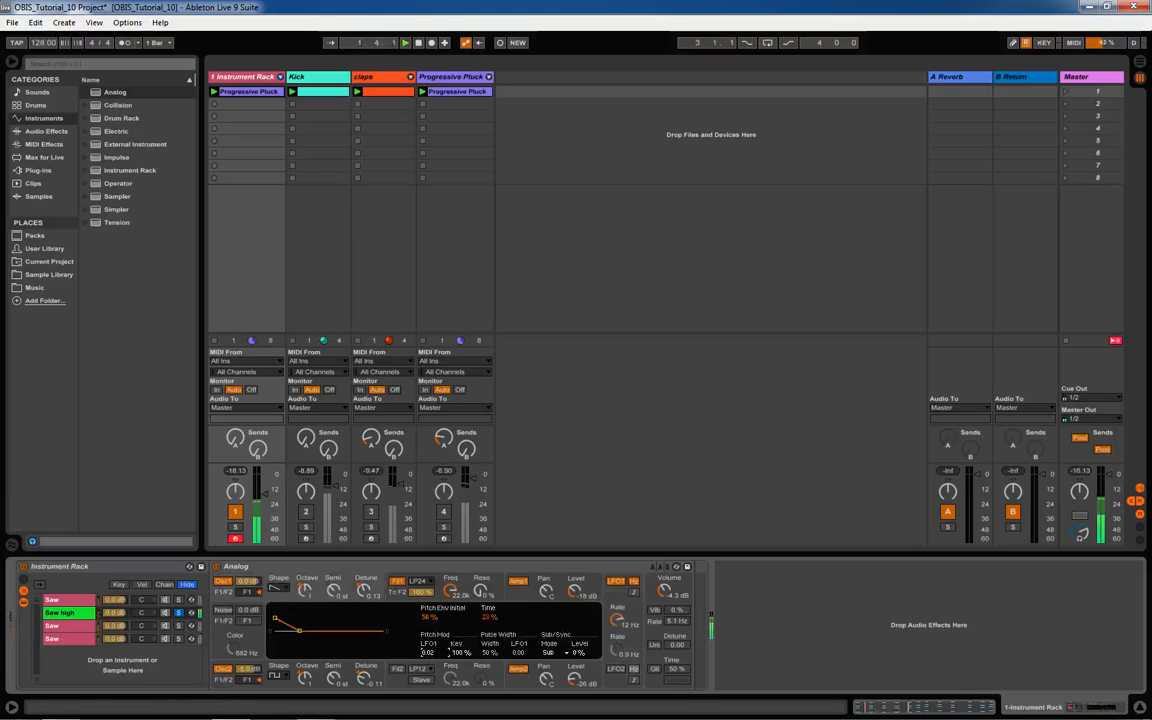
pyautogui.moveTo(428, 652); pyautogui.dragTo(428, 634)
pyautogui.press('space')
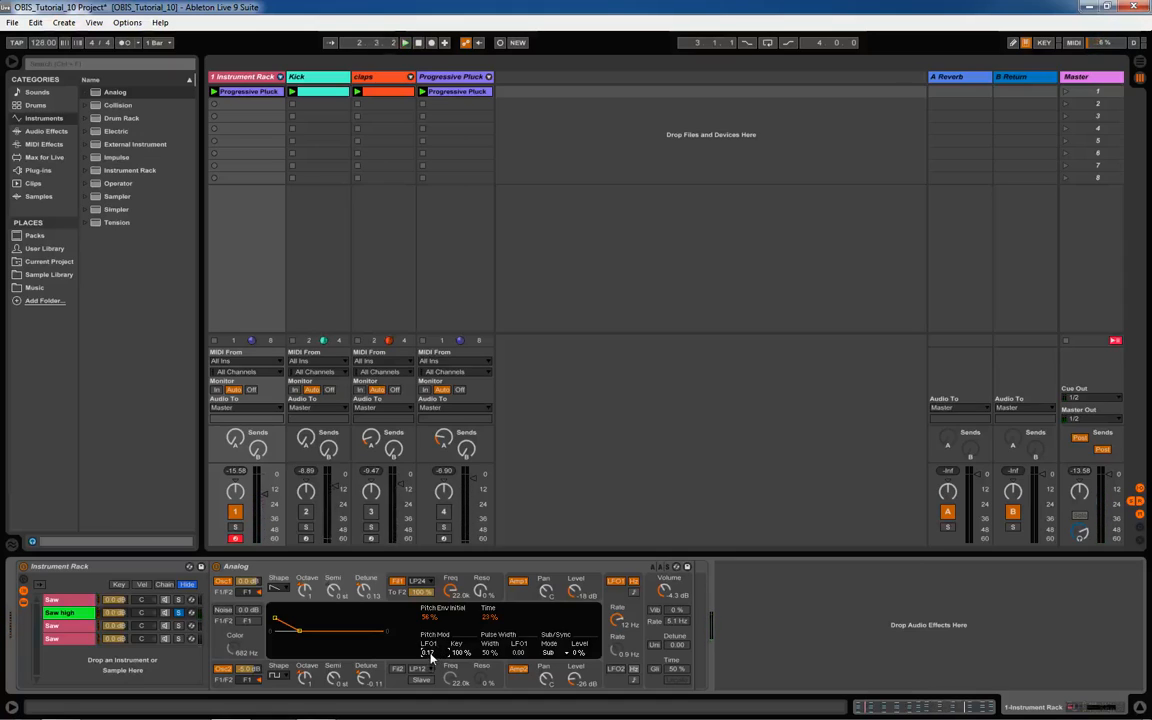
pyautogui.press('space')
pyautogui.moveTo(430, 654); pyautogui.dragTo(430, 669)
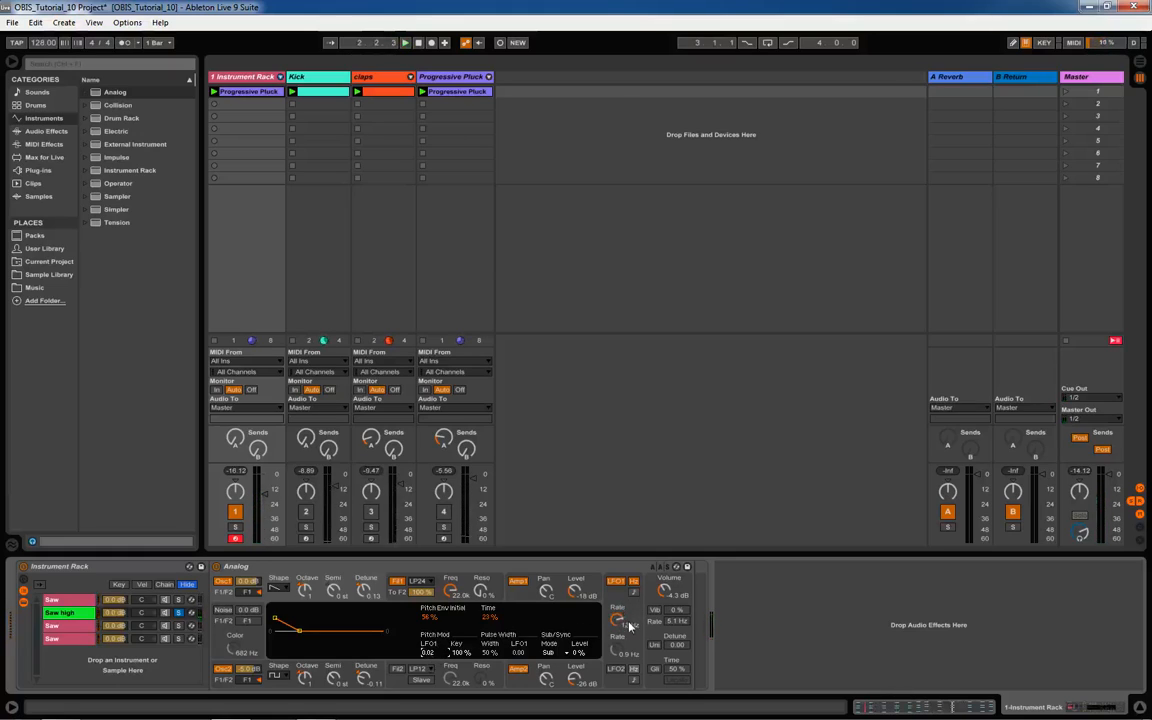
# Lower the Saw high chain to -4.0 dB during playback and compare it with the first Saw chain using solo and mute
pyautogui.click(652, 606)
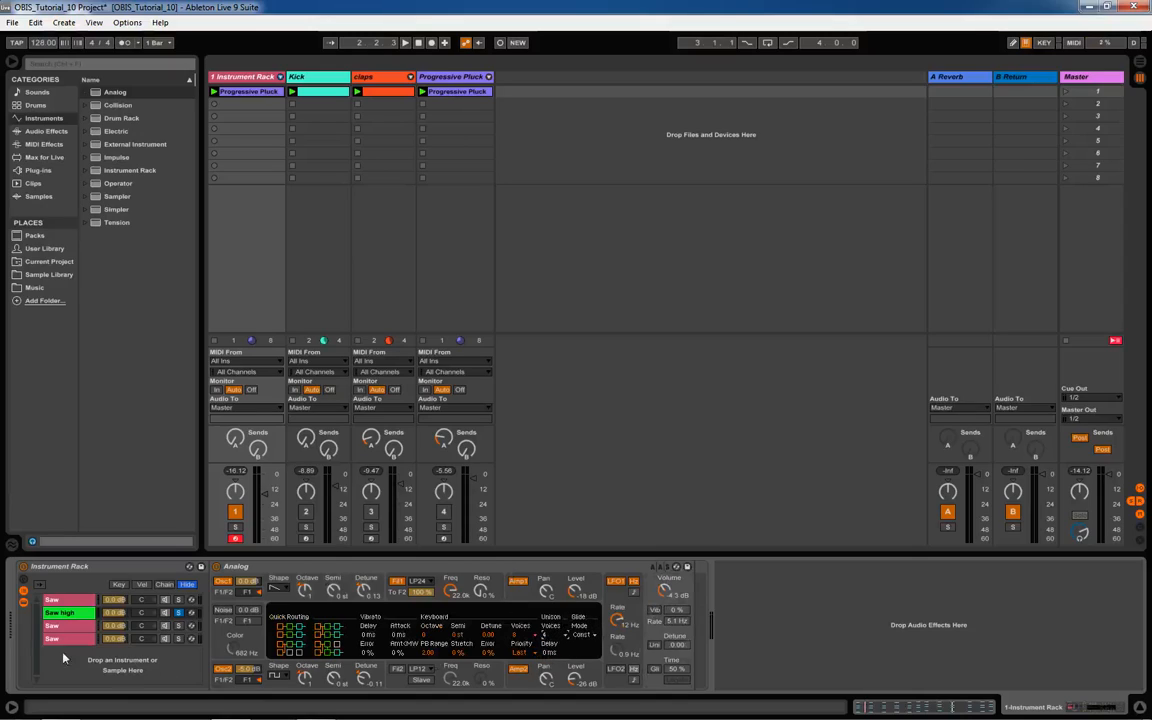
pyautogui.press('space')
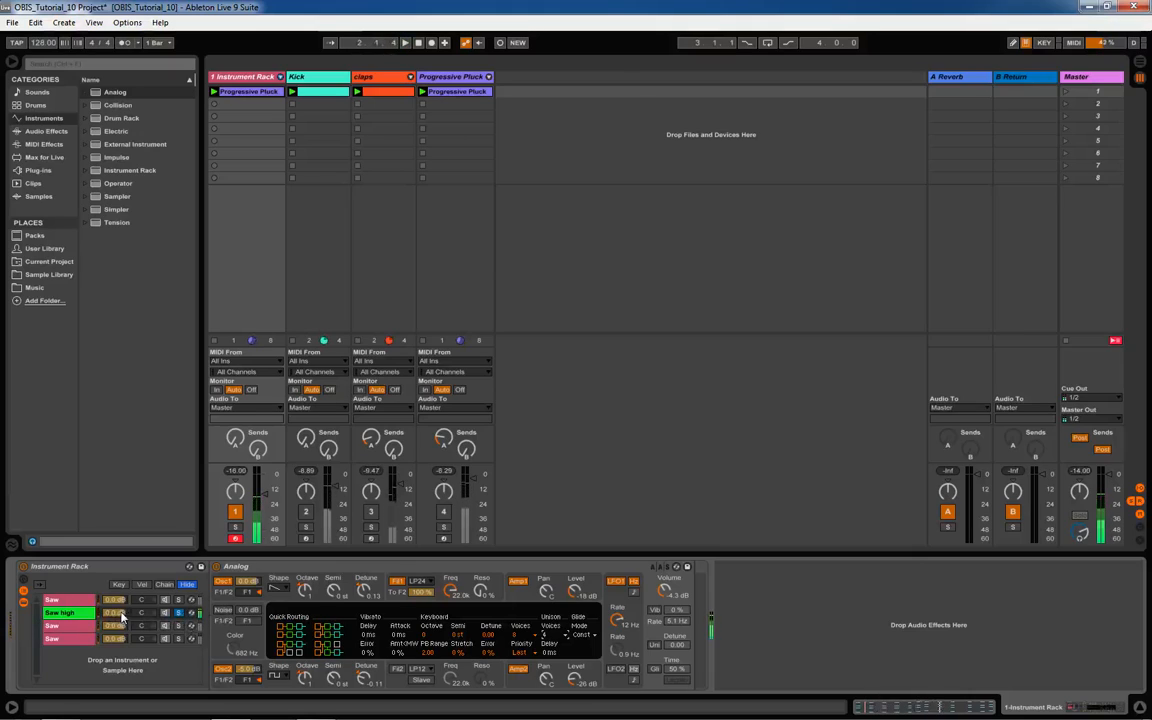
pyautogui.click(166, 612)
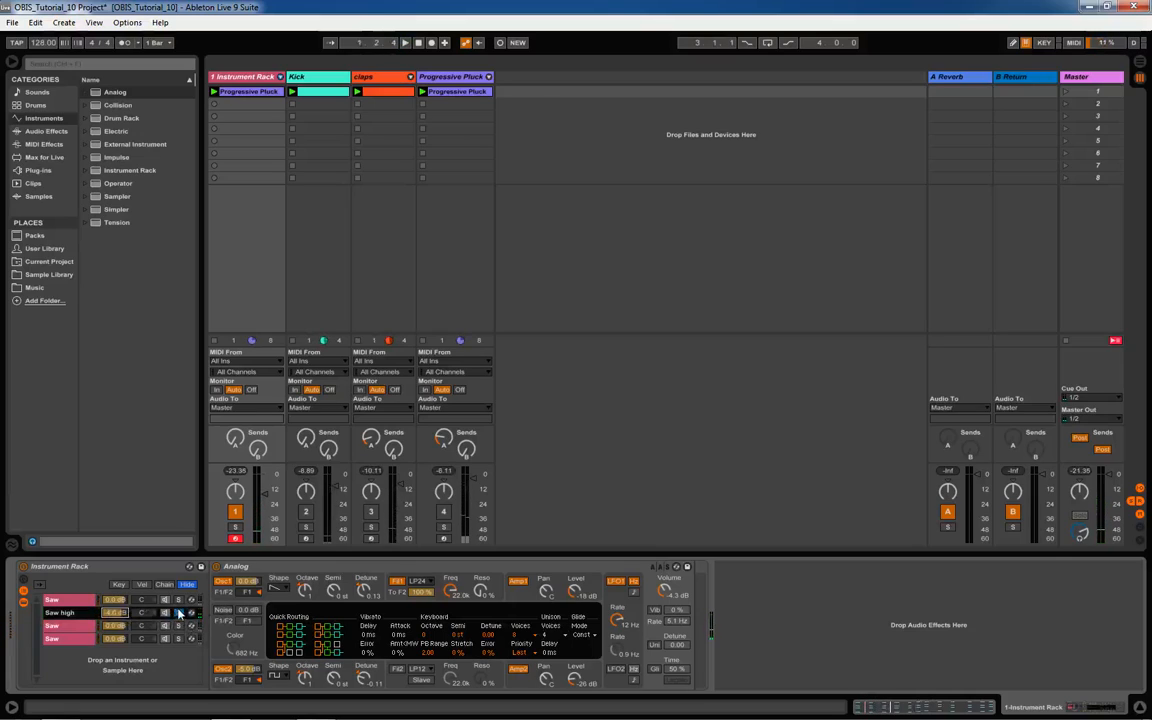
pyautogui.click(179, 600)
pyautogui.press('space')
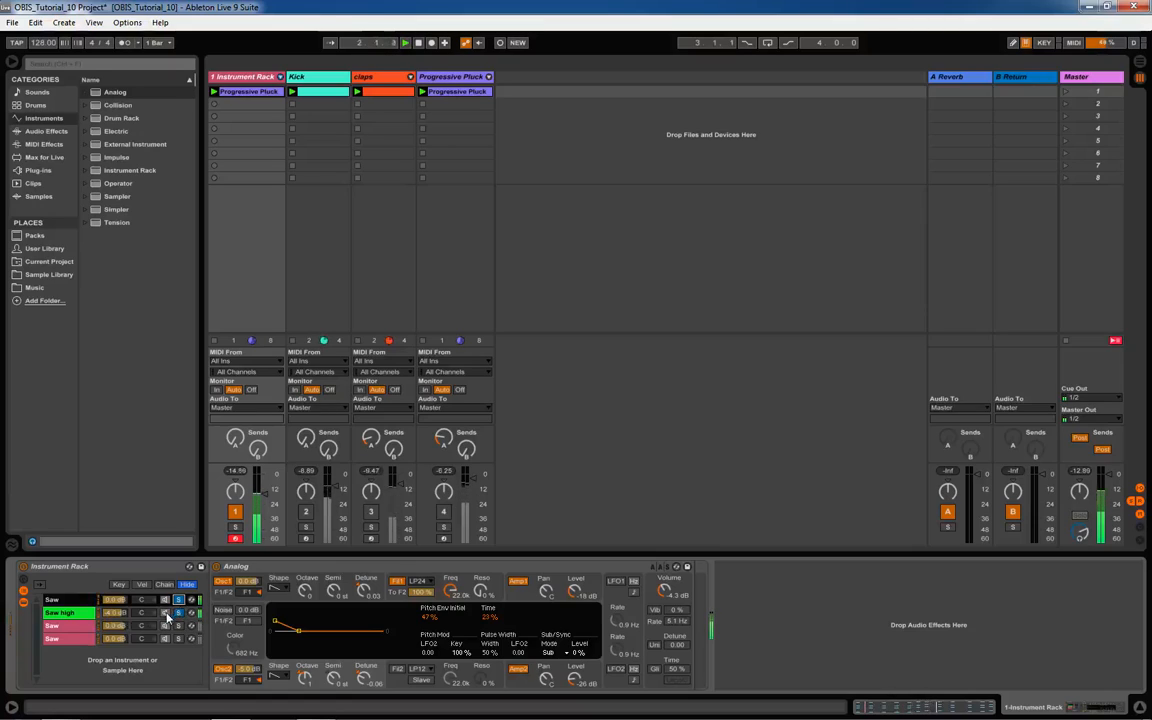
pyautogui.click(166, 616)
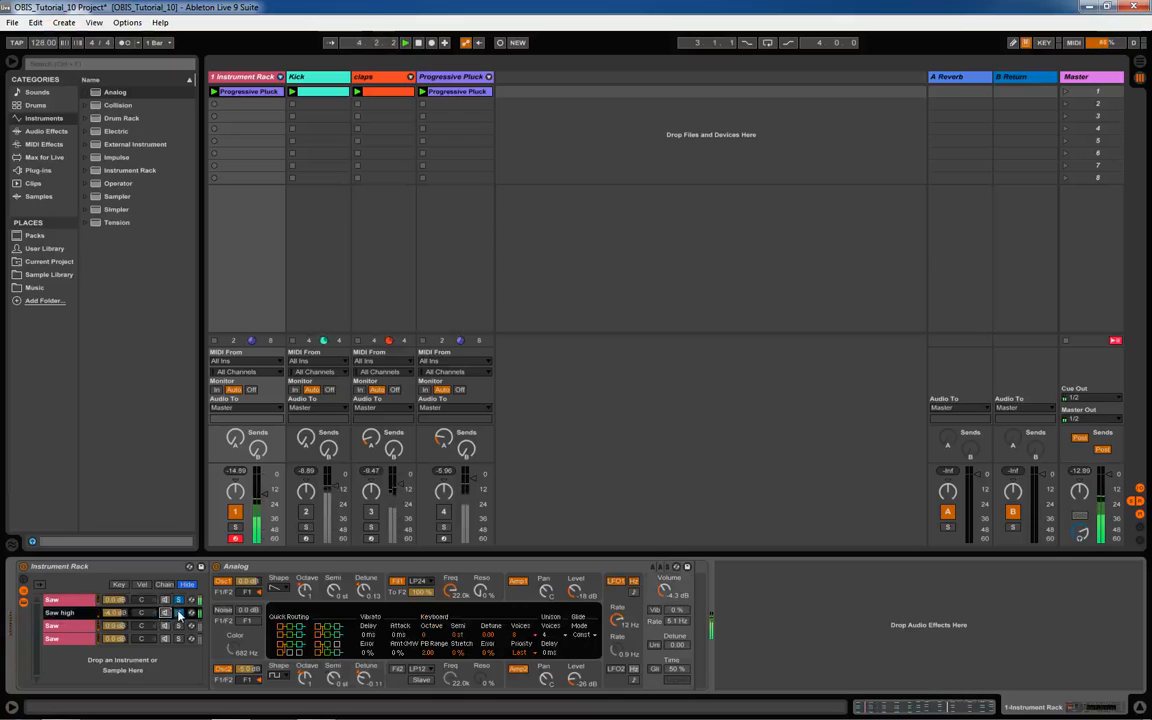
pyautogui.click(179, 613)
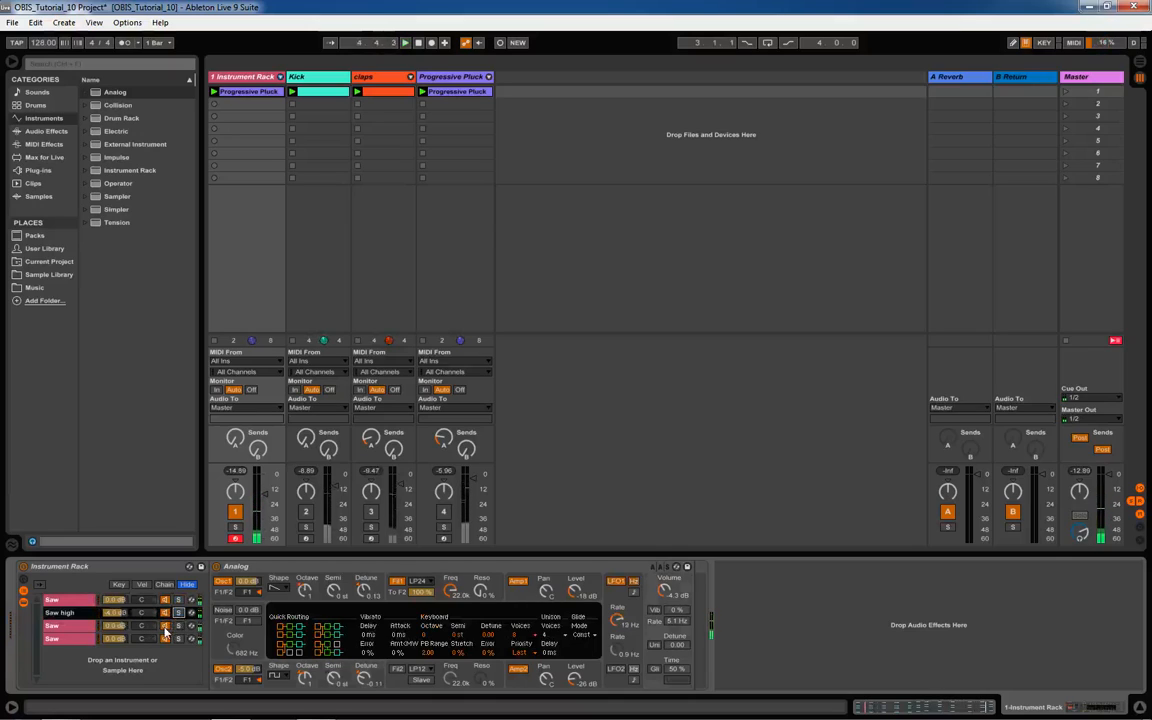
# Deactivate the third and fourth Saw chains and solo the first Saw and Saw high chains in turn to compare them
pyautogui.click(165, 627)
pyautogui.click(165, 639)
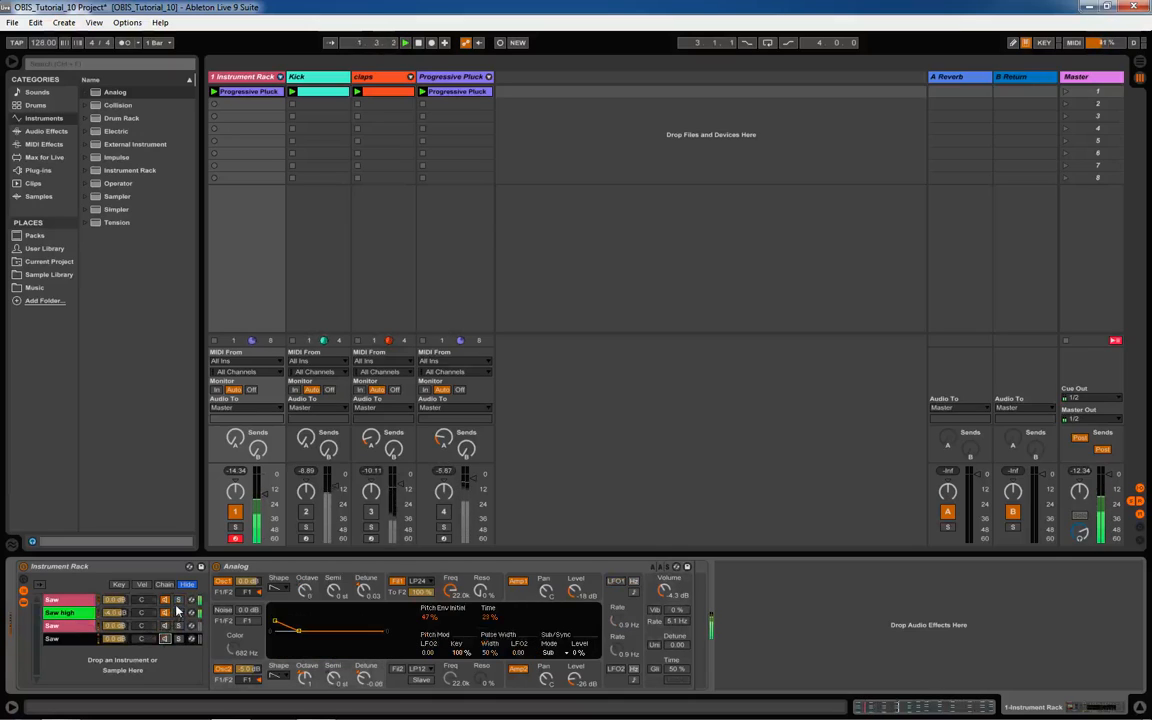
pyautogui.click(178, 613)
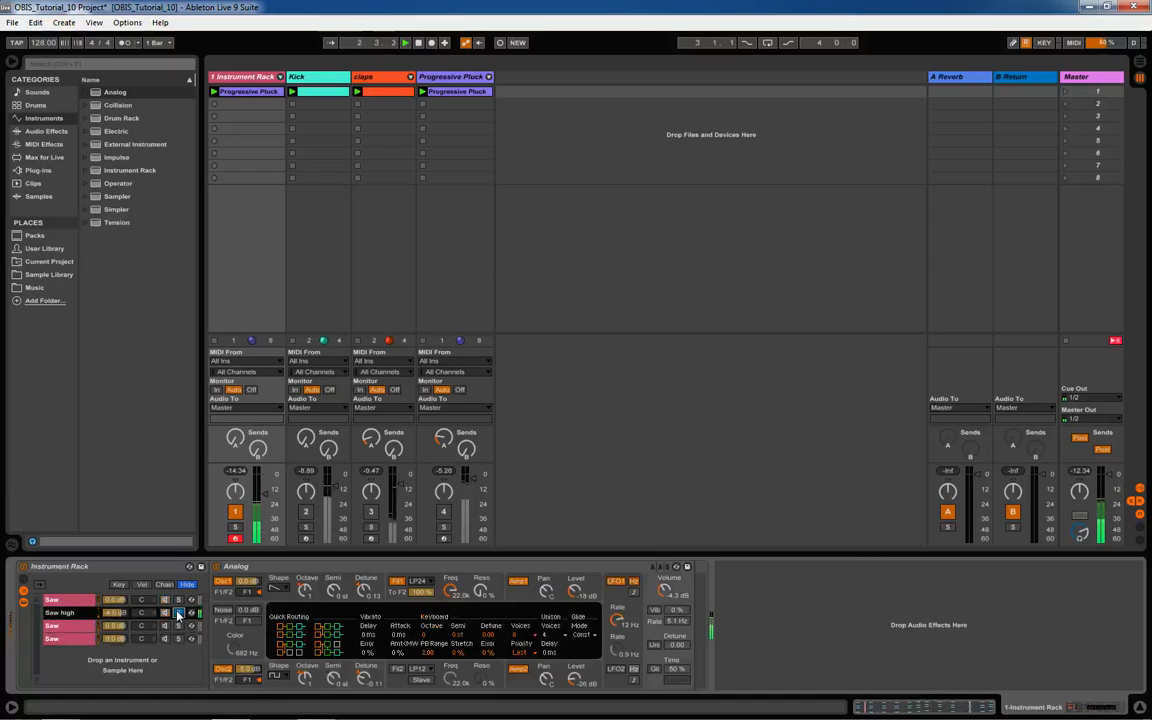
pyautogui.click(179, 600)
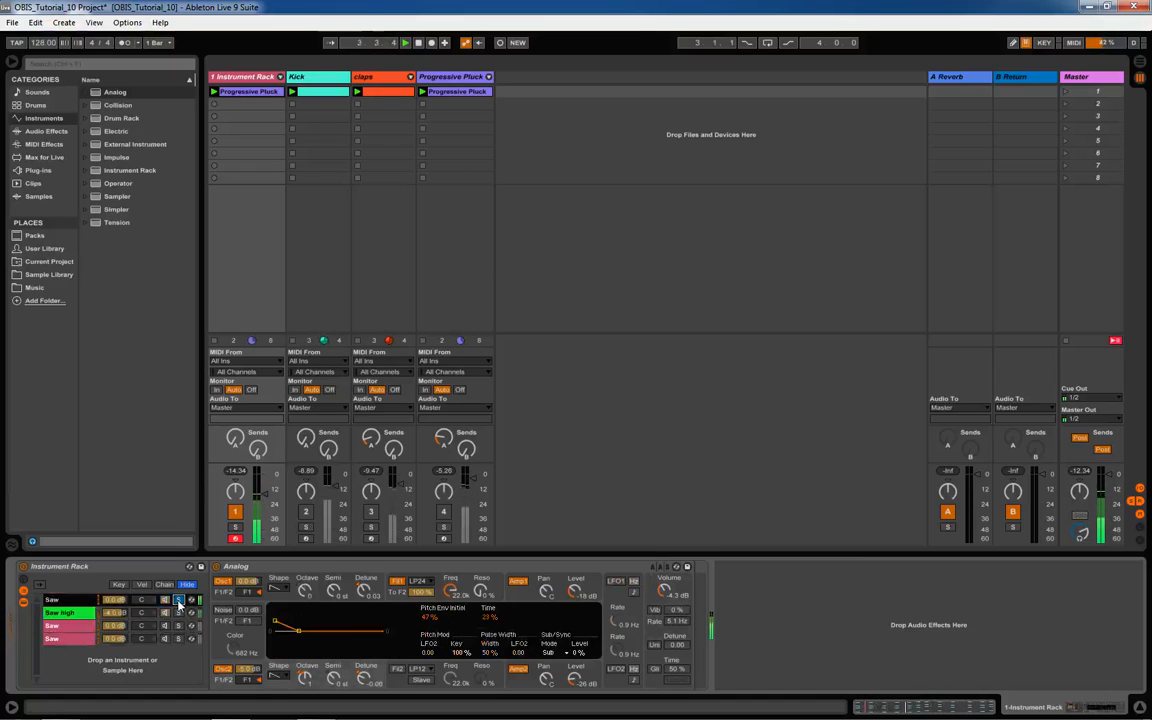
pyautogui.click(178, 613)
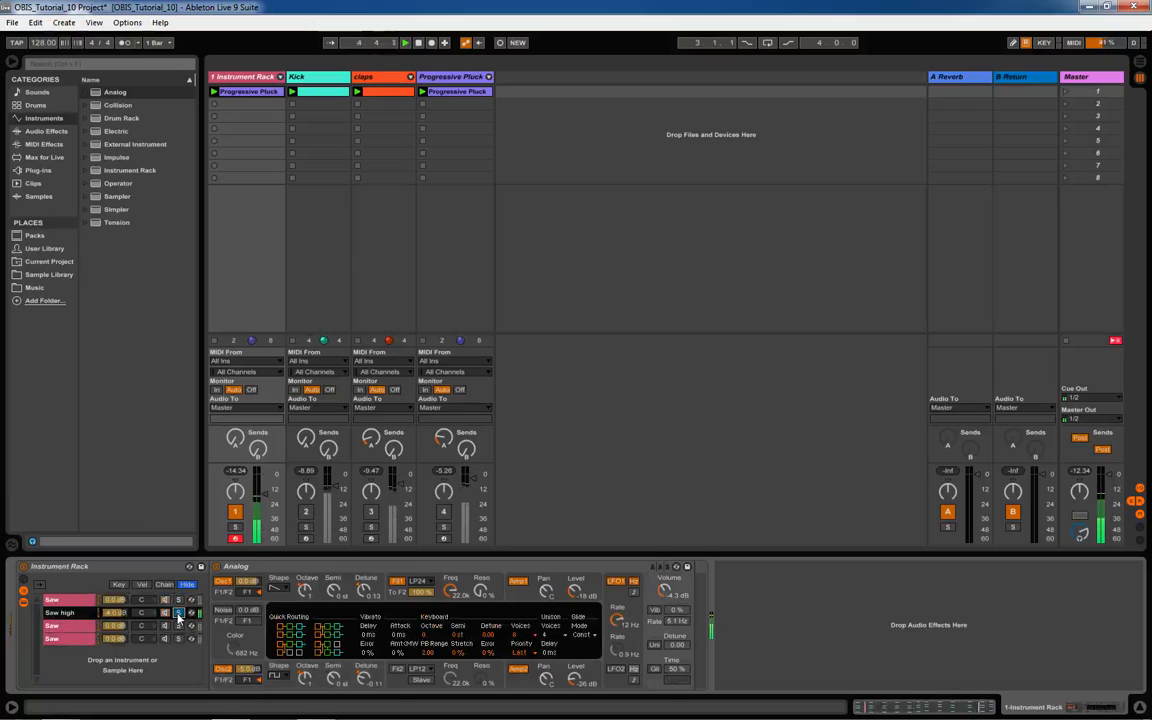
# Set the Saw high chain's volume to -2.7 dB, compare it with the first Saw chain and clear the solo
pyautogui.moveTo(118, 614); pyautogui.dragTo(118, 622)
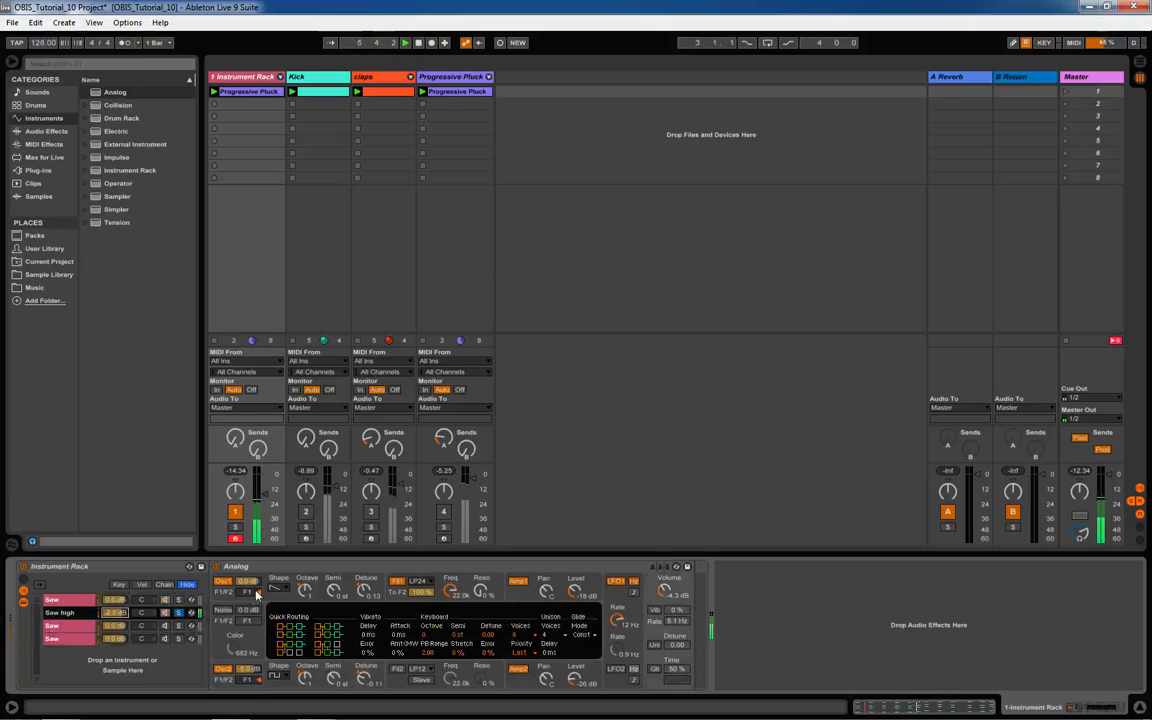
pyautogui.click(179, 600)
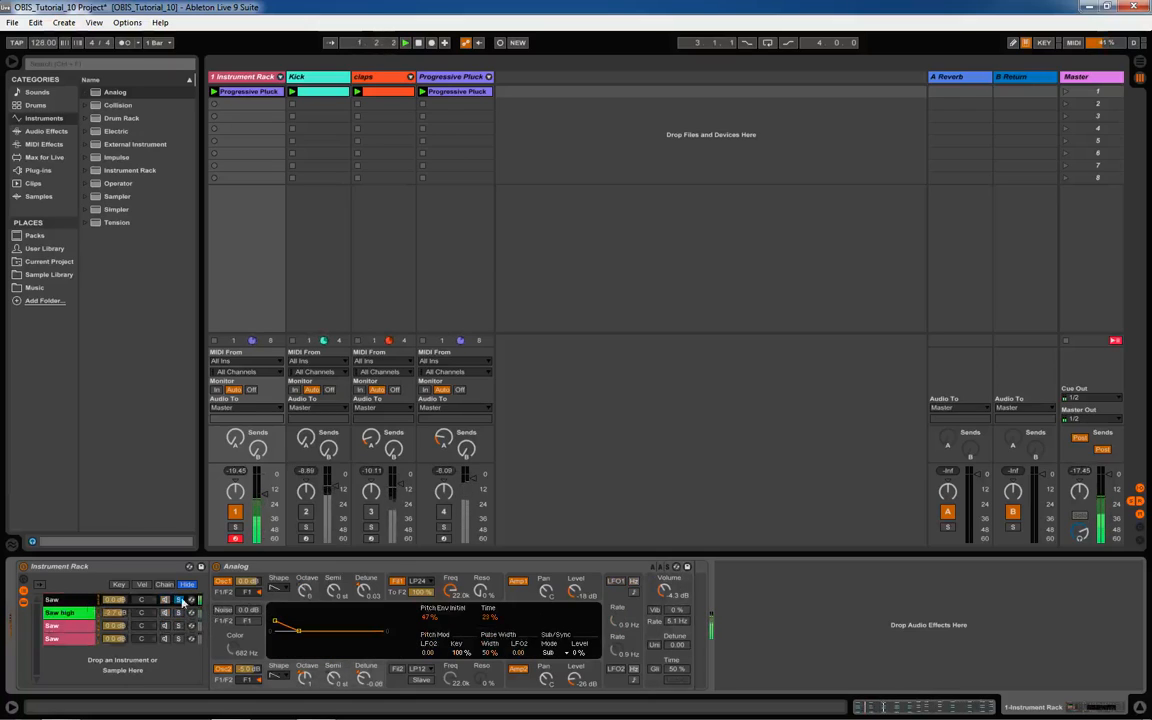
pyautogui.click(72, 612)
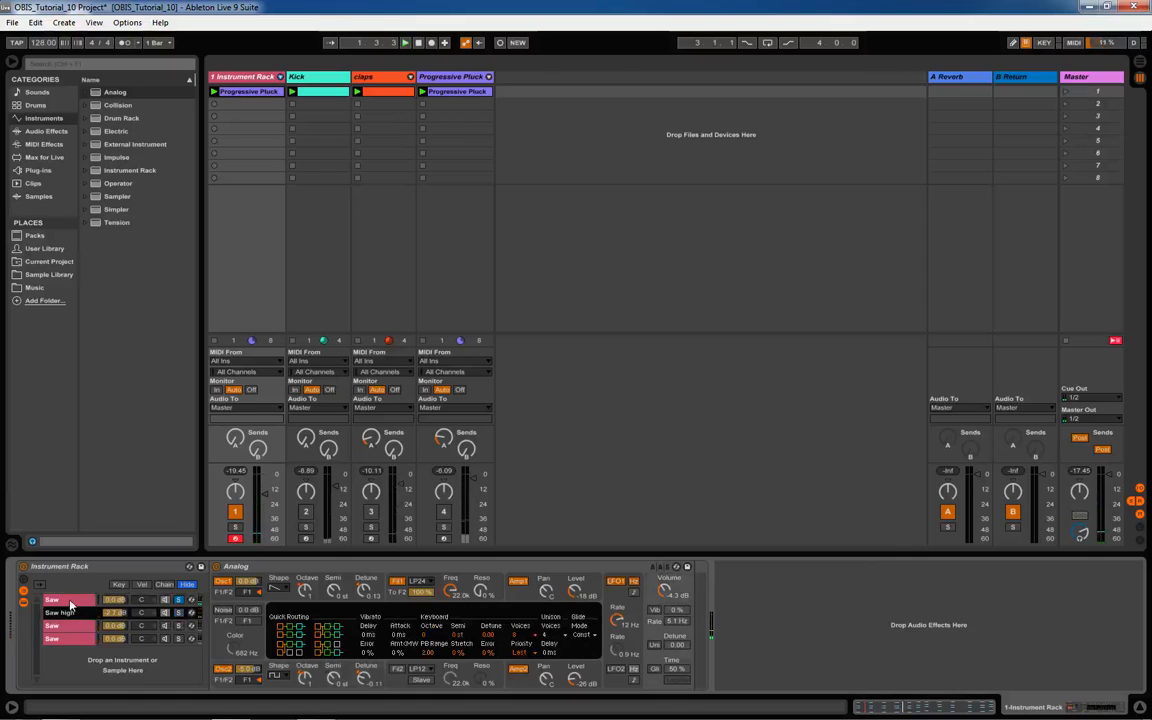
pyautogui.click(77, 601)
pyautogui.click(179, 600)
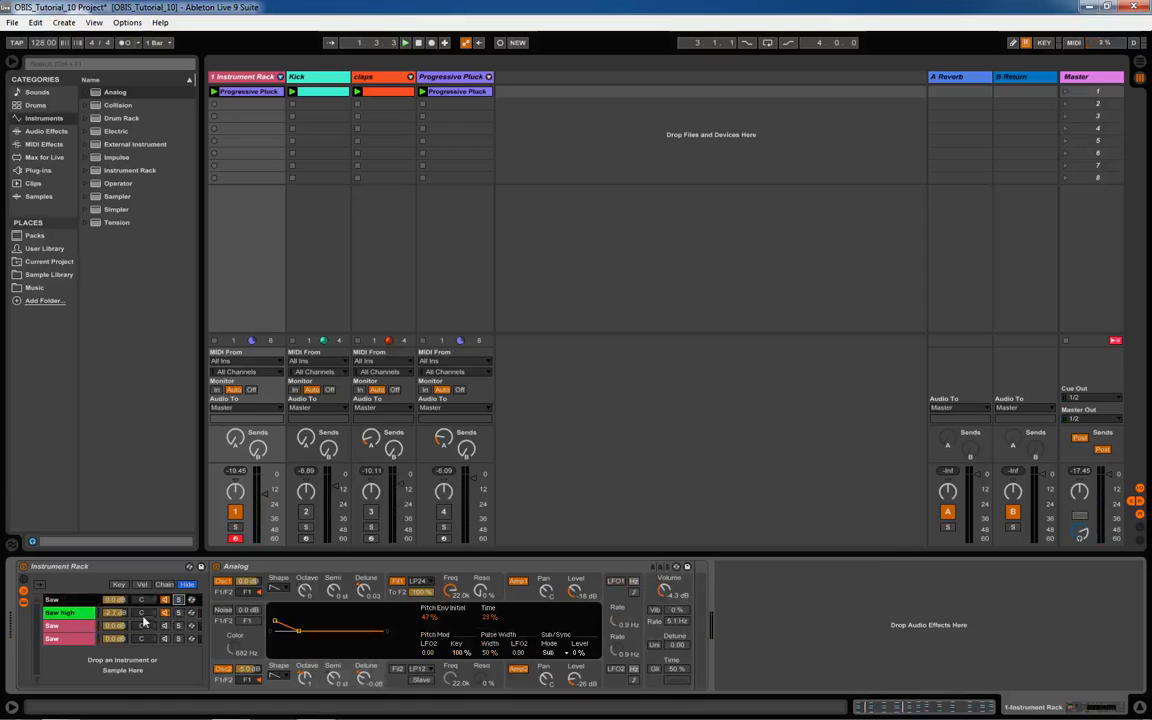
# Rename the third rack chain as Saw Higher and lower its volume
pyautogui.click(65, 628)
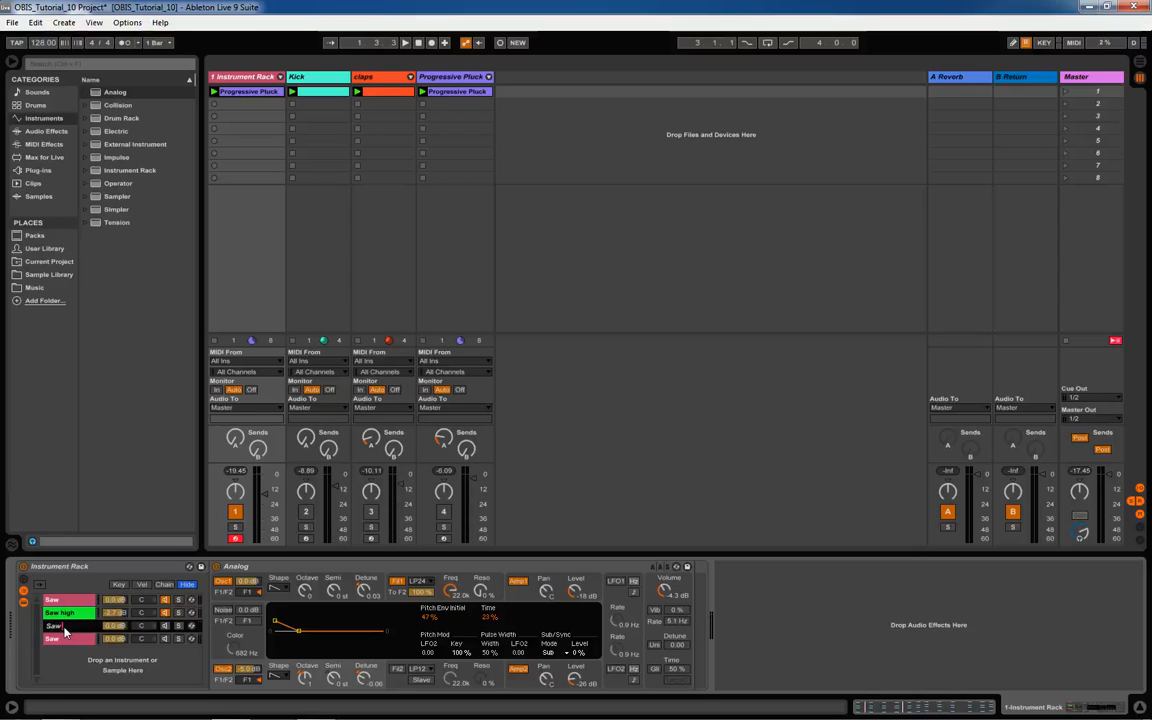
pyautogui.write('r')
pyautogui.press('Return')
pyautogui.moveTo(127, 626); pyautogui.dragTo(127, 630)
# Add an EQ Eight audio effect to the Saw high chain after its Analog instrument
pyautogui.click(77, 614)
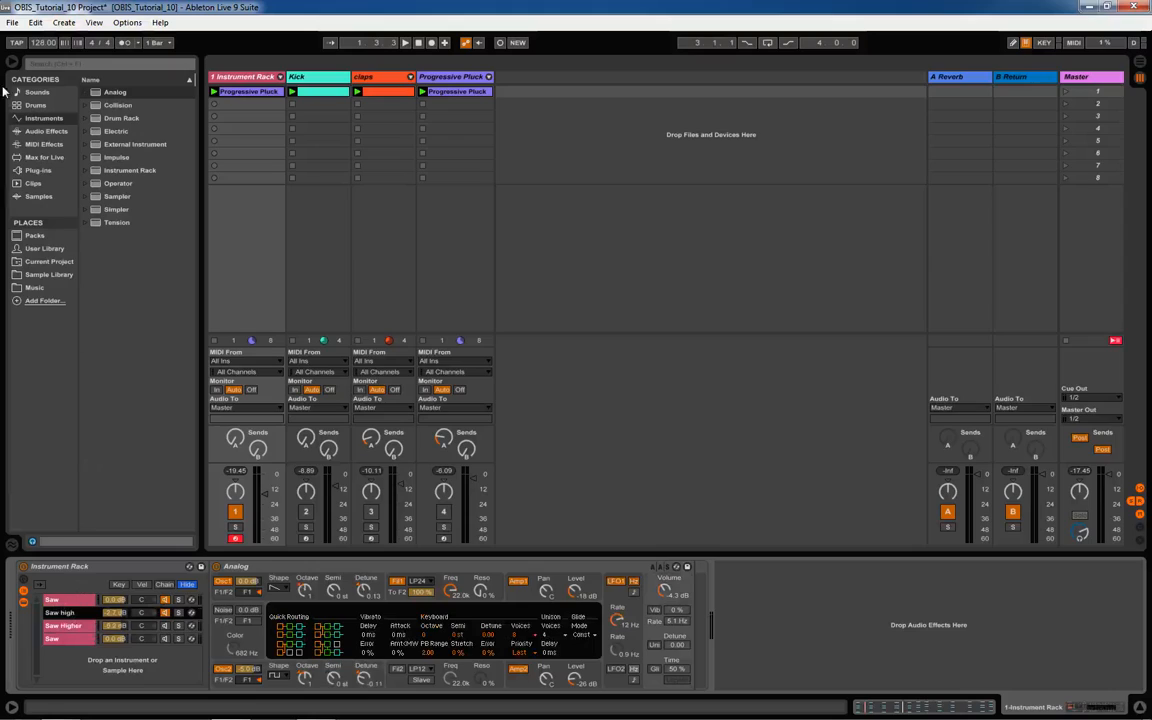
pyautogui.click(44, 144)
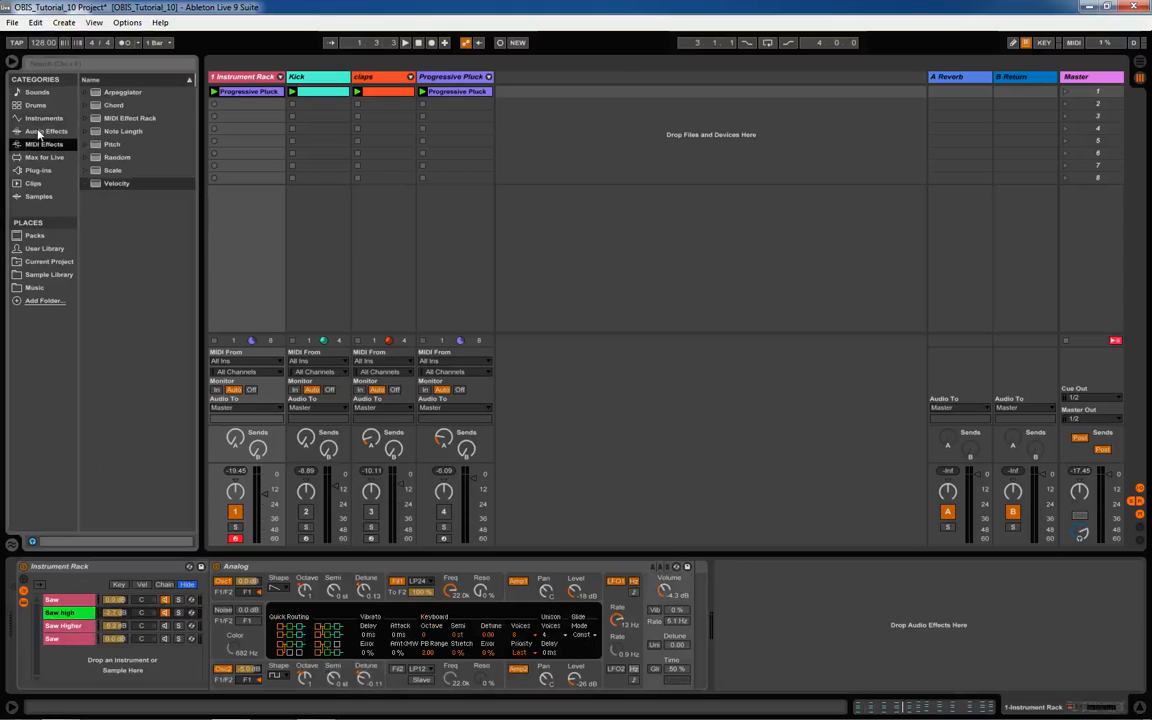
pyautogui.click(42, 131)
pyautogui.moveTo(116, 198); pyautogui.dragTo(70, 607)
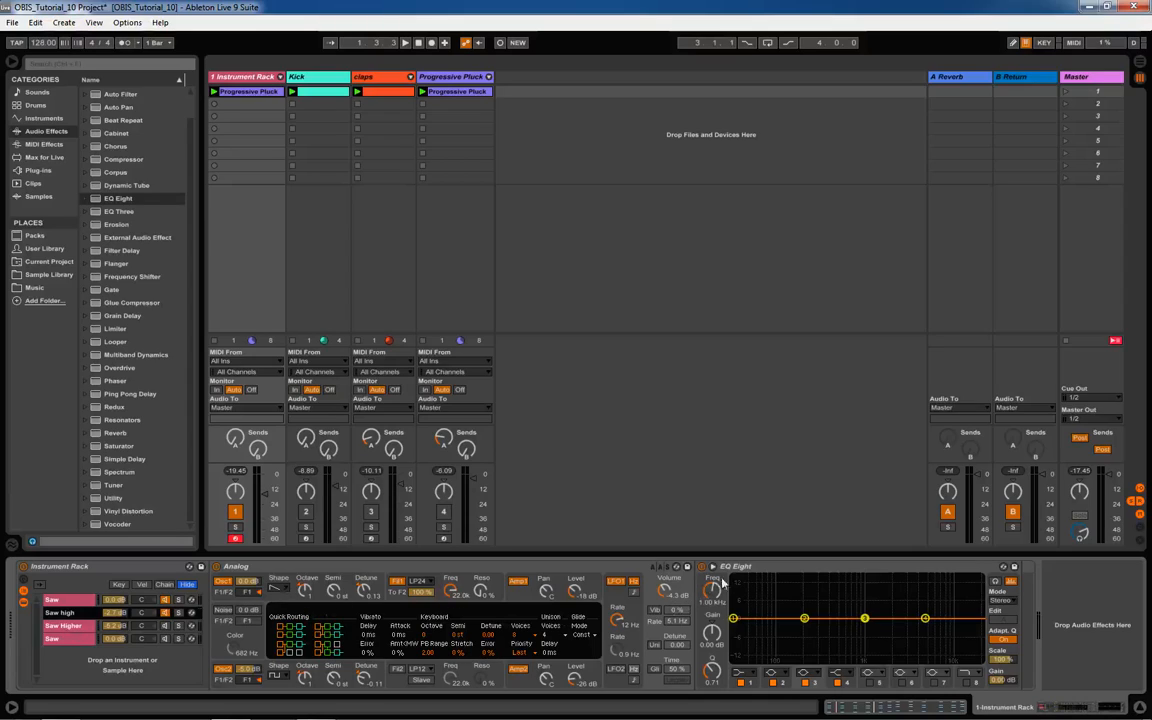
# Make band 1 of the Saw high chain's EQ Eight a low-cut filter at 152 Hz during playback
pyautogui.click(734, 619)
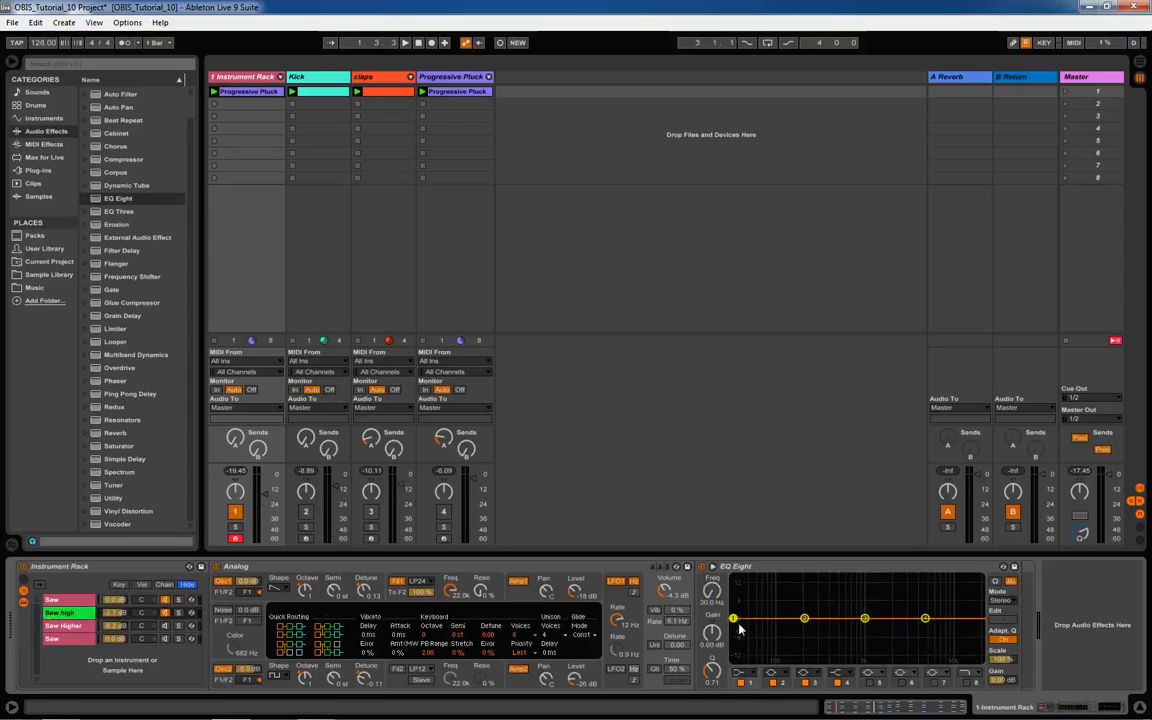
pyautogui.click(740, 672)
pyautogui.click(742, 604)
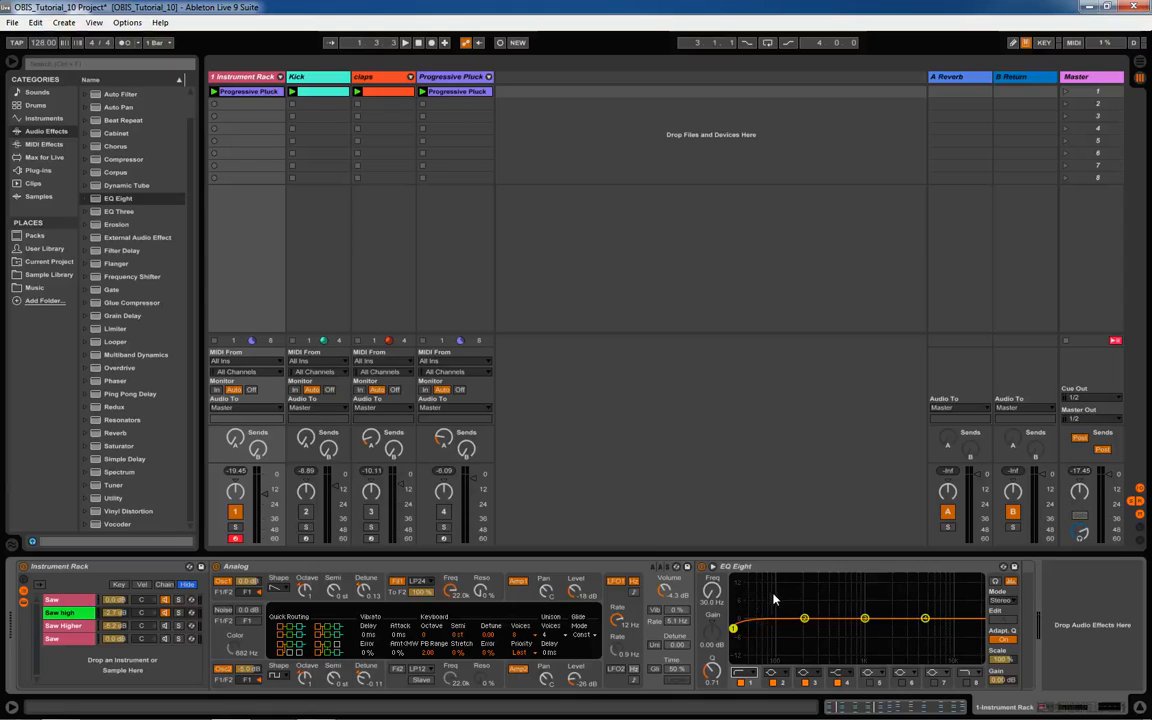
pyautogui.press('space')
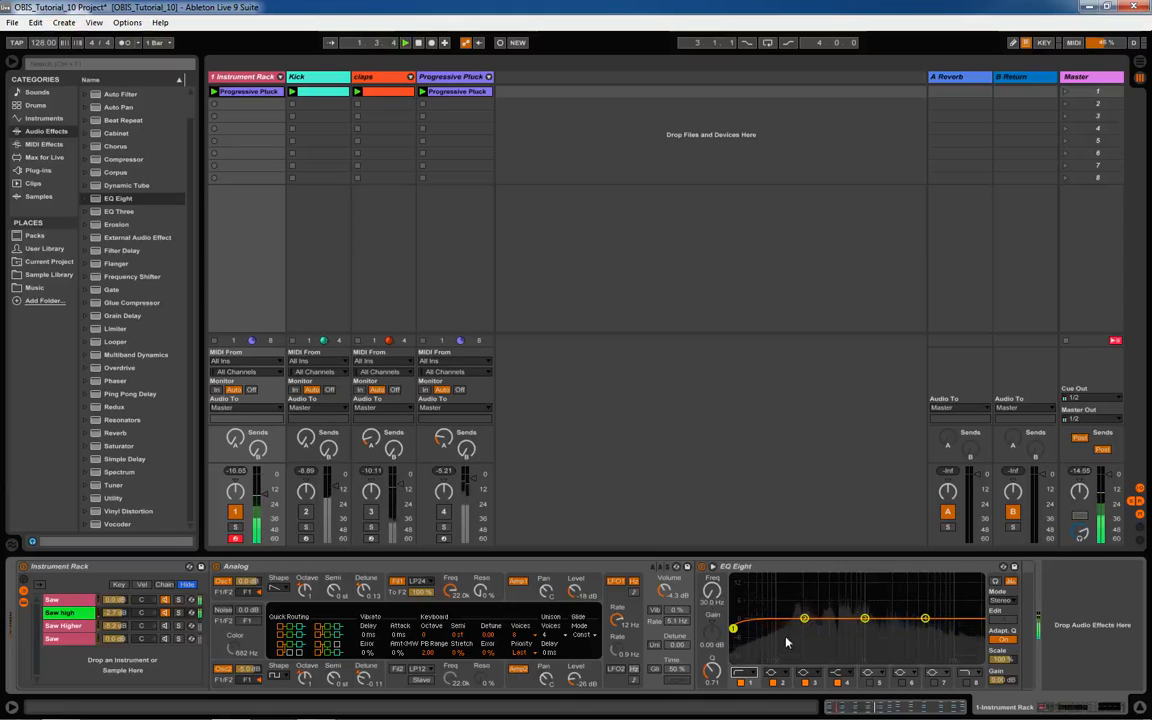
pyautogui.moveTo(733, 628); pyautogui.dragTo(794, 628)
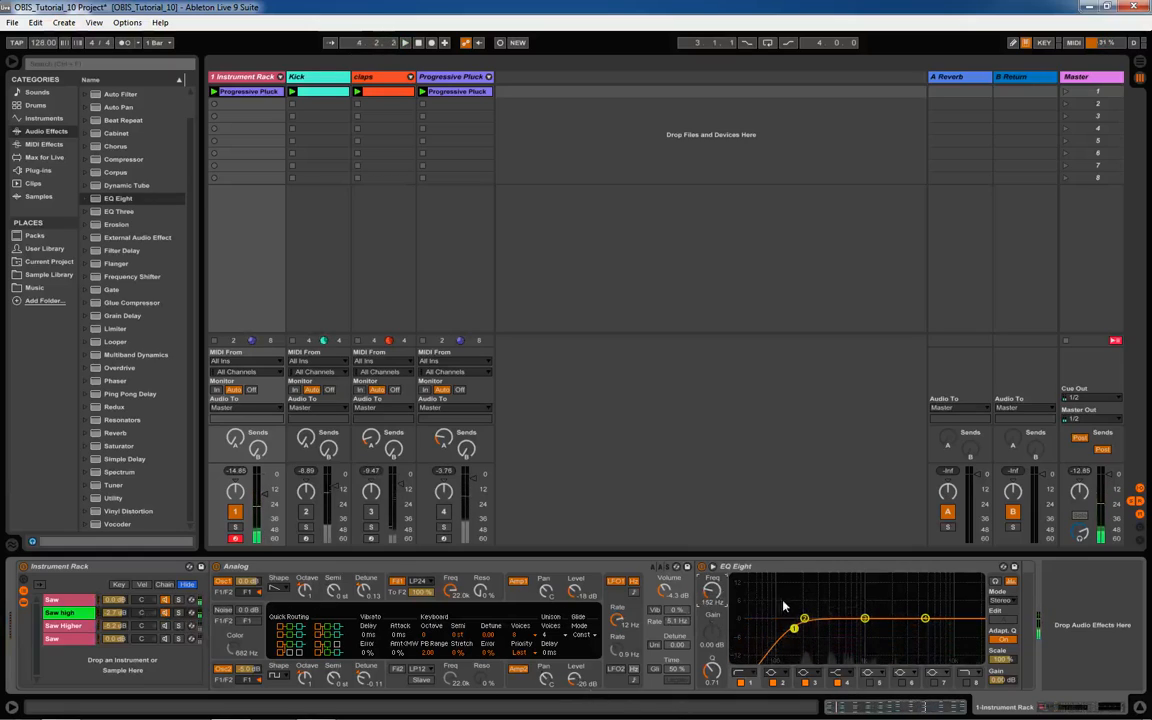
# Add an EQ Eight to the first Saw chain and make its band 1 a low-cut filter at about 77 Hz during playback
pyautogui.click(78, 601)
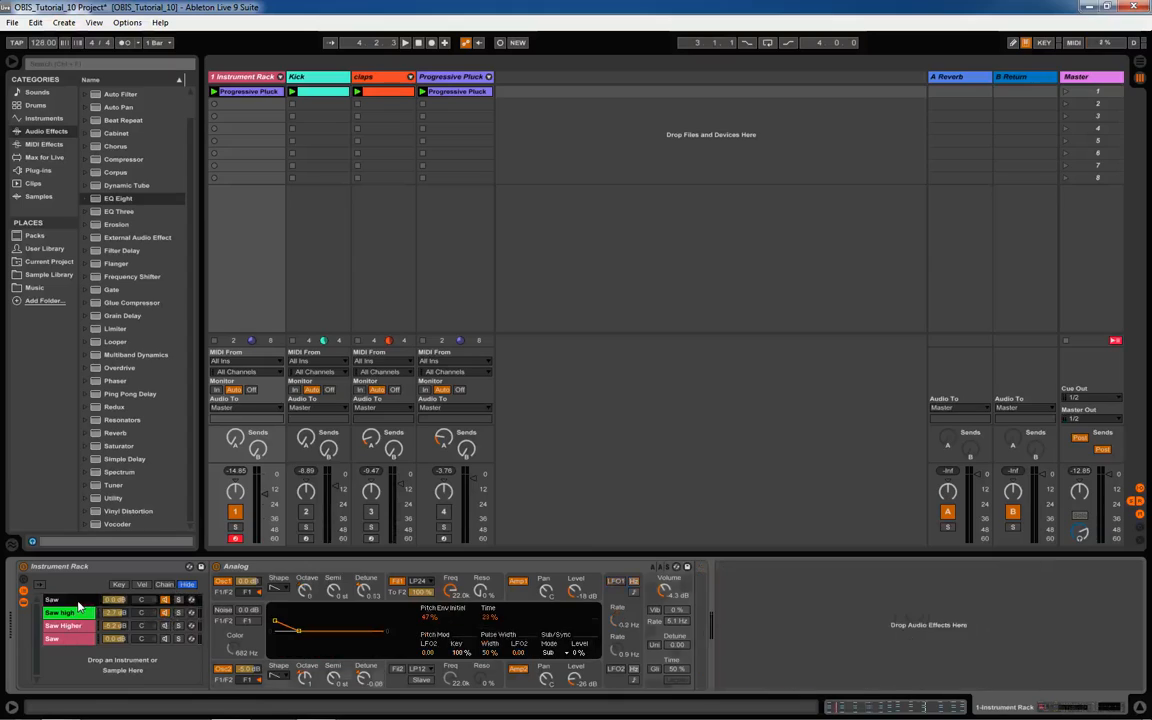
pyautogui.moveTo(121, 201); pyautogui.dragTo(75, 602)
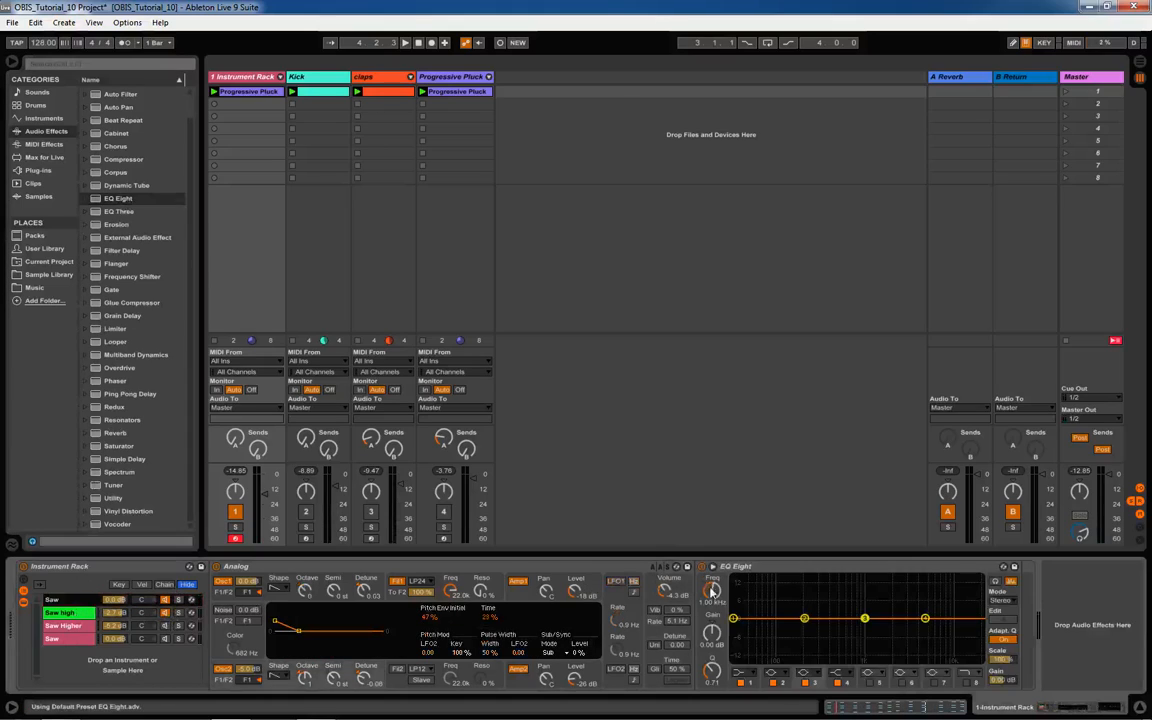
pyautogui.click(734, 619)
pyautogui.press('space')
pyautogui.click(746, 673)
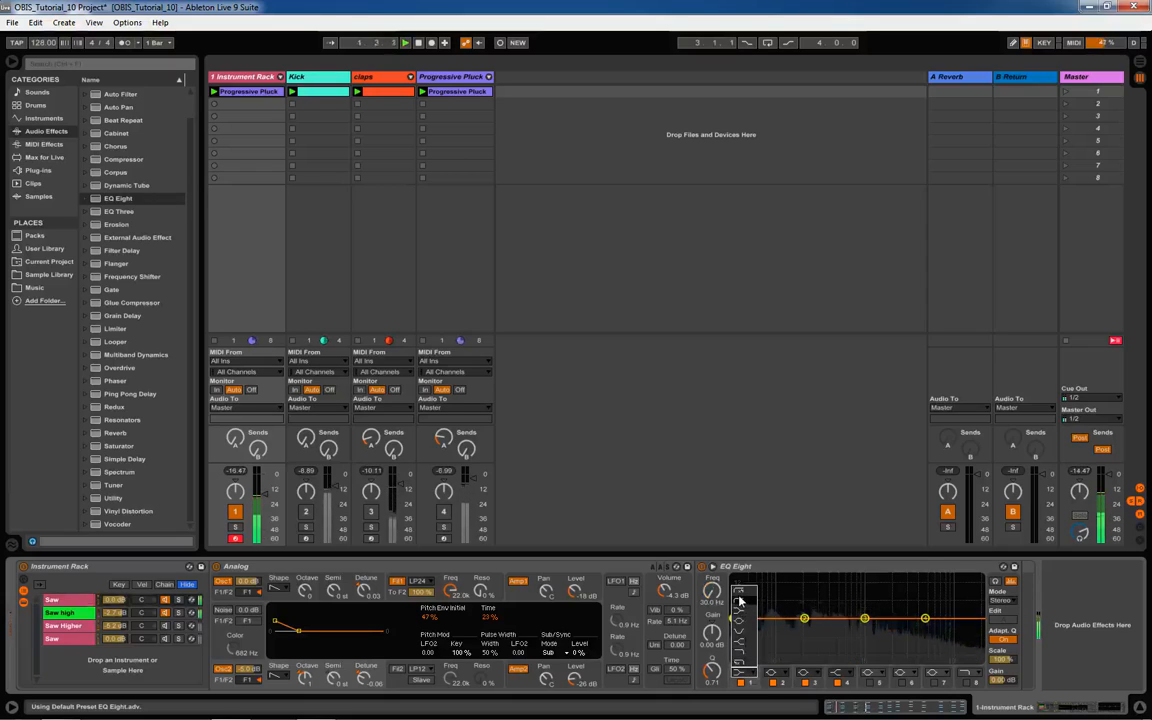
pyautogui.click(739, 599)
pyautogui.moveTo(721, 597); pyautogui.dragTo(720, 596)
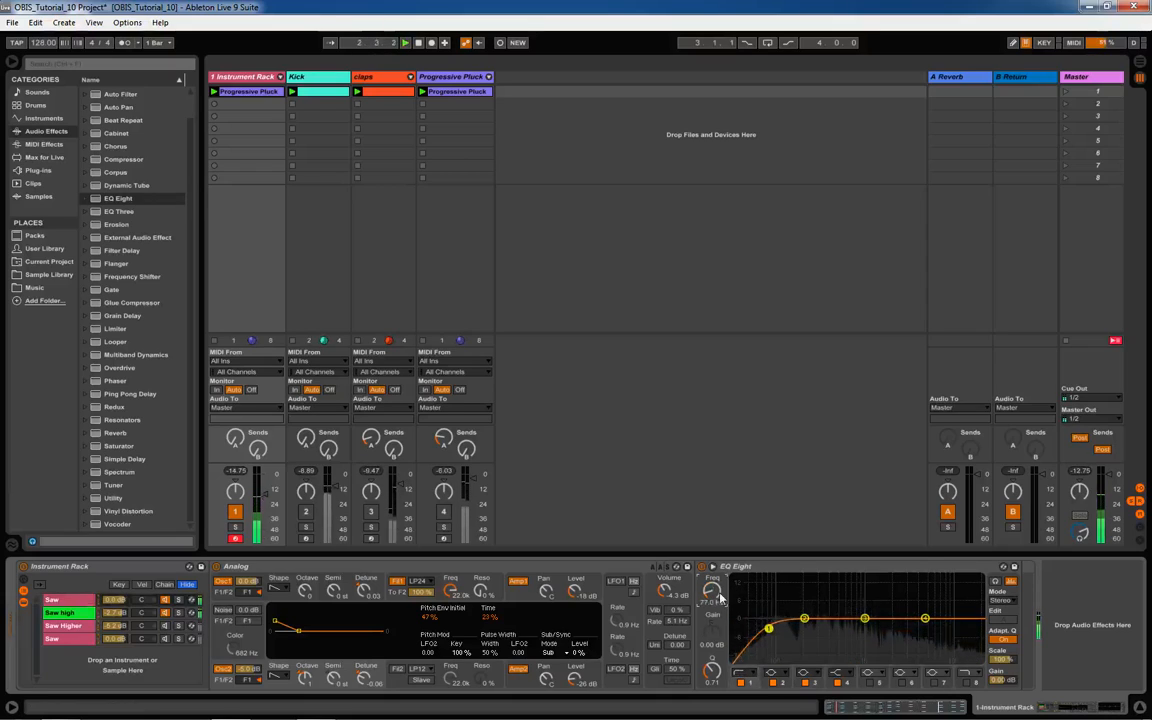
# Audition the Saw high chain alone and together with the first Saw chain, and add a Reverb after its EQ Eight
pyautogui.click(180, 613)
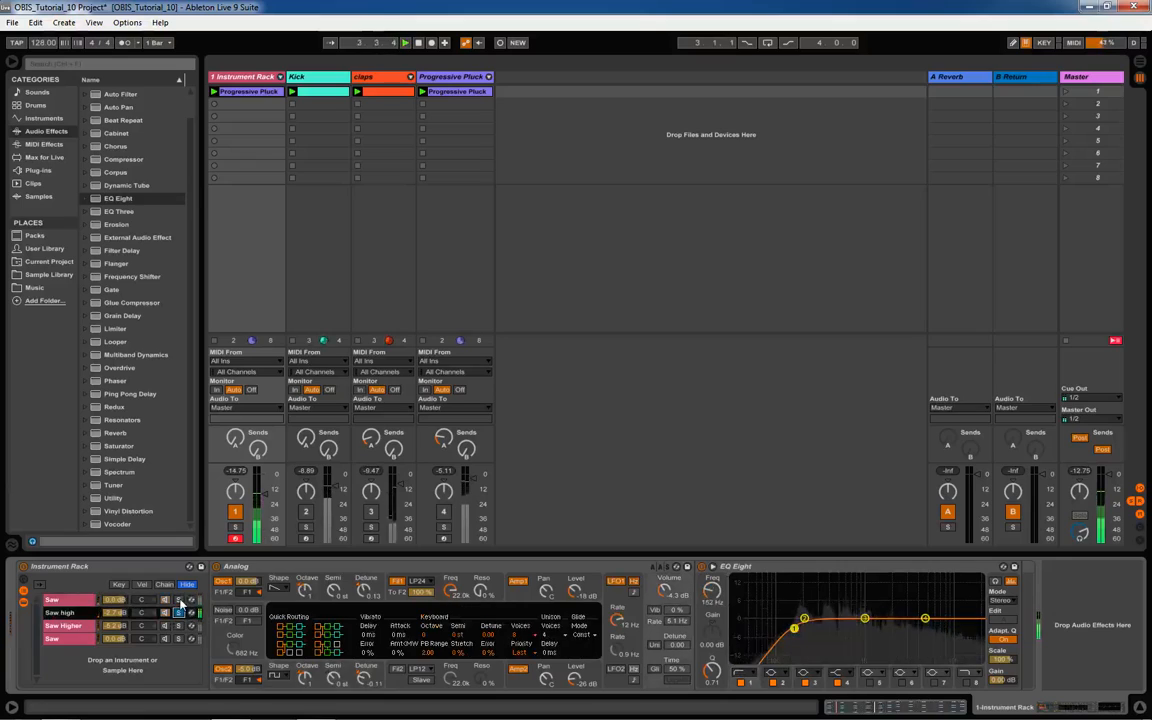
pyautogui.click(165, 612)
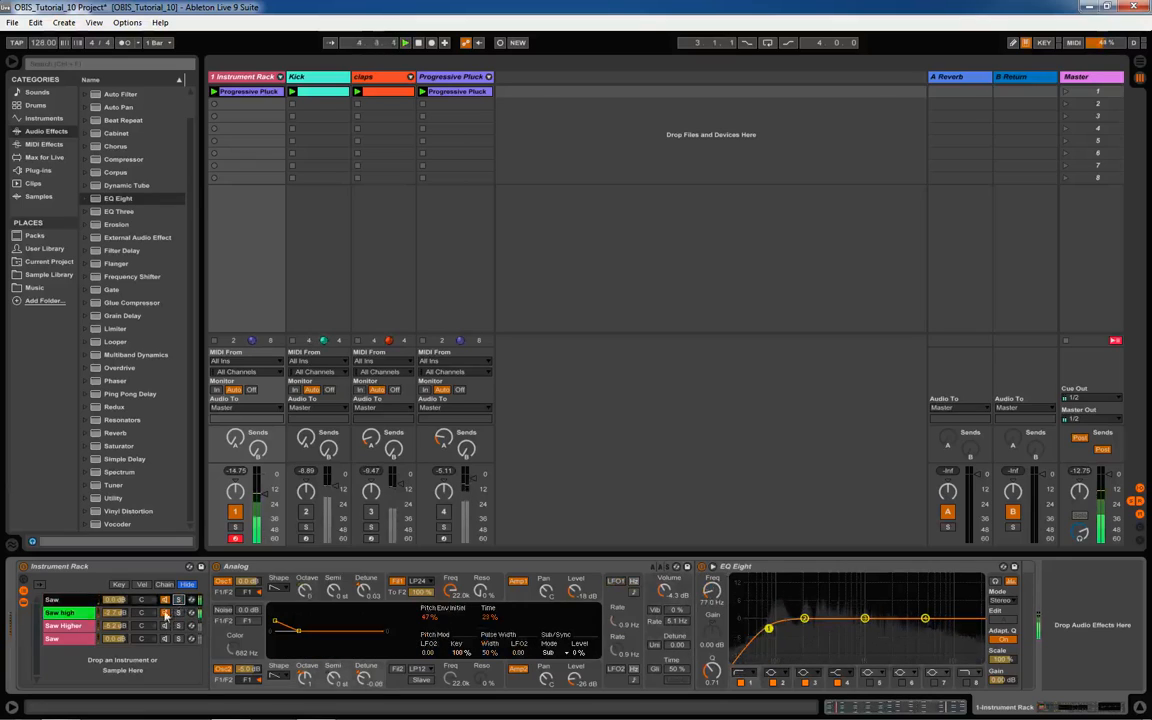
pyautogui.click(62, 626)
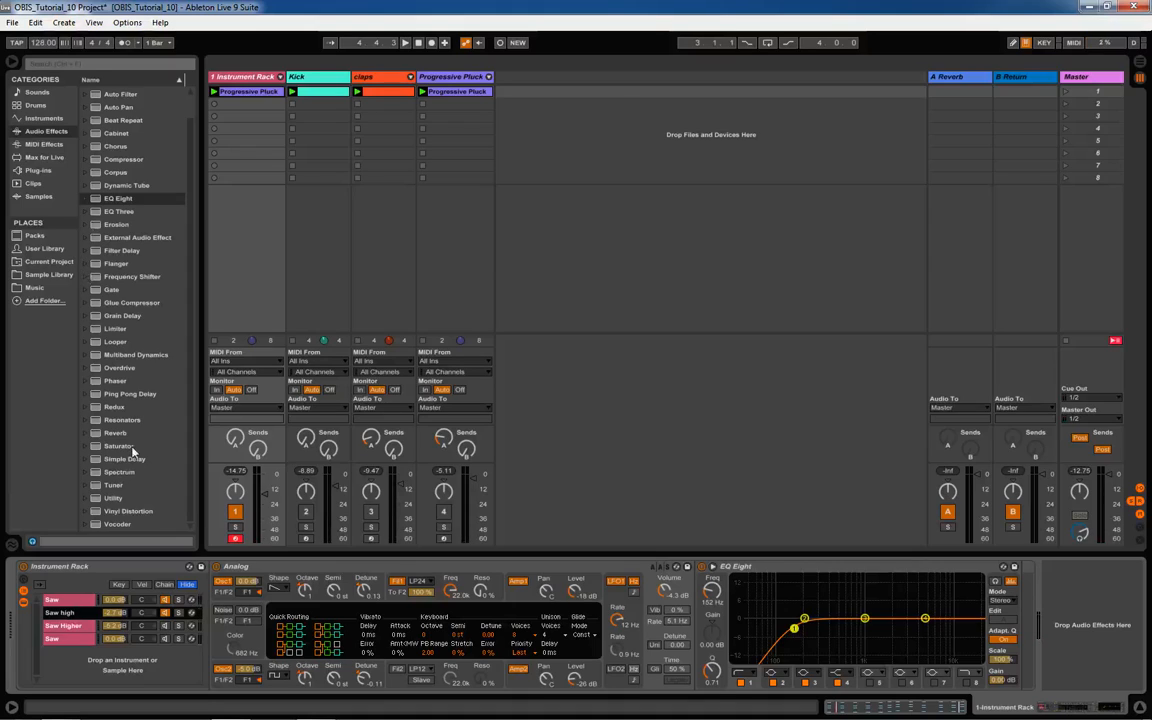
pyautogui.moveTo(127, 437); pyautogui.dragTo(74, 615)
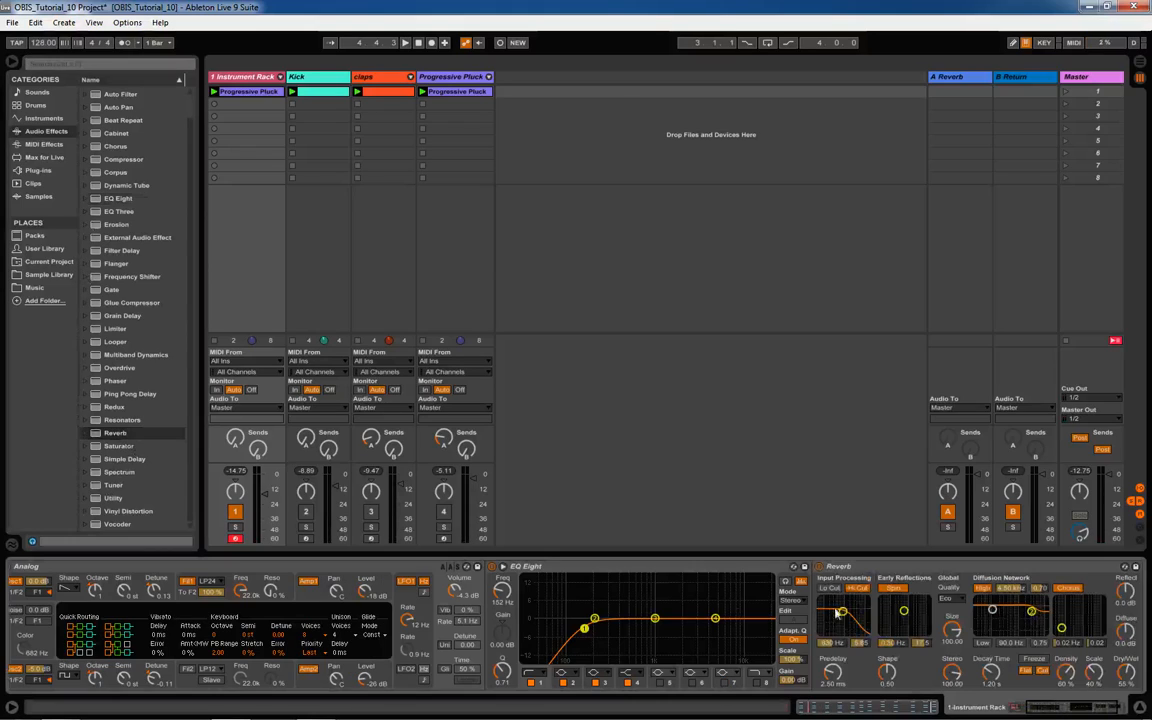
# Set the Saw high chain's Reverb to High quality with a decay time of 5.70 s
pyautogui.press('space')
pyautogui.click(950, 630)
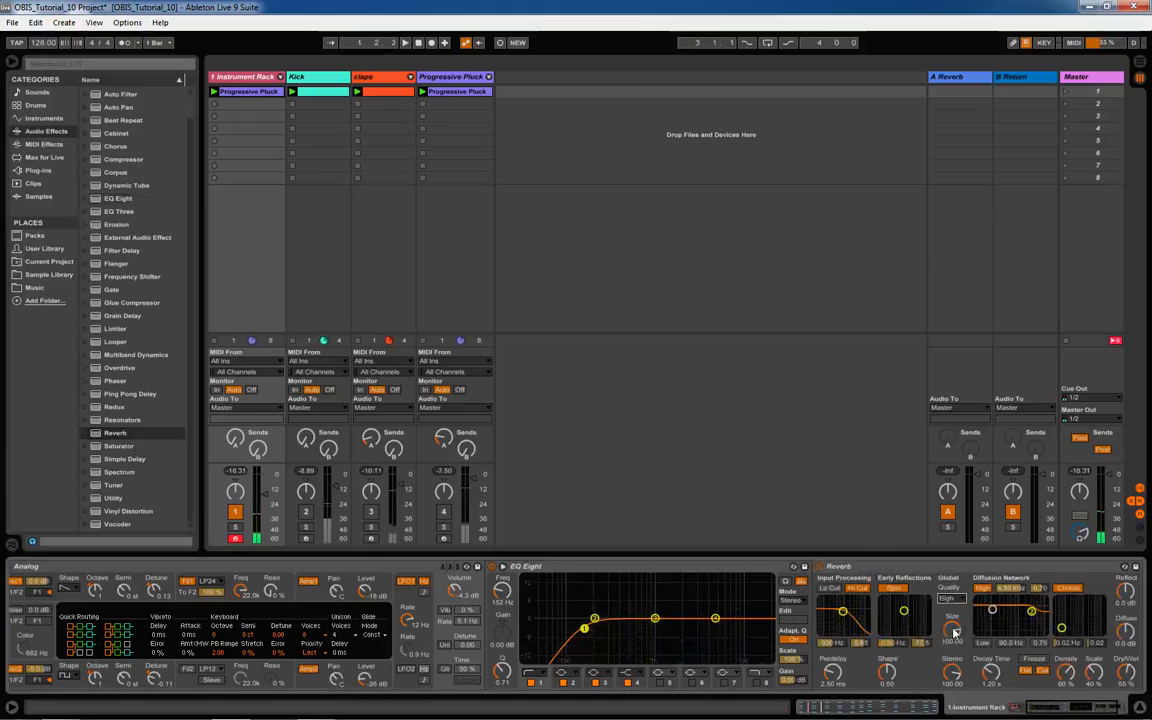
pyautogui.moveTo(992, 674); pyautogui.dragTo(992, 637)
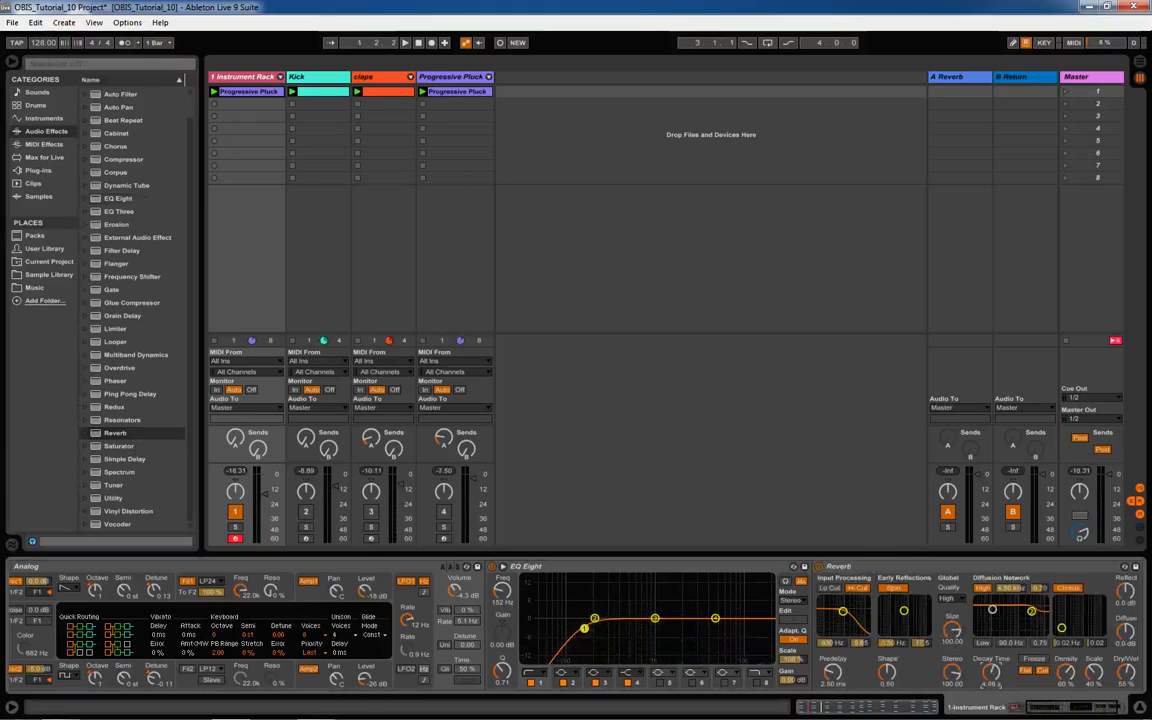
pyautogui.moveTo(1084, 706); pyautogui.dragTo(1119, 698)
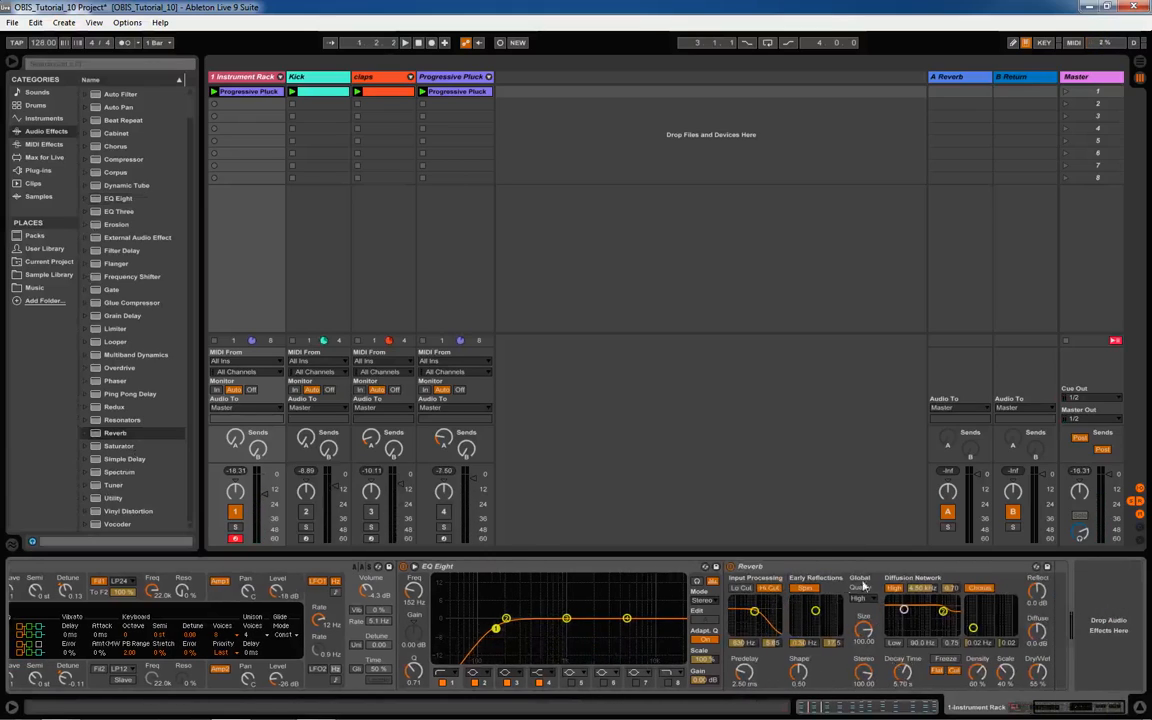
# Turn off the Reverb's Spin, Chorus and High diffusion filter, set Dry/Wet to 5.6 %, and play the result
pyautogui.click(812, 589)
pyautogui.click(979, 589)
pyautogui.click(896, 589)
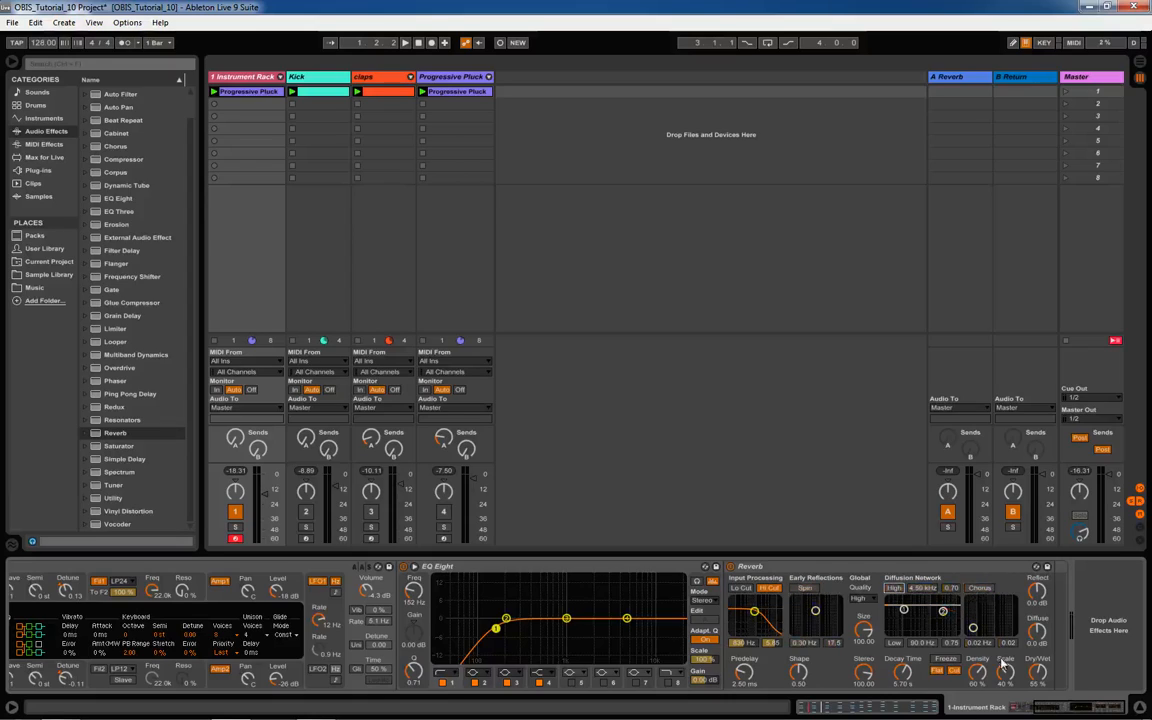
pyautogui.moveTo(1040, 670); pyautogui.dragTo(1043, 676)
pyautogui.press('space')
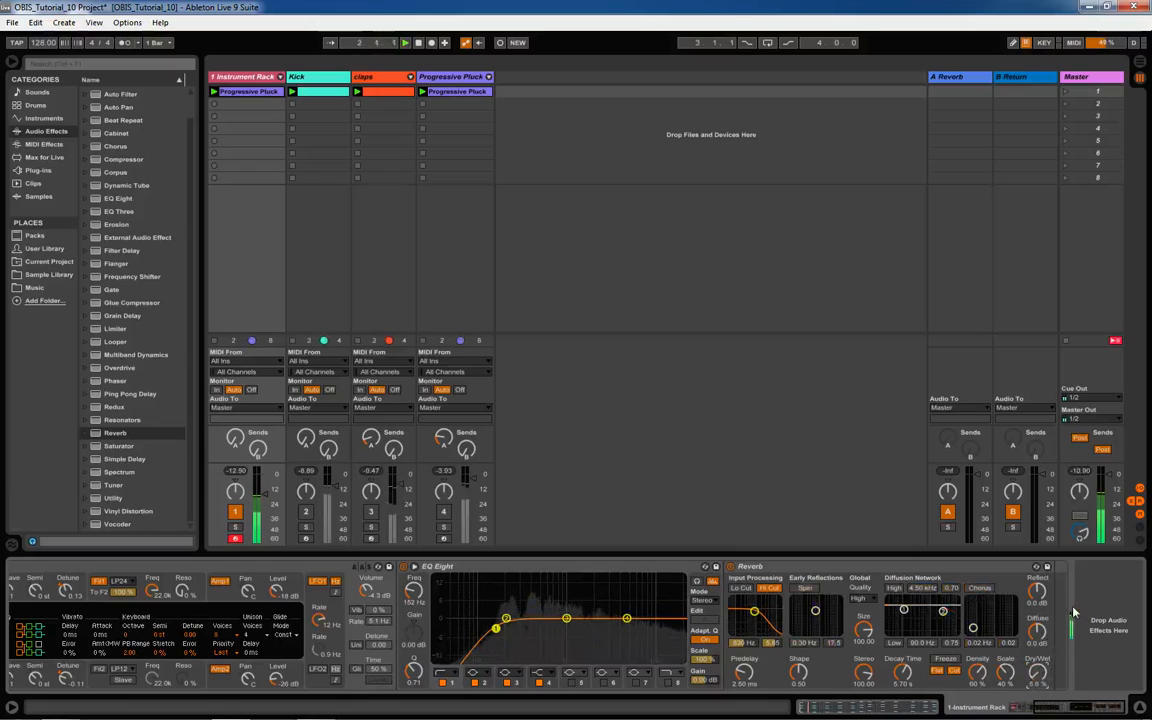
# Review the Saw high chain's Amp2 envelope and solo that chain during playback
pyautogui.click(277, 675)
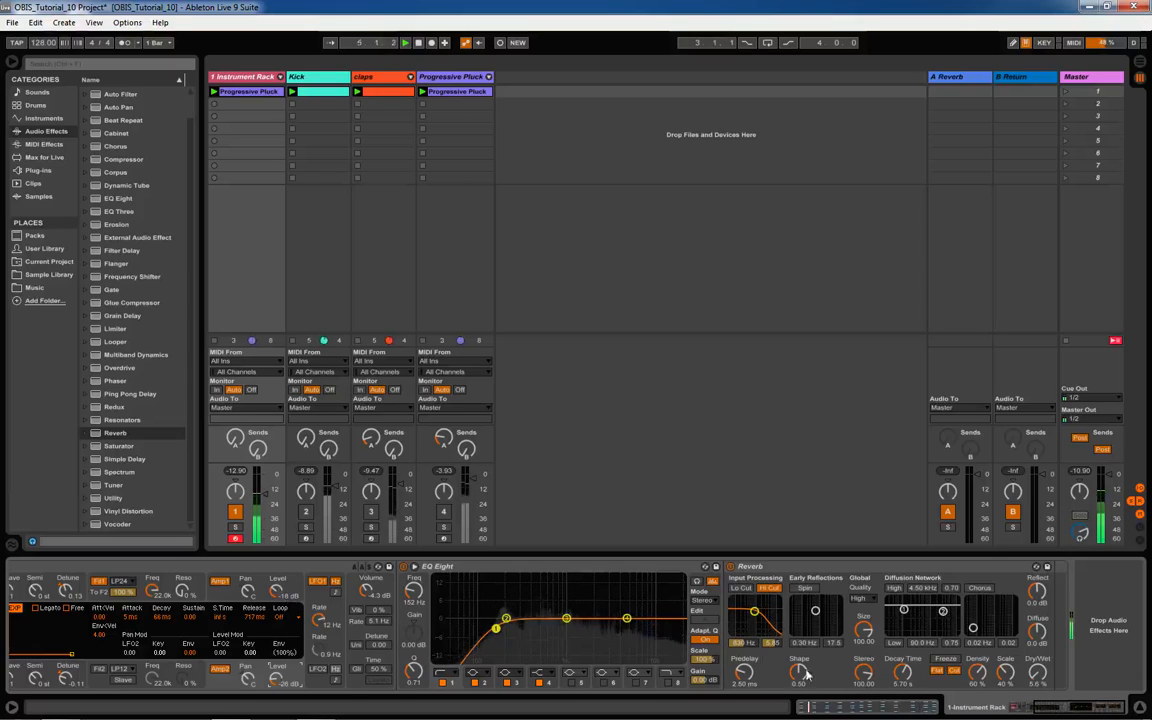
pyautogui.moveTo(1061, 710); pyautogui.dragTo(1037, 711)
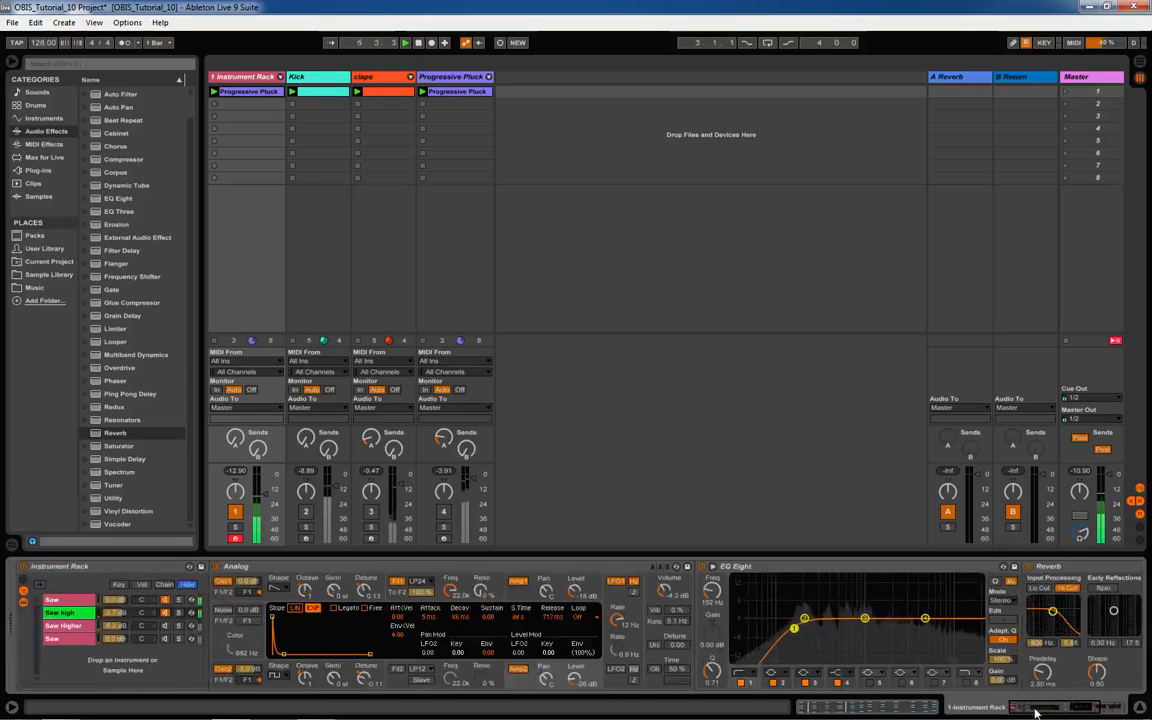
pyautogui.click(179, 614)
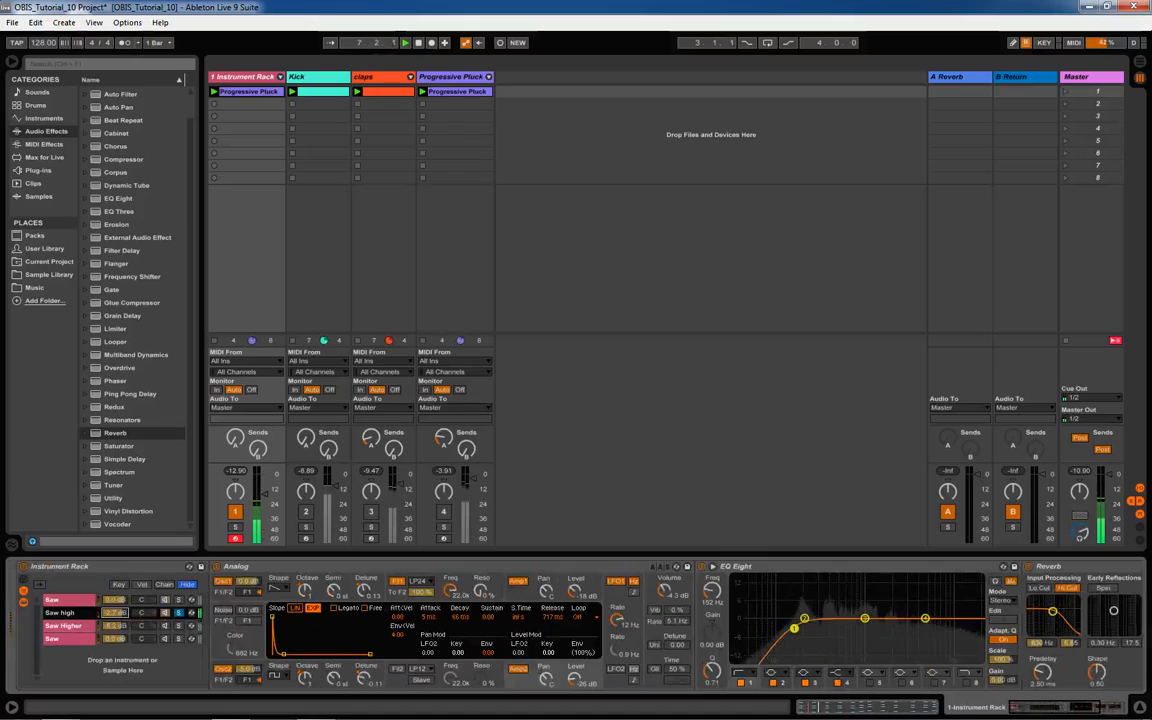
# Set the Saw high Reverb's decay time to 3.31 s and predelay to 4.60 ms, replacing its Hi Cut with a 2.73 kHz Lo Cut
pyautogui.moveTo(1040, 707); pyautogui.dragTo(1087, 704)
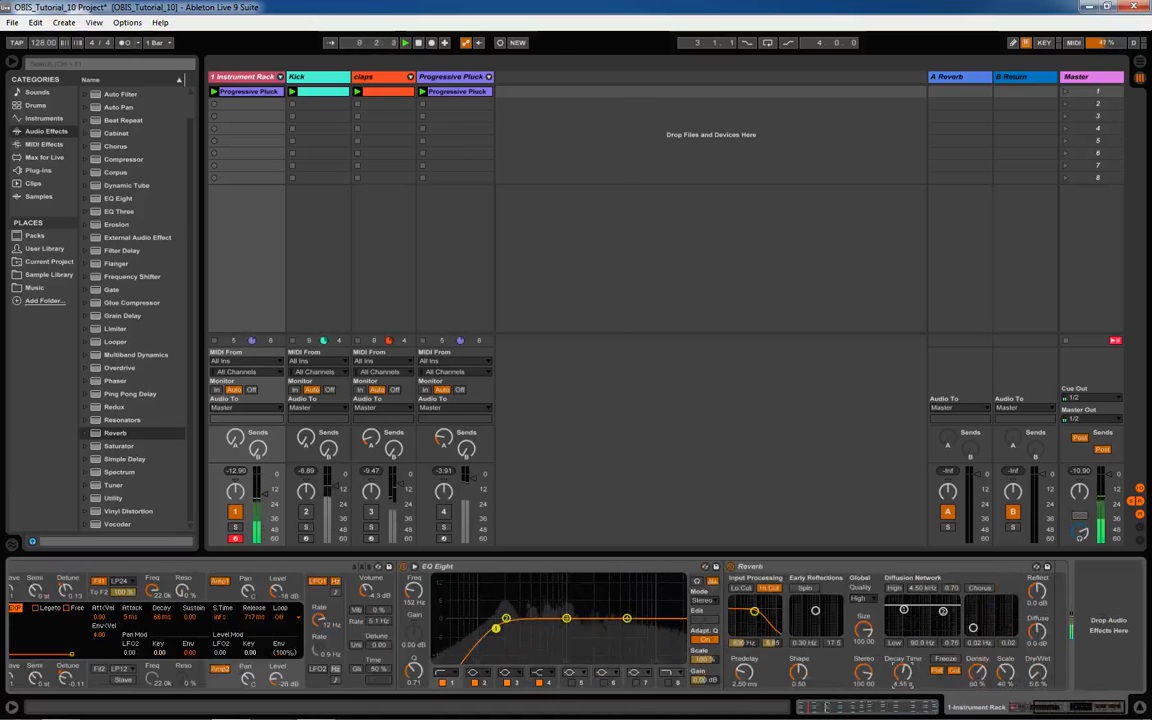
pyautogui.moveTo(903, 673); pyautogui.dragTo(903, 683)
pyautogui.moveTo(744, 673); pyautogui.dragTo(742, 638)
pyautogui.click(742, 588)
pyautogui.click(768, 588)
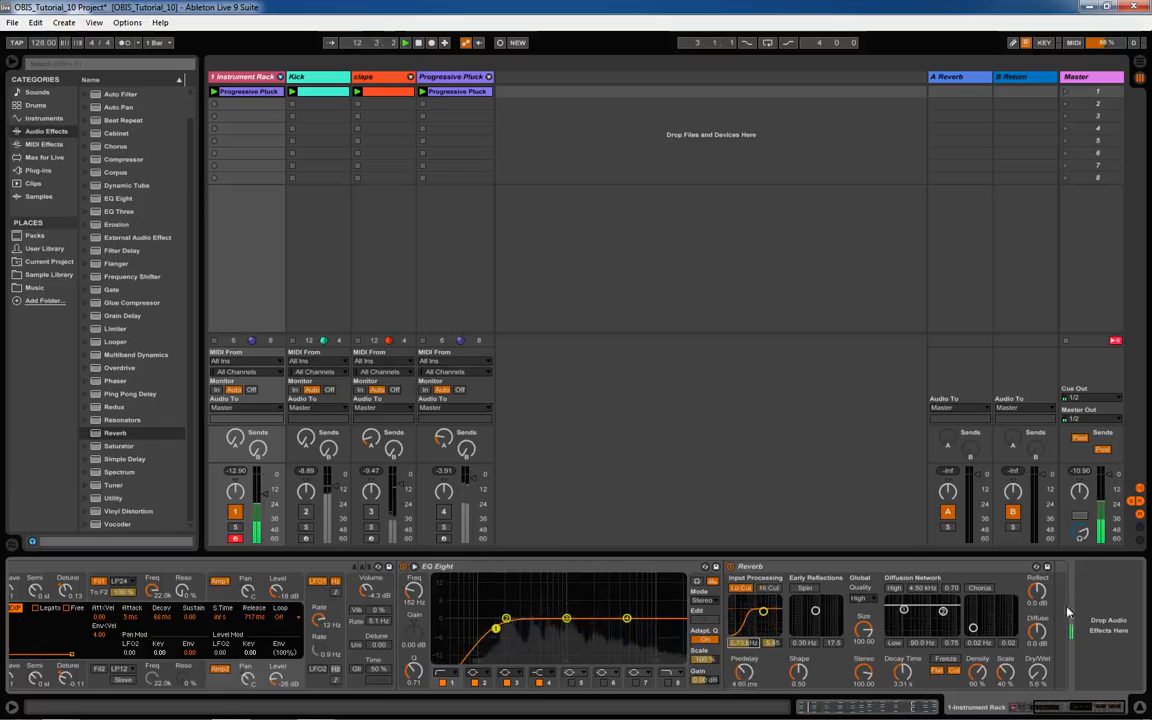
# Lower the Saw high chain's volume to -4.0 dB and unsolo it to hear it with the first Saw chain
pyautogui.click(1041, 707)
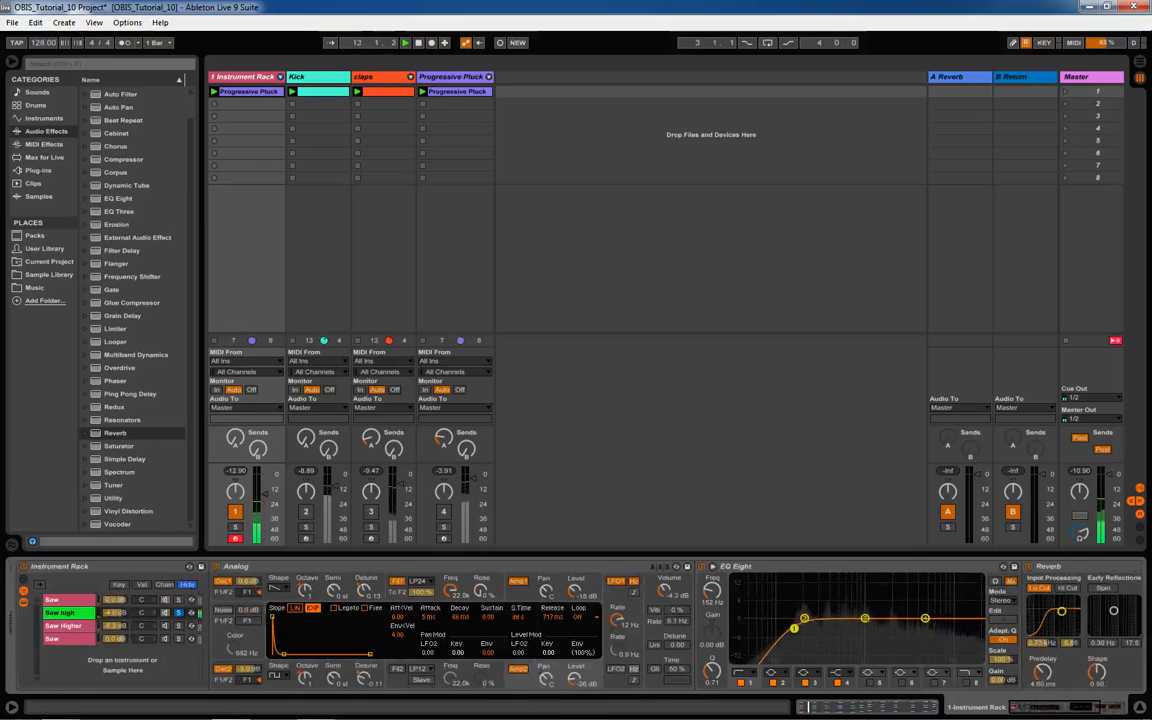
pyautogui.click(178, 612)
pyautogui.press('space')
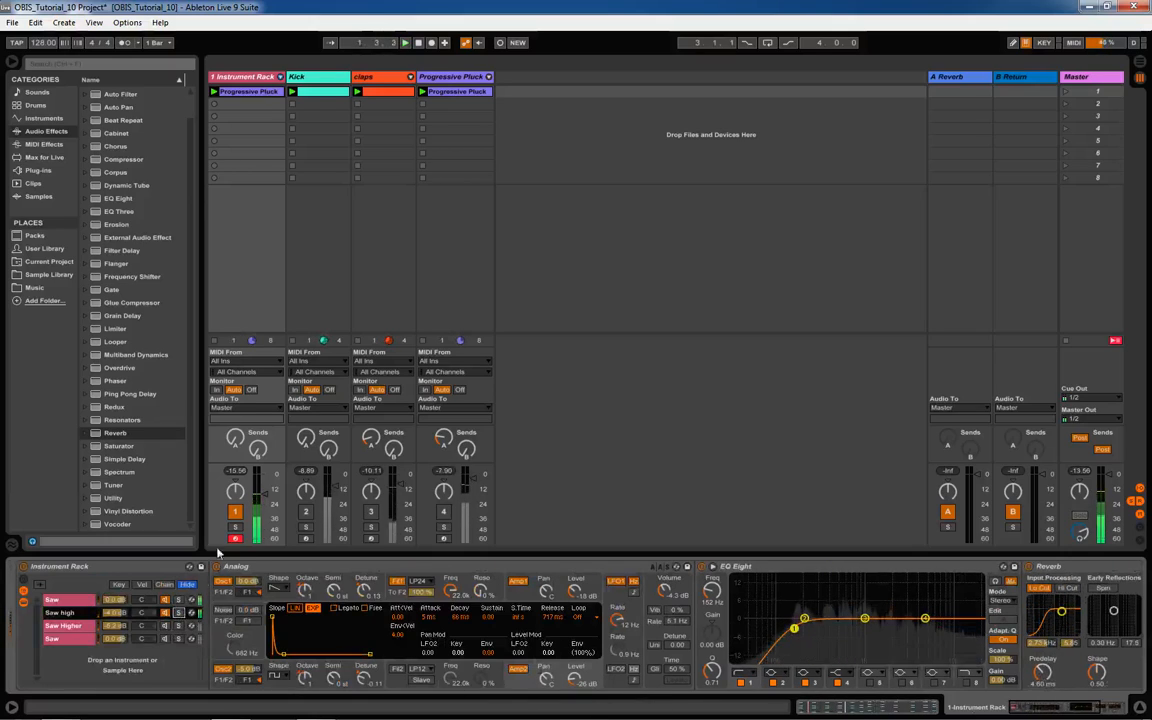
# Change the Saw Higher chain's color to orange
pyautogui.click(65, 626)
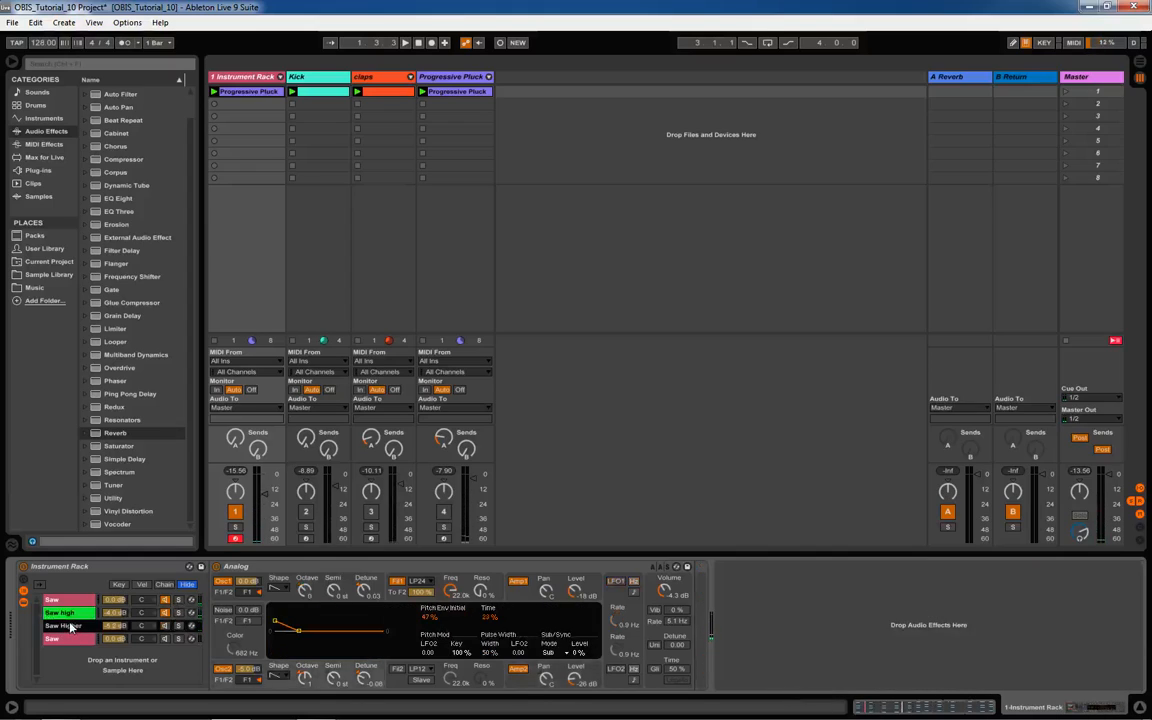
pyautogui.rightClick(44, 625)
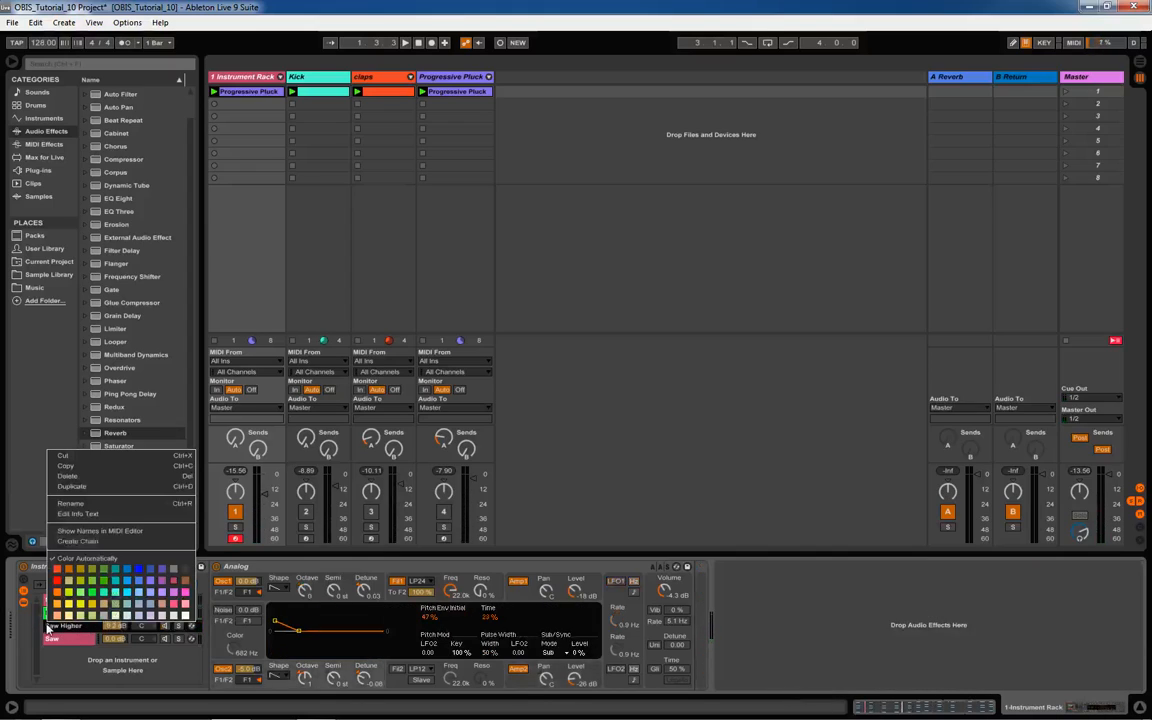
pyautogui.click(64, 612)
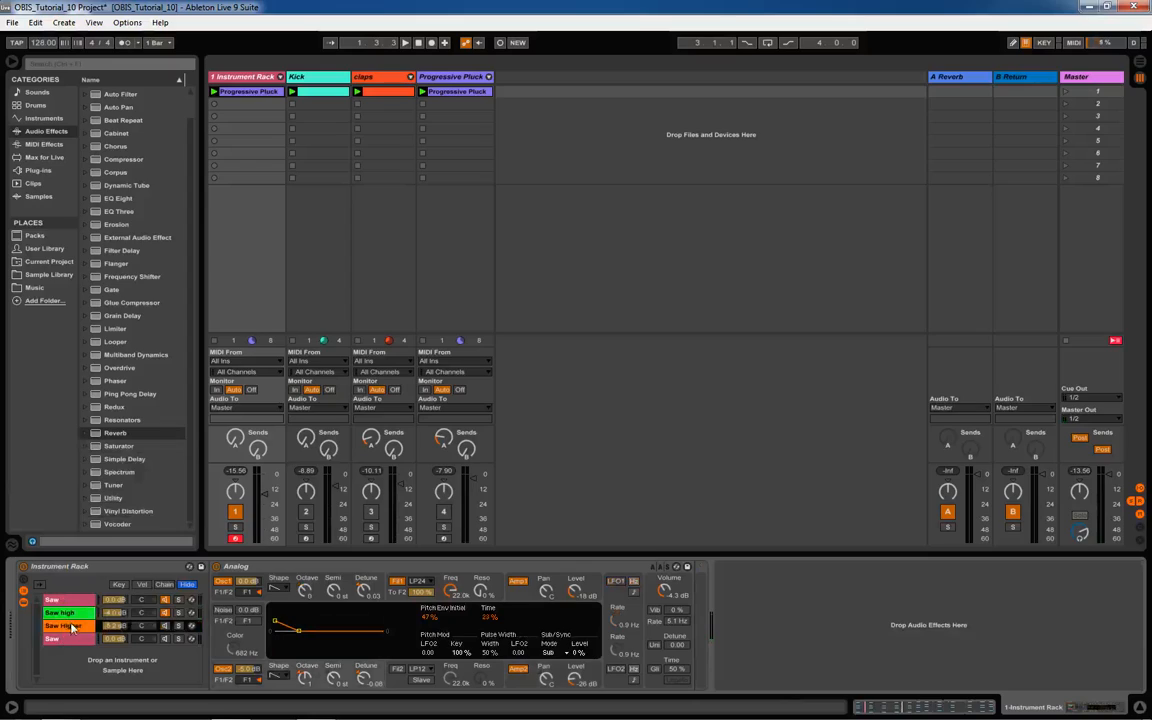
# Solo the Saw Higher chain and set its Analog Osc1 to a rectangle waveform with octave 1
pyautogui.click(73, 627)
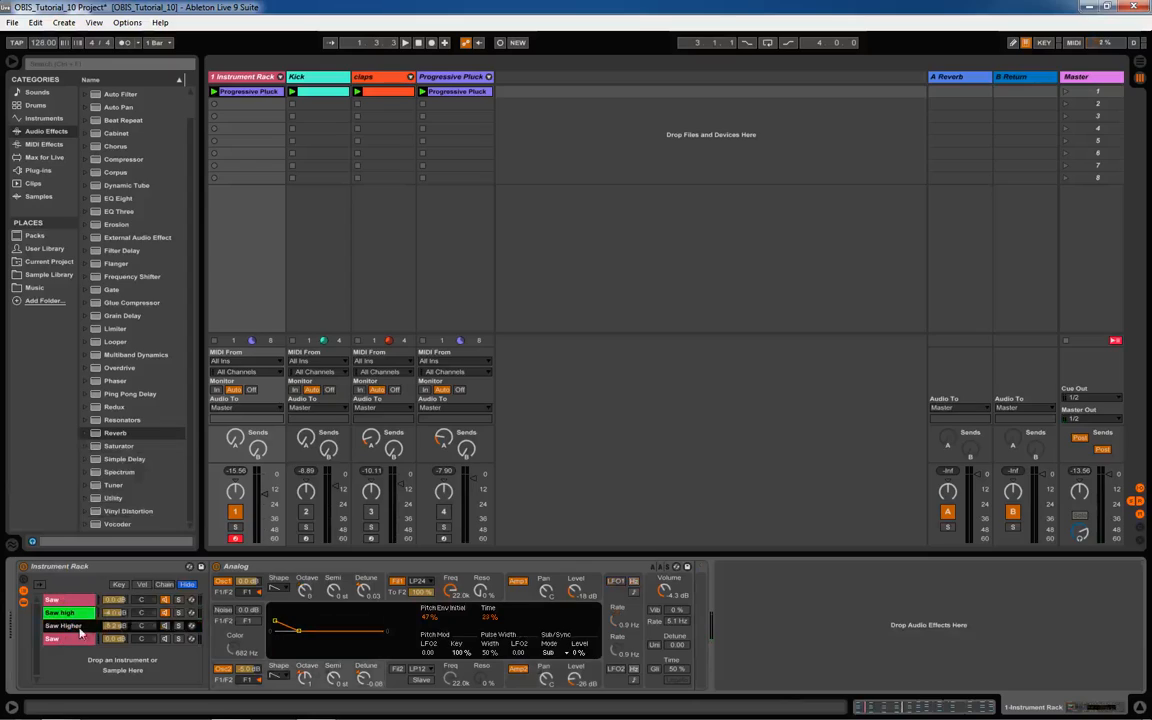
pyautogui.click(179, 625)
pyautogui.click(284, 579)
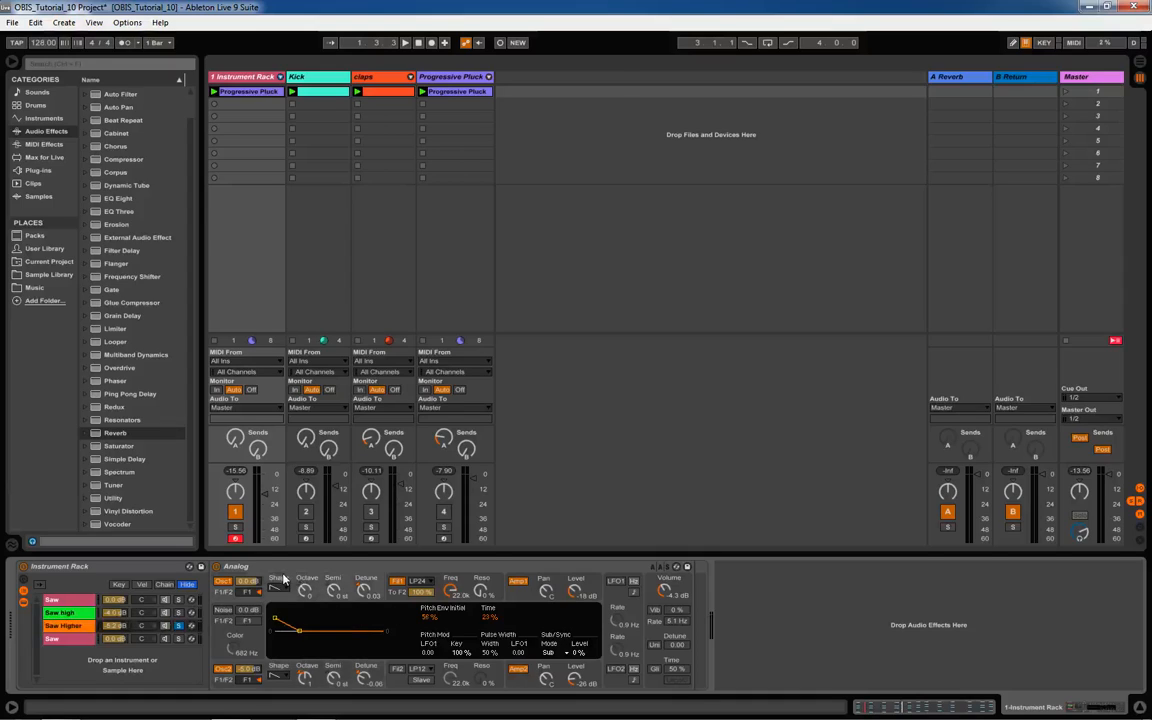
pyautogui.click(276, 590)
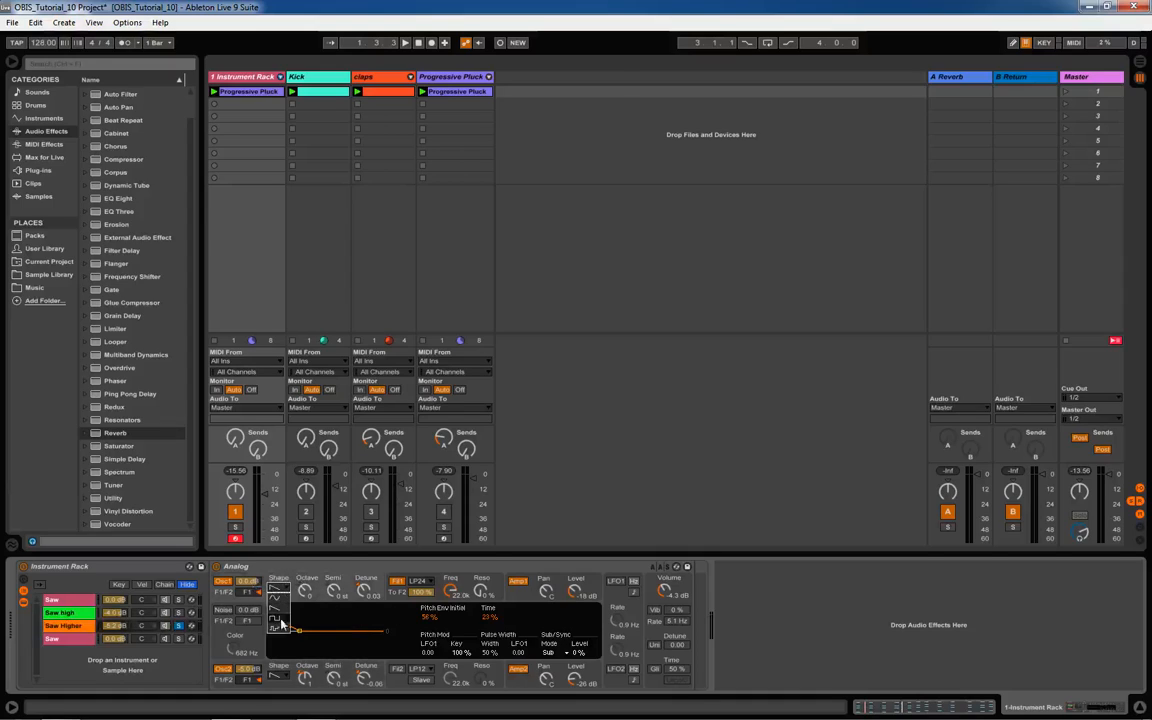
pyautogui.click(271, 618)
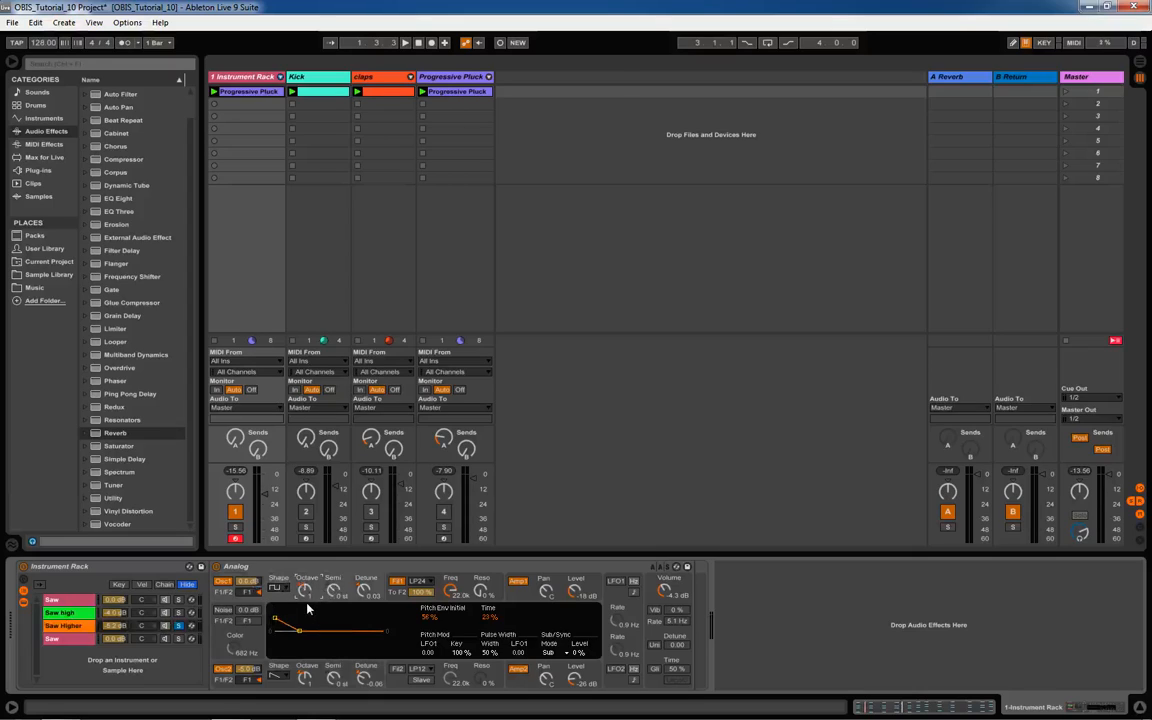
# Set the Saw Higher chain's Osc1 detune to 0.11 and check it in playback
pyautogui.press('space')
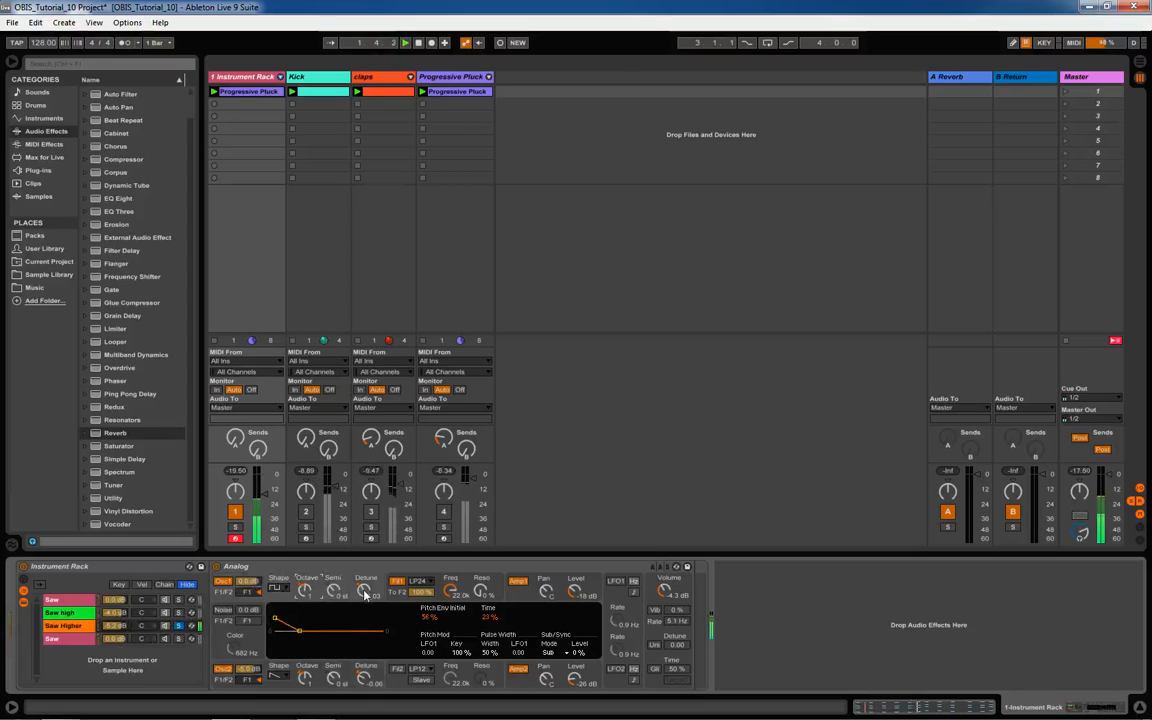
pyautogui.press('space')
pyautogui.moveTo(365, 594); pyautogui.dragTo(365, 582)
pyautogui.press('space')
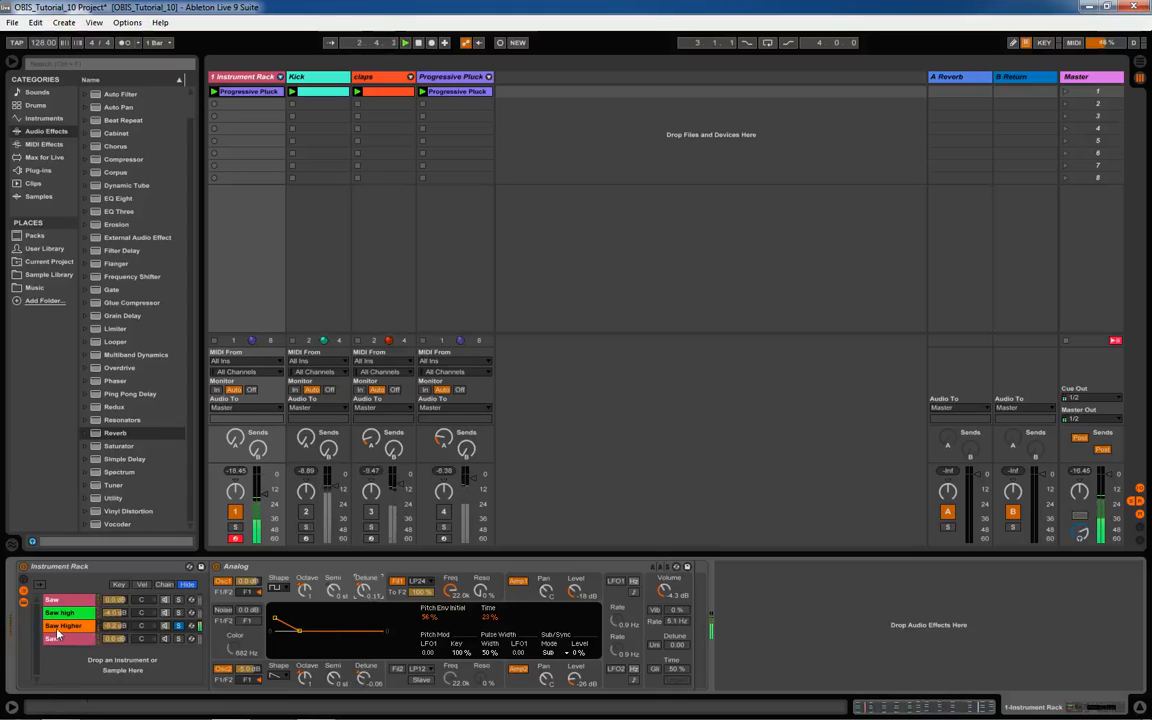
pyautogui.press('space')
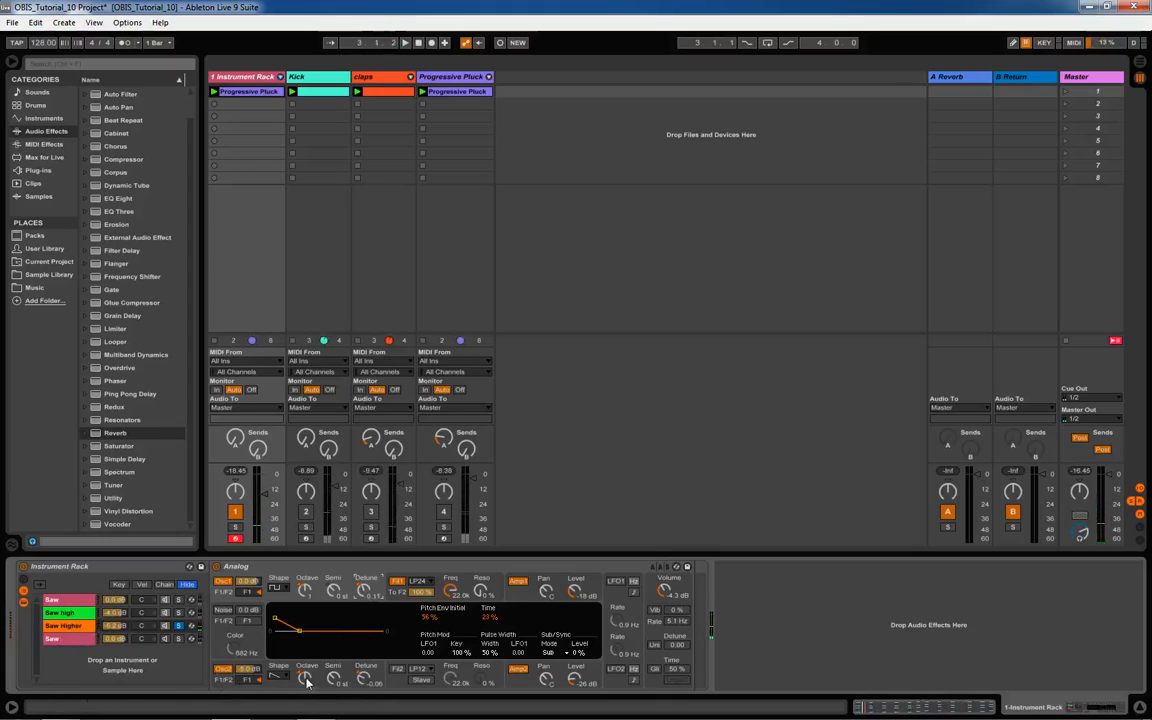
# Set the Saw Higher chain's Osc2 to octave 2, level -2.7 dB and detune -0.06
pyautogui.click(307, 678)
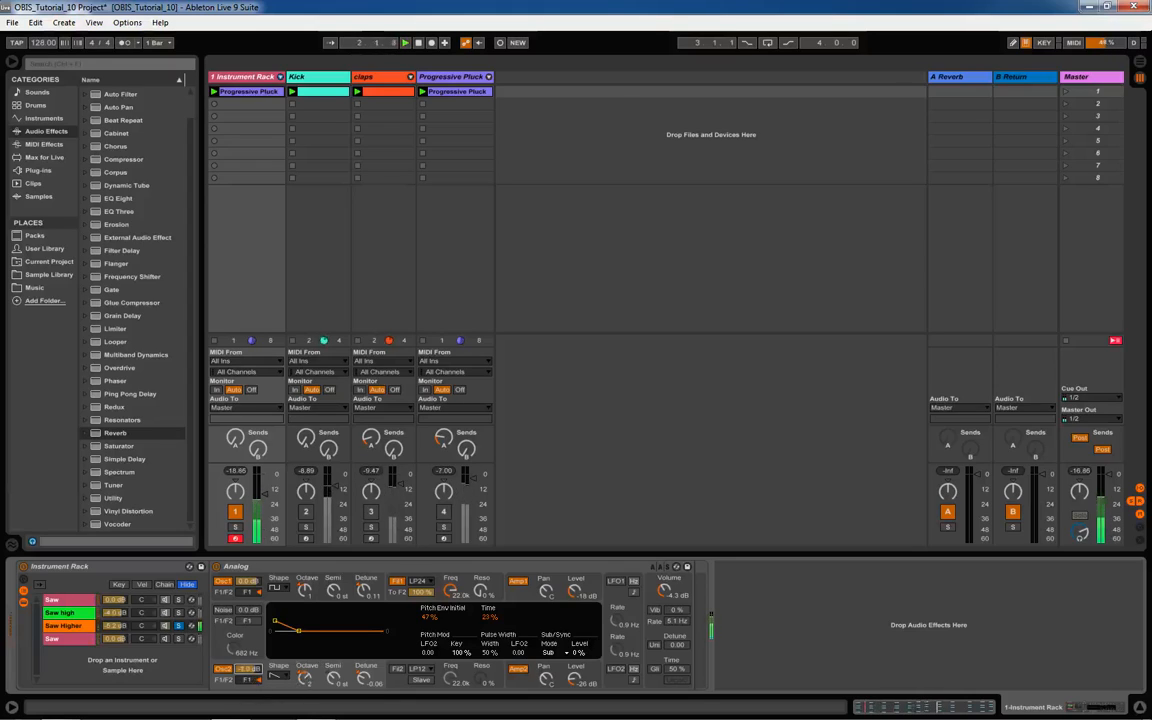
pyautogui.click(364, 684)
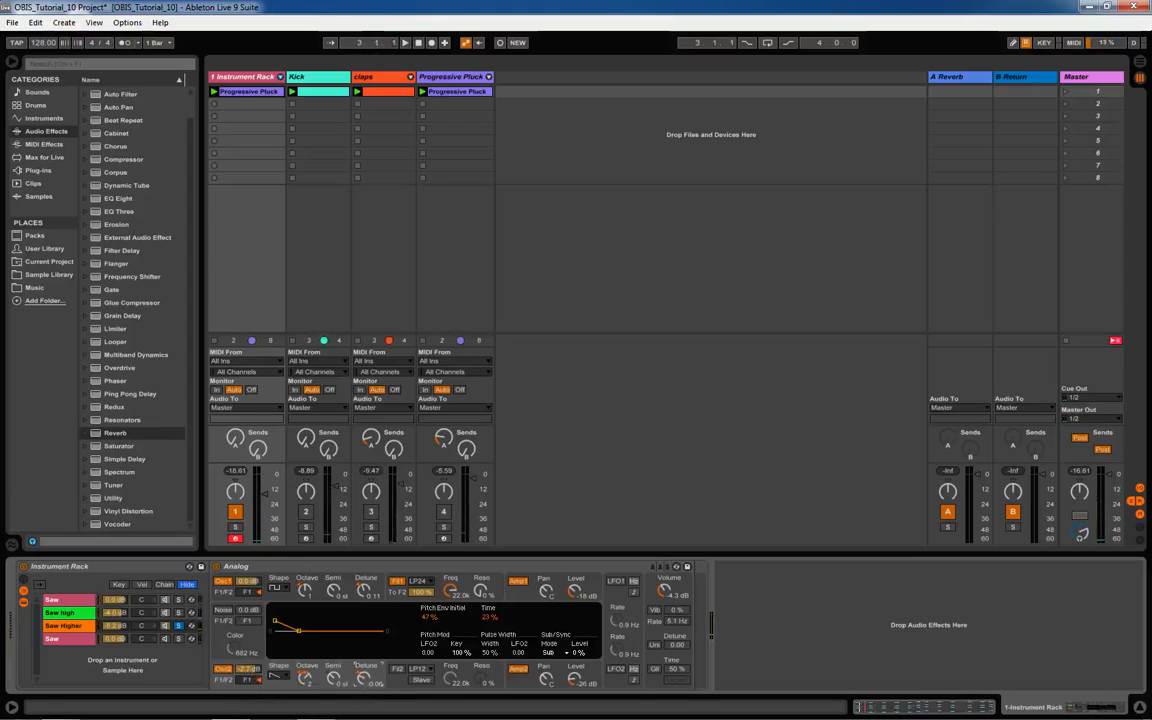
pyautogui.moveTo(364, 684); pyautogui.dragTo(364, 677)
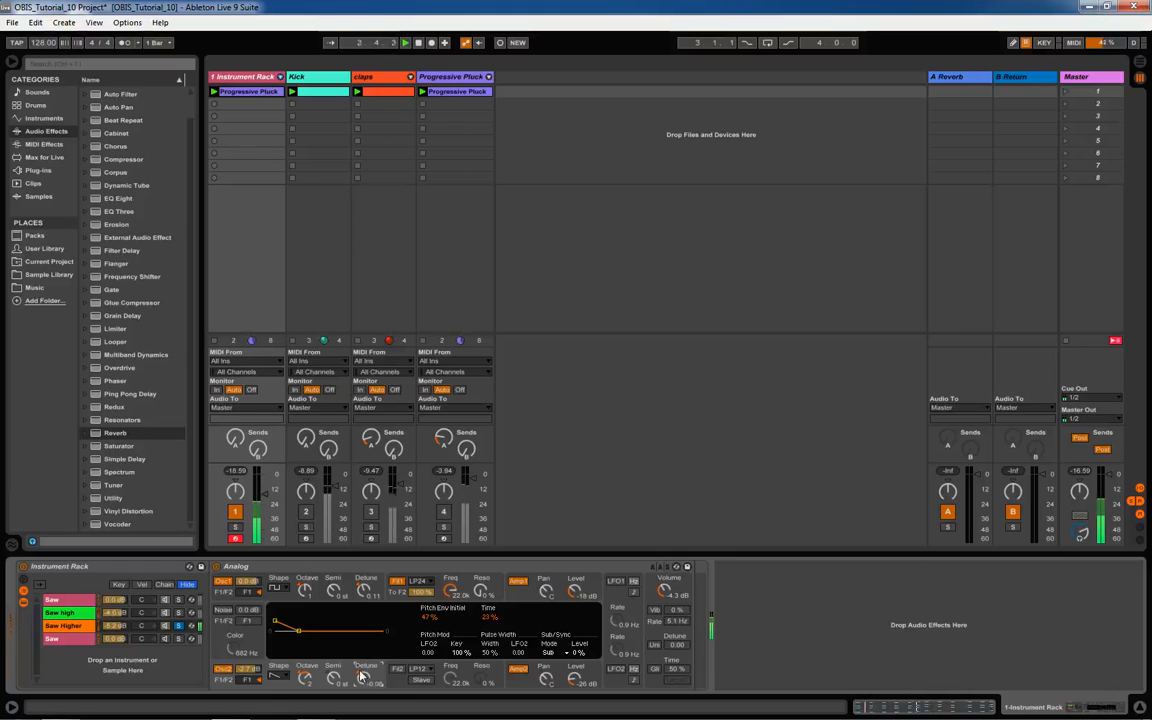
# Shorten the Saw Higher chain's envelope decays to 117 ms on Amp1 and about 48 ms on Amp2
pyautogui.click(515, 598)
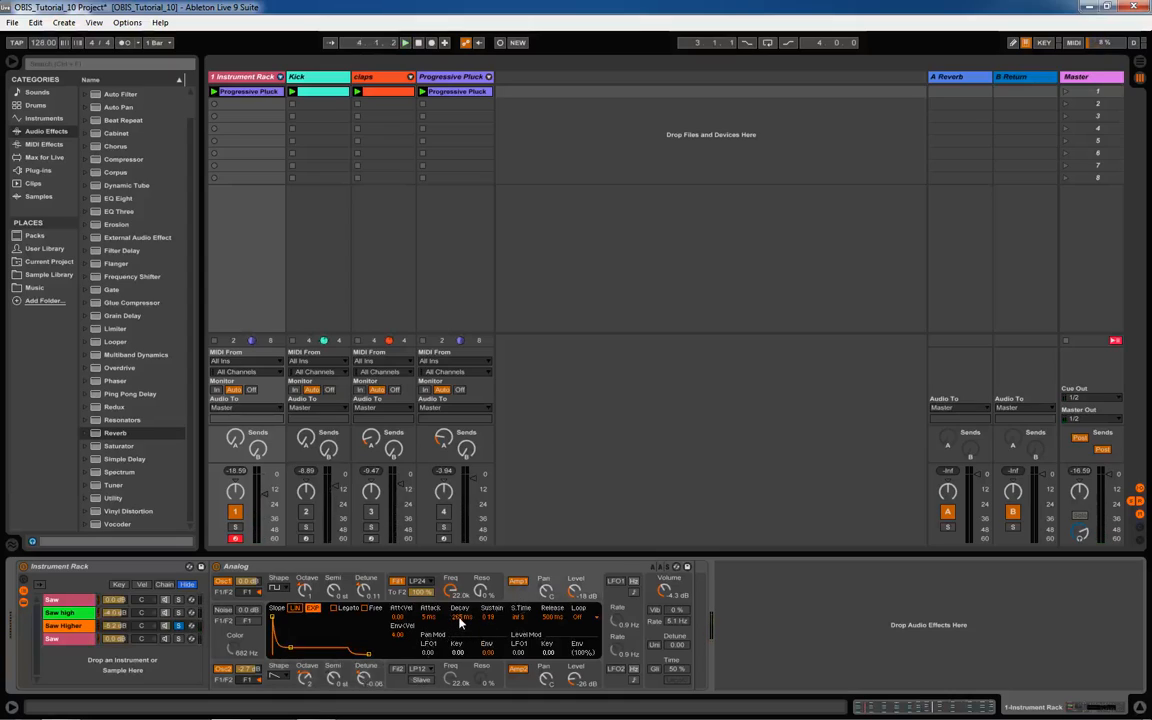
pyautogui.moveTo(459, 617)
pyautogui.mouseDown()
pyautogui.moveTo(459, 650)
pyautogui.moveTo(488, 622)
pyautogui.moveTo(467, 628)
pyautogui.mouseUp()
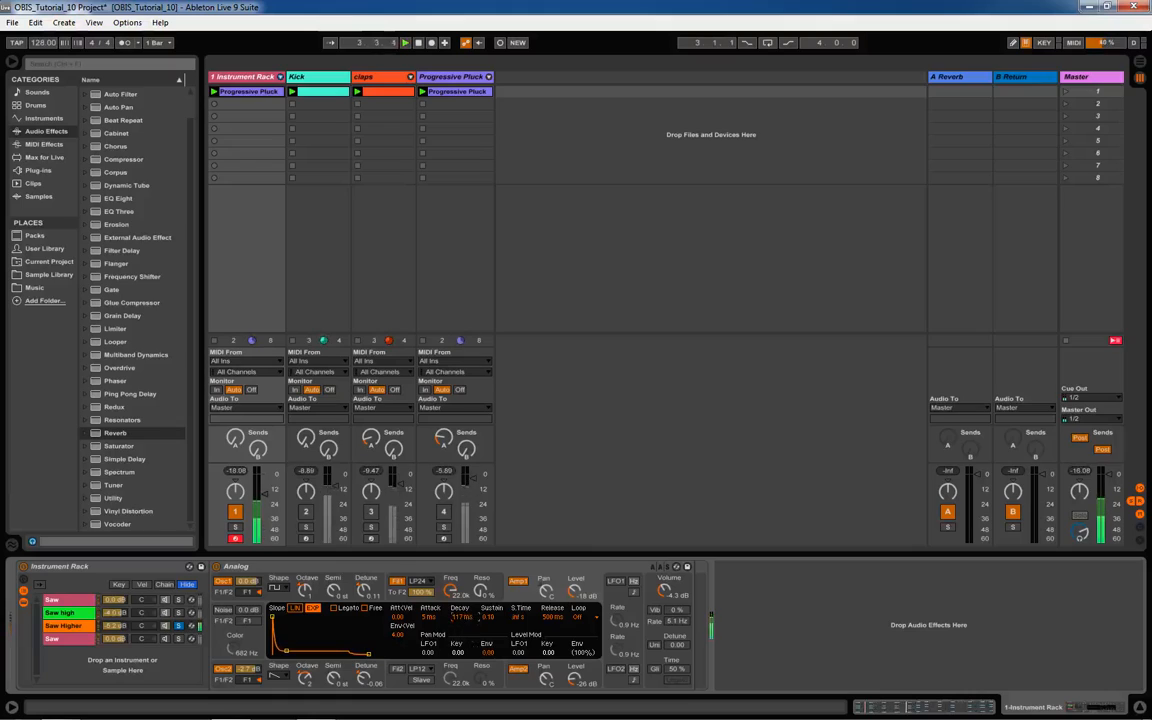
pyautogui.click(521, 685)
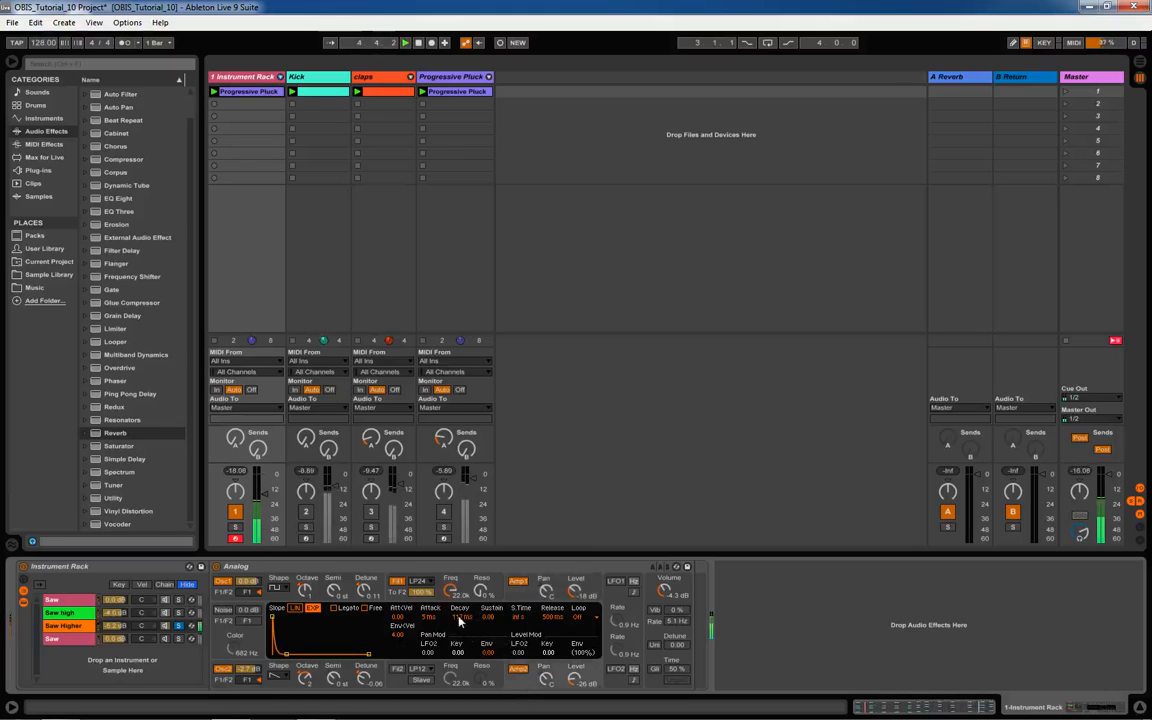
pyautogui.moveTo(460, 618); pyautogui.dragTo(460, 614)
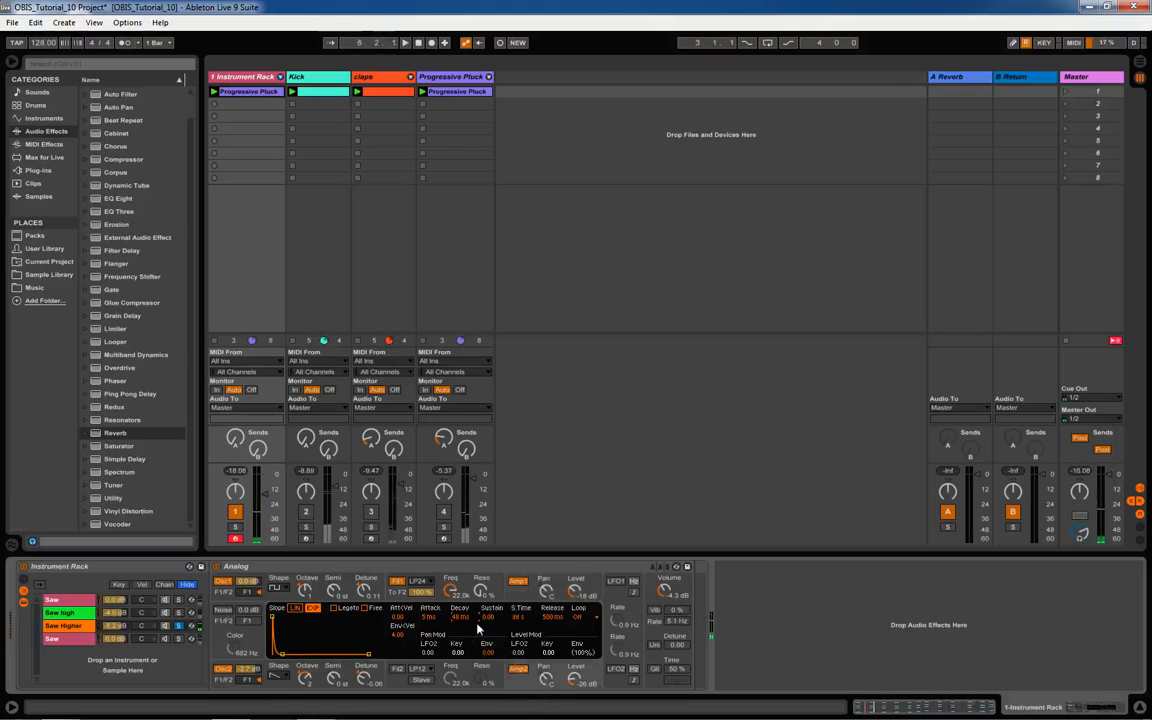
pyautogui.press('space')
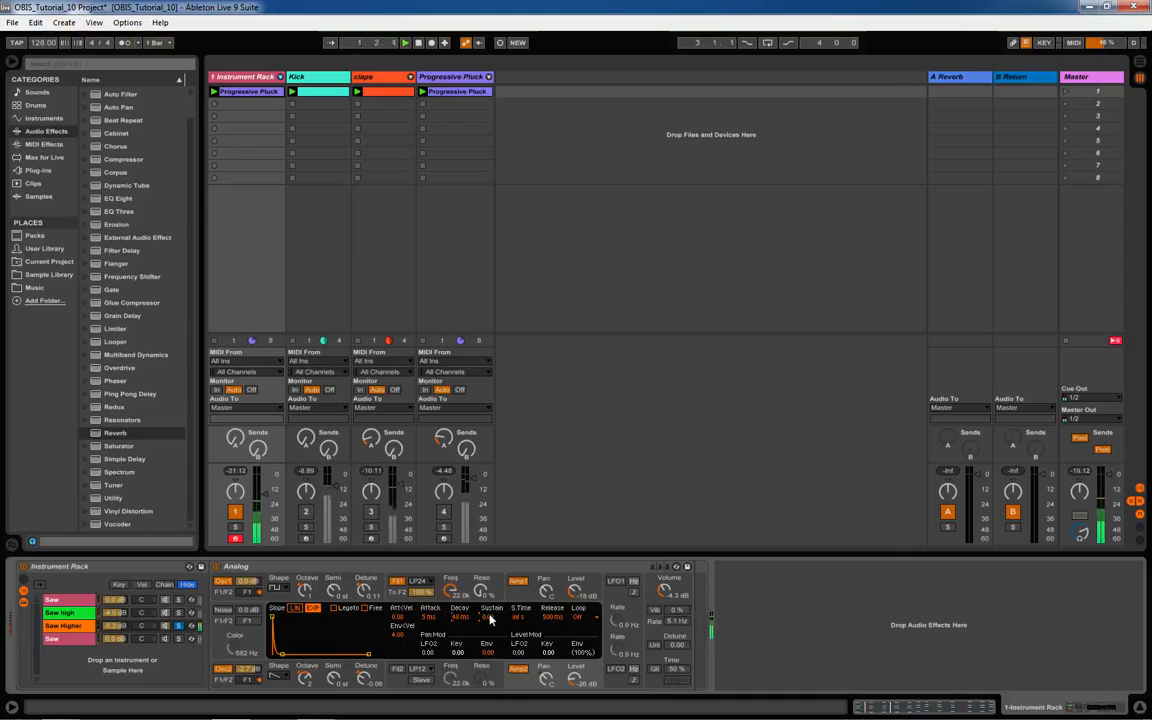
# Fine-tune the Saw Higher chain's Amp2 decay during playback, and display the Amp1 envelope
pyautogui.moveTo(459, 617); pyautogui.dragTo(459, 621)
pyautogui.moveTo(459, 617); pyautogui.dragTo(459, 621)
pyautogui.moveTo(459, 616); pyautogui.dragTo(459, 620)
pyautogui.click(518, 581)
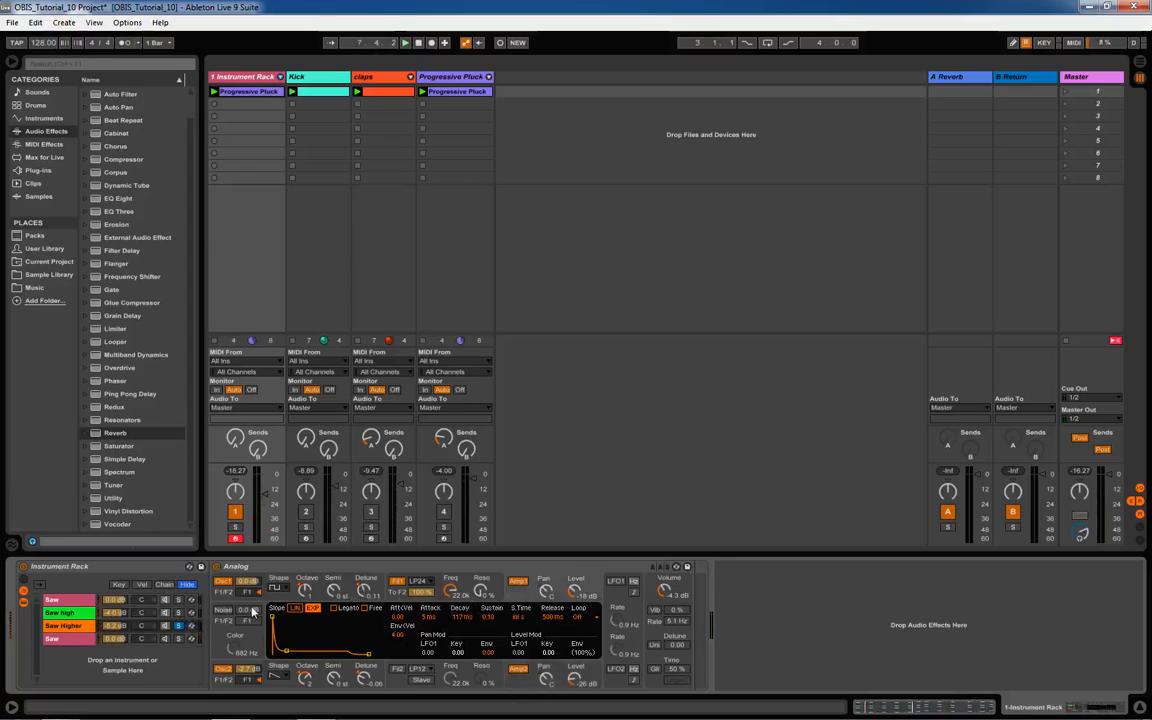
# Set the Saw Higher chain's Osc1 pitch envelope to about 72% initial and 19% time during playback
pyautogui.click(318, 580)
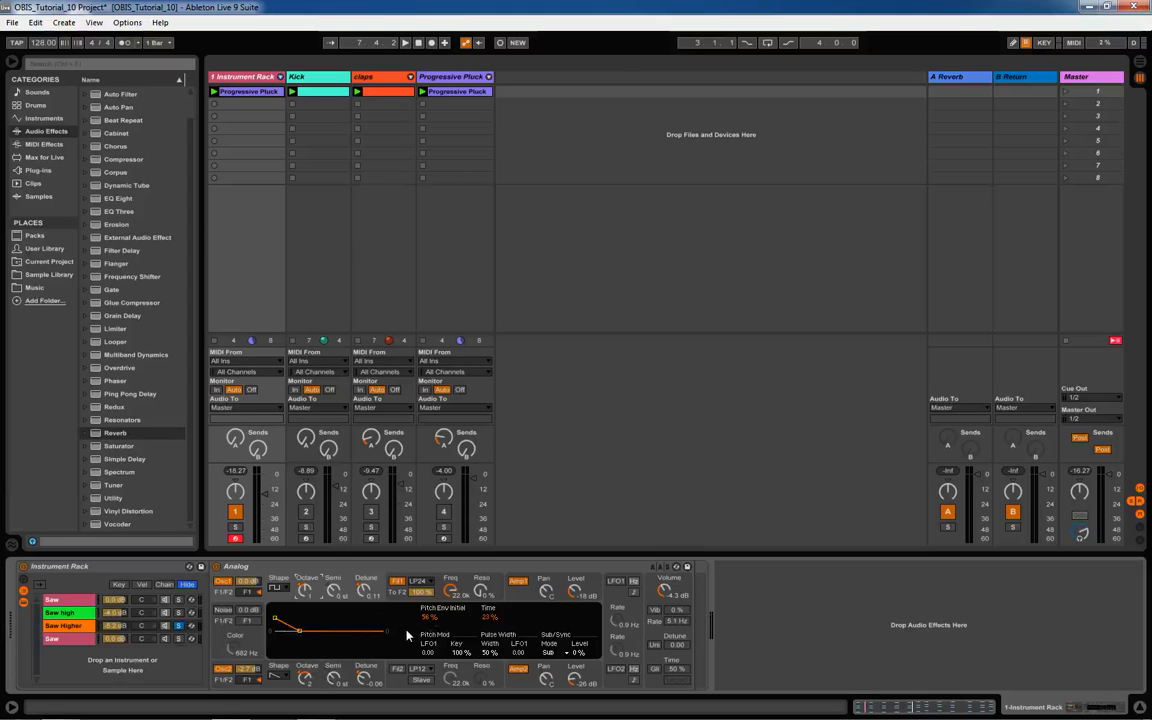
pyautogui.press('space')
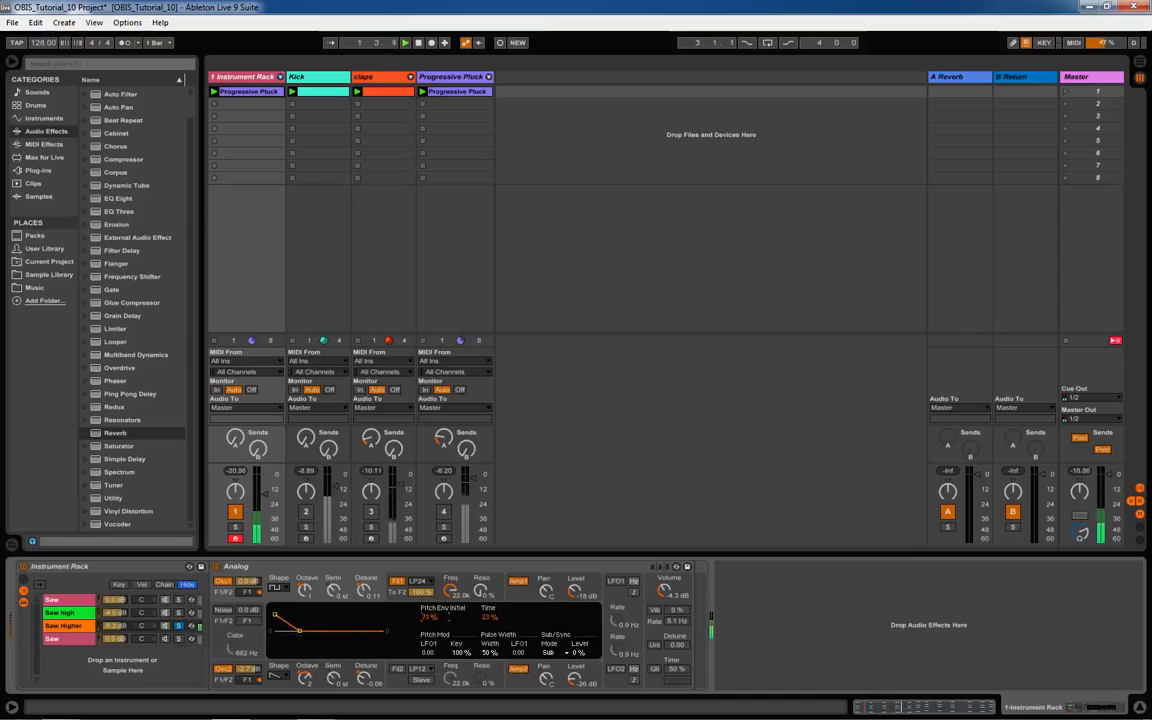
pyautogui.moveTo(486, 622); pyautogui.dragTo(486, 628)
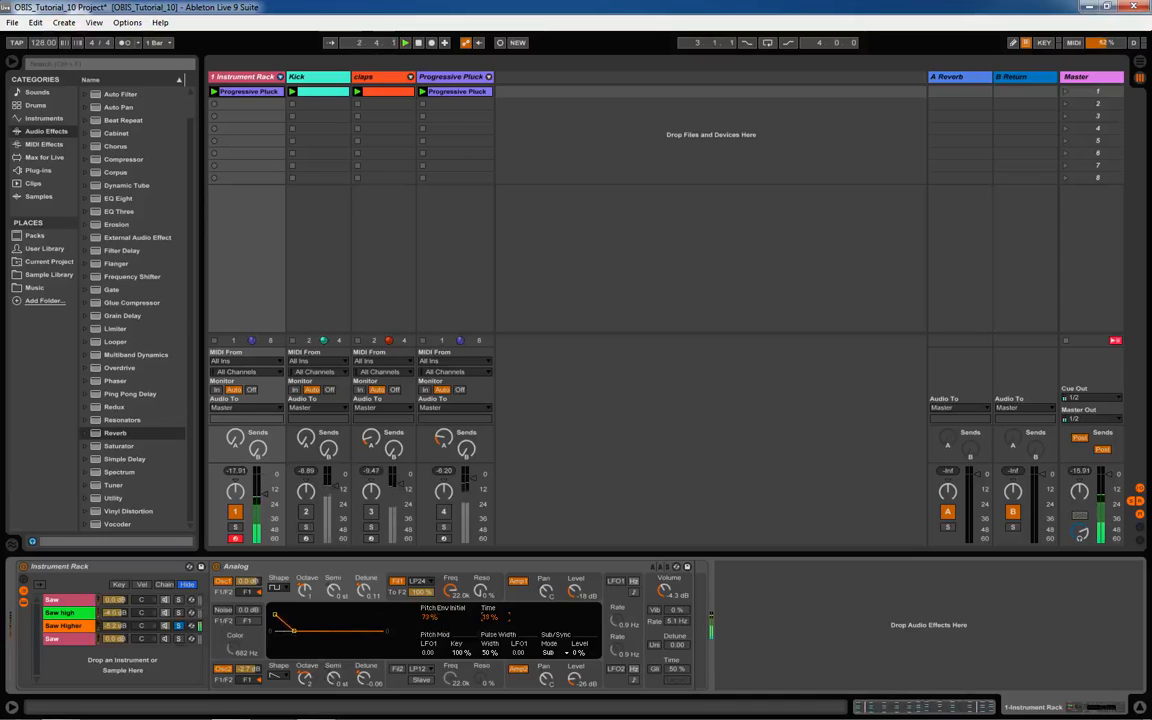
# Set the Saw Higher chain's Osc2 pitch envelope to 84% initial and 23% time, and raise the chain volume to about -3.4 dB
pyautogui.click(514, 683)
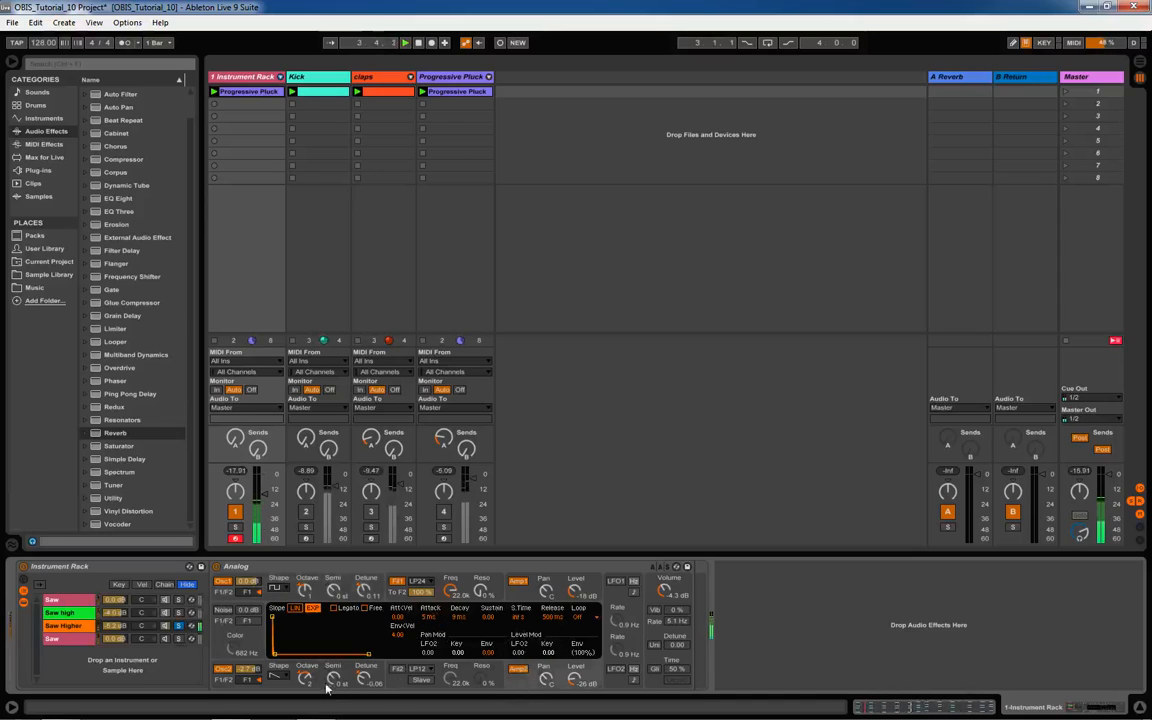
pyautogui.click(280, 677)
pyautogui.click(282, 675)
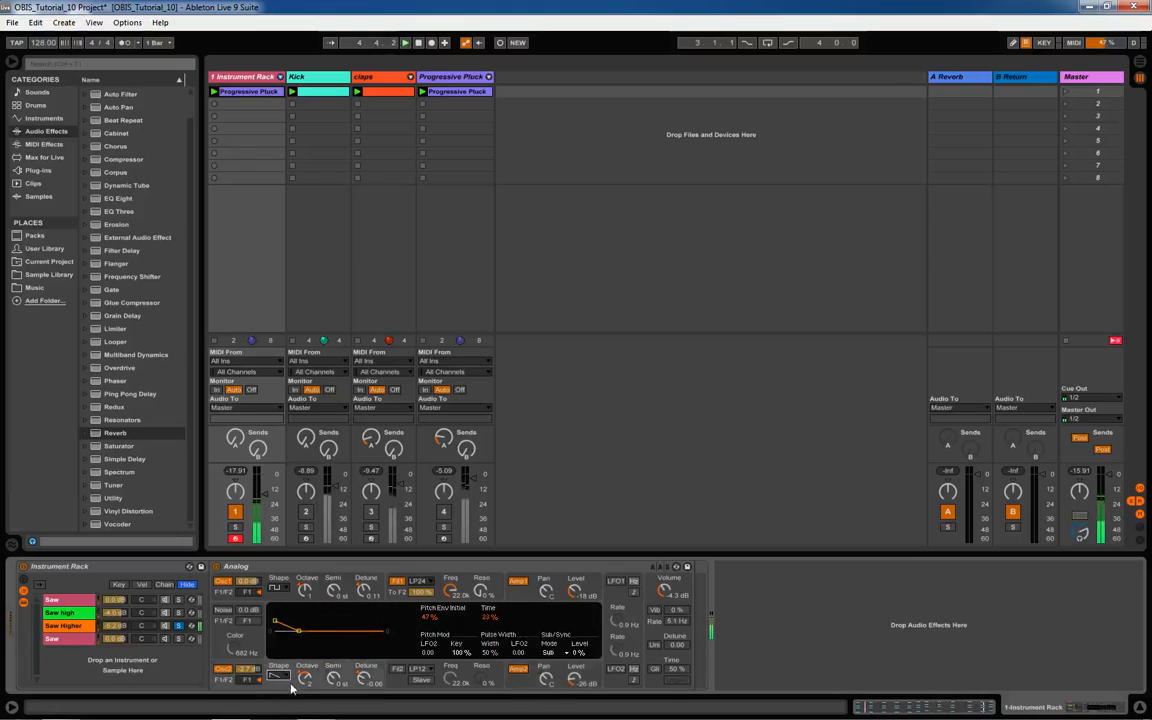
pyautogui.moveTo(428, 617); pyautogui.dragTo(428, 577)
pyautogui.moveTo(485, 617)
pyautogui.mouseDown()
pyautogui.moveTo(509, 605)
pyautogui.moveTo(490, 622)
pyautogui.mouseUp()
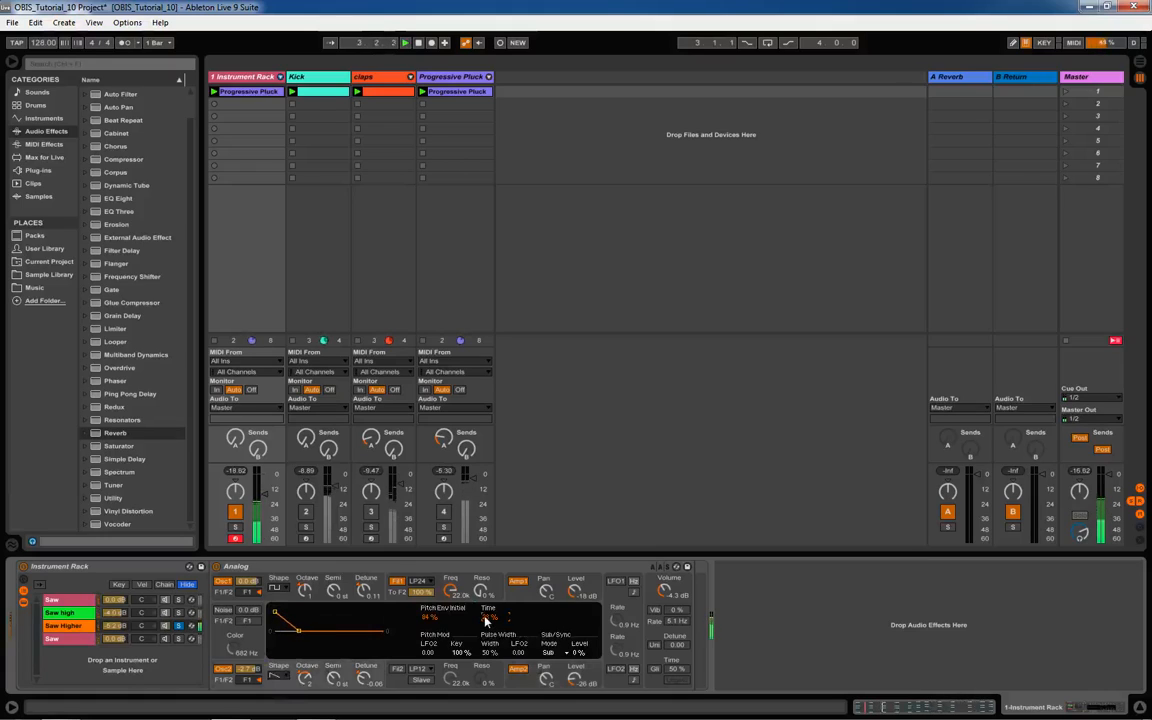
pyautogui.click(165, 626)
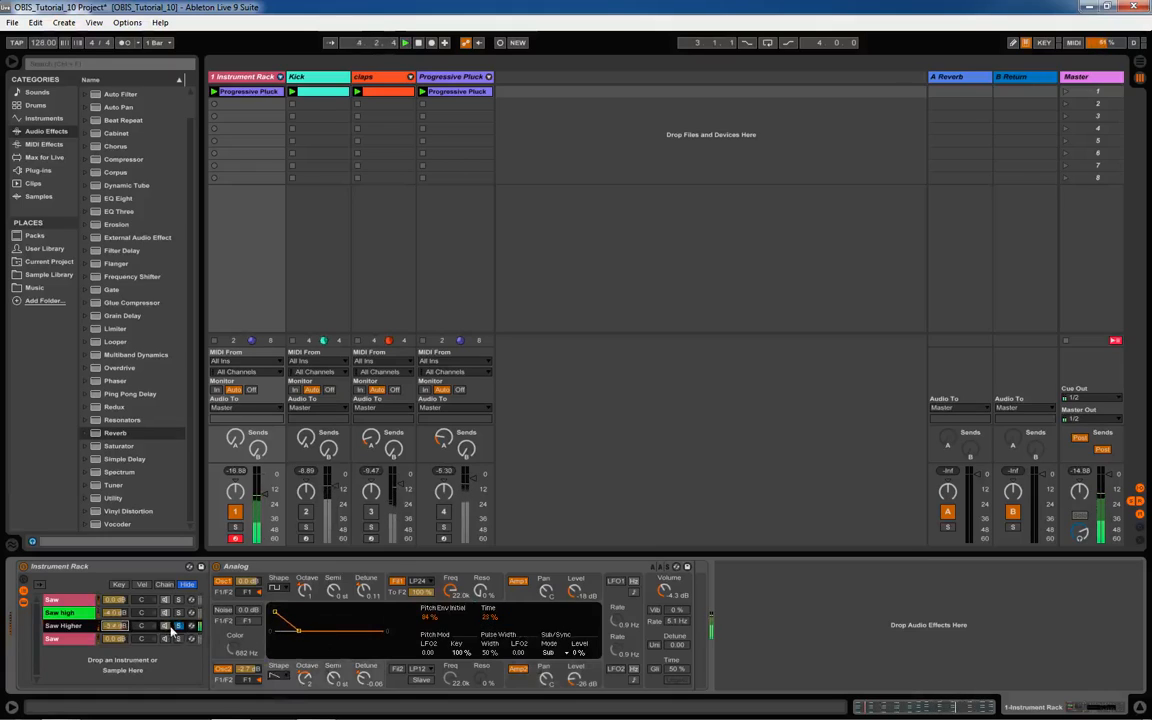
# Add a Reverb to the Saw Higher chain and restart playback
pyautogui.click(124, 435)
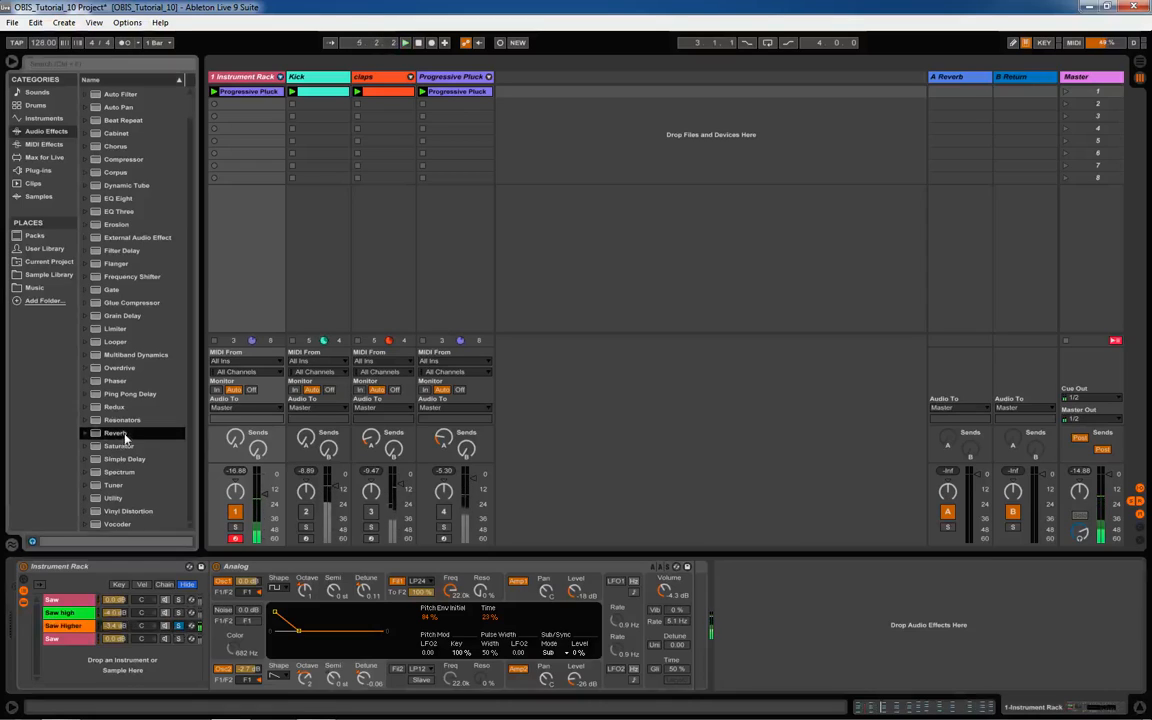
pyautogui.moveTo(125, 436); pyautogui.dragTo(66, 627)
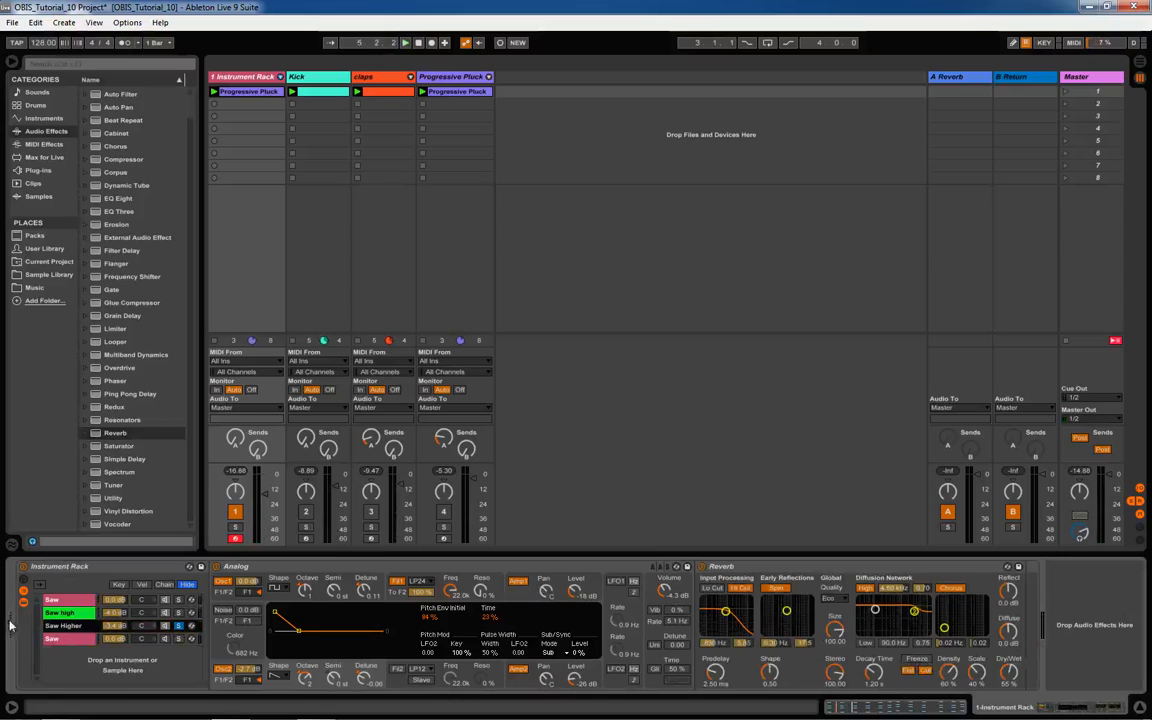
pyautogui.click(72, 624)
pyautogui.press('space')
# Enable Lo Cut and disable Hi Cut in the reverb's input processing, with the filter frequency raised to about 4.74 kHz
pyautogui.click(713, 589)
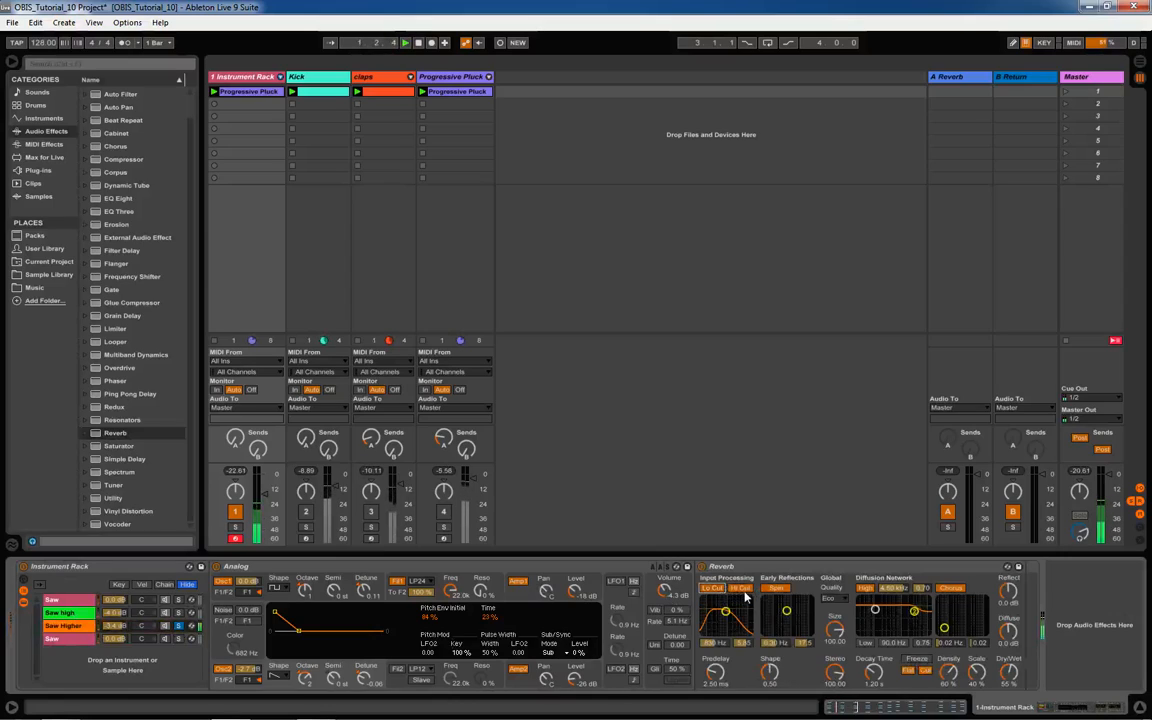
pyautogui.click(741, 589)
pyautogui.moveTo(714, 643); pyautogui.dragTo(714, 600)
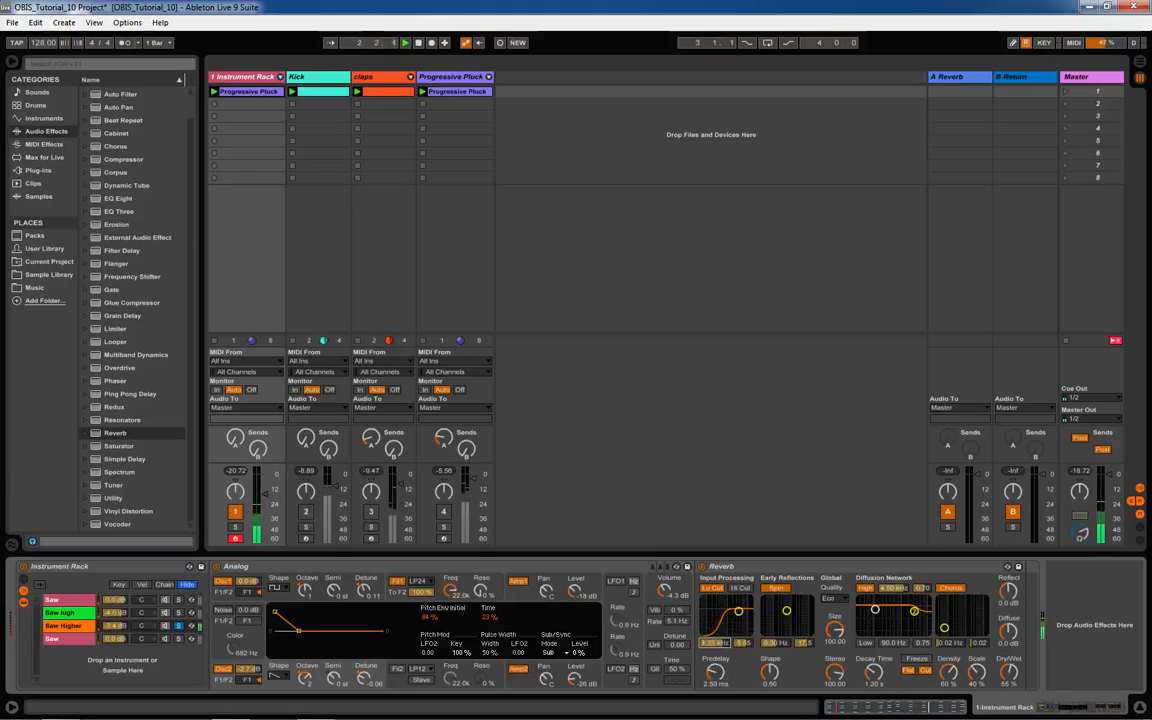
# Set the reverb to 5.60 ms predelay, 1.02 s decay time and High quality, reduce its dry/wet amount, and play the result
pyautogui.moveTo(719, 676); pyautogui.dragTo(719, 661)
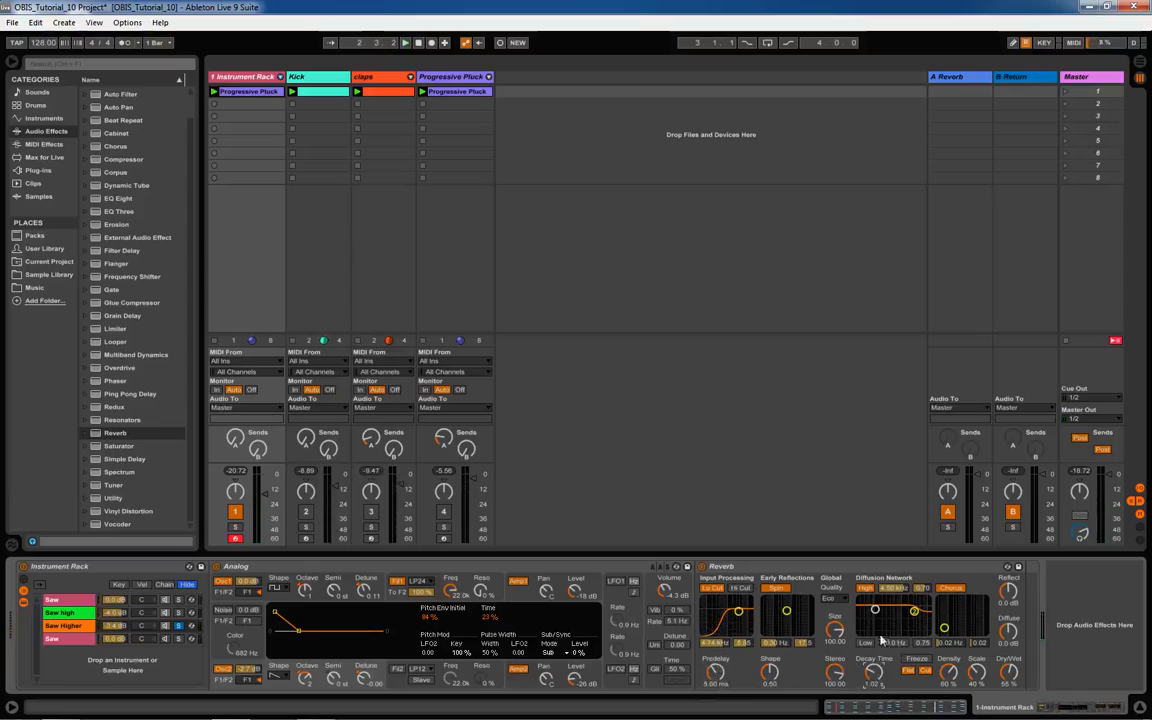
pyautogui.click(842, 599)
pyautogui.click(841, 632)
pyautogui.moveTo(1008, 677); pyautogui.dragTo(1008, 698)
pyautogui.press('space')
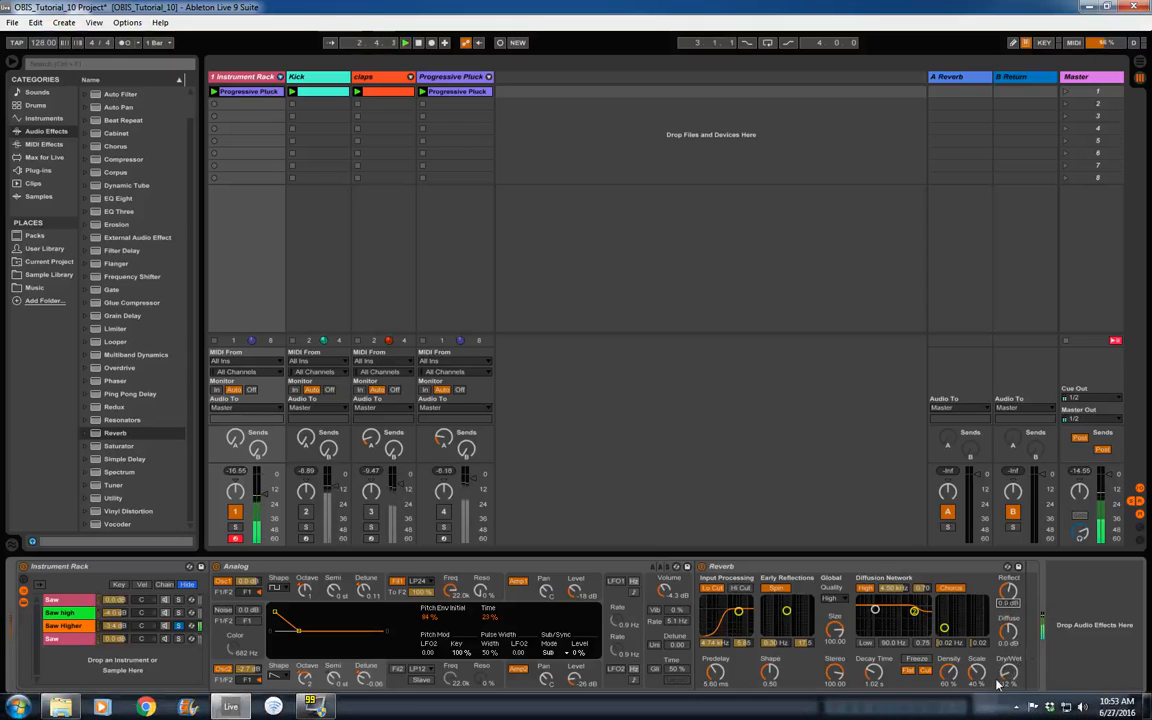
# Audition the rack's chains with the first Saw and the last Saw soloed, and clear the solo
pyautogui.click(179, 600)
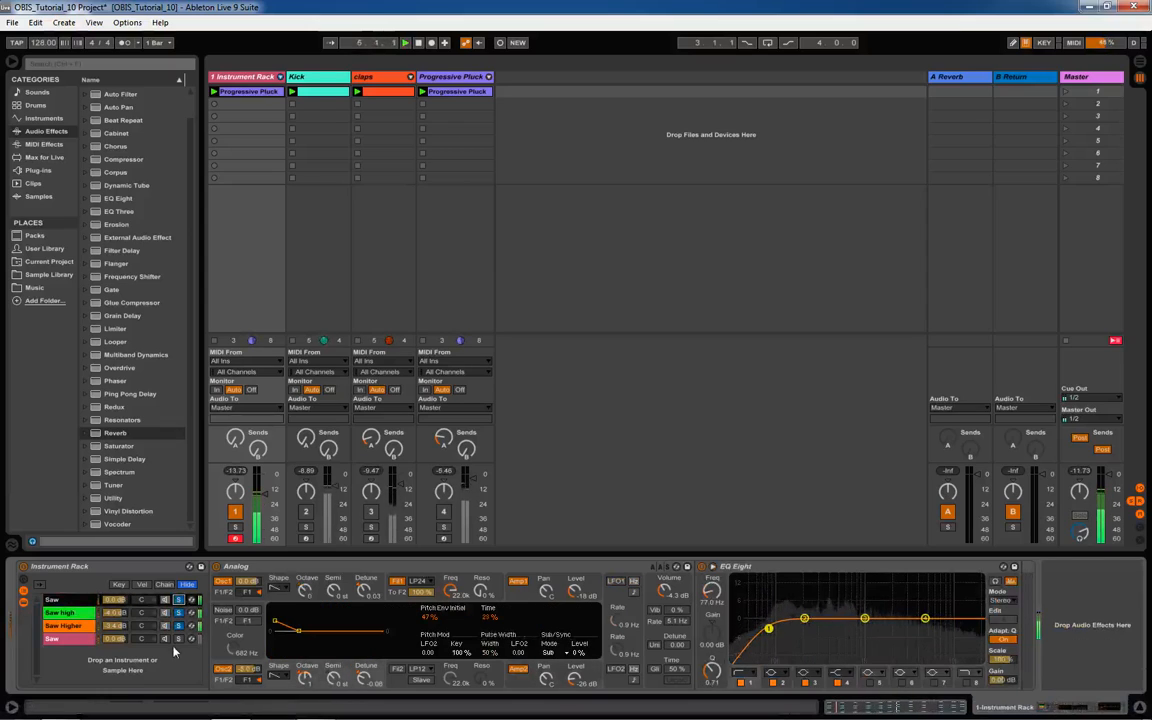
pyautogui.click(157, 640)
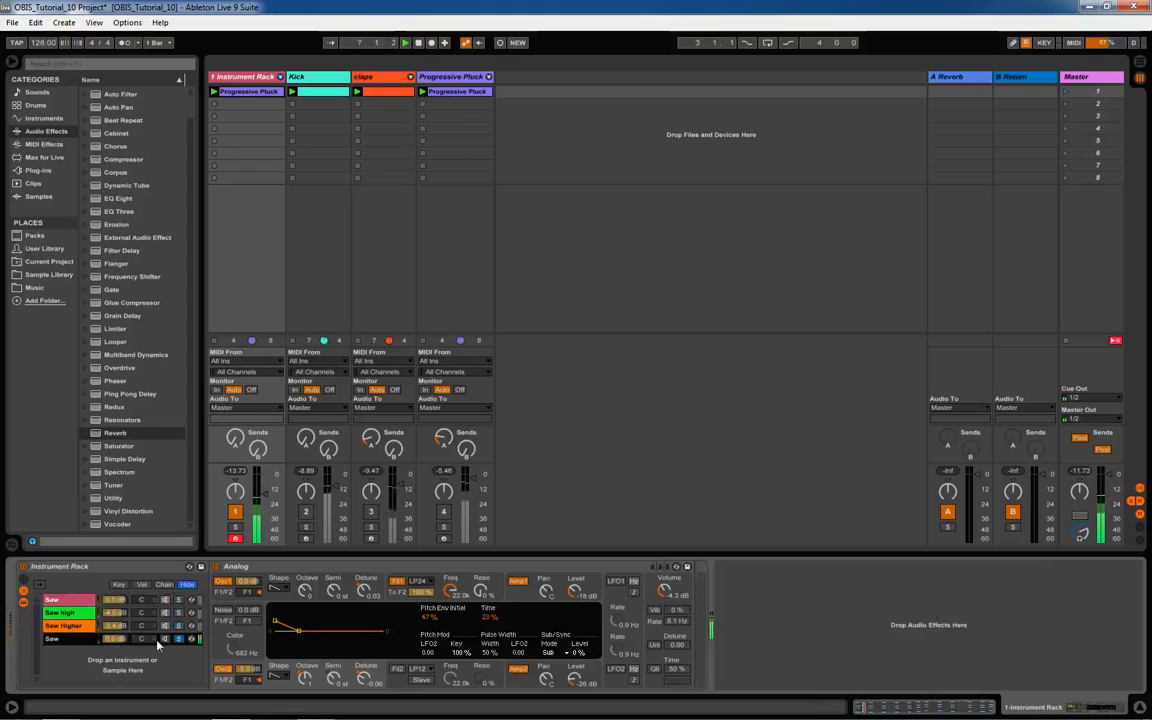
pyautogui.click(179, 640)
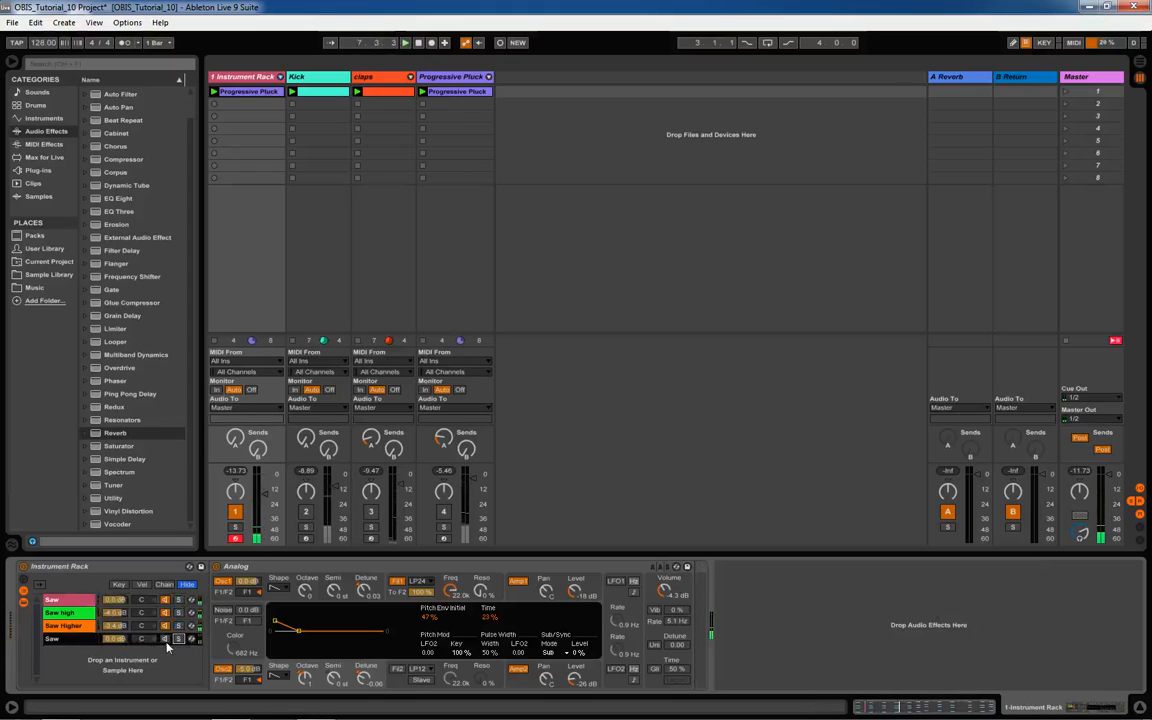
pyautogui.click(165, 640)
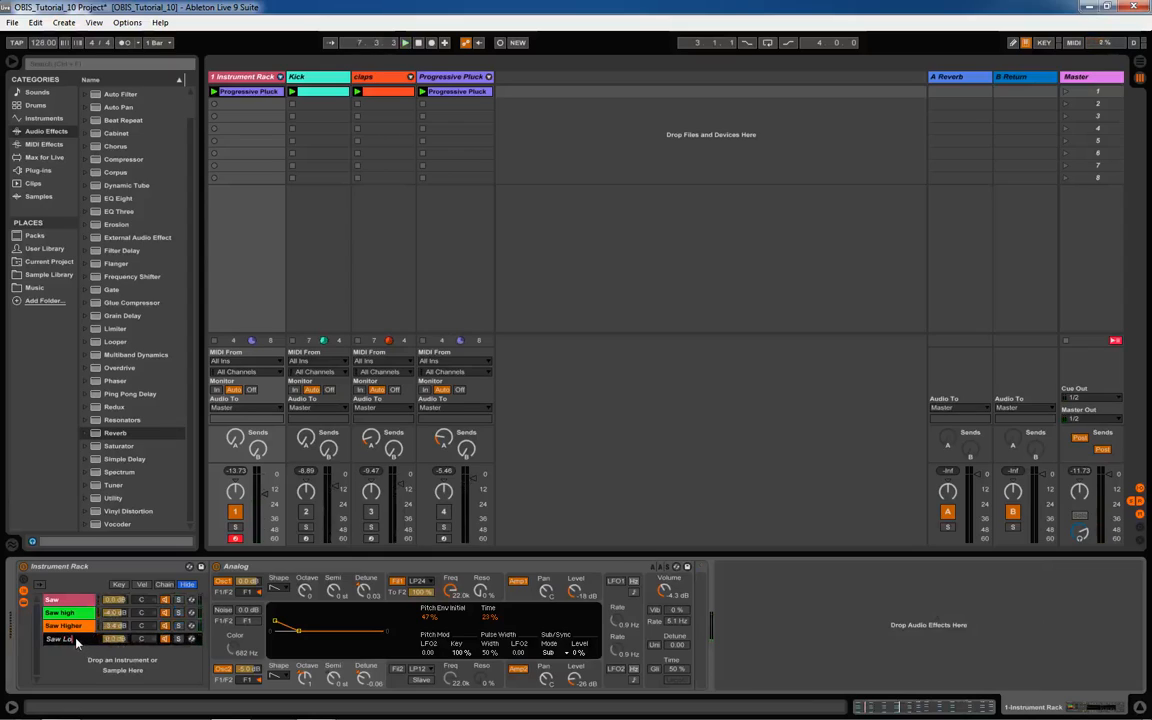
# Rename the last Saw chain "Saw Low" and give it a pale blue colour
pyautogui.write('w')
pyautogui.press('Return')
pyautogui.rightClick(82, 641)
pyautogui.click(158, 630)
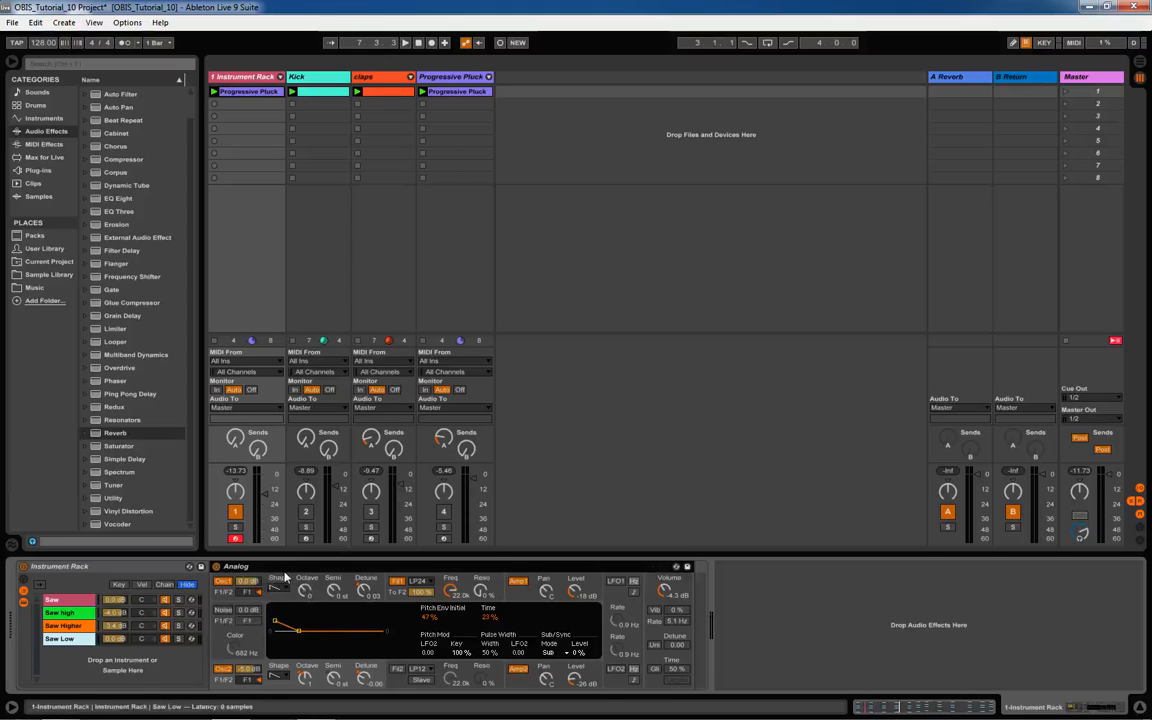
# Solo the Saw Low chain and lower its Osc1 to octave -1 during playback
pyautogui.click(179, 638)
pyautogui.press('space')
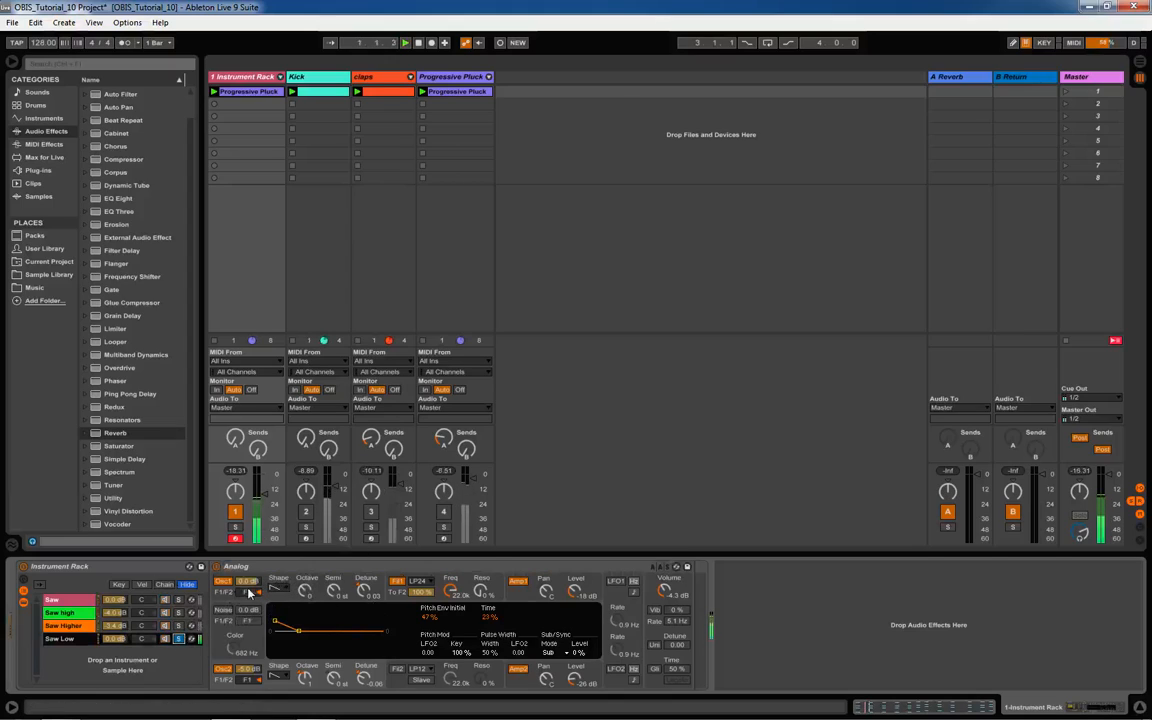
pyautogui.moveTo(306, 594); pyautogui.dragTo(306, 620)
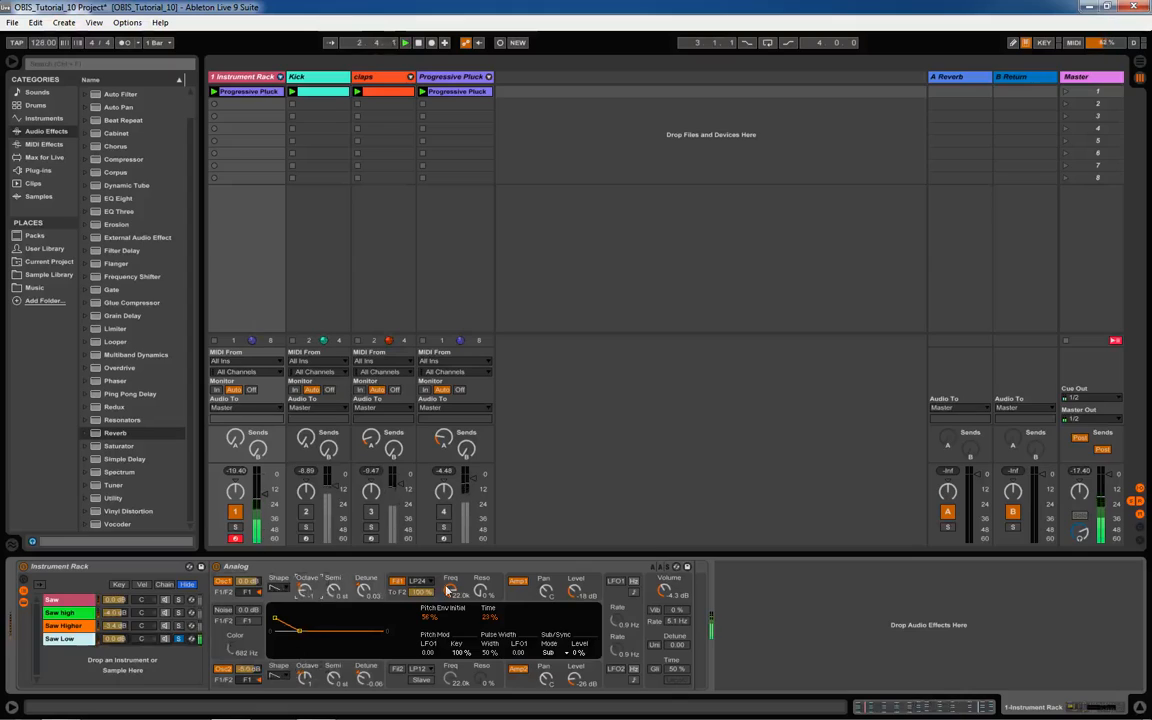
# Set the Saw Low chain's Amp1 envelope to zero sustain with a decay of about 243 ms
pyautogui.click(561, 584)
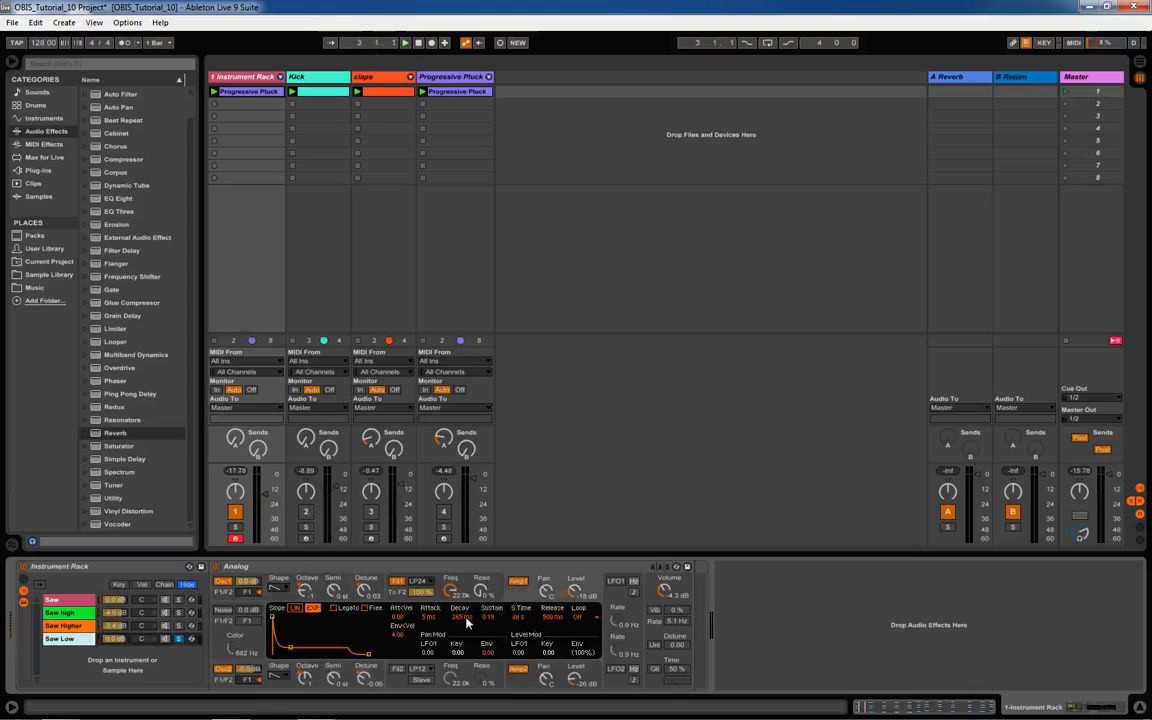
pyautogui.moveTo(491, 618); pyautogui.dragTo(462, 600)
pyautogui.press('space')
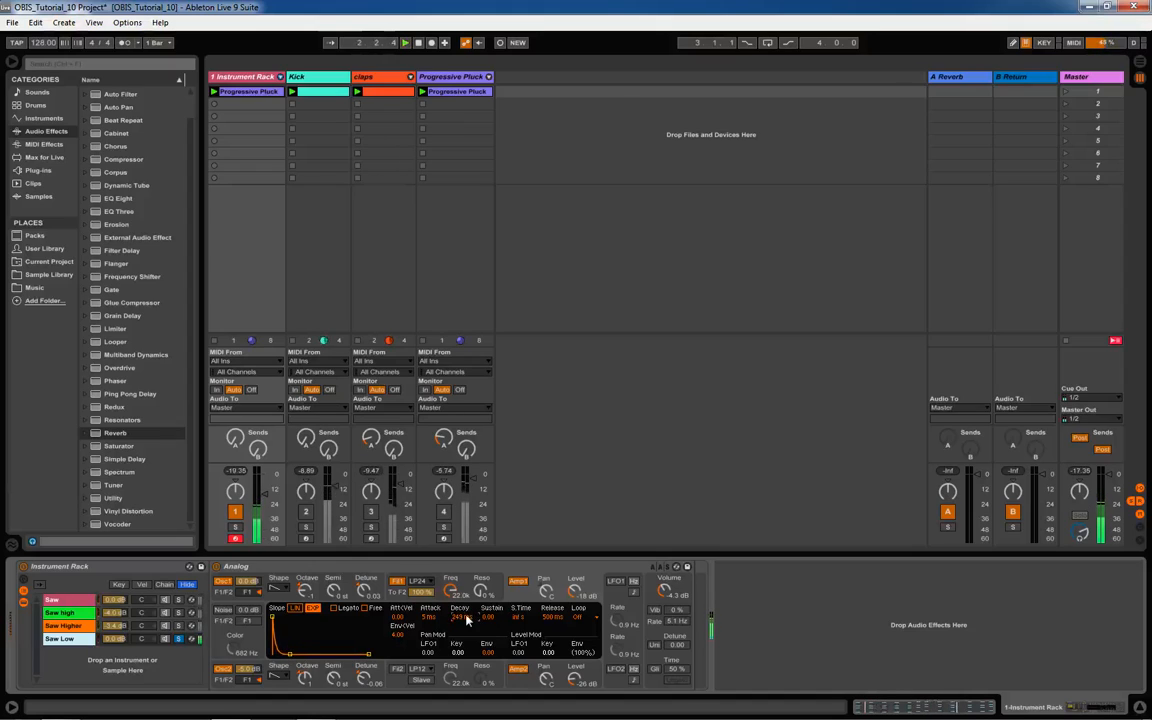
# Shorten the Saw Low chain's Amp2 envelope decay while listening to playback
pyautogui.click(519, 668)
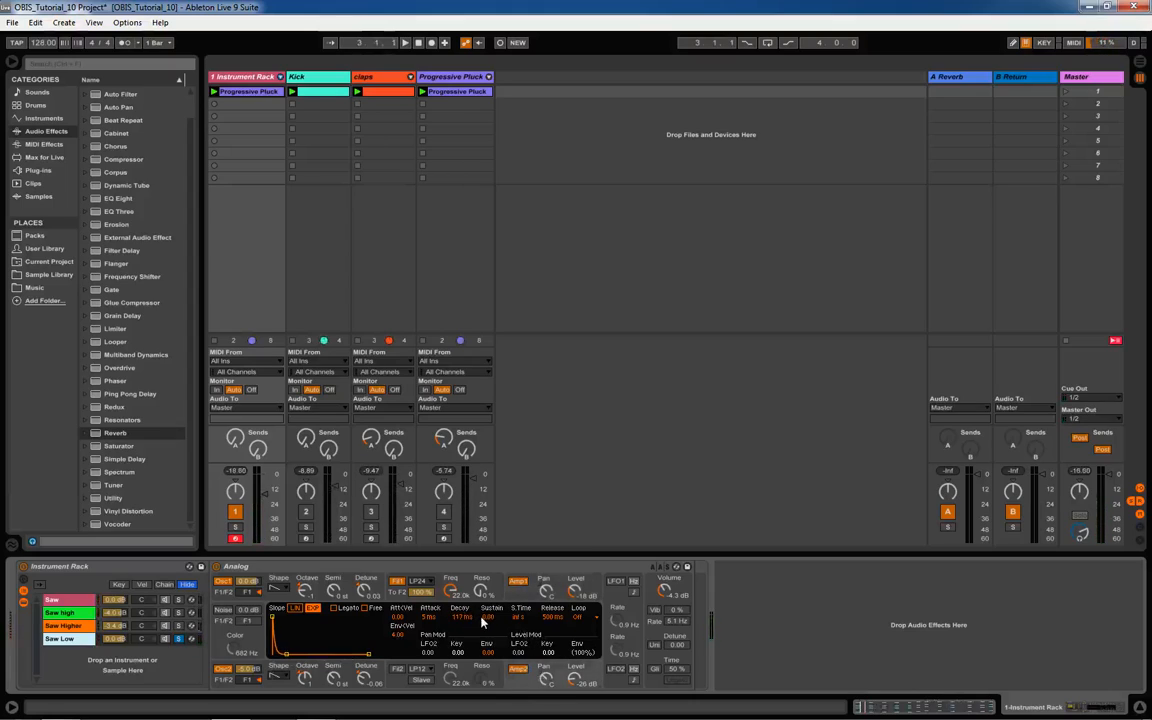
pyautogui.press('space')
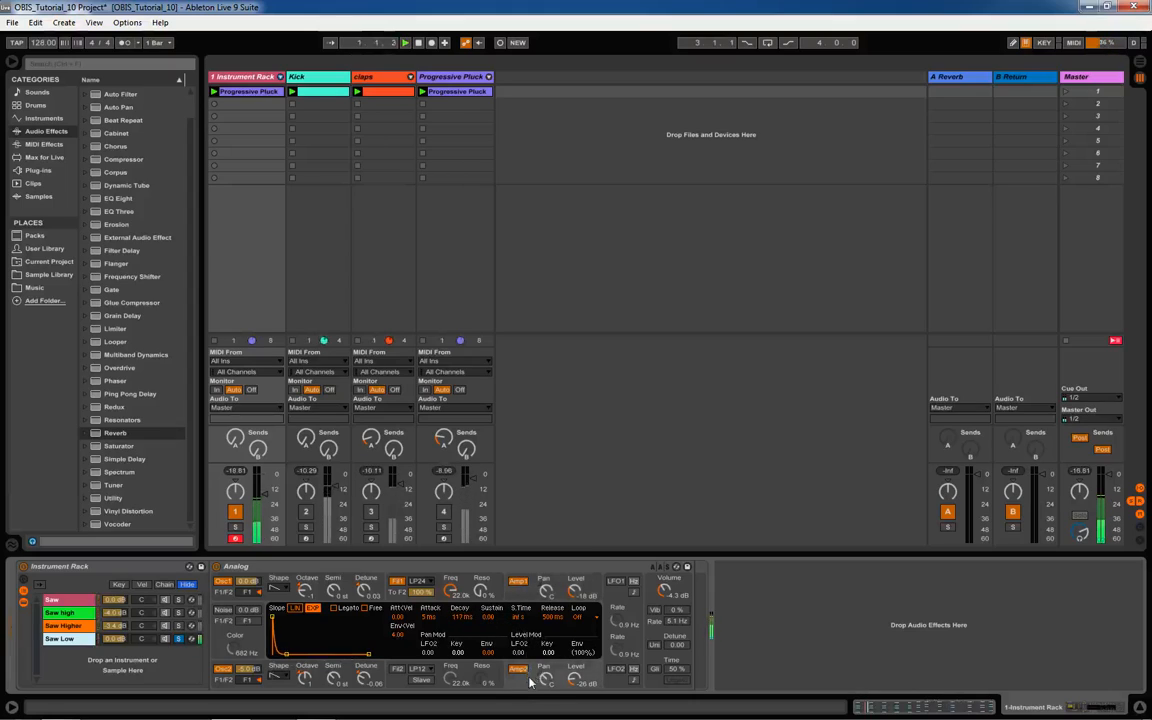
pyautogui.moveTo(464, 618); pyautogui.dragTo(464, 632)
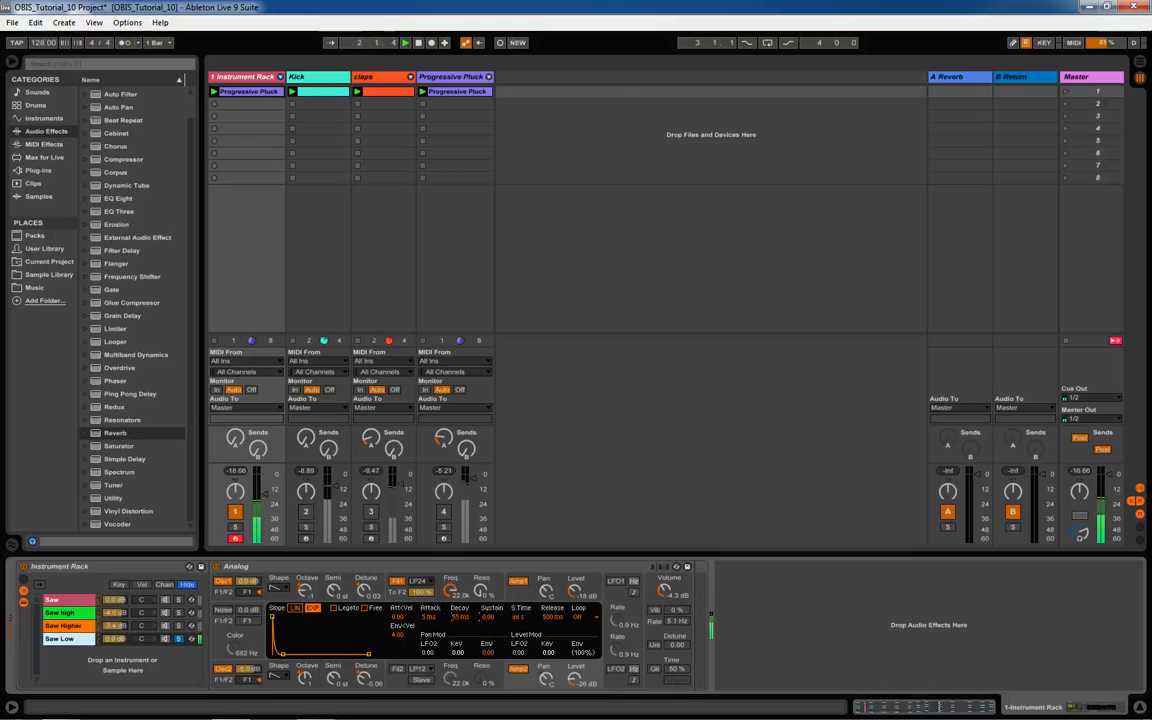
# Change the Saw Low chain's Osc2 to a sine wave at octave 0, play it, and display the Amp1 envelope
pyautogui.click(281, 677)
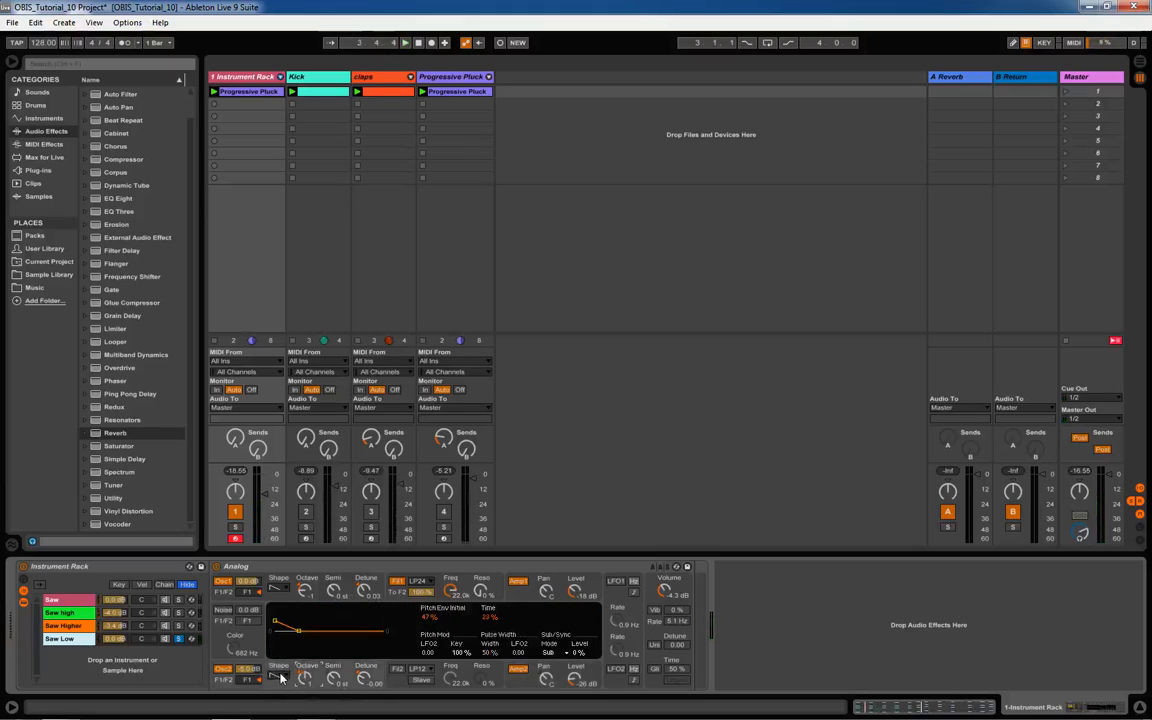
pyautogui.click(281, 677)
pyautogui.click(277, 635)
pyautogui.press('space')
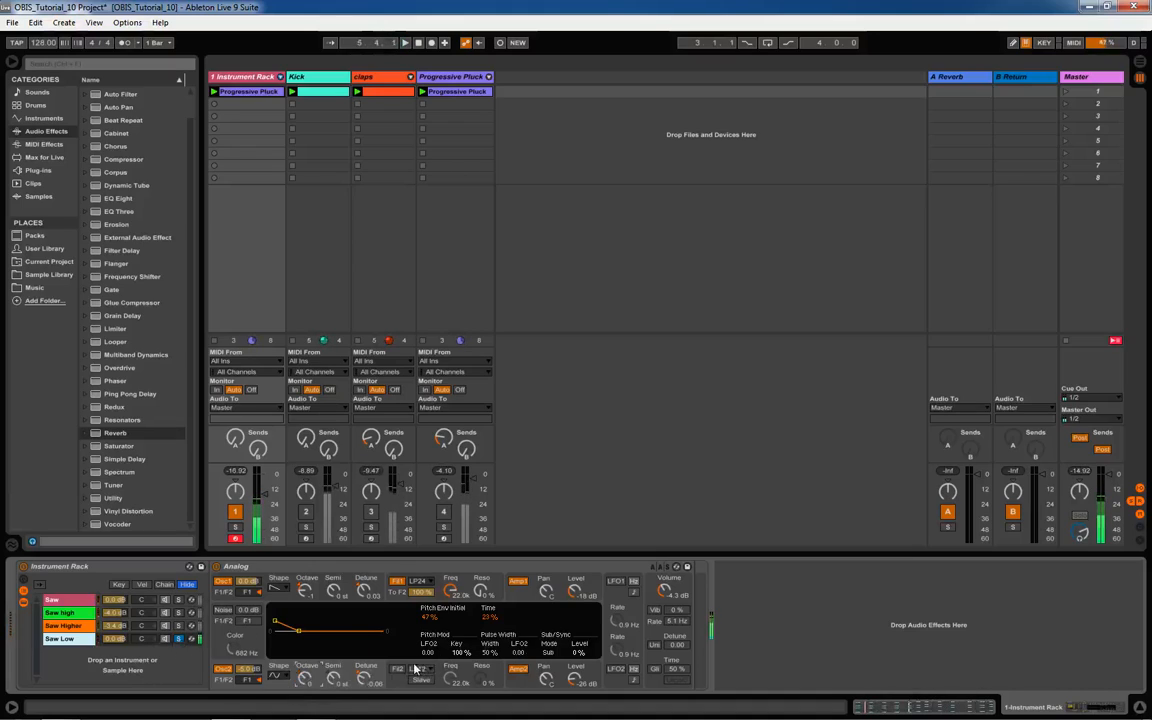
pyautogui.click(517, 582)
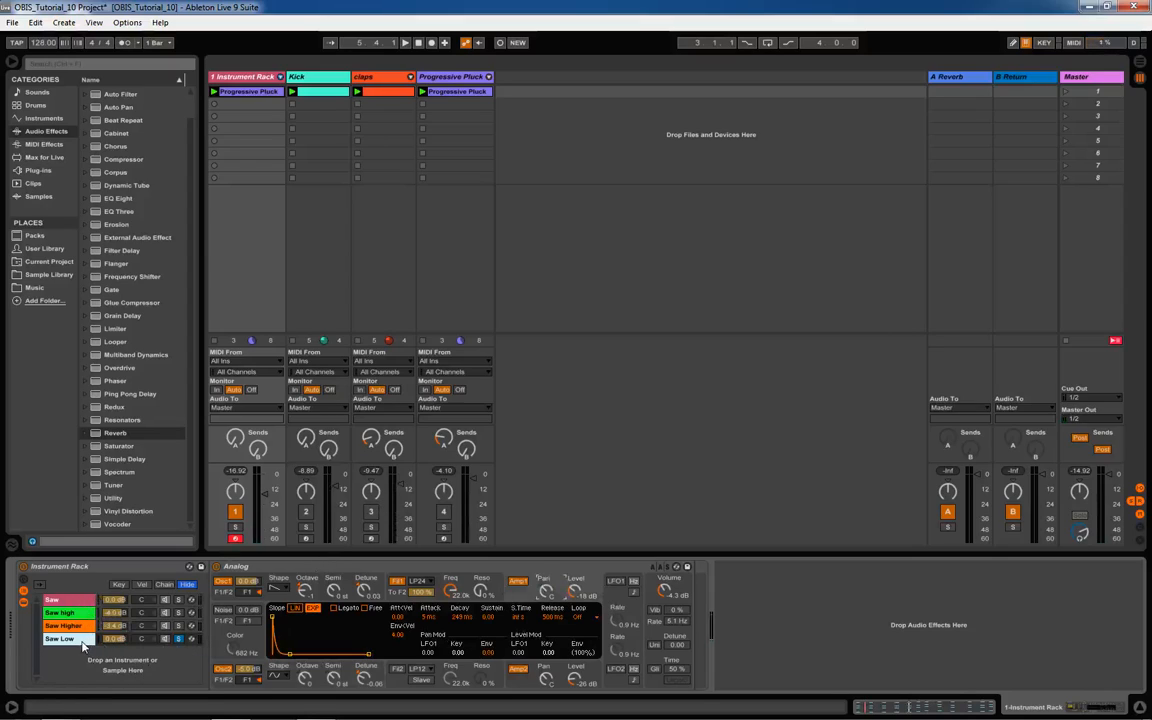
# Add an EQ Eight to the Saw Low chain and start playback
pyautogui.scroll(1, 119, 262)
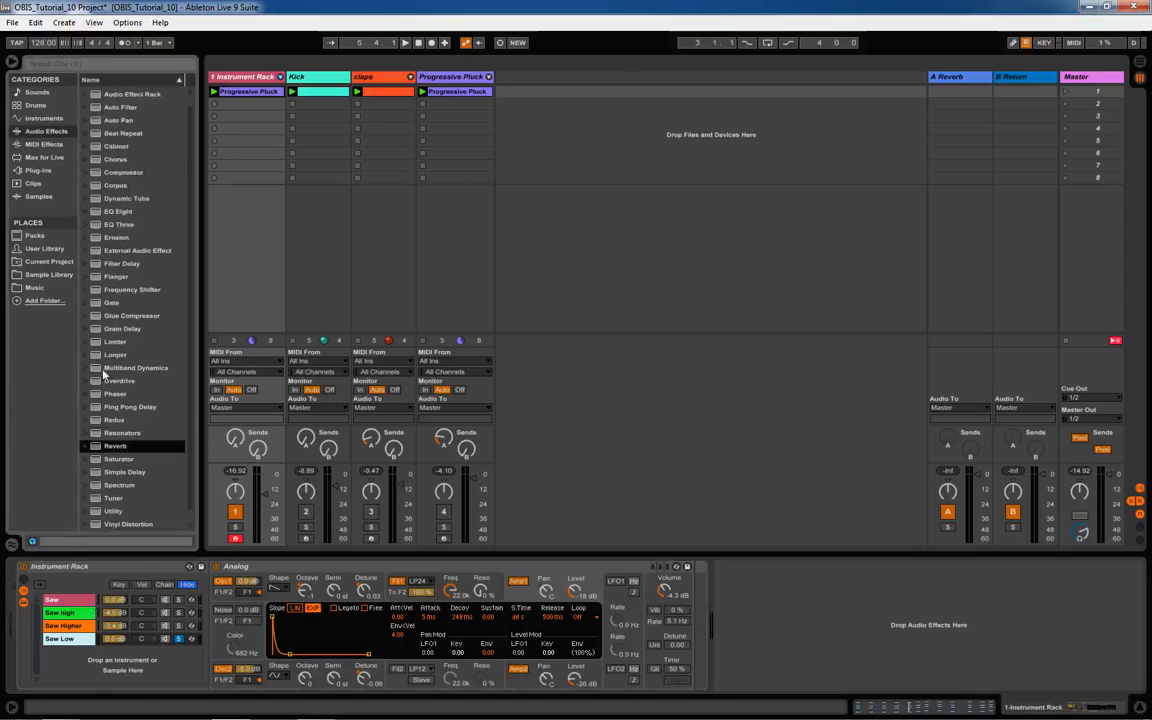
pyautogui.moveTo(113, 213); pyautogui.dragTo(69, 641)
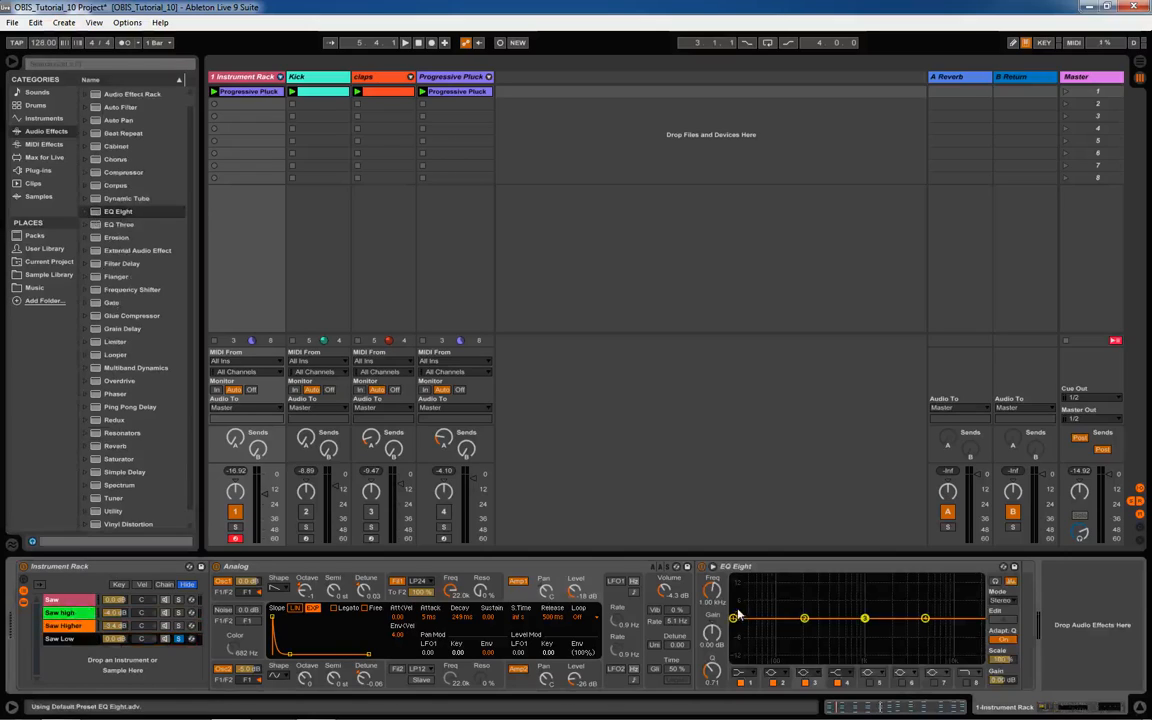
pyautogui.press('space')
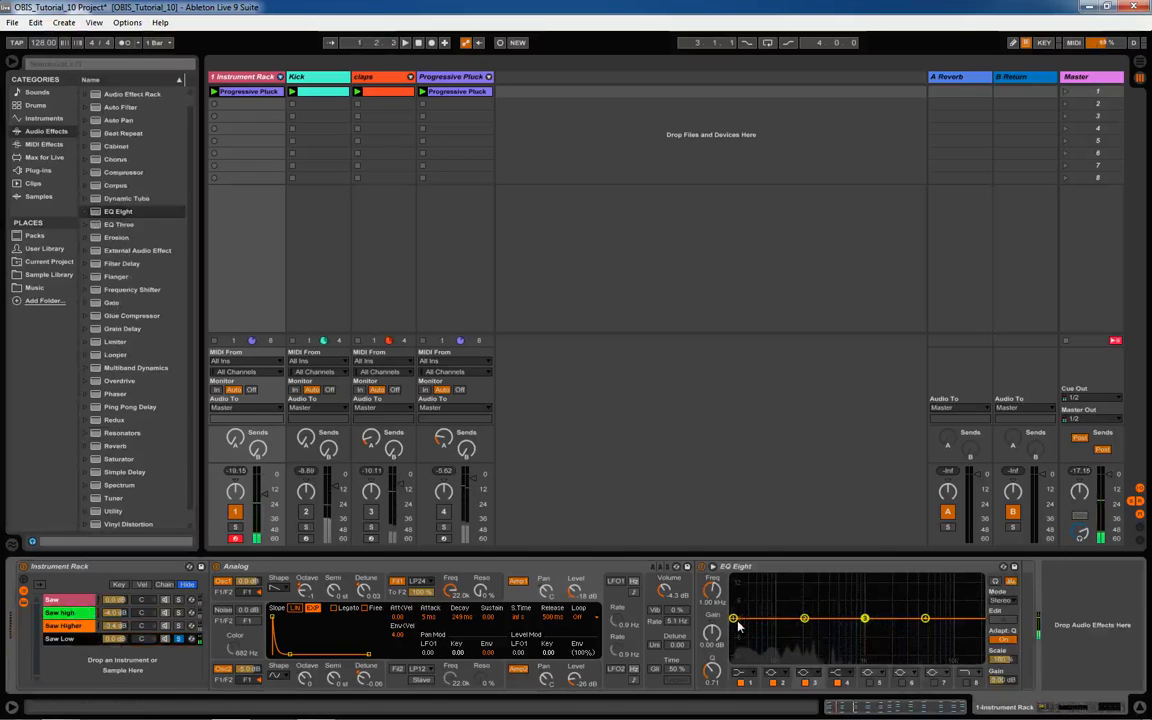
# Make EQ band 1 a low cut at about 73 Hz and dip band 3 by about 2.11 dB at 612 Hz
pyautogui.moveTo(738, 625); pyautogui.dragTo(710, 562)
pyautogui.click(736, 604)
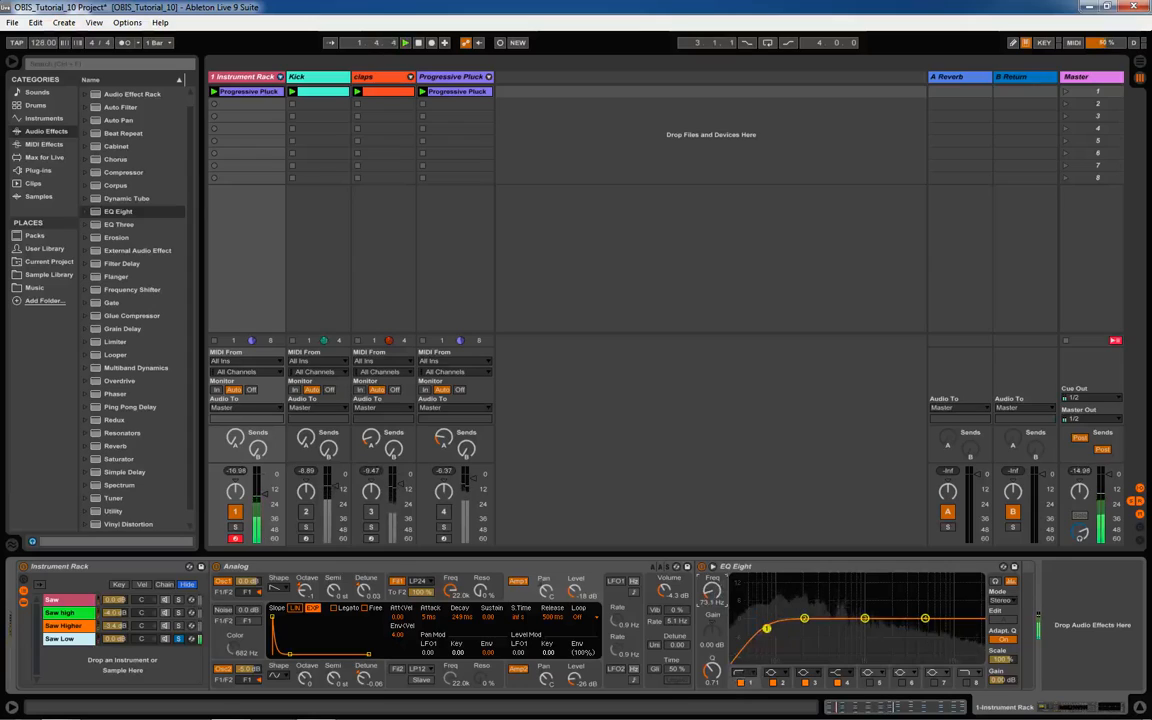
pyautogui.moveTo(868, 625)
pyautogui.mouseDown()
pyautogui.moveTo(816, 630)
pyautogui.moveTo(846, 624)
pyautogui.mouseUp()
pyautogui.press('space')
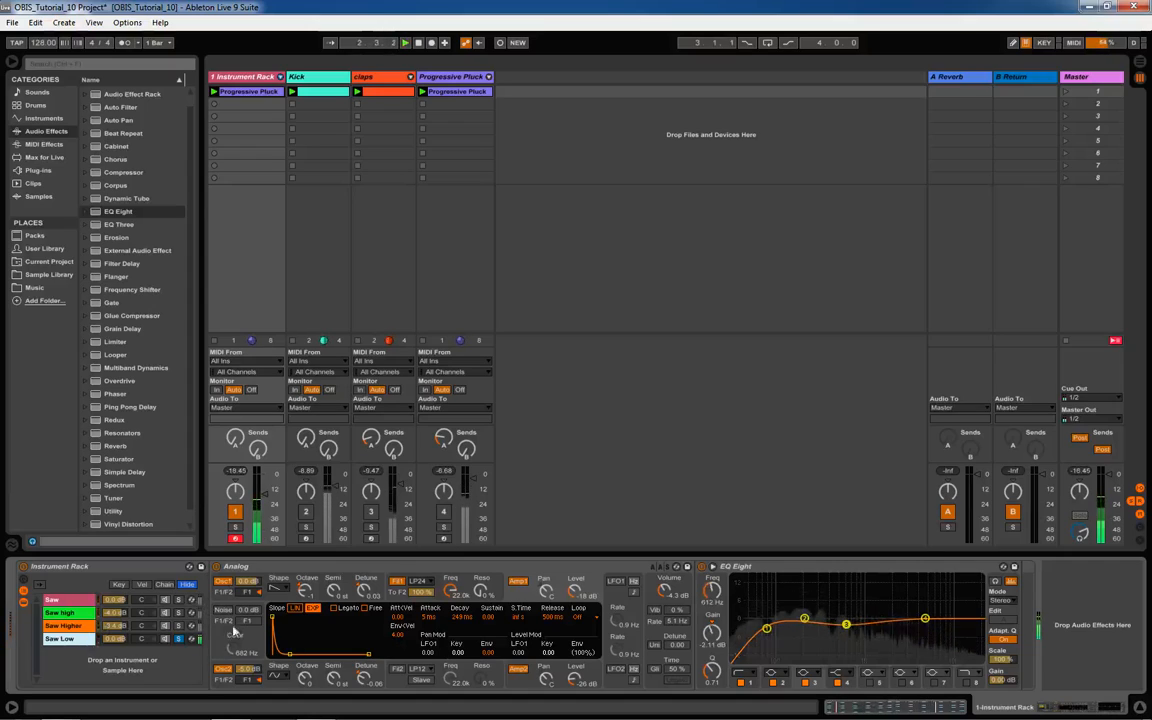
# Set the Saw Low chain's Osc1 pitch envelope to 100% initial and about 16% time during playback
pyautogui.click(310, 582)
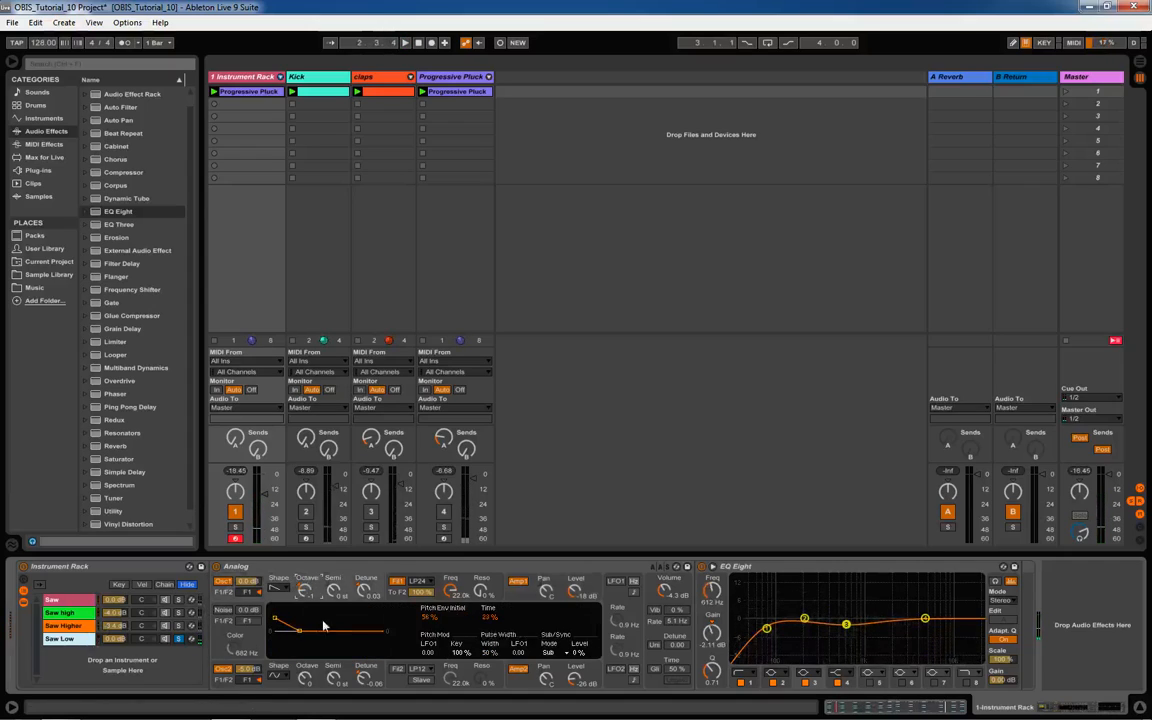
pyautogui.press('space')
pyautogui.moveTo(425, 619); pyautogui.dragTo(425, 600)
pyautogui.moveTo(488, 619); pyautogui.dragTo(428, 600)
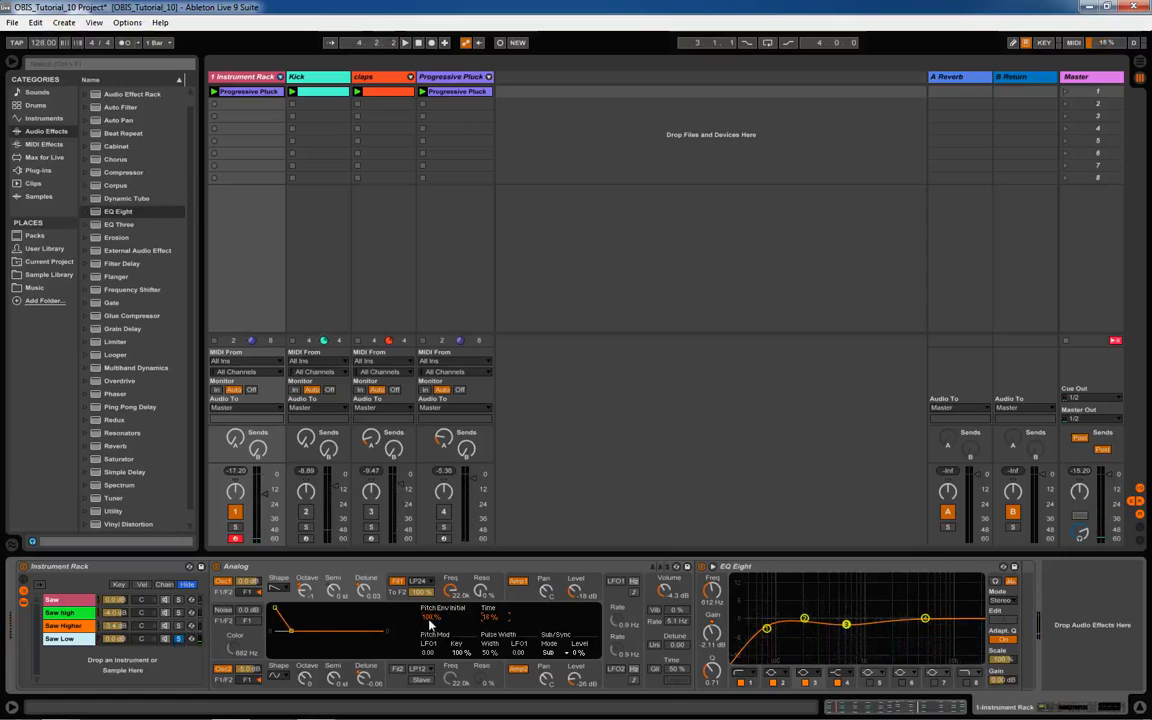
# Set the Saw Low chain's Osc2 pitch envelope to about 91% initial and 12% time during playback
pyautogui.click(517, 684)
pyautogui.click(273, 685)
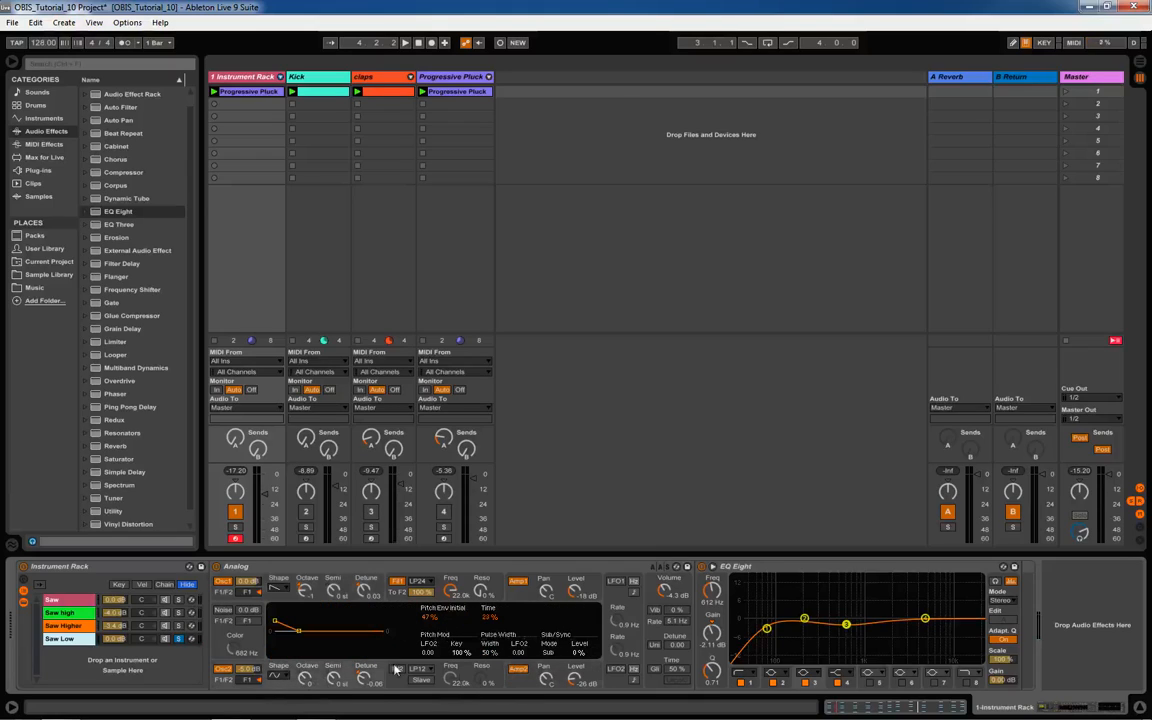
pyautogui.press('space')
pyautogui.moveTo(440, 617); pyautogui.dragTo(440, 564)
pyautogui.moveTo(489, 617); pyautogui.dragTo(489, 631)
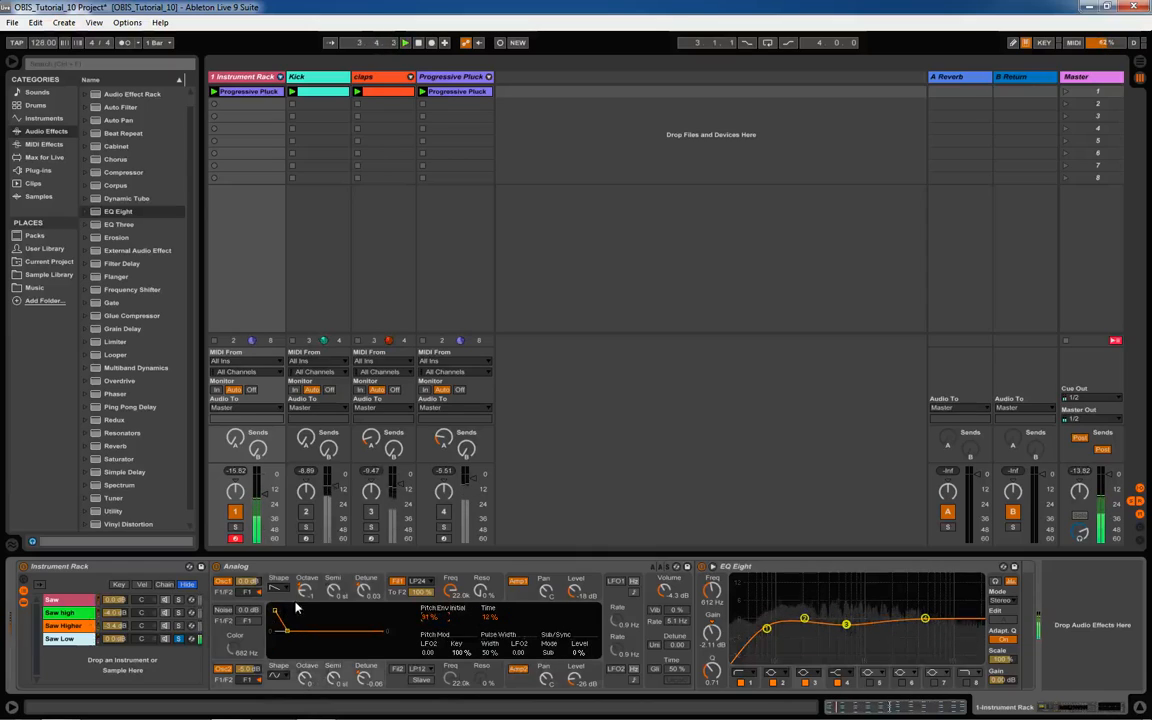
# Add the Saw Higher, Saw high and Saw chains to the solo so all four layers play together
pyautogui.keyDown('ctrl'); pyautogui.click(179, 626); pyautogui.keyUp('ctrl')
pyautogui.keyDown('ctrl'); pyautogui.click(179, 613); pyautogui.keyUp('ctrl')
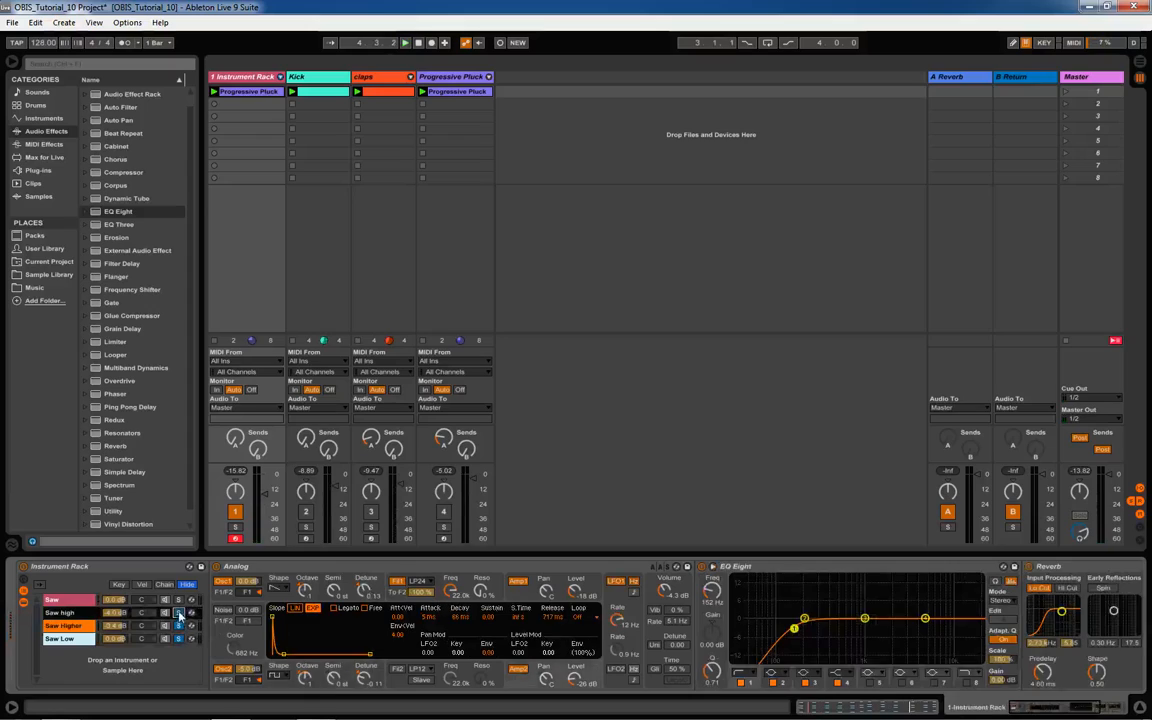
pyautogui.keyDown('ctrl'); pyautogui.click(180, 601); pyautogui.keyUp('ctrl')
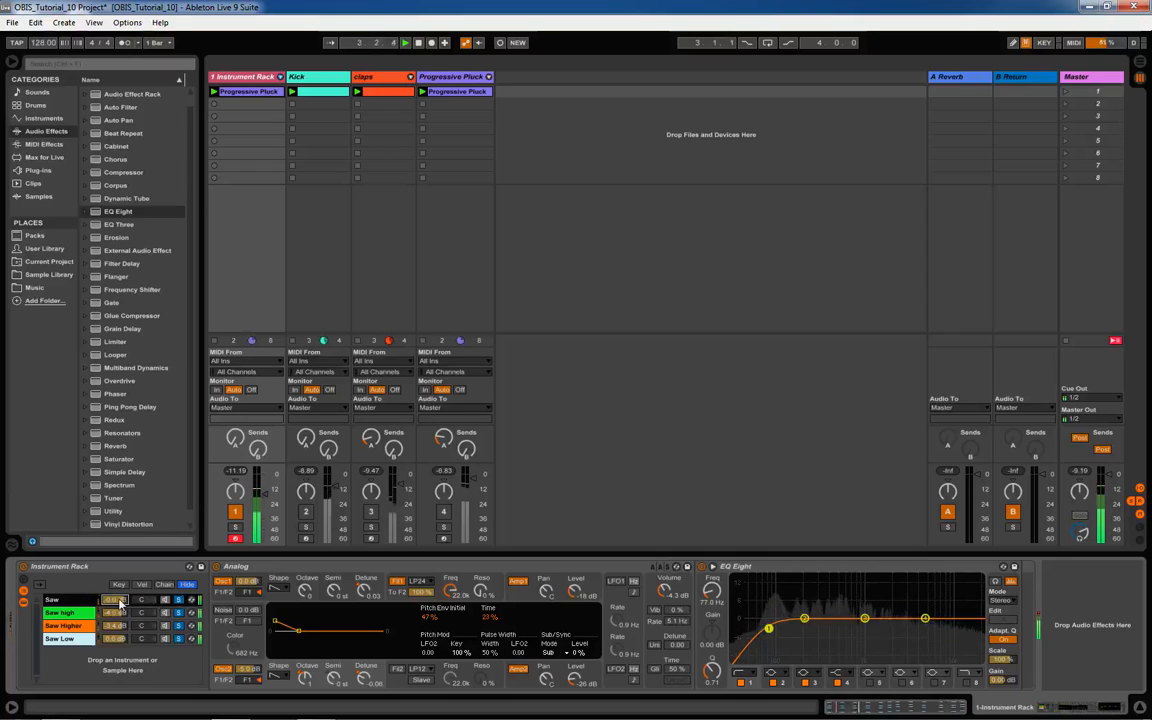
# Set the chain volumes to about -3.0 dB for Saw, -4.6 dB for Saw high, -4.3 dB for Saw Higher and -3.7 dB for Saw Low
pyautogui.click(120, 626)
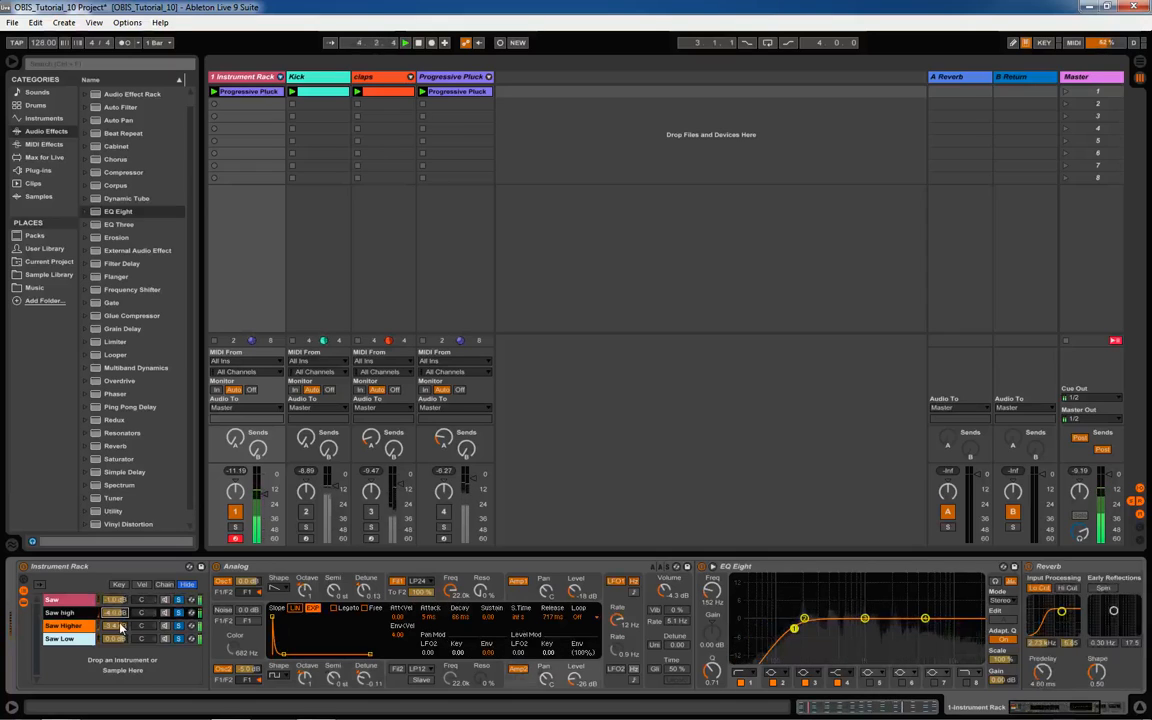
pyautogui.click(117, 641)
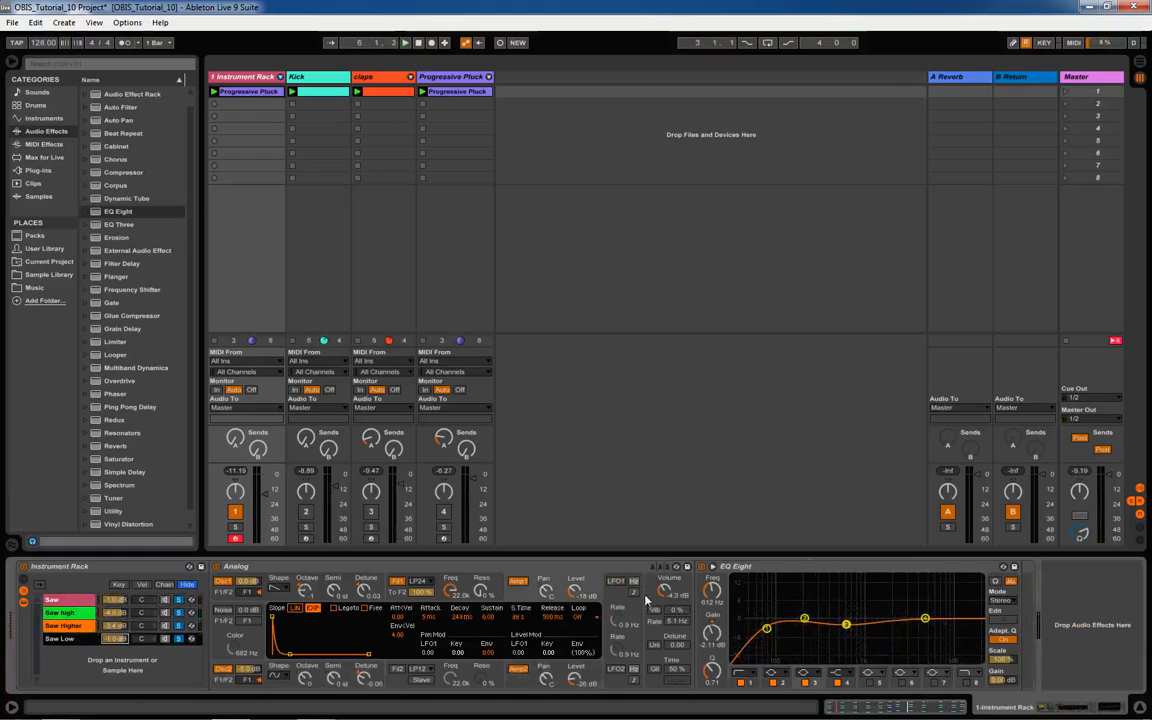
pyautogui.click(120, 601)
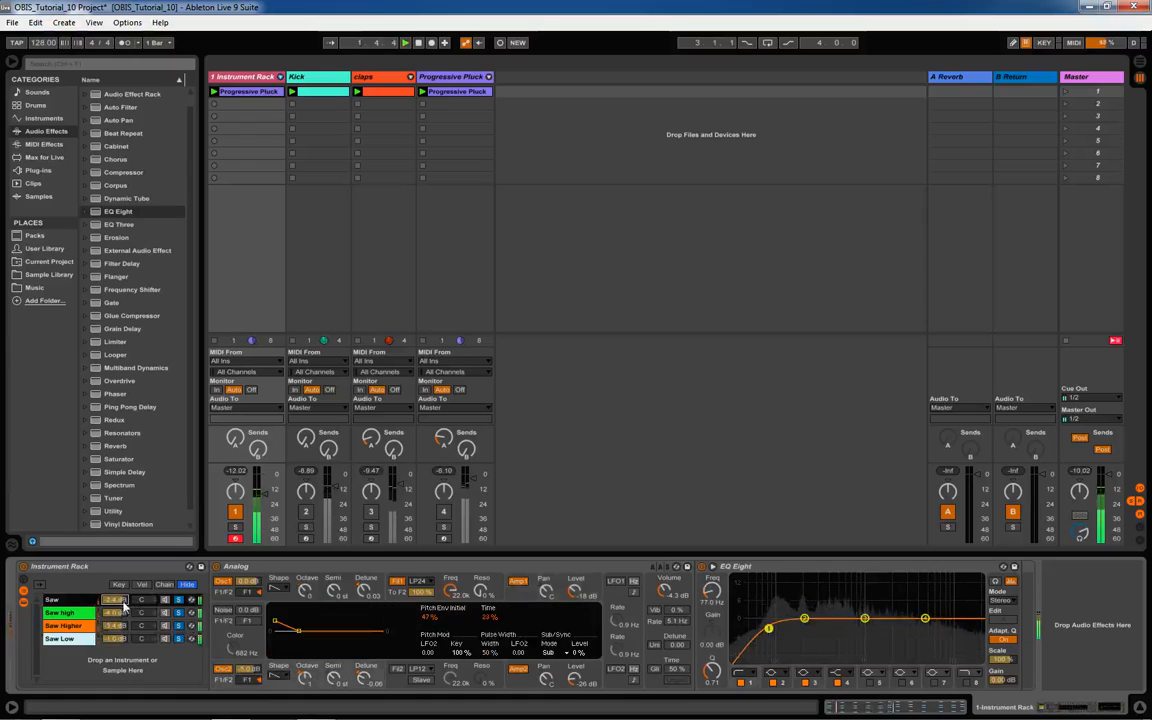
pyautogui.click(115, 640)
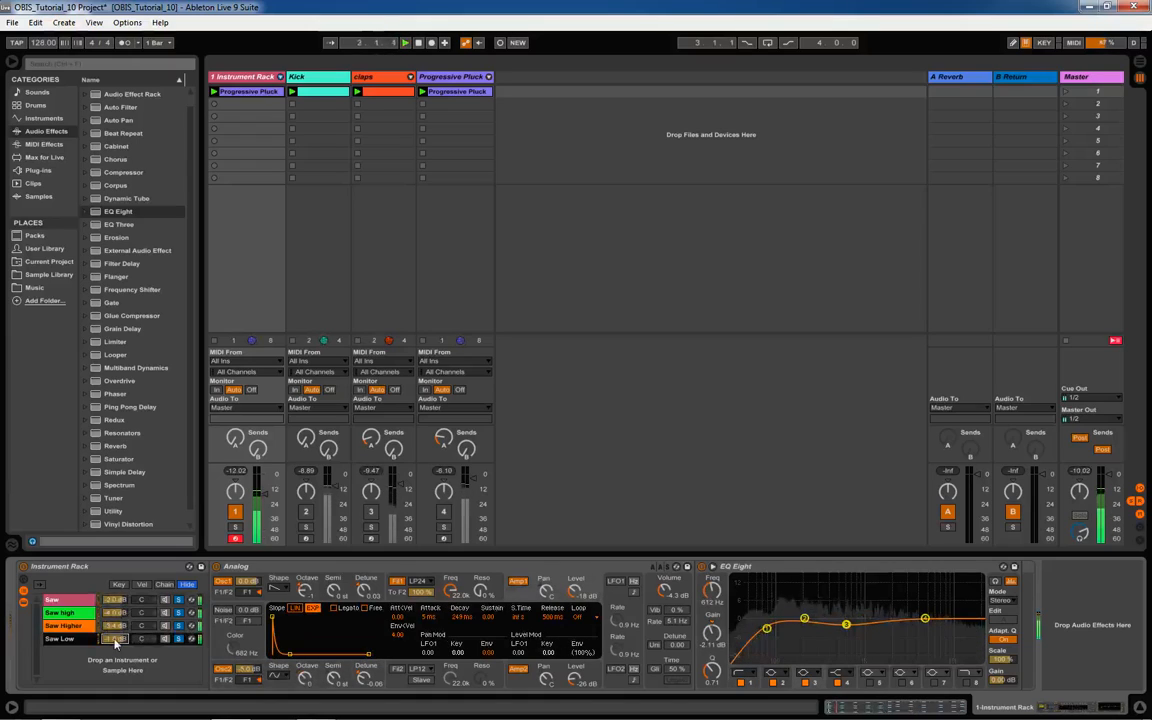
pyautogui.click(115, 641)
pyautogui.click(122, 614)
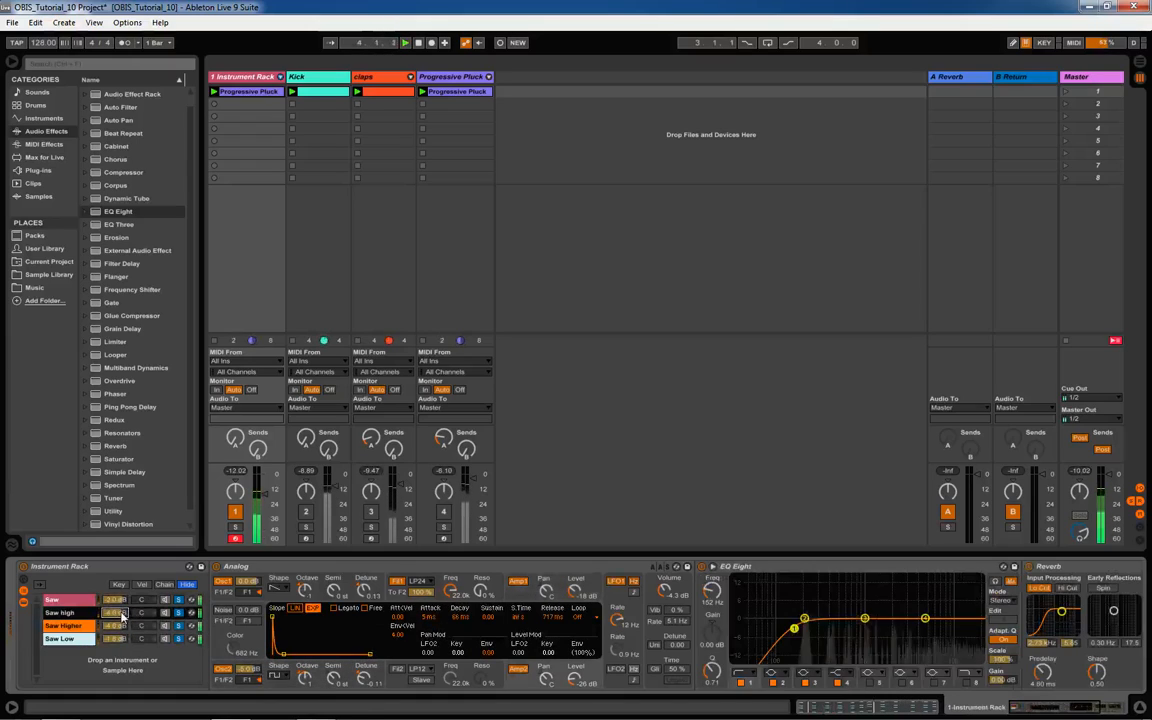
pyautogui.click(121, 627)
pyautogui.click(121, 639)
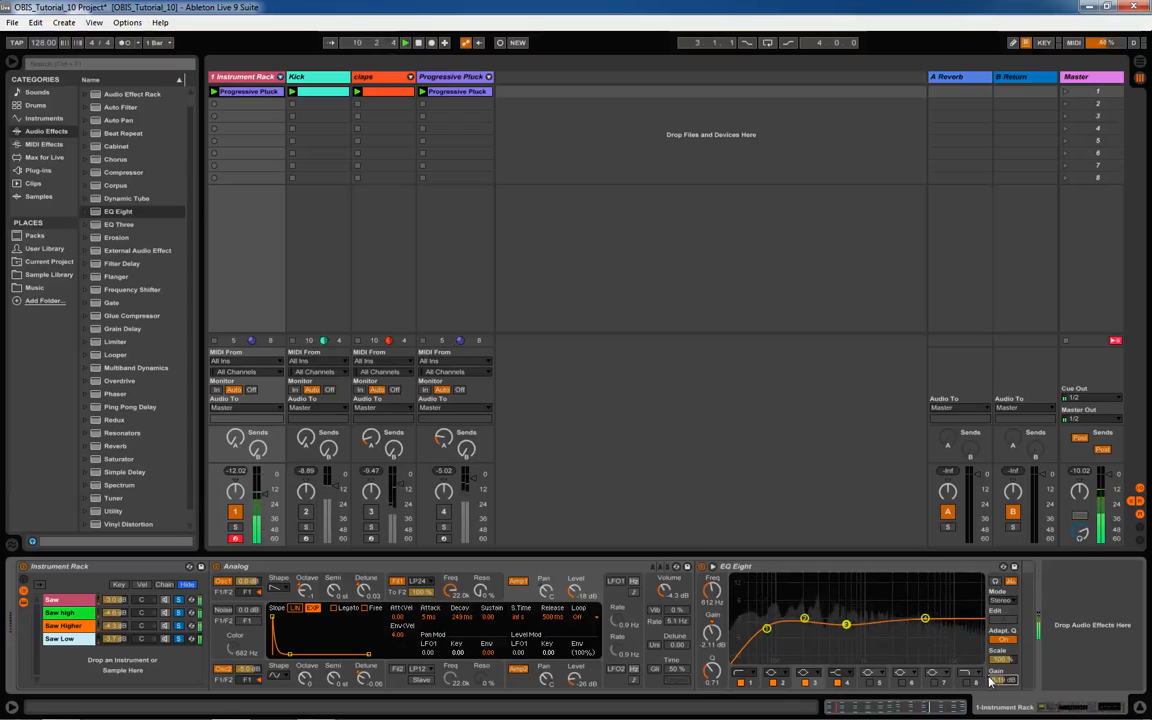
# Try different output gains on the Saw Low chain's EQ Eight and reset the gain to 0.00 dB
pyautogui.moveTo(1001, 682); pyautogui.dragTo(1004, 686)
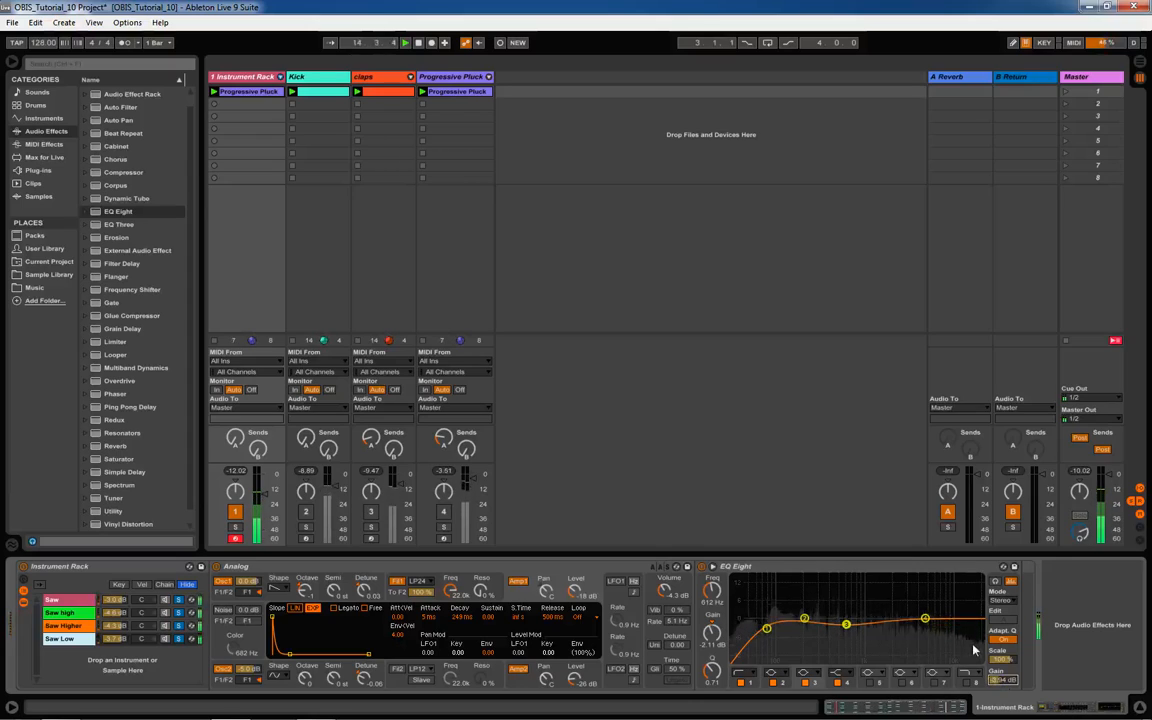
pyautogui.moveTo(1004, 681); pyautogui.dragTo(1008, 692)
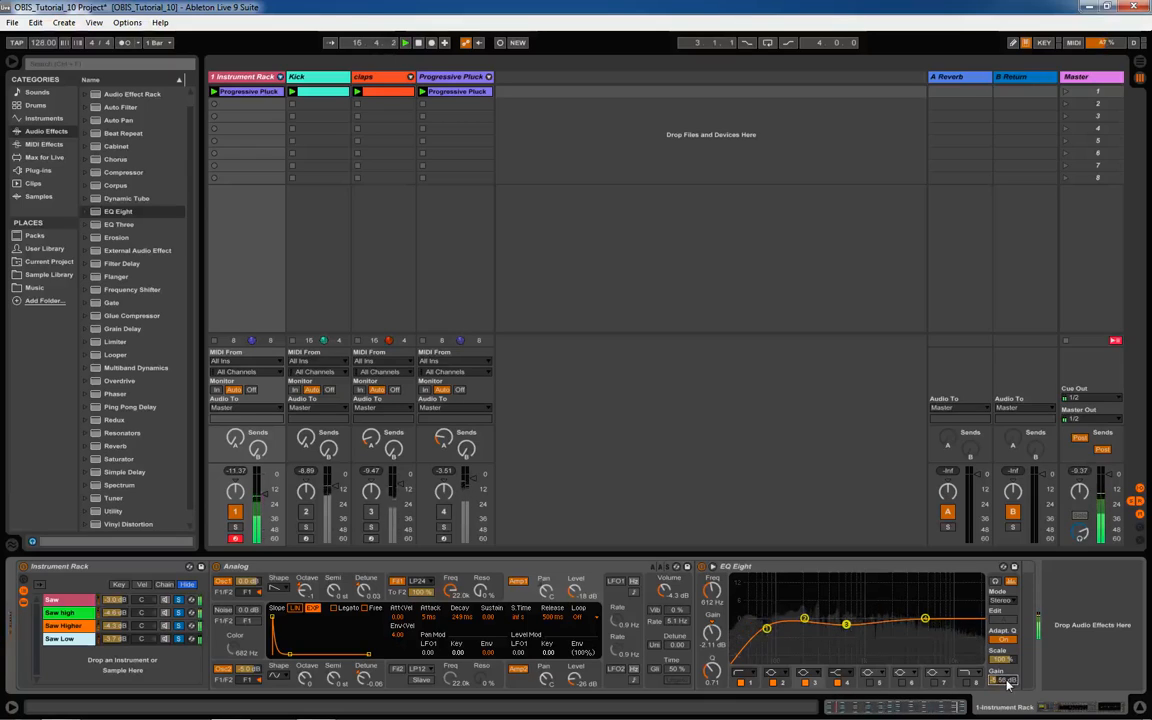
pyautogui.press('Delete')
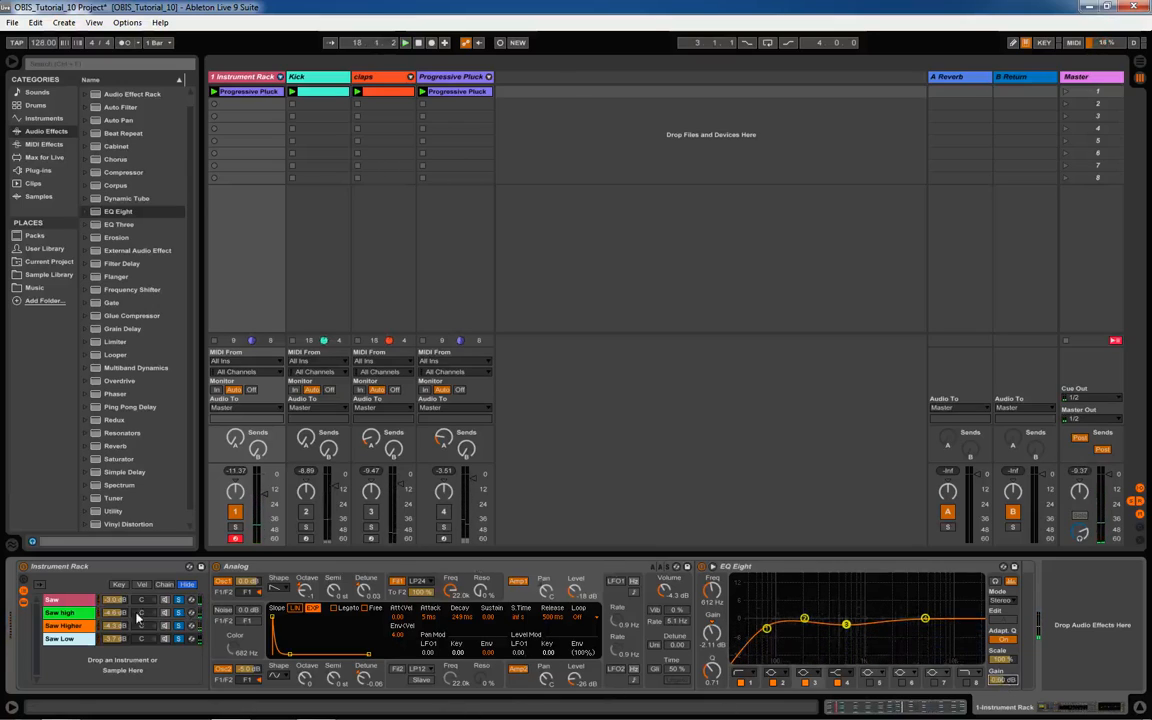
# Lower the Osc2 level in the Saw Higher chain's Analog while the clip plays
pyautogui.click(74, 626)
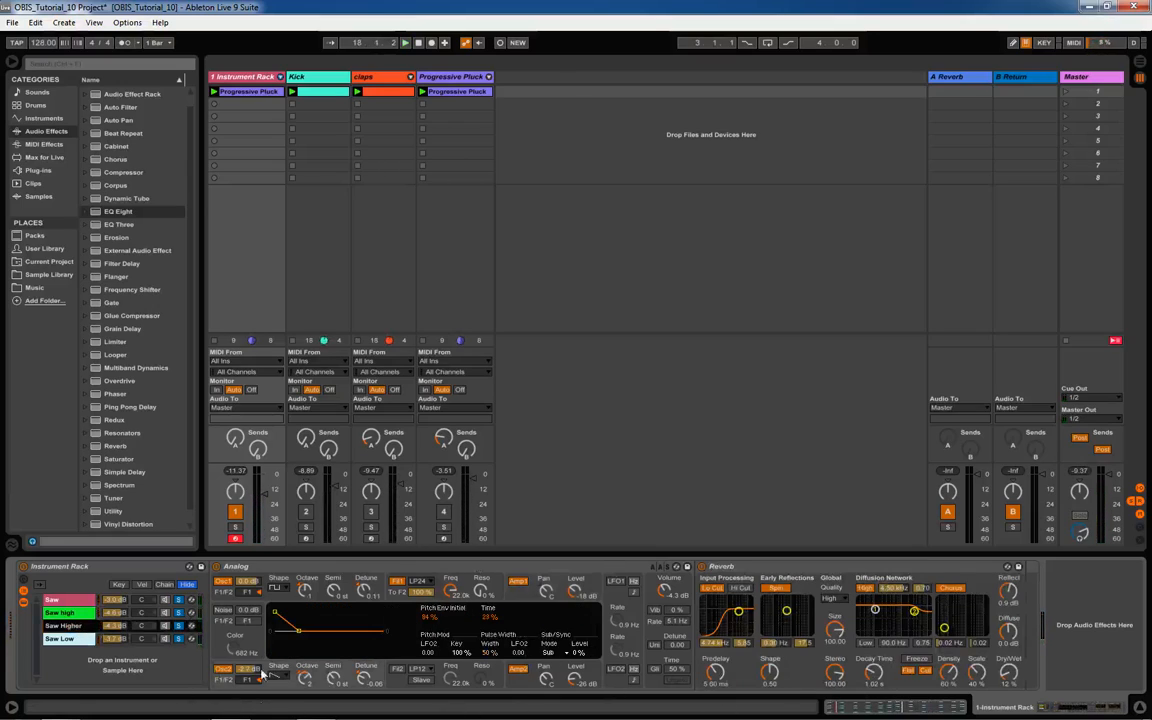
pyautogui.click(252, 569)
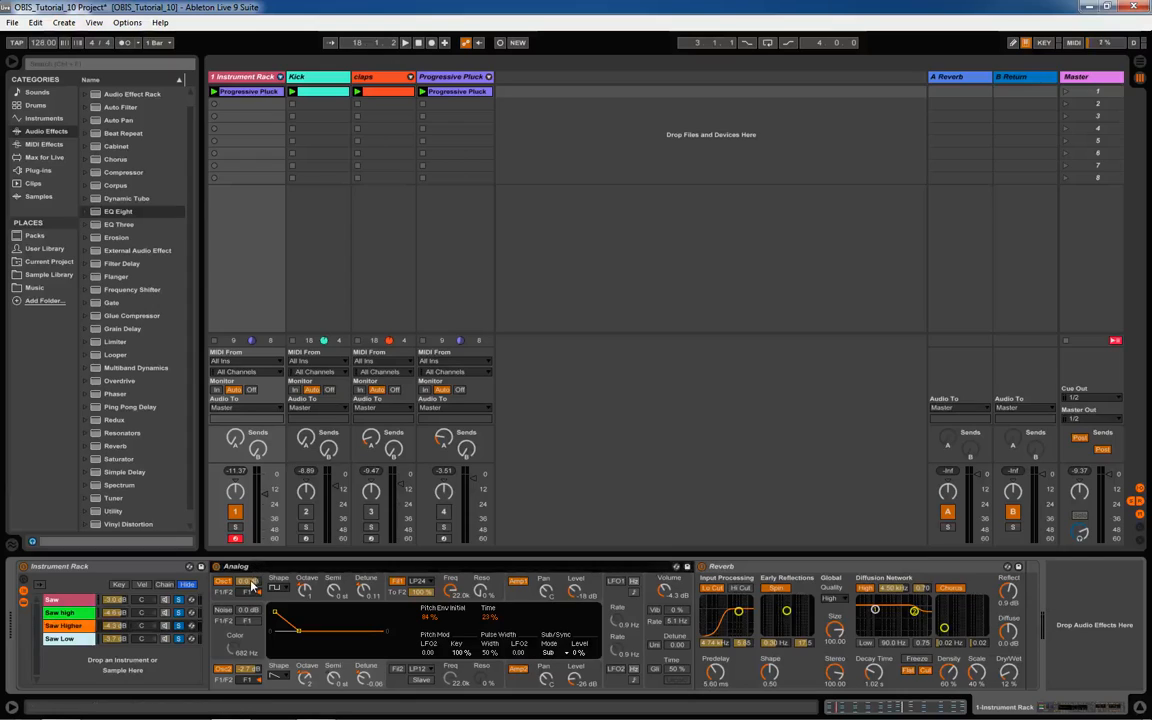
pyautogui.press('space')
pyautogui.click(252, 669)
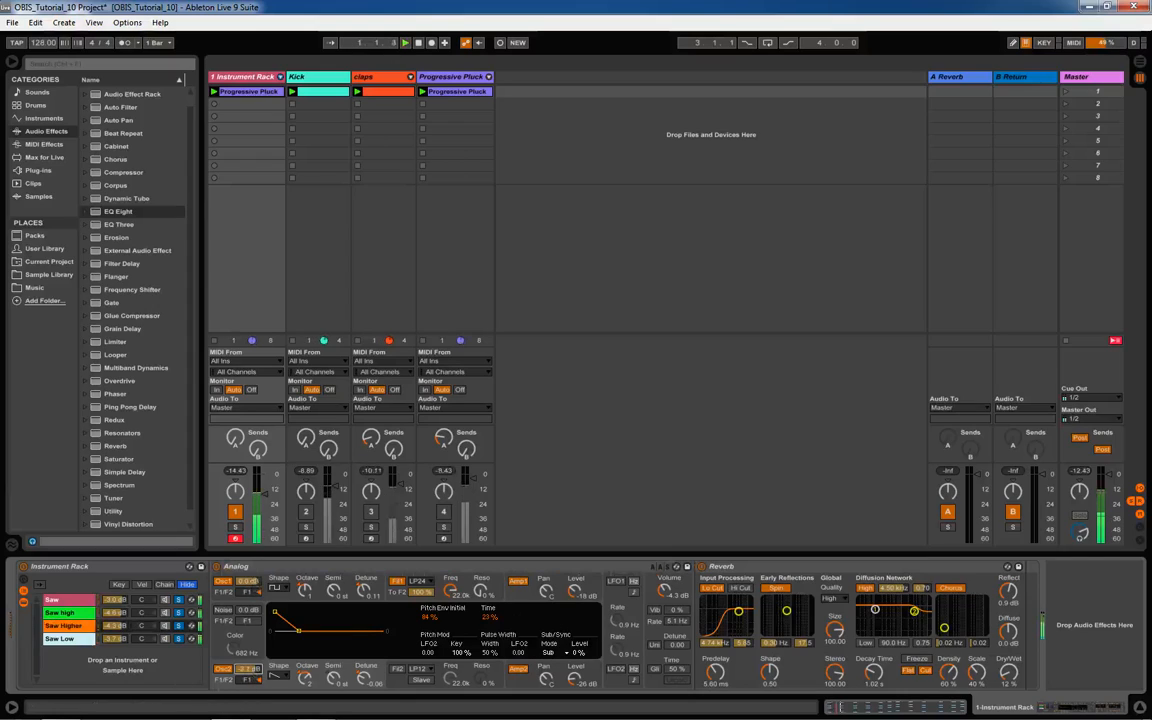
pyautogui.click(76, 627)
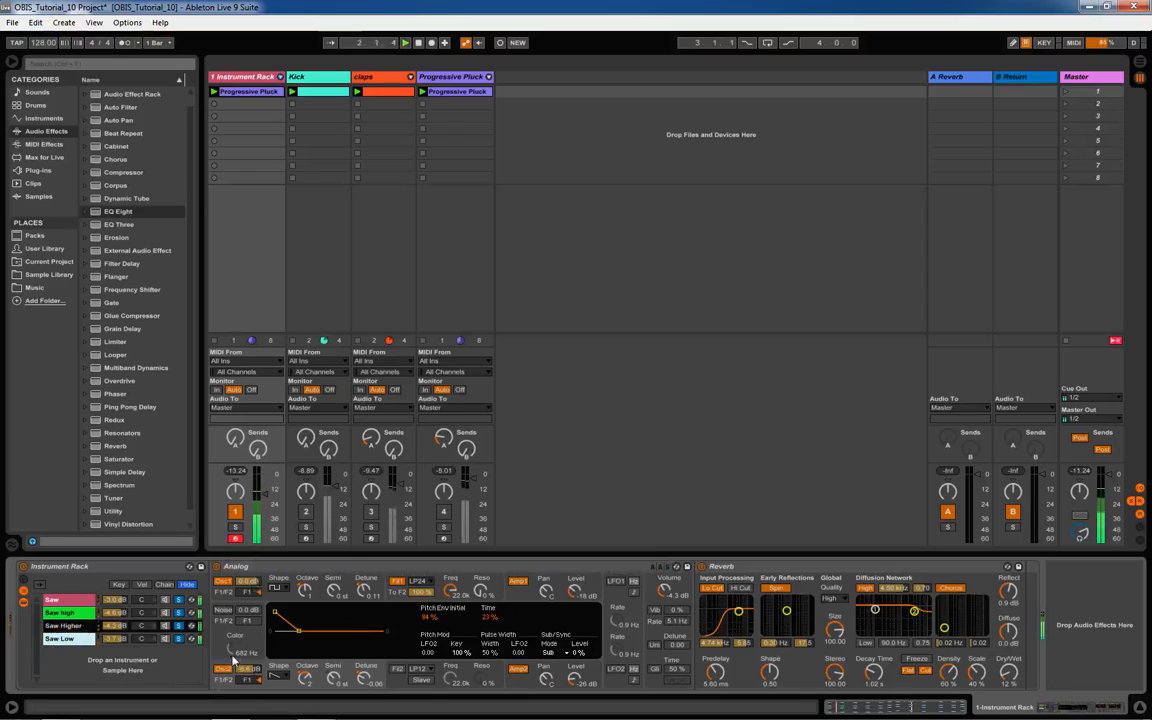
pyautogui.click(254, 671)
# Set the Saw chain's Osc2 level to -5.4 dB and Analog volume to -8.2 dB, and reduce the Saw Higher chain's Analog volume to about -6 dB
pyautogui.click(73, 614)
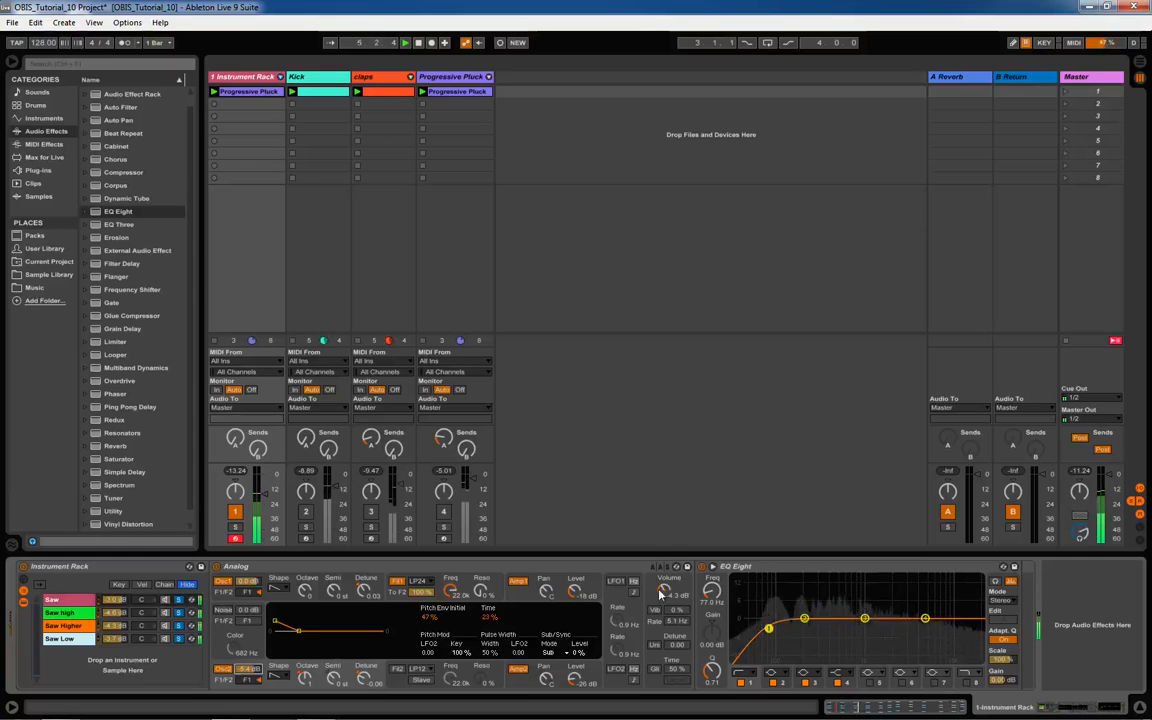
pyautogui.click(670, 597)
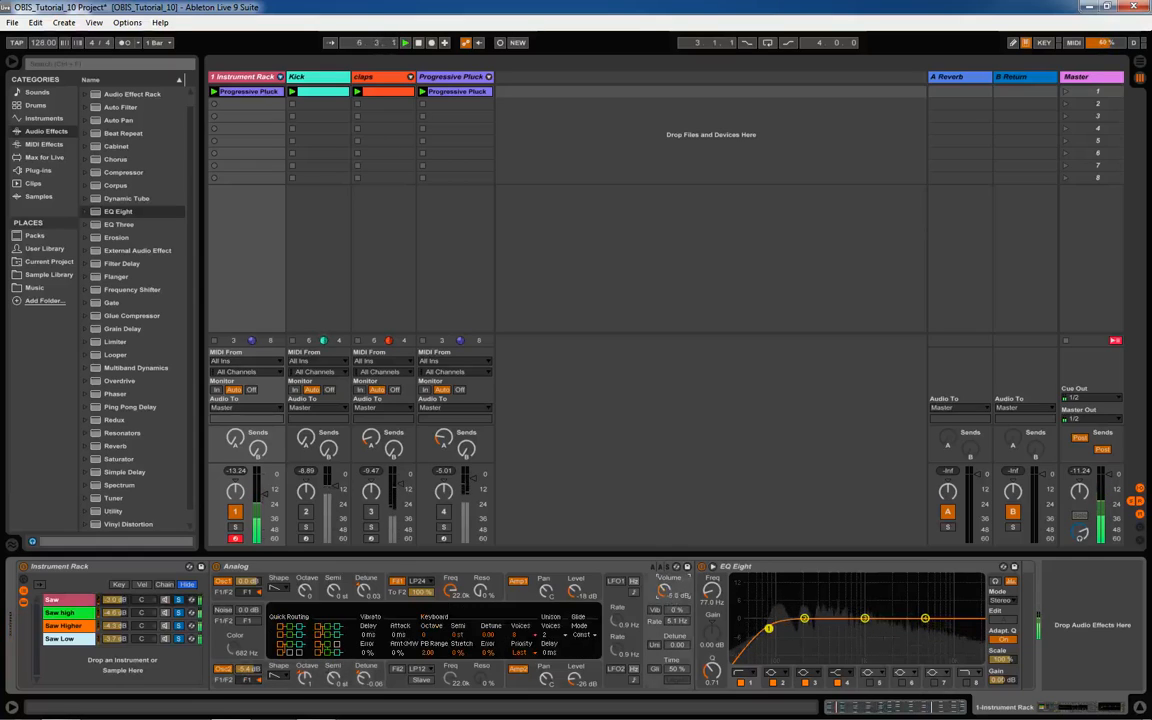
pyautogui.click(70, 626)
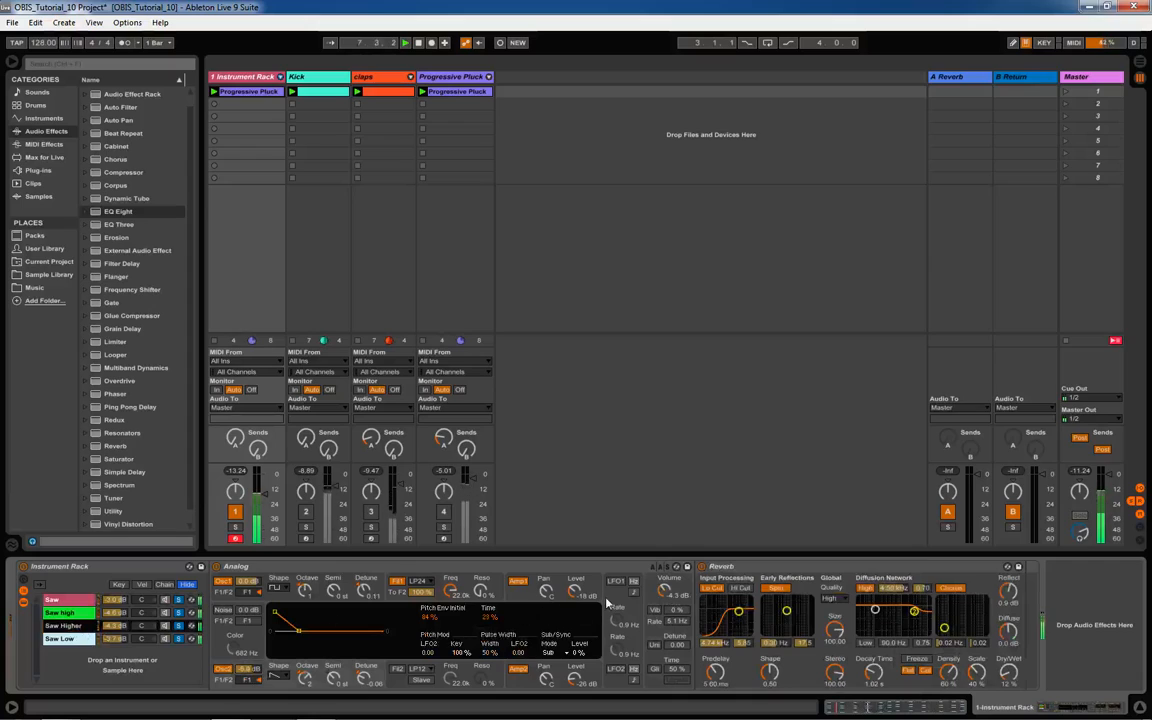
pyautogui.click(666, 595)
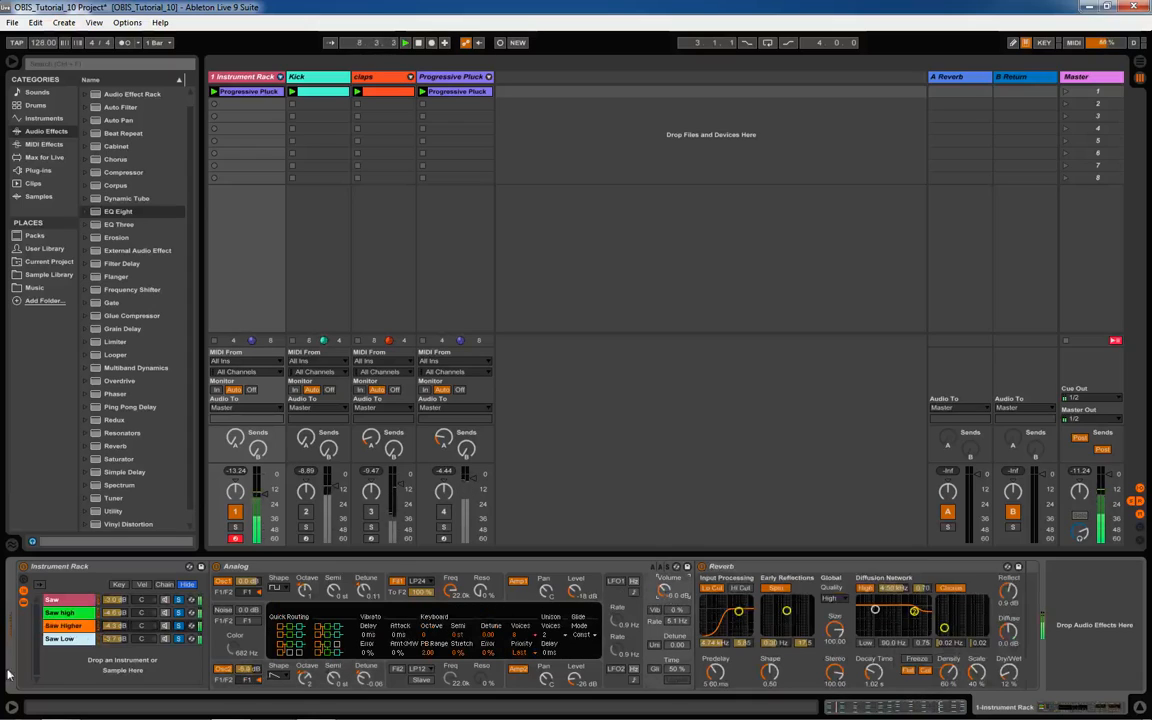
pyautogui.click(84, 602)
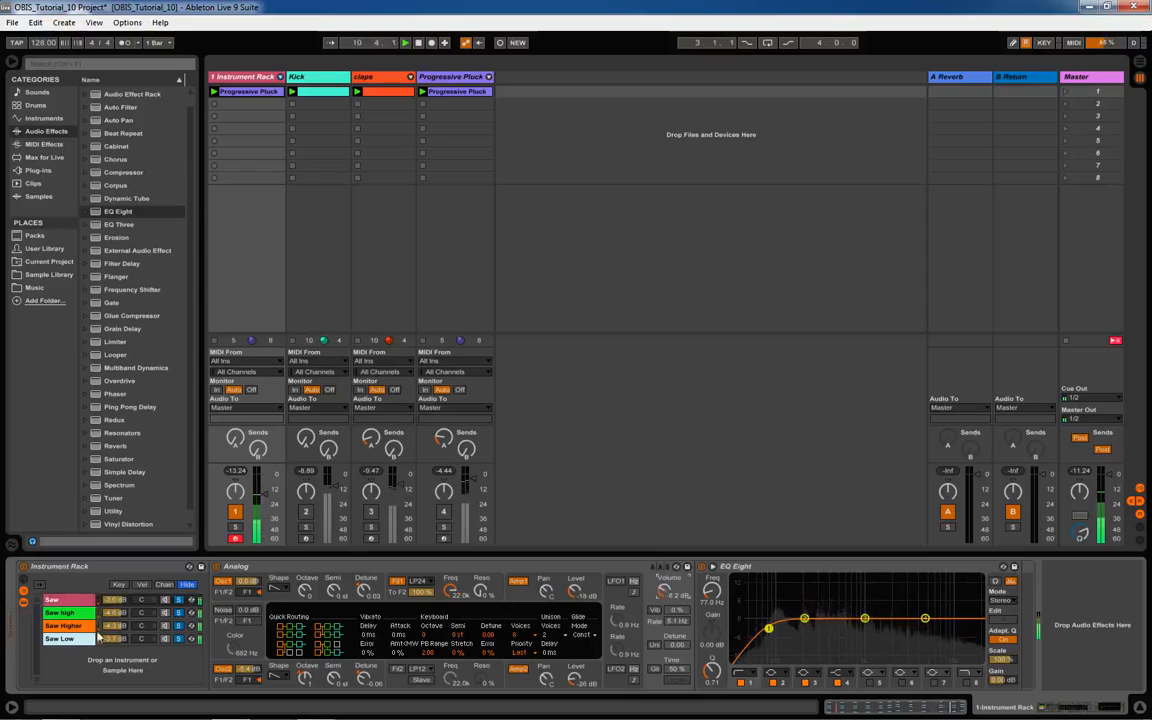
# Lower the Saw Higher chain's Analog volume to about -8.6 dB and turn off solo on all four chains
pyautogui.click(57, 640)
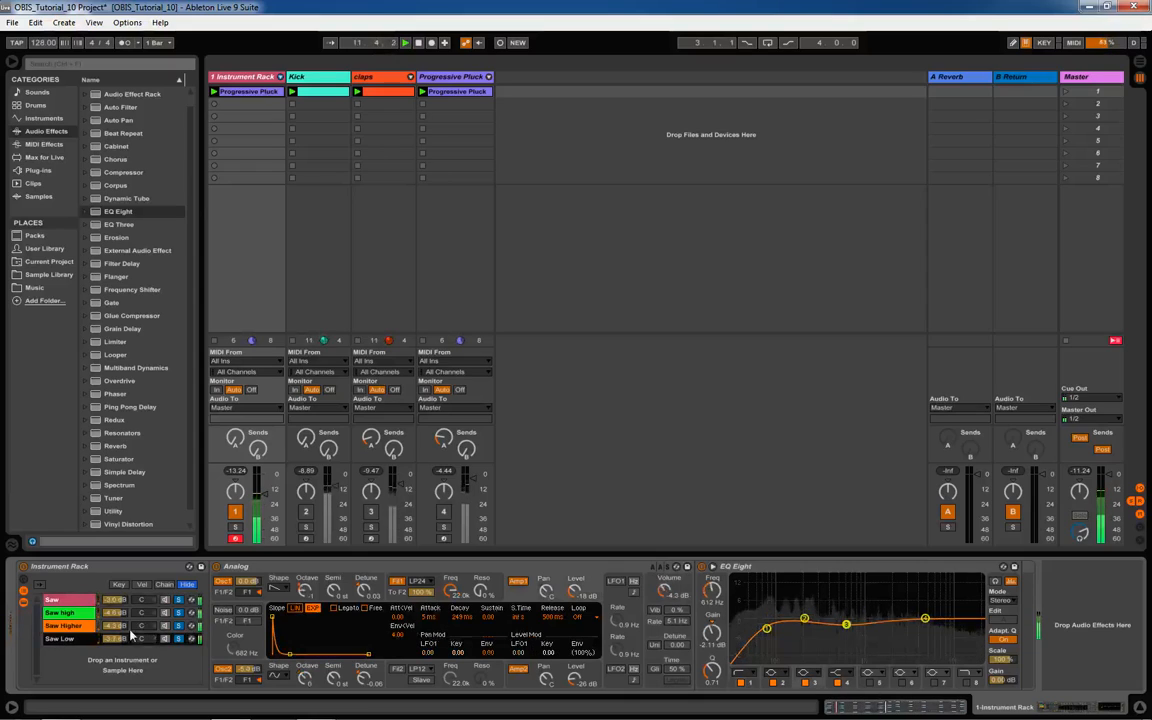
pyautogui.click(80, 638)
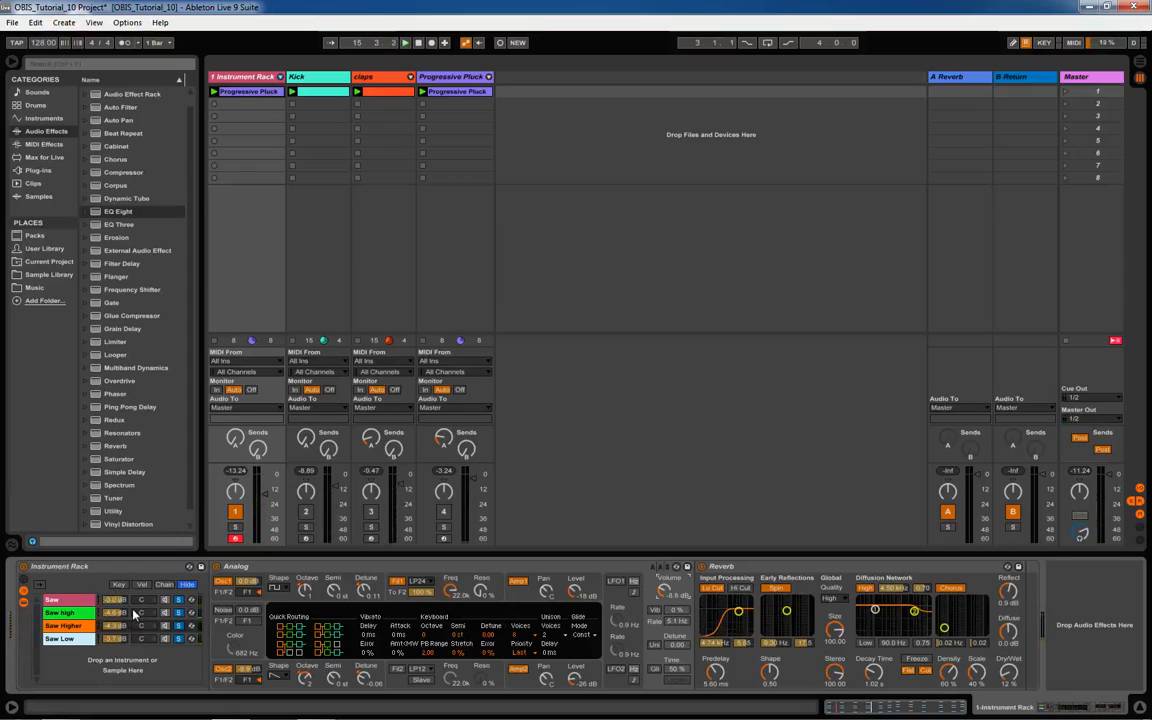
pyautogui.click(85, 626)
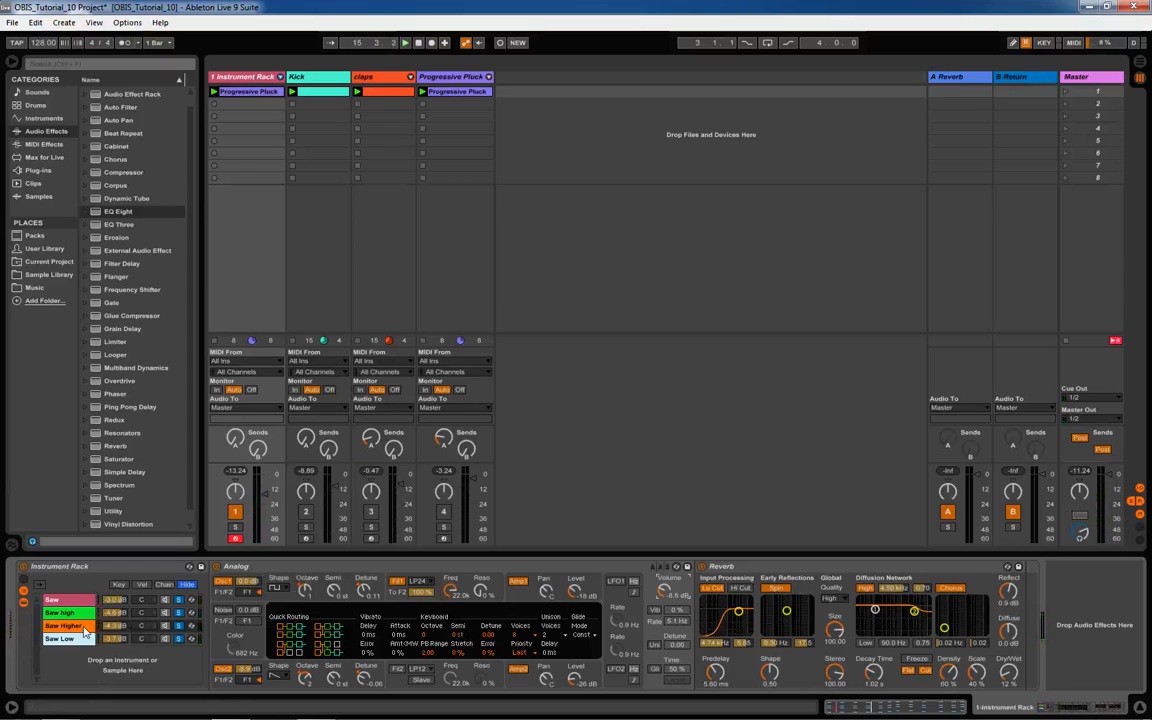
pyautogui.click(177, 641)
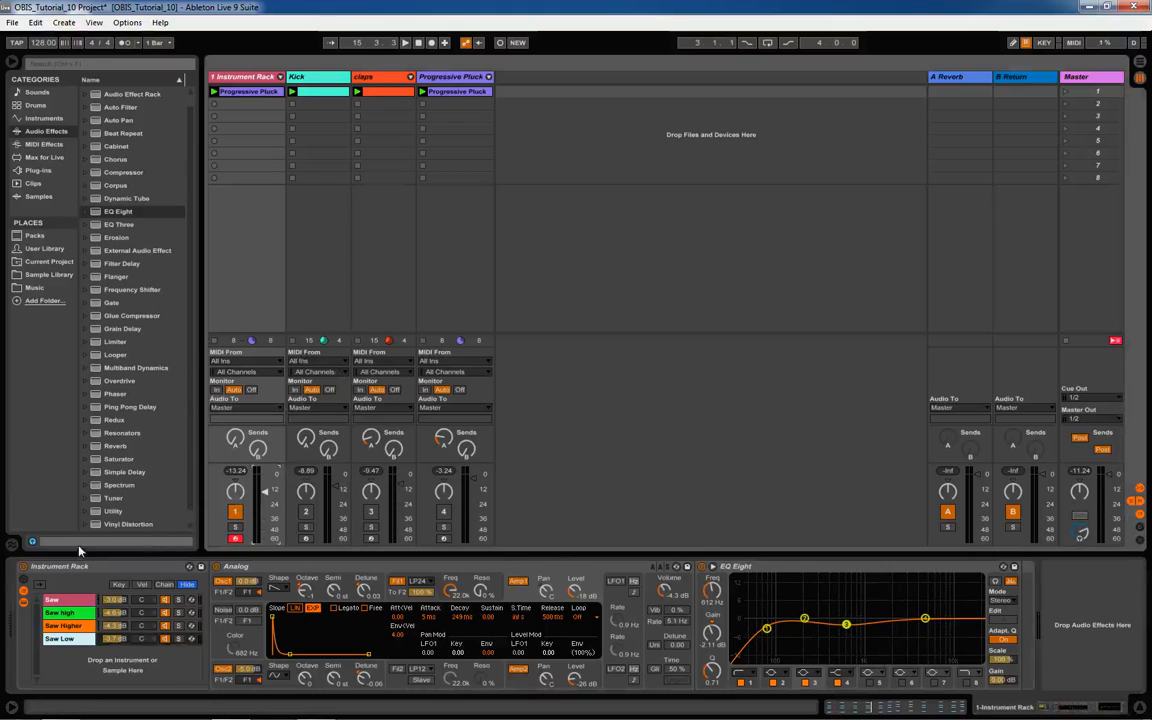
# Raise the Instrument Rack track's volume to about -6 dB during playback and lower the Saw Low chain's volume
pyautogui.press('space')
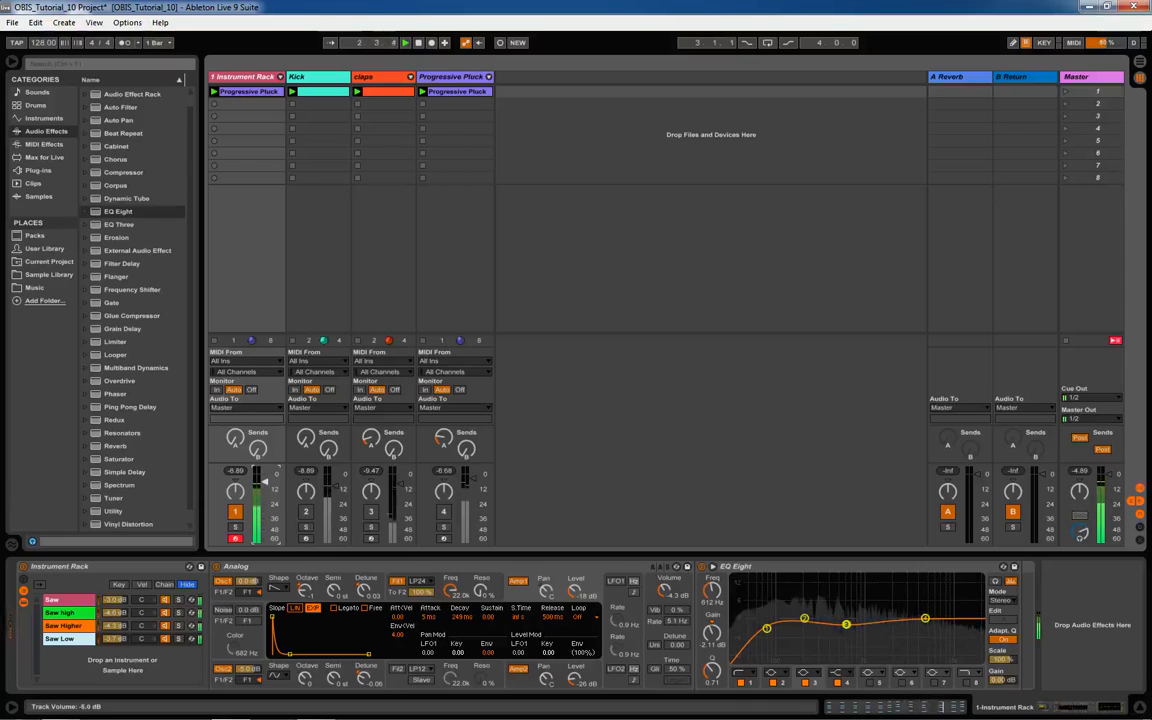
pyautogui.moveTo(265, 482); pyautogui.dragTo(265, 480)
pyautogui.click(113, 640)
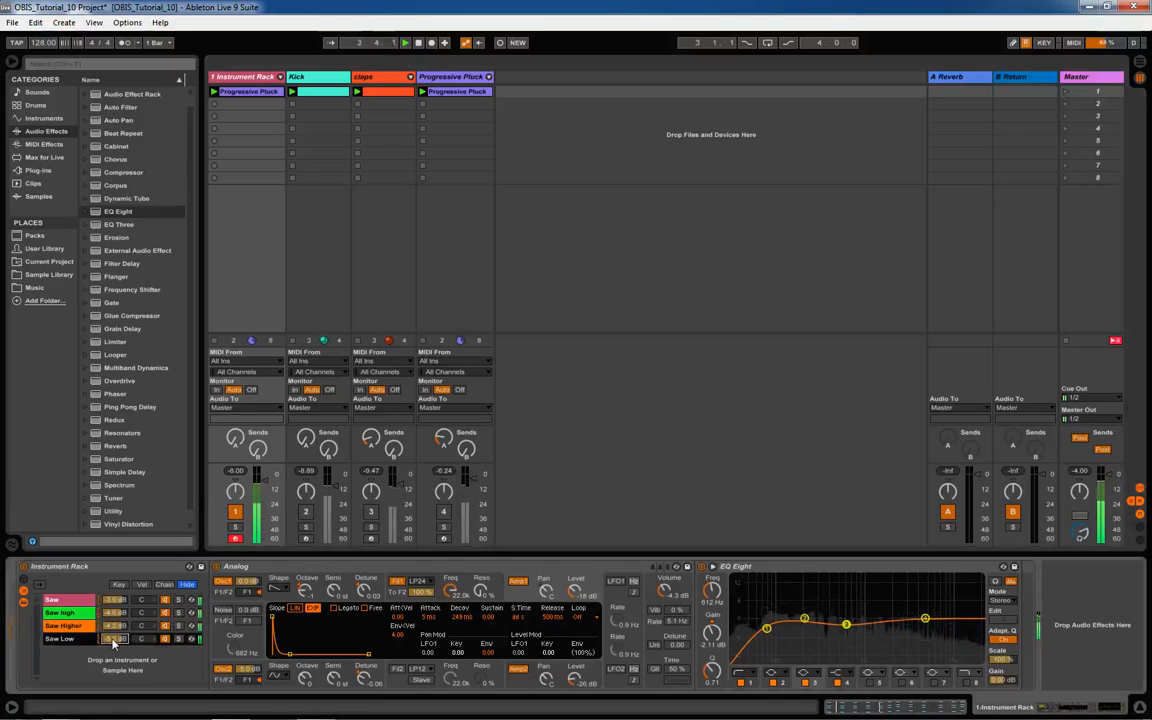
pyautogui.click(135, 571)
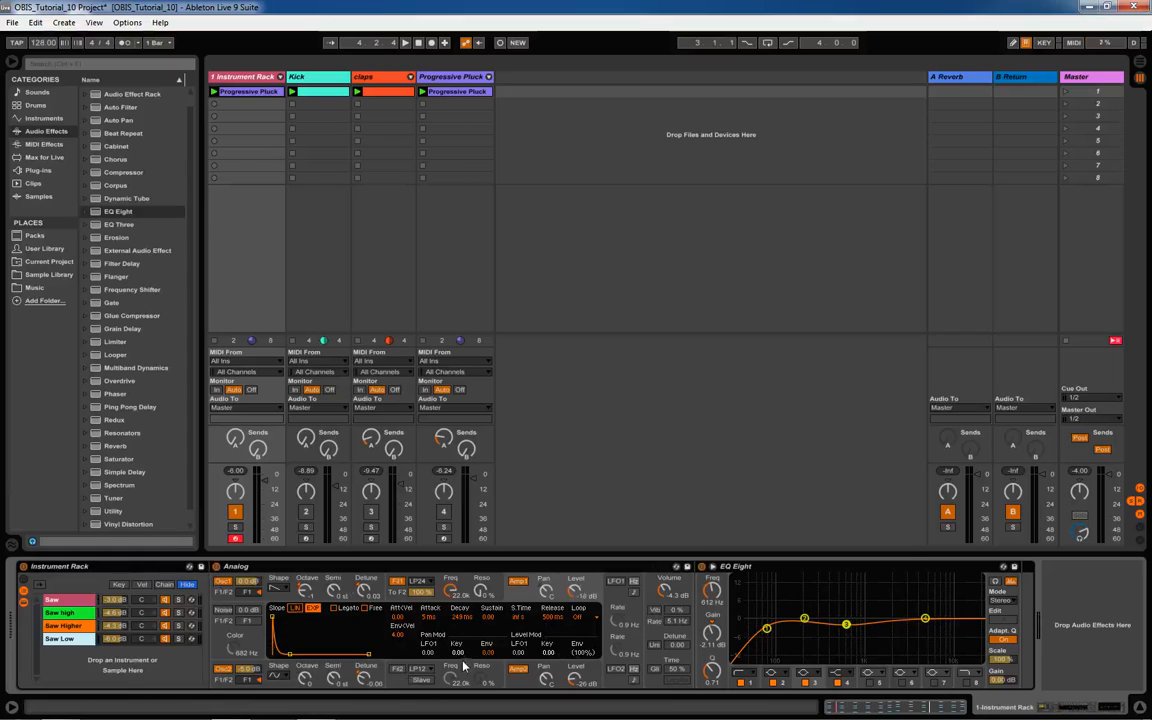
# Show the Instrument Rack's macro controls and enter macro mapping mode
pyautogui.click(24, 585)
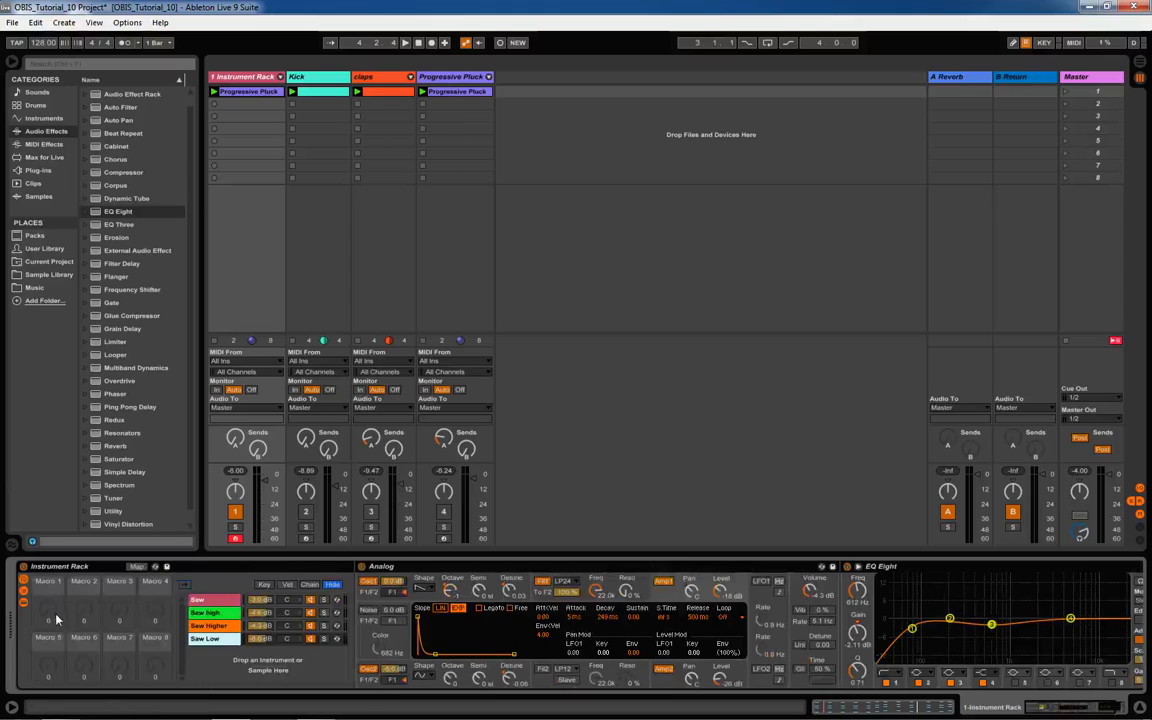
pyautogui.click(137, 567)
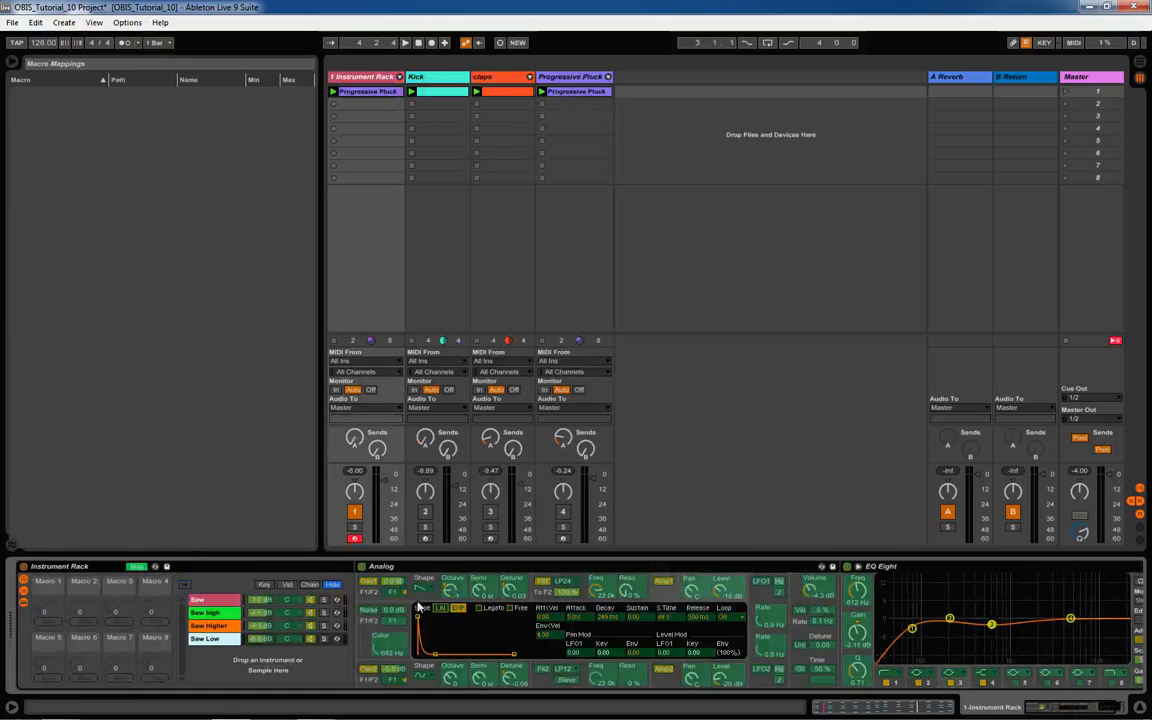
pyautogui.click(453, 590)
# Map the Saw chain's filter 1 frequency to Macro 1 and display the Saw high chain's devices
pyautogui.click(213, 608)
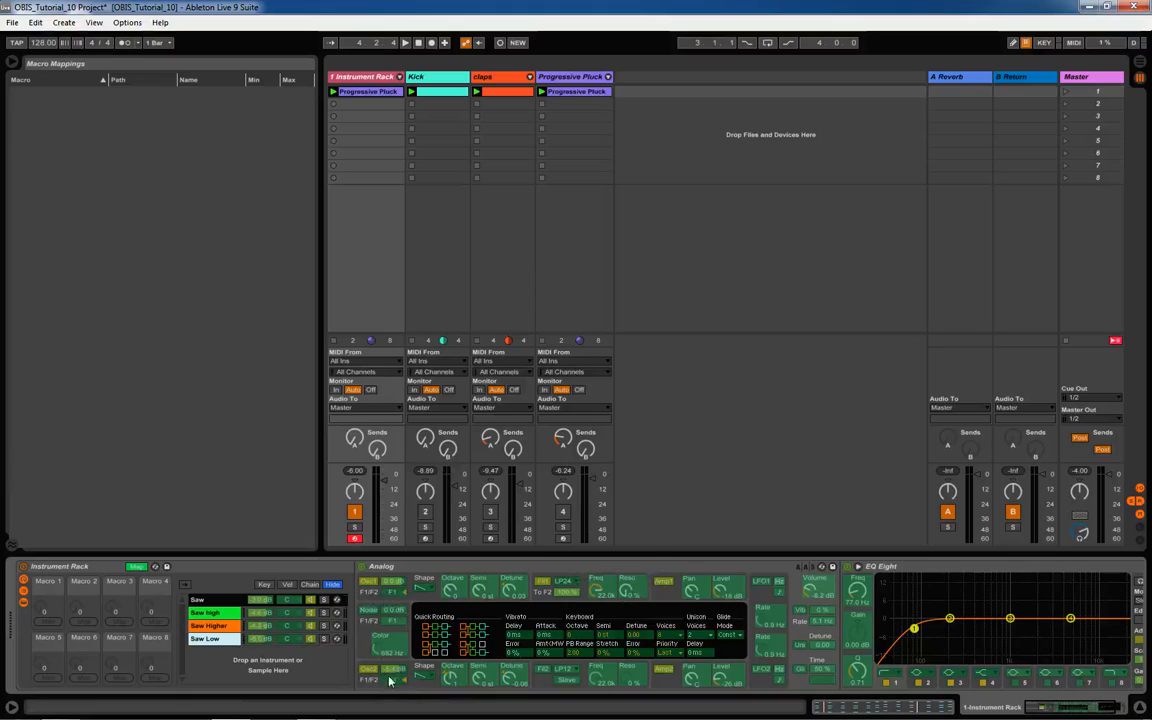
pyautogui.rightClick(598, 593)
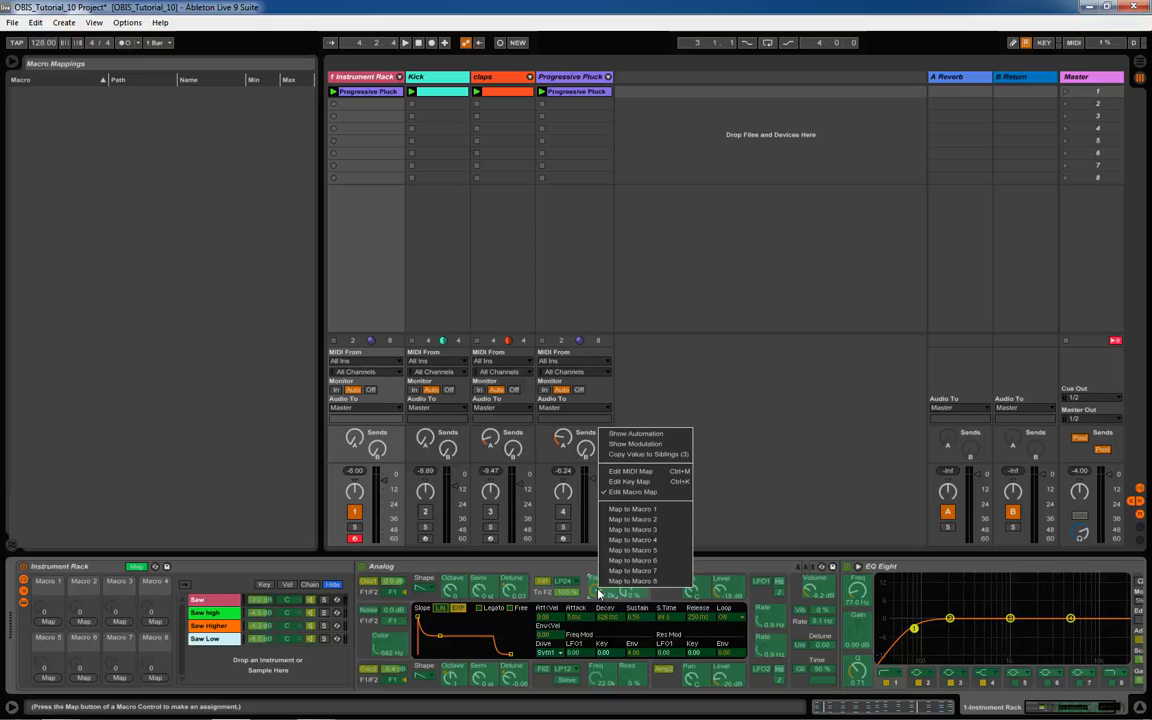
pyautogui.click(626, 512)
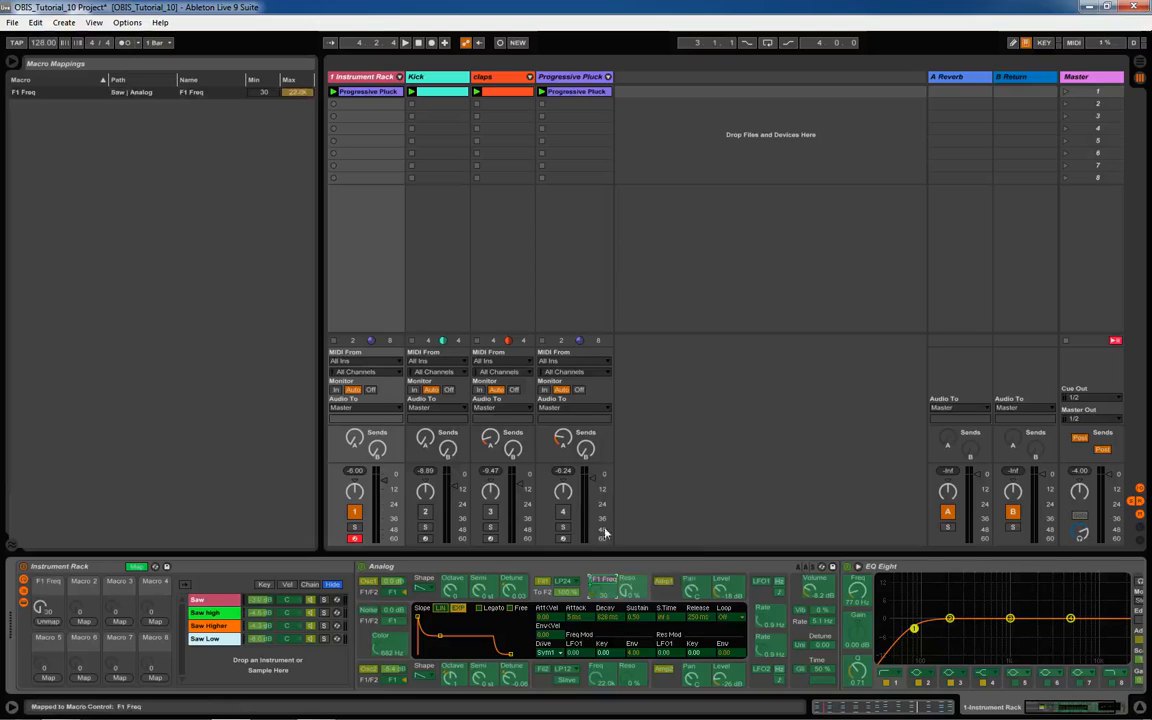
pyautogui.click(205, 616)
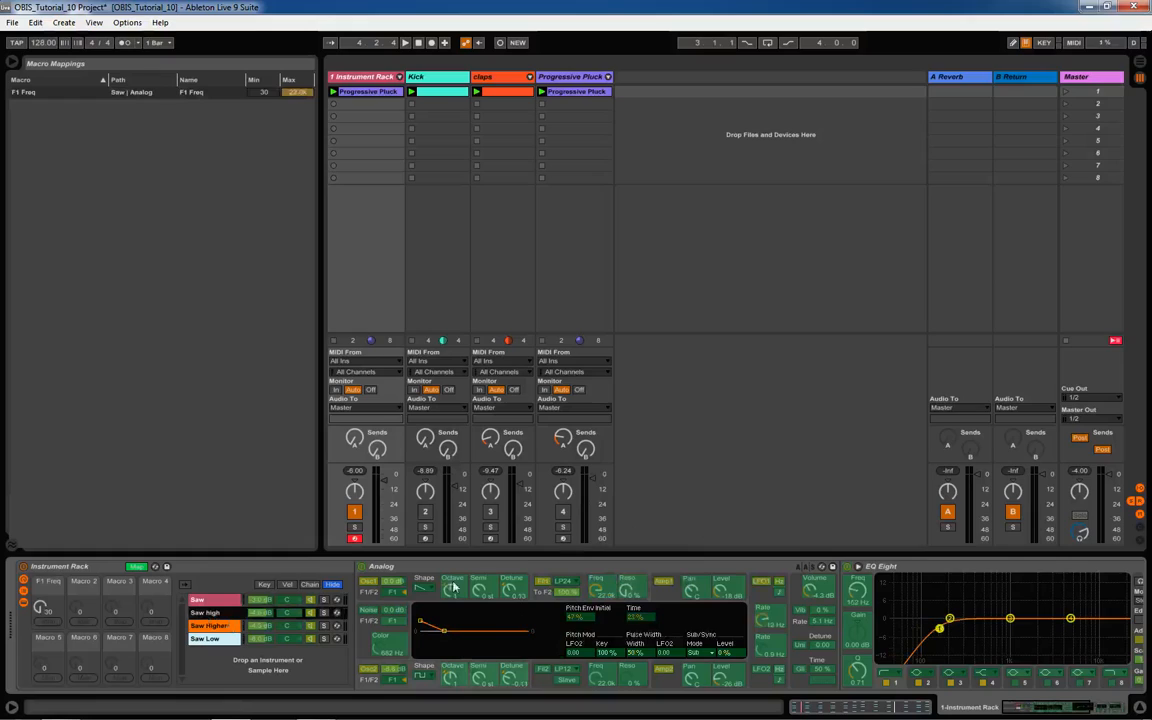
# Map the Saw high, Saw Higher and Saw Low chains' filter 1 frequencies to the F1 Freq macro and leave macro mapping mode
pyautogui.rightClick(598, 590)
pyautogui.click(609, 509)
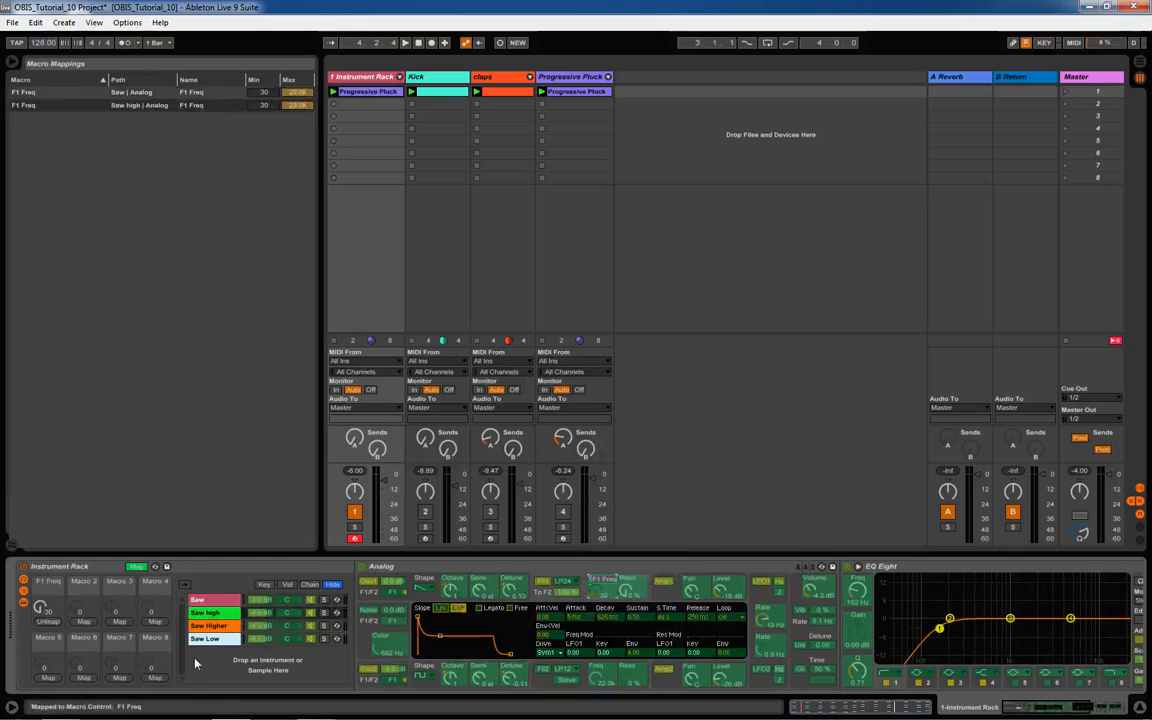
pyautogui.rightClick(614, 593)
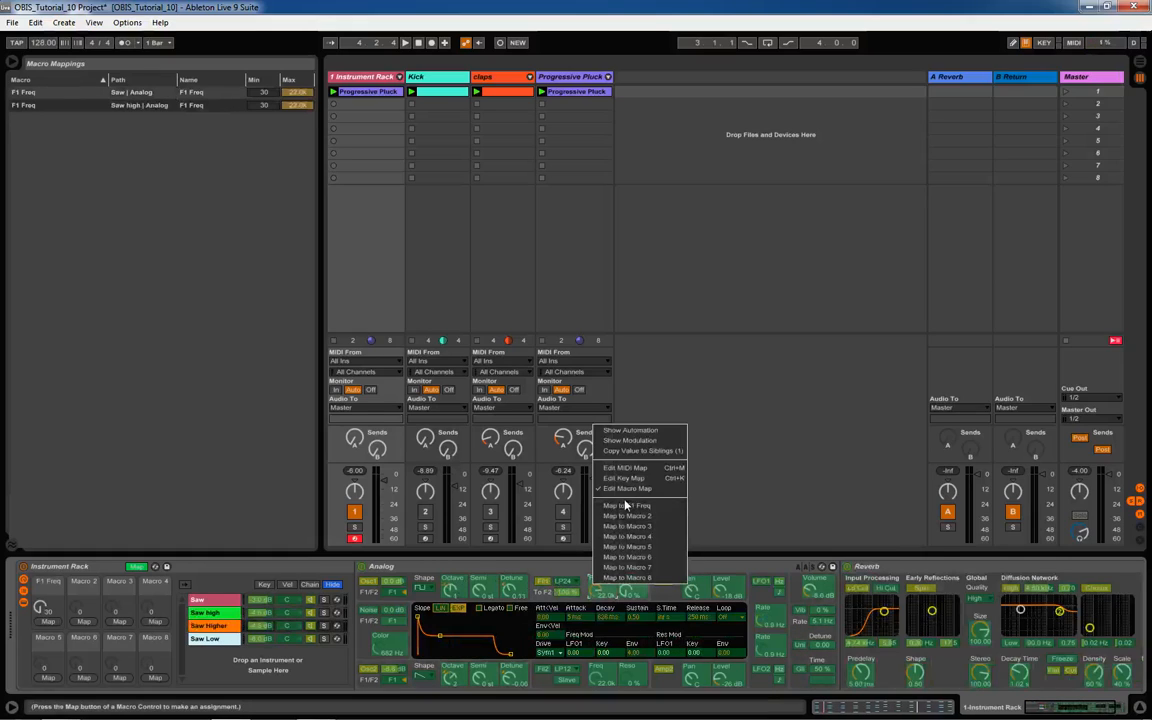
pyautogui.click(619, 509)
pyautogui.click(214, 640)
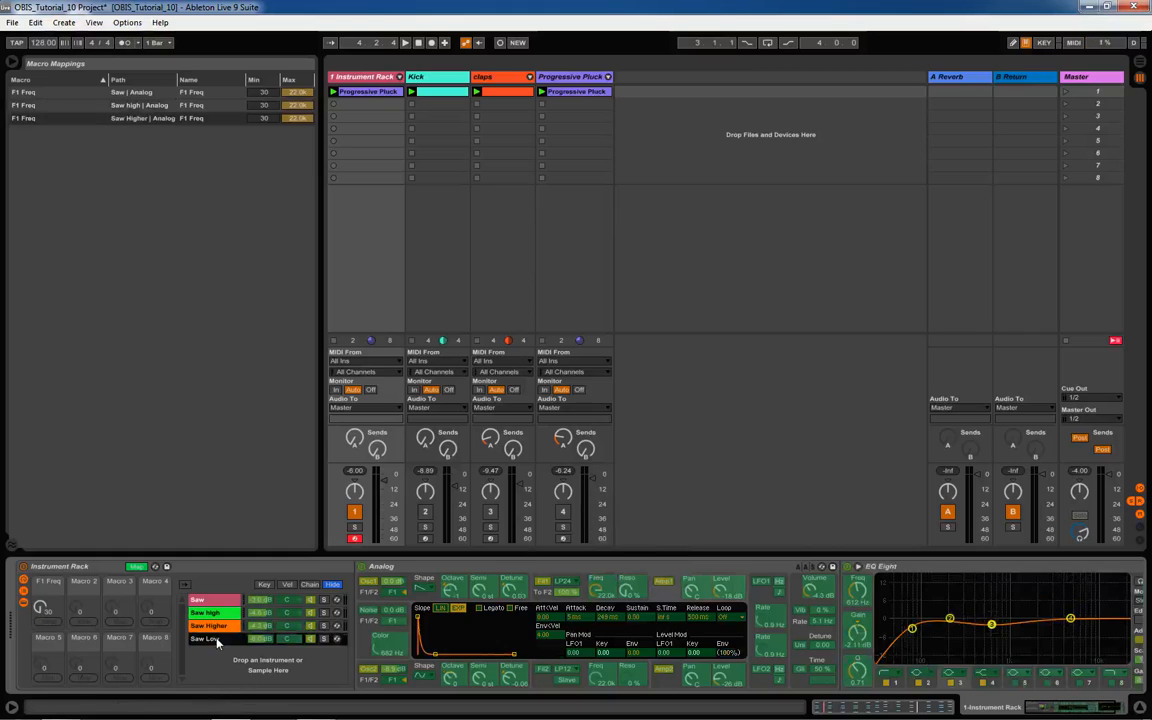
pyautogui.rightClick(597, 593)
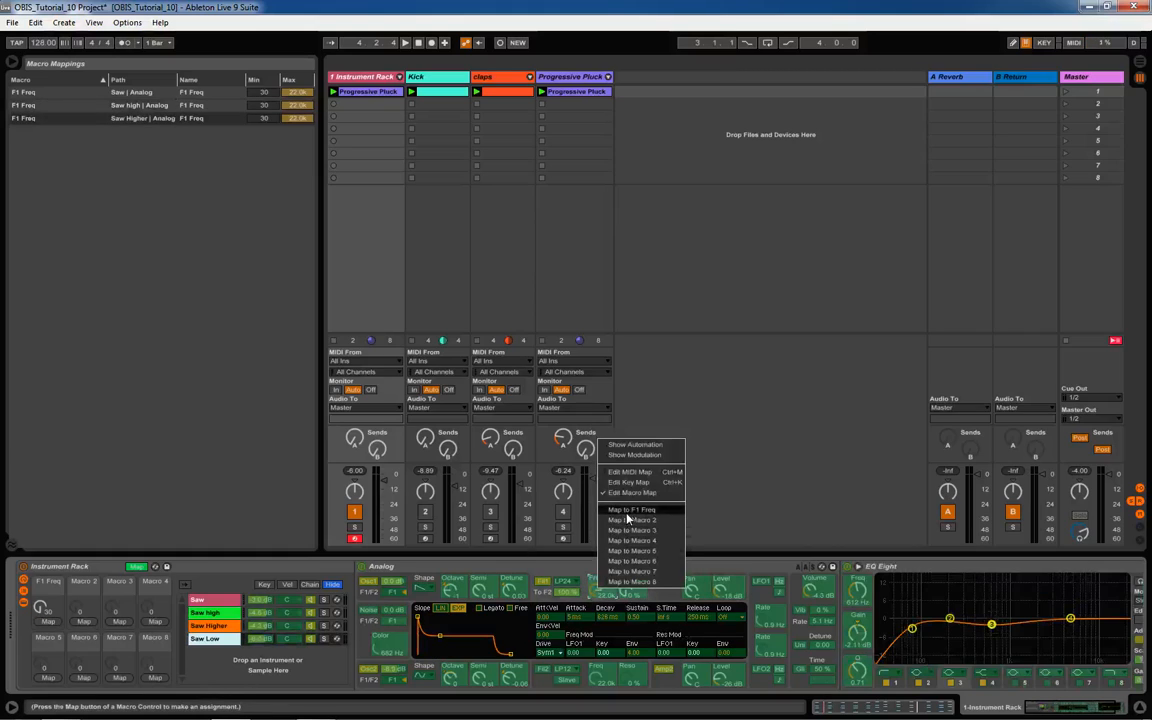
pyautogui.click(612, 509)
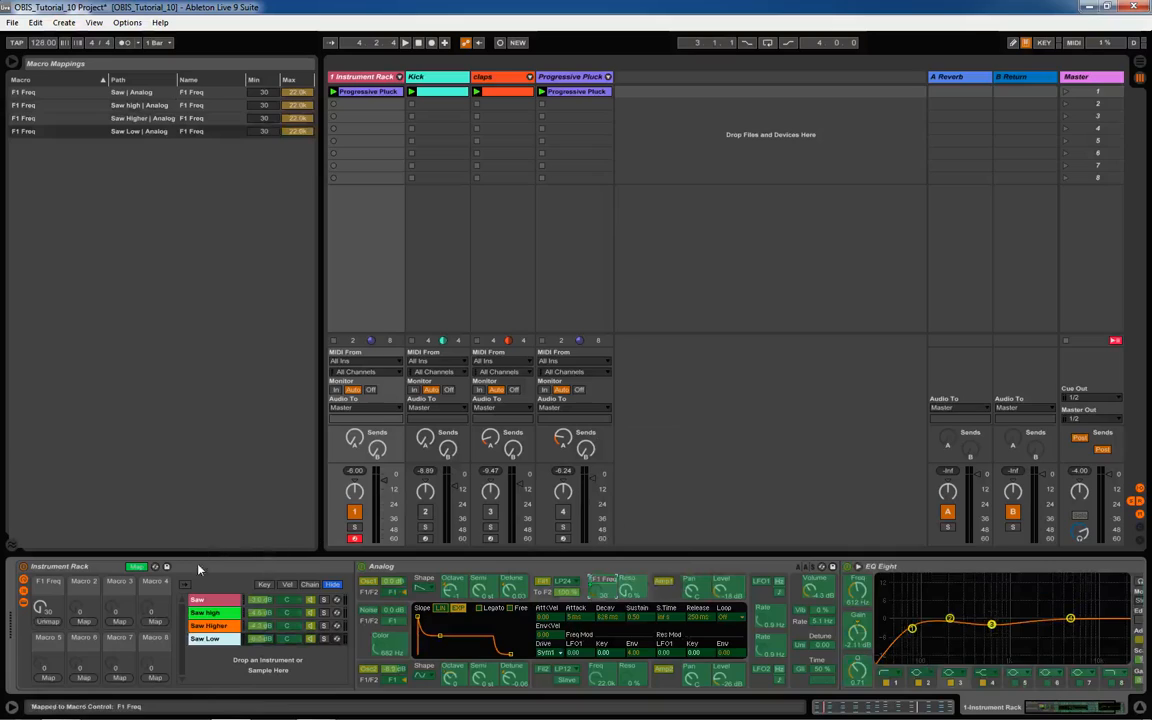
pyautogui.click(135, 567)
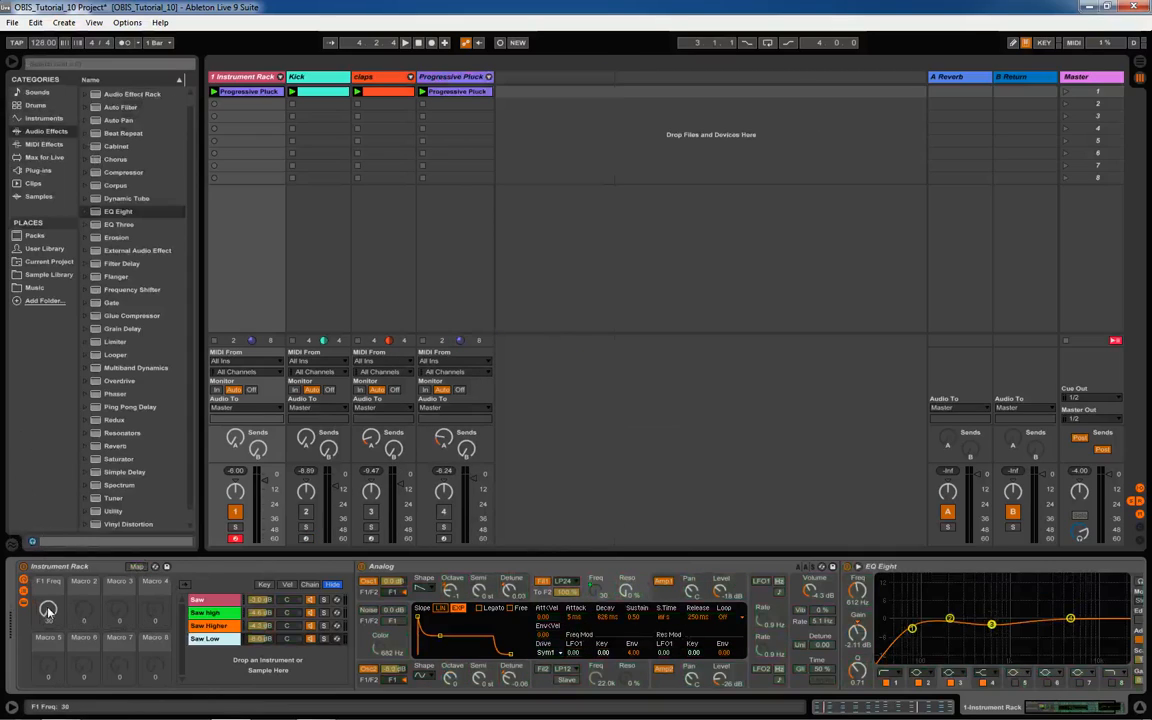
# Play the clips and sweep the F1 Freq macro to audition the combined filter movement of all four chains
pyautogui.moveTo(49, 611)
pyautogui.mouseDown()
pyautogui.moveTo(48, 508)
pyautogui.moveTo(46, 612)
pyautogui.mouseUp()
pyautogui.press('space')
pyautogui.moveTo(44, 591); pyautogui.dragTo(45, 592)
# Reopen macro mapping and set the F1 Freq minimums to 403 for Saw, 295 for Saw high, 252 for Saw Higher and 403 for Saw Low
pyautogui.click(137, 566)
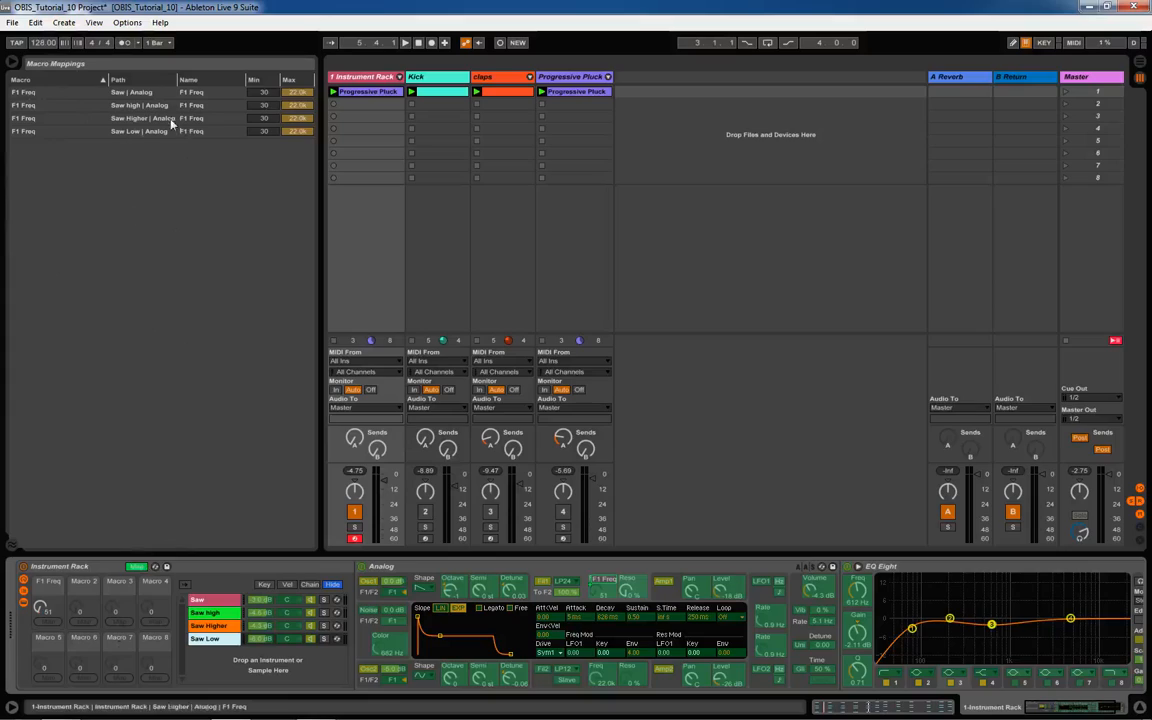
pyautogui.write('30')
pyautogui.press('Return')
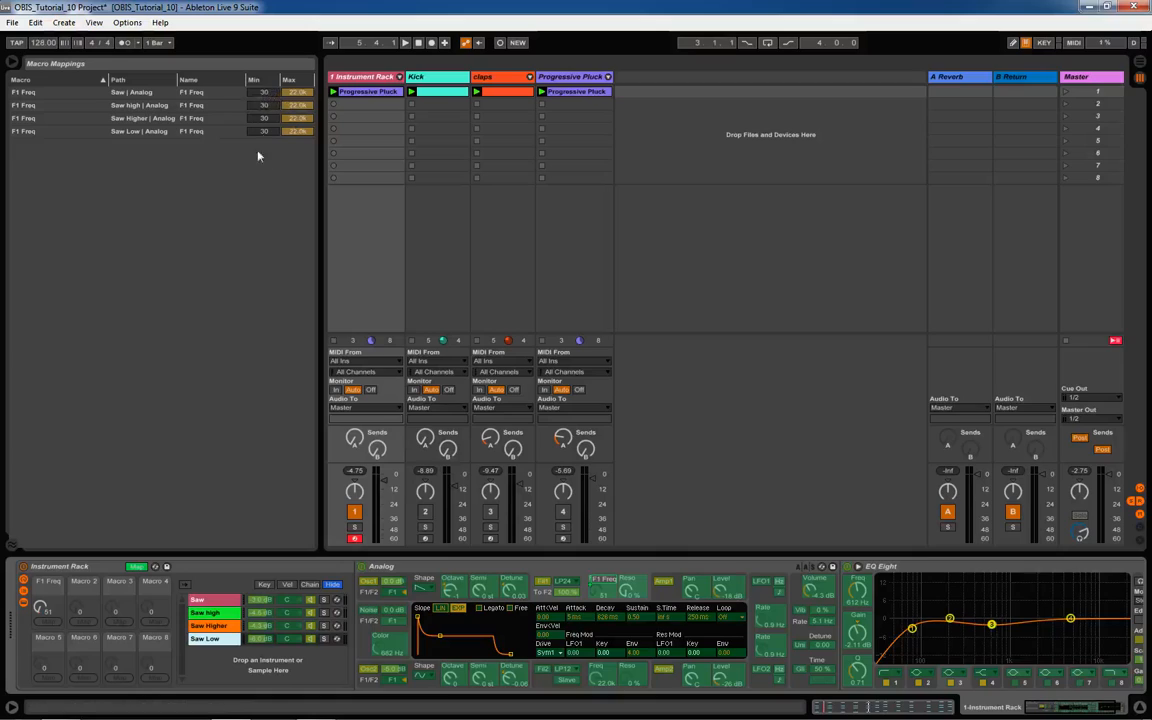
pyautogui.press('space')
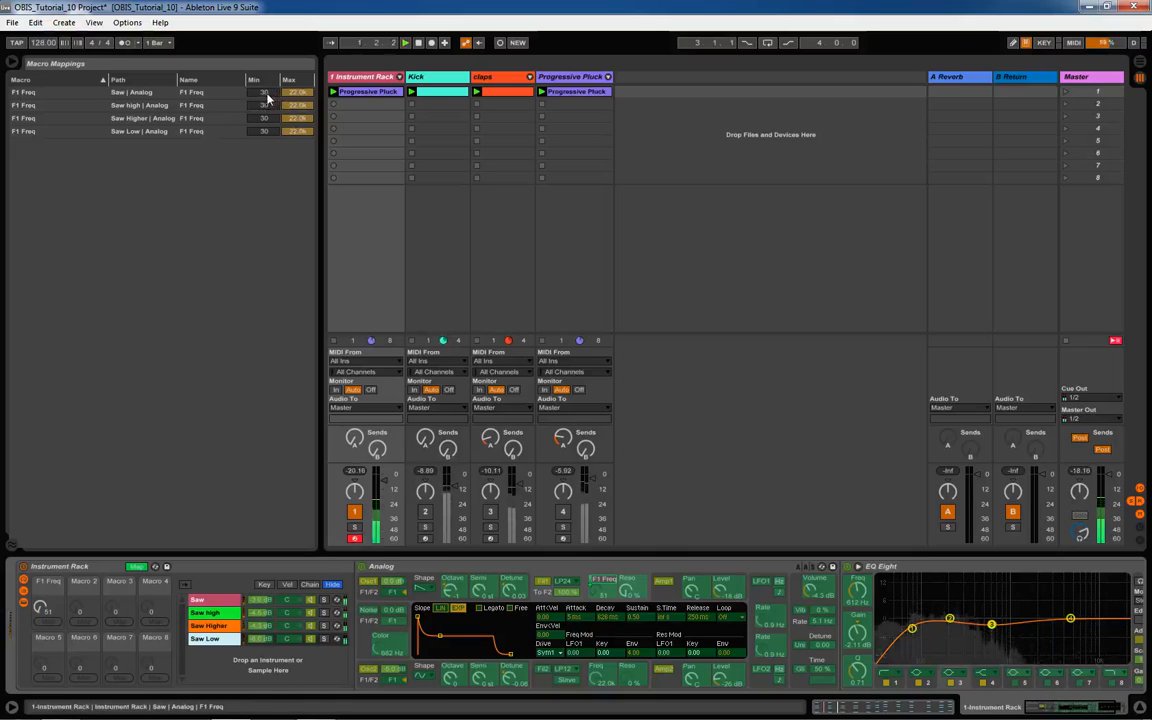
pyautogui.moveTo(266, 94); pyautogui.dragTo(266, 70)
pyautogui.moveTo(41, 608); pyautogui.dragTo(41, 618)
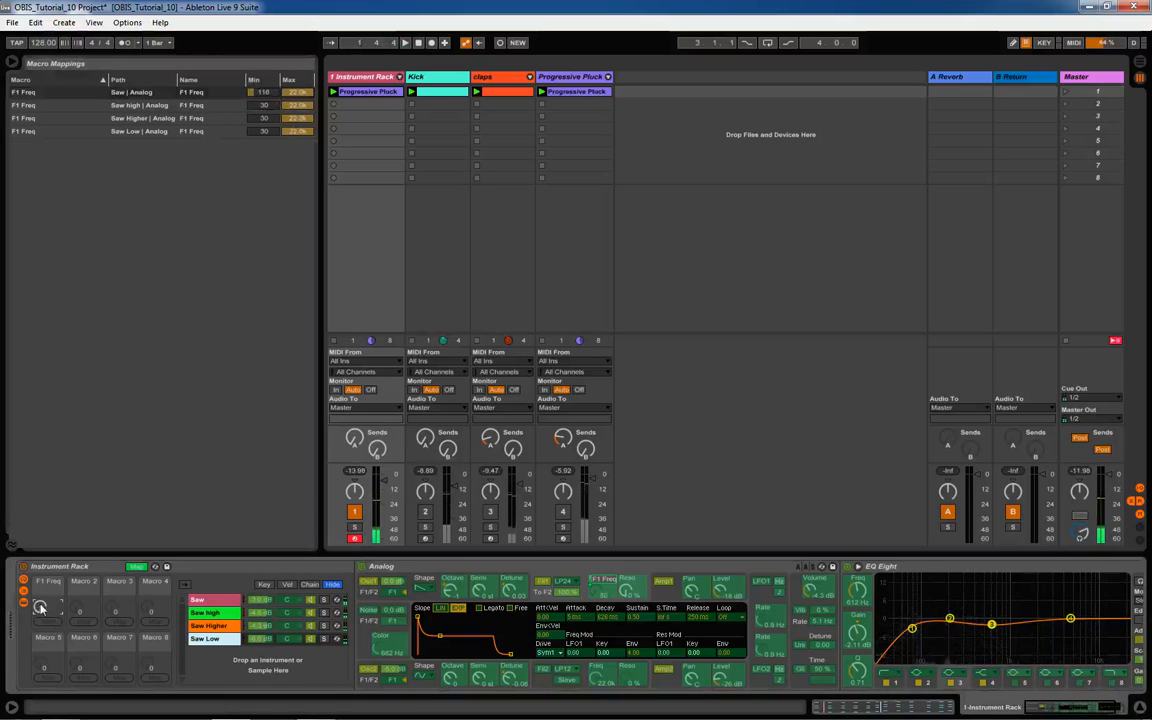
pyautogui.moveTo(262, 93); pyautogui.dragTo(264, 138)
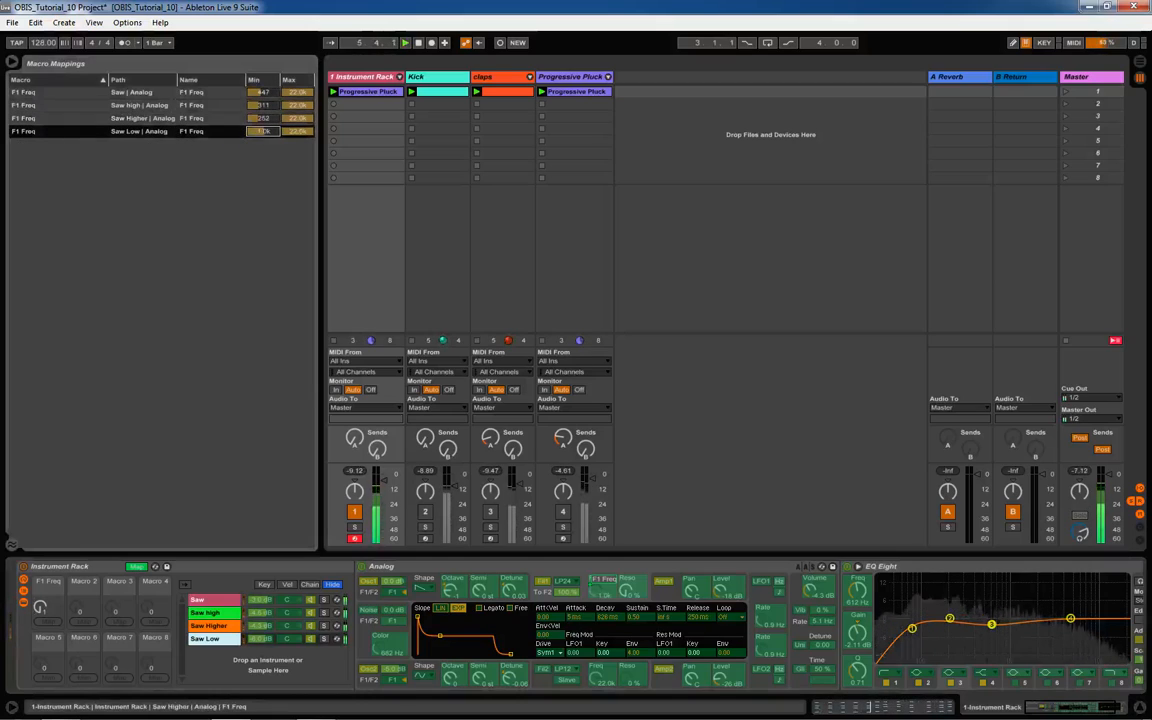
pyautogui.moveTo(264, 92)
pyautogui.mouseDown()
pyautogui.moveTo(267, 112)
pyautogui.moveTo(264, 84)
pyautogui.mouseUp()
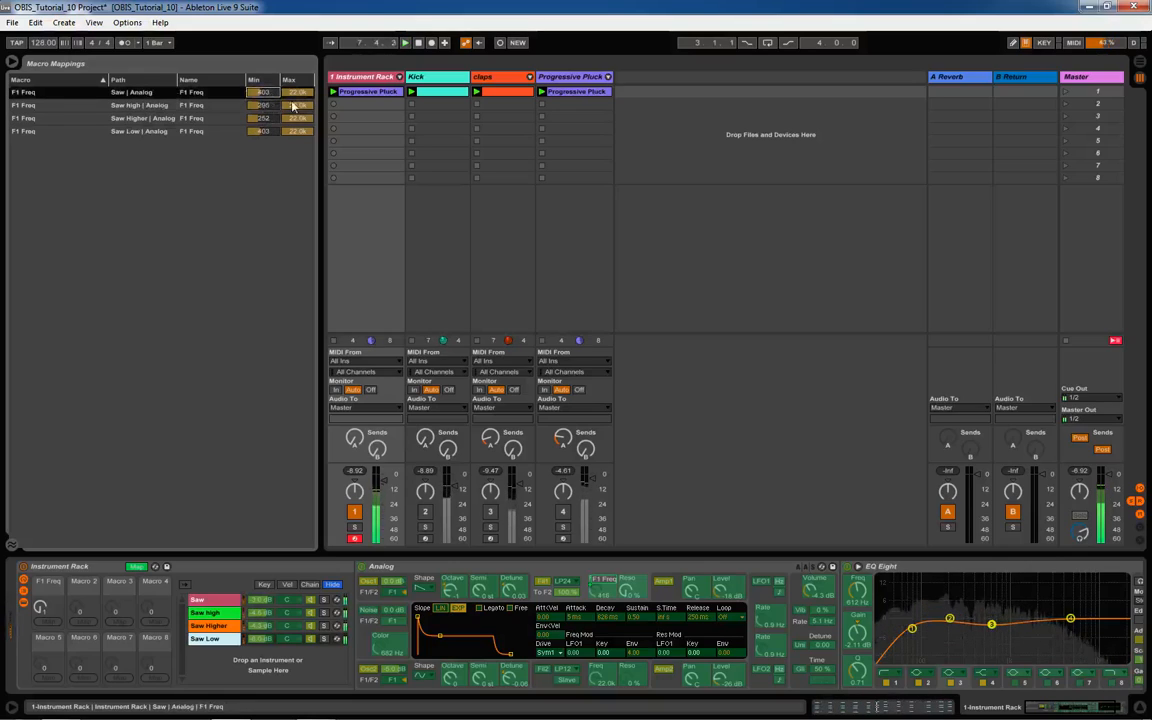
# Sweep the F1 Freq macro up to 127 during playback to check the new range, then lower it to 10
pyautogui.moveTo(41, 609); pyautogui.dragTo(41, 617)
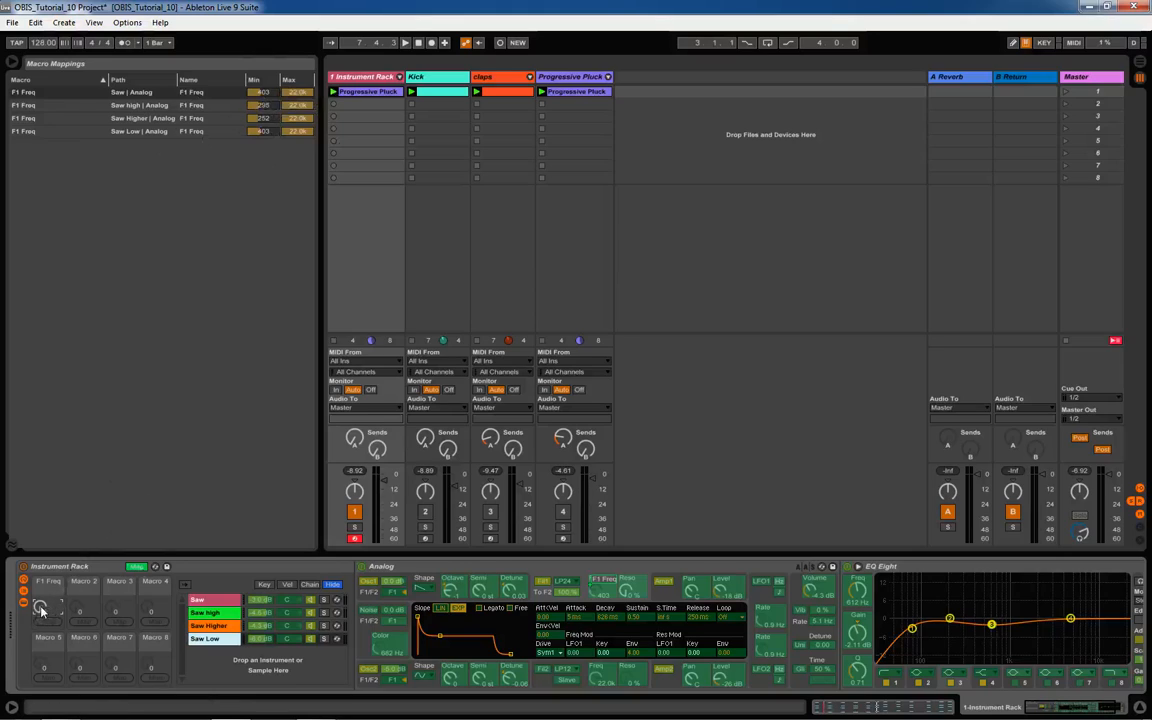
pyautogui.press('space')
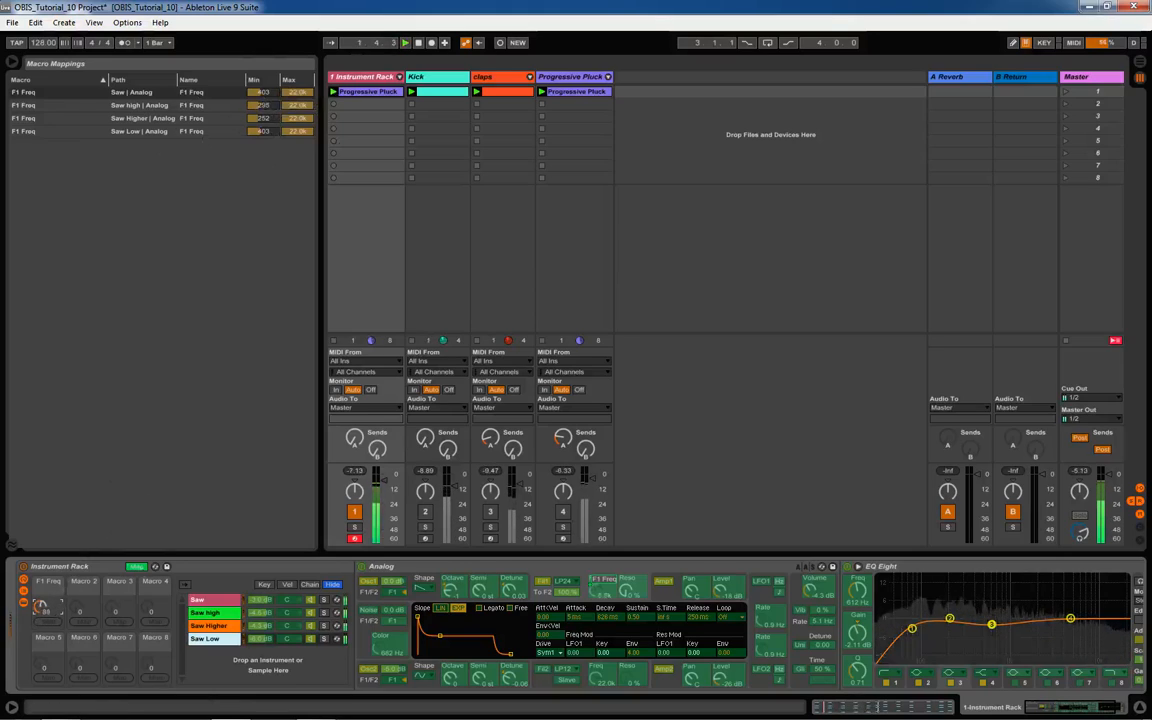
pyautogui.moveTo(41, 607); pyautogui.dragTo(41, 568)
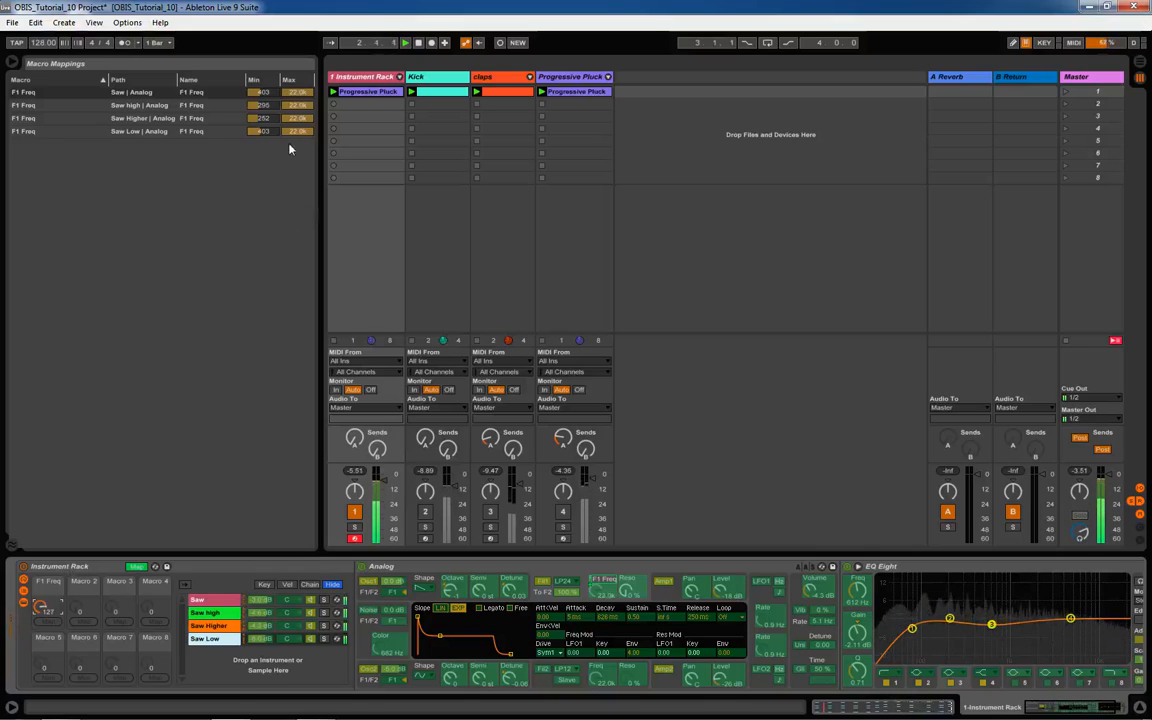
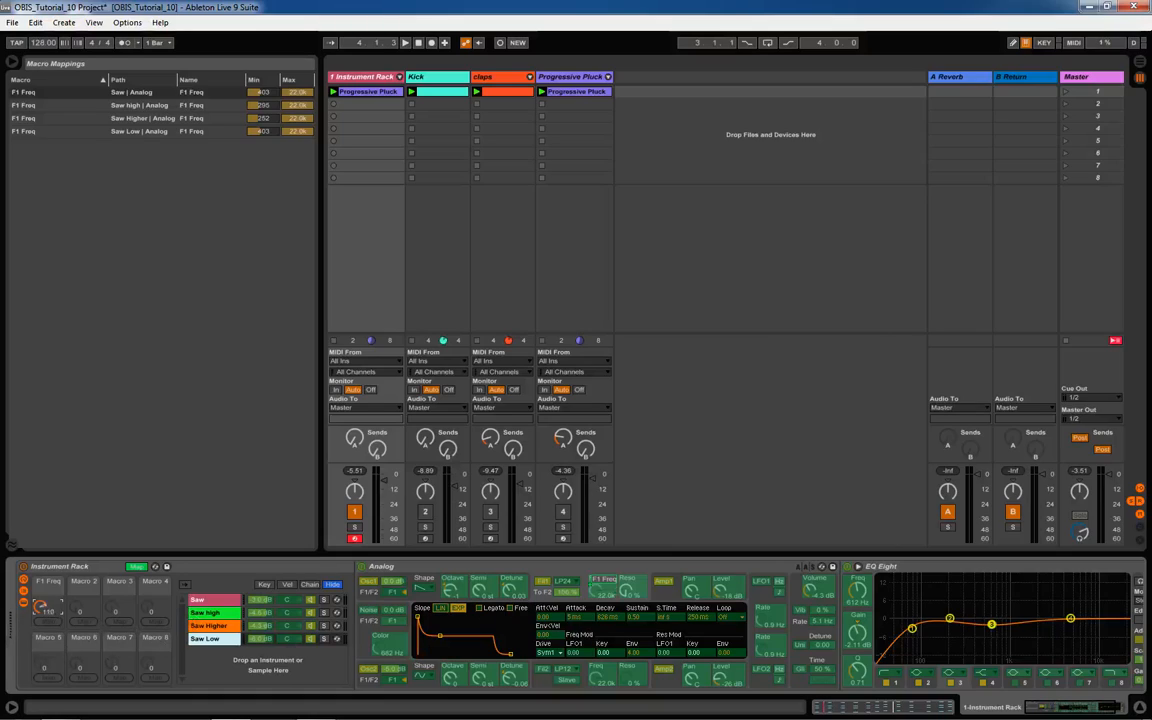
pyautogui.moveTo(40, 606); pyautogui.dragTo(40, 650)
pyautogui.moveTo(45, 606); pyautogui.dragTo(45, 700)
# Rename the first macro Cutoff and give it a turquoise colour
pyautogui.click(48, 582)
pyautogui.press('BackSpace')
pyautogui.press('Return')
pyautogui.rightClick(47, 585)
pyautogui.click(96, 499)
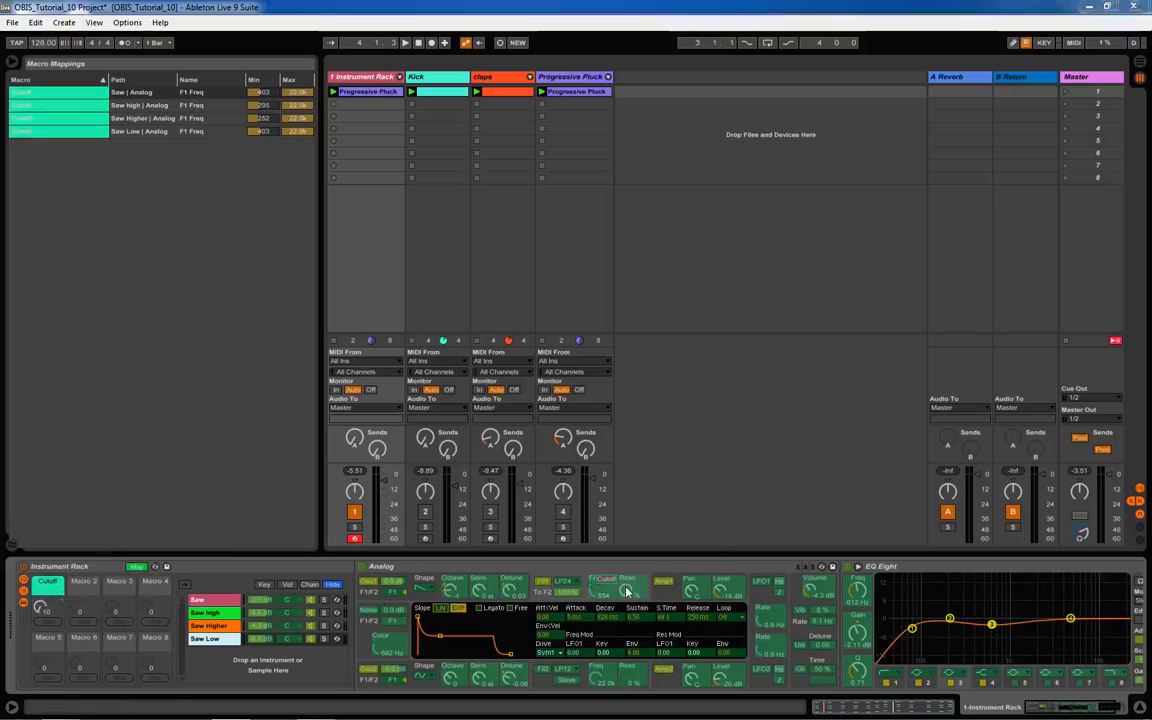
# Map the Saw Low chain's filter 1 resonance to the Cutoff macro with a 14% maximum and sweep the macro during playback
pyautogui.rightClick(627, 586)
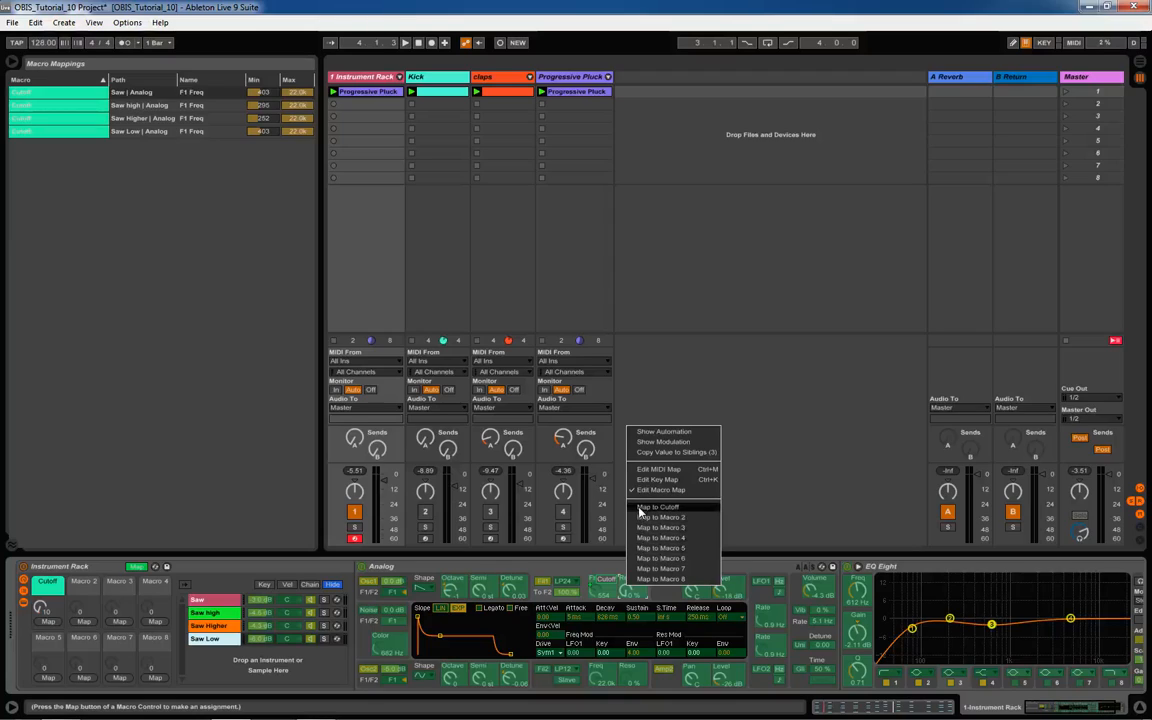
pyautogui.click(641, 508)
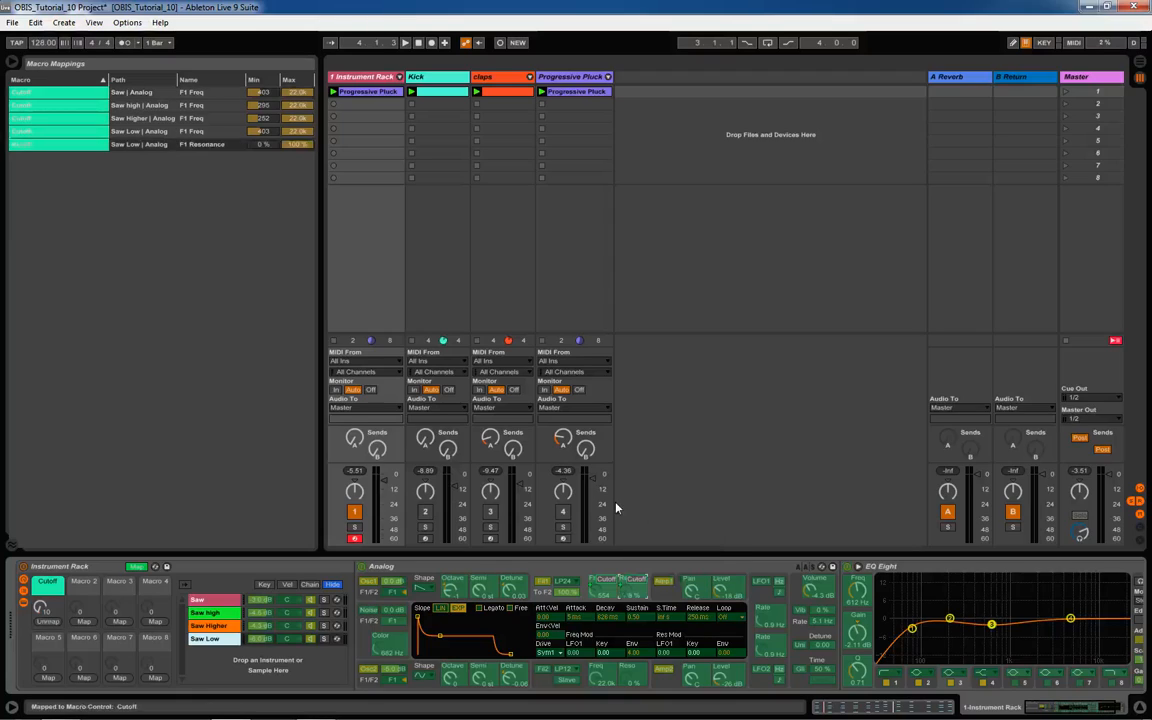
pyautogui.click(66, 145)
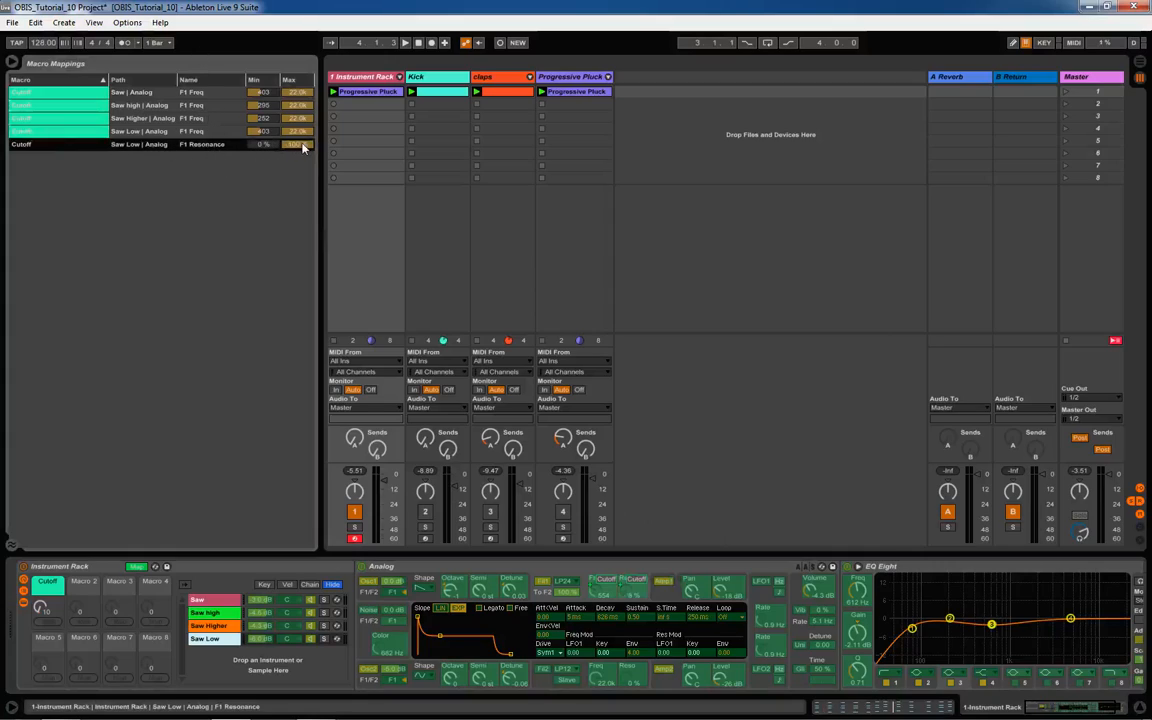
pyautogui.moveTo(303, 148)
pyautogui.mouseDown()
pyautogui.moveTo(303, 170)
pyautogui.moveTo(300, 129)
pyautogui.mouseUp()
pyautogui.press('space')
pyautogui.moveTo(43, 609); pyautogui.dragTo(43, 575)
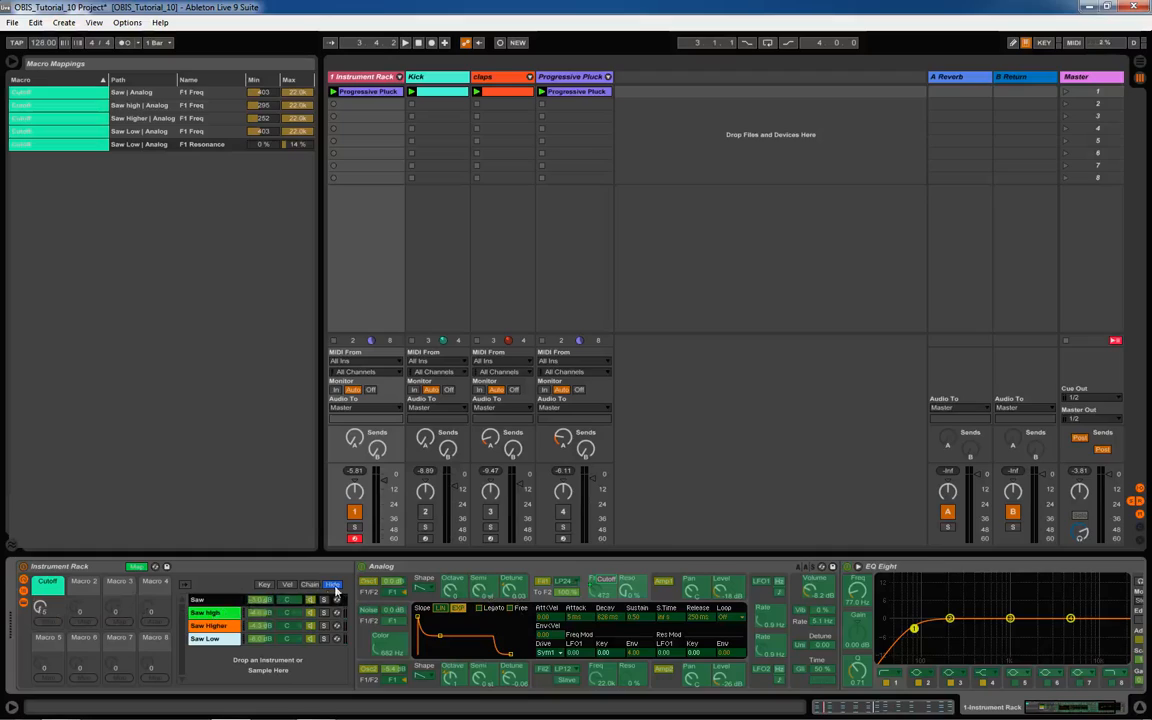
# Map the Saw chain's Amp 1 envelope release to the Cutoff macro with a maximum of 1.42 s
pyautogui.click(223, 617)
pyautogui.click(700, 588)
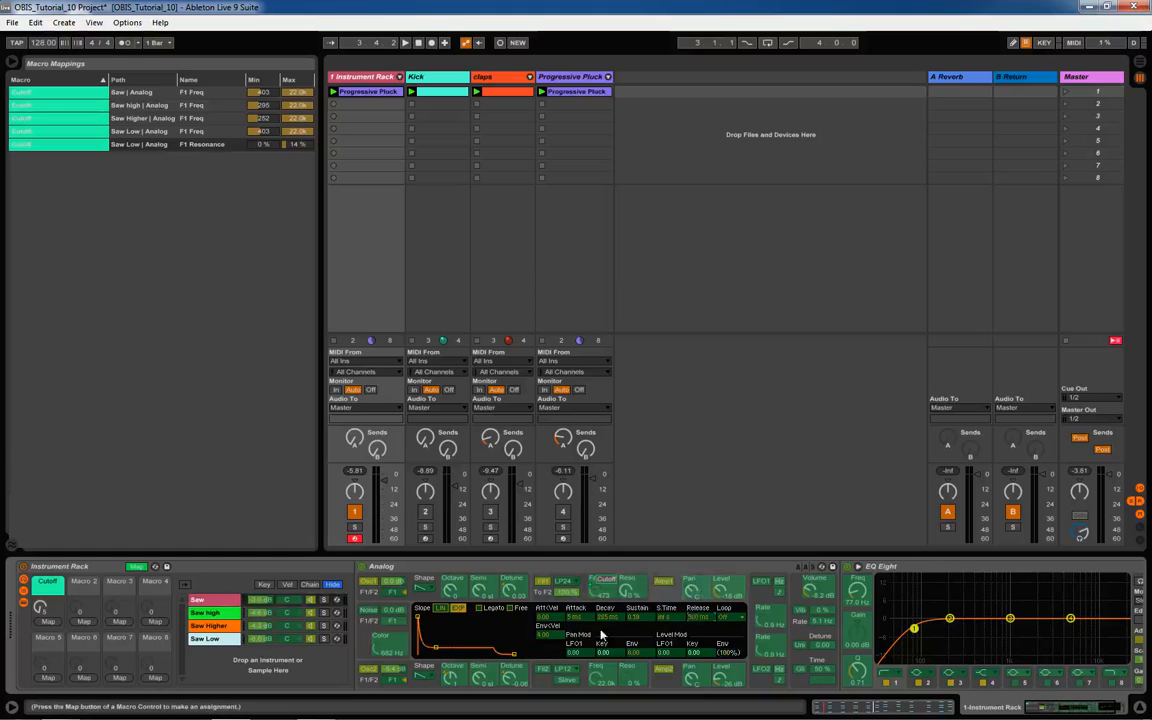
pyautogui.rightClick(699, 614)
pyautogui.click(733, 532)
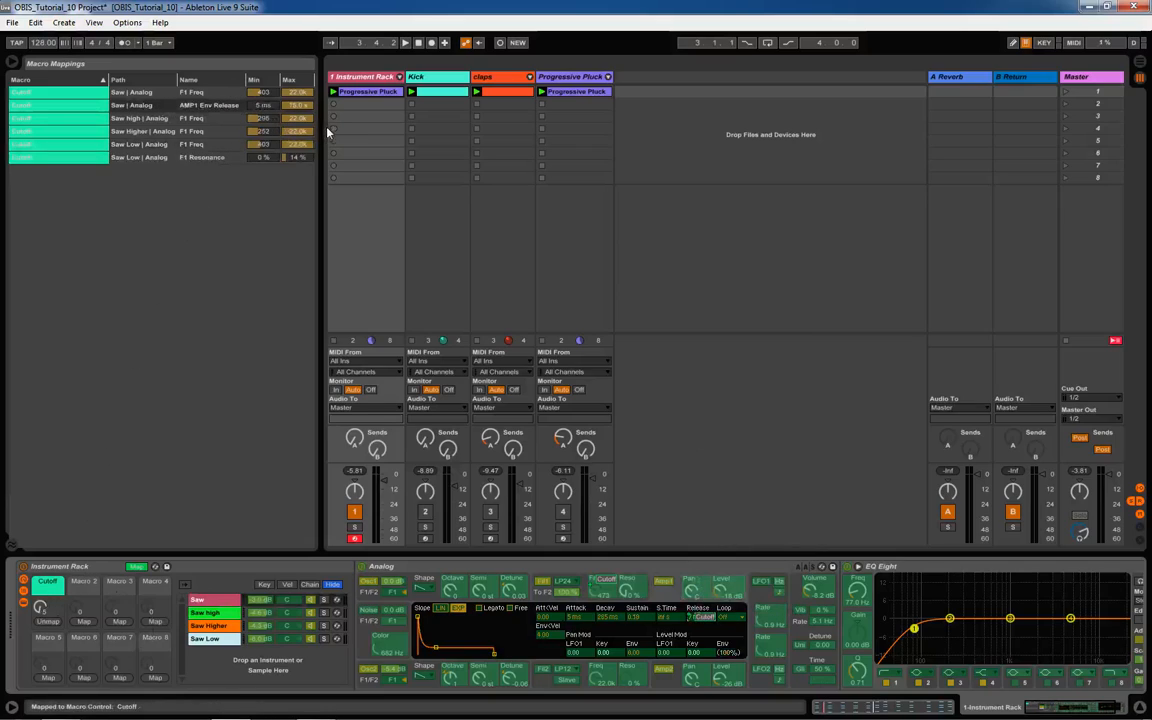
pyautogui.moveTo(293, 105); pyautogui.dragTo(293, 108)
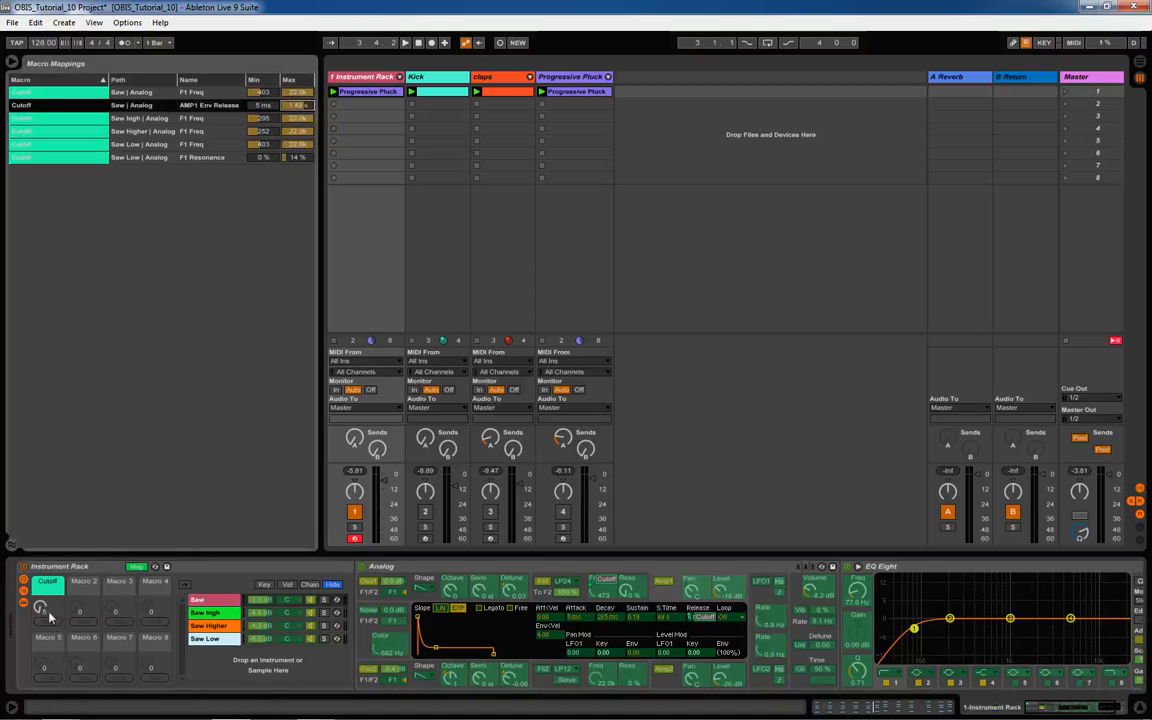
# Reduce the Saw chain's release mapping maximum to 1.11 s while sweeping the Cutoff macro during playback
pyautogui.press('space')
pyautogui.moveTo(40, 612); pyautogui.dragTo(40, 600)
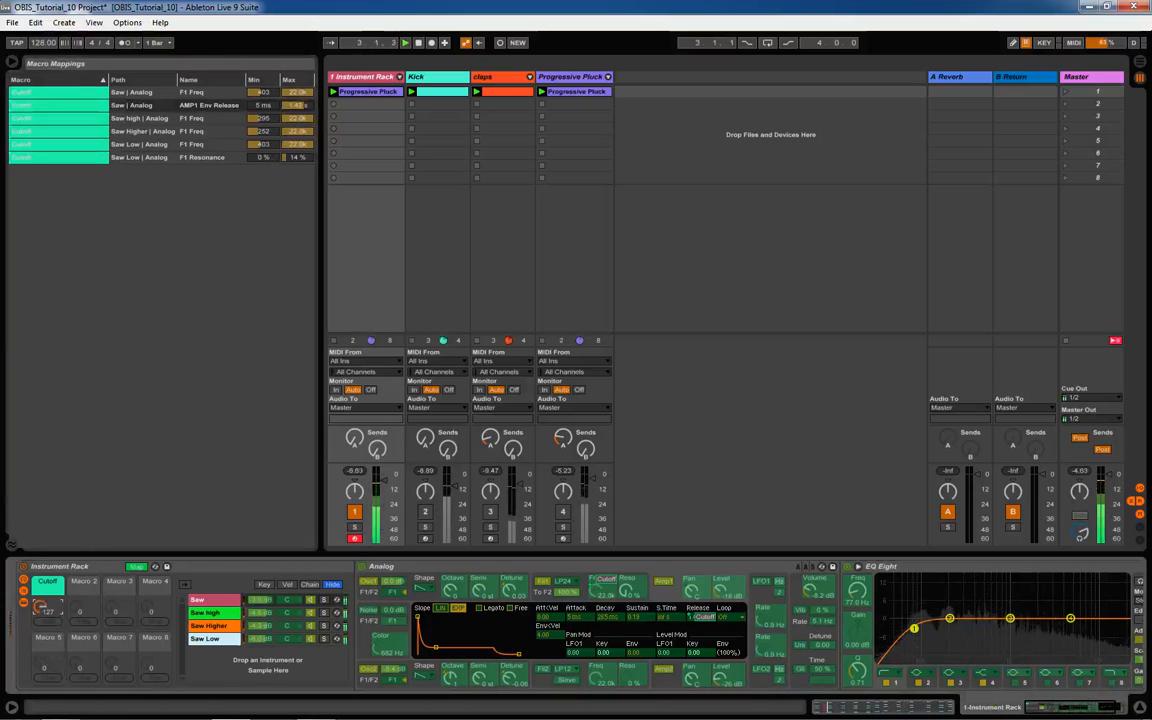
pyautogui.click(294, 105)
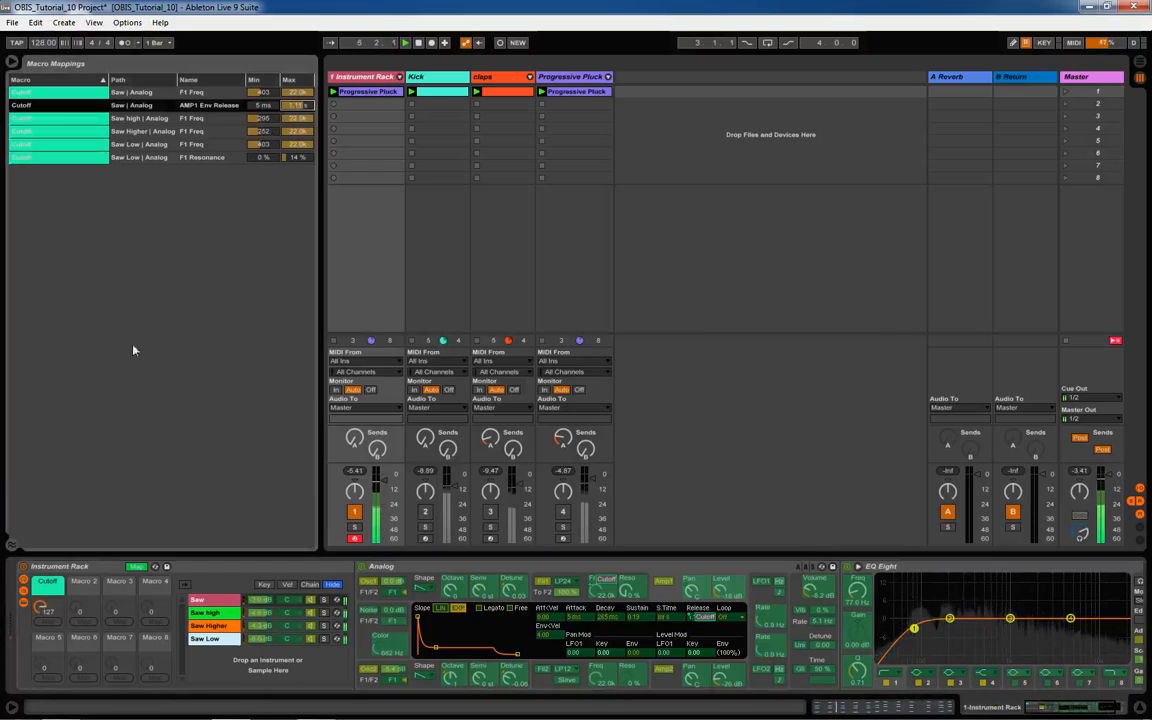
pyautogui.moveTo(35, 610); pyautogui.dragTo(40, 606)
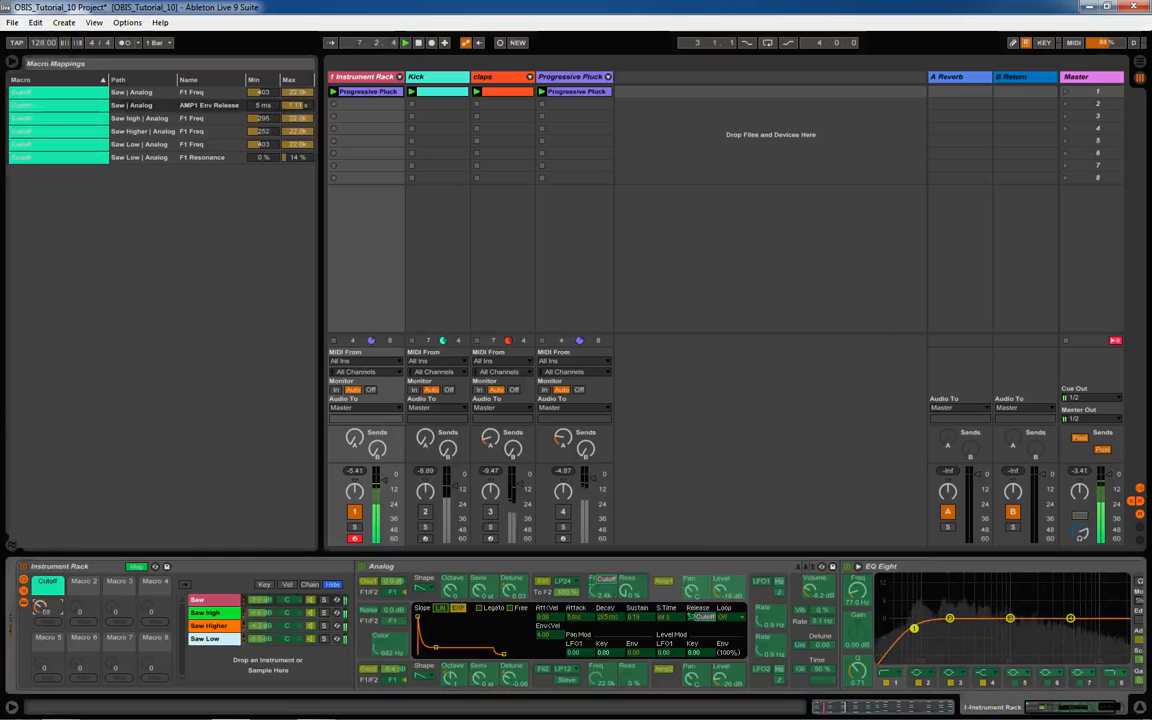
pyautogui.moveTo(40, 607); pyautogui.dragTo(40, 550)
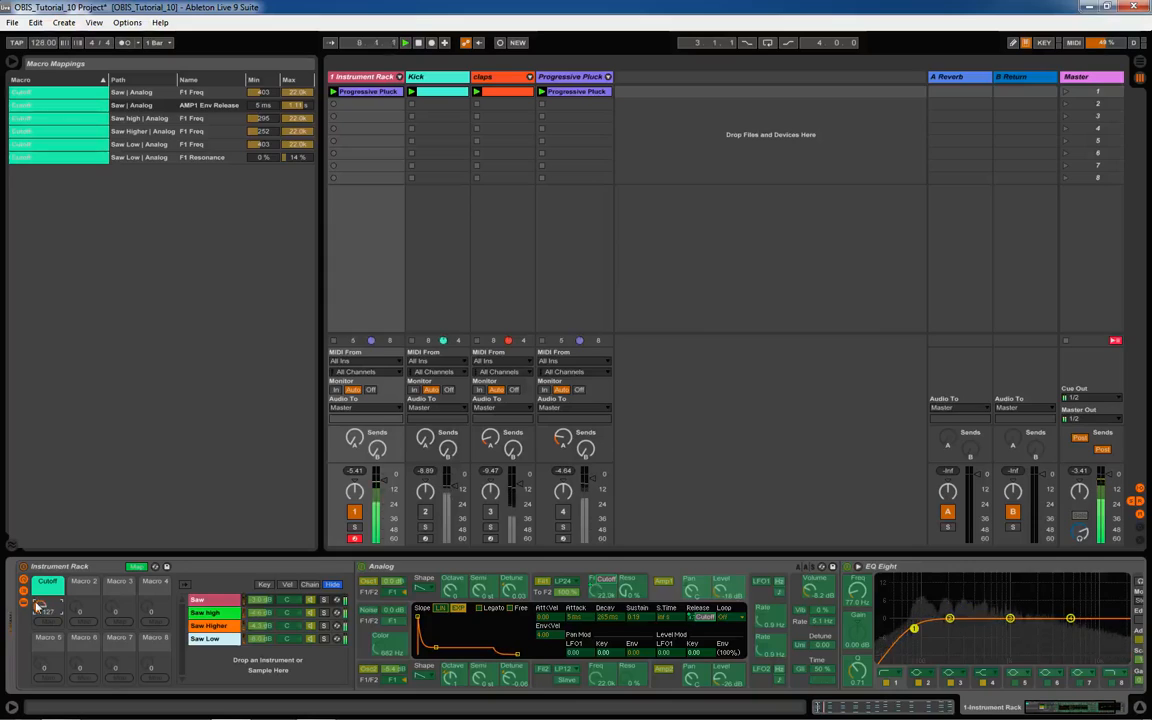
# Try a minimum of 500 for the Saw chain's release mapping and sweep the Cutoff macro down to test it
pyautogui.click(265, 105)
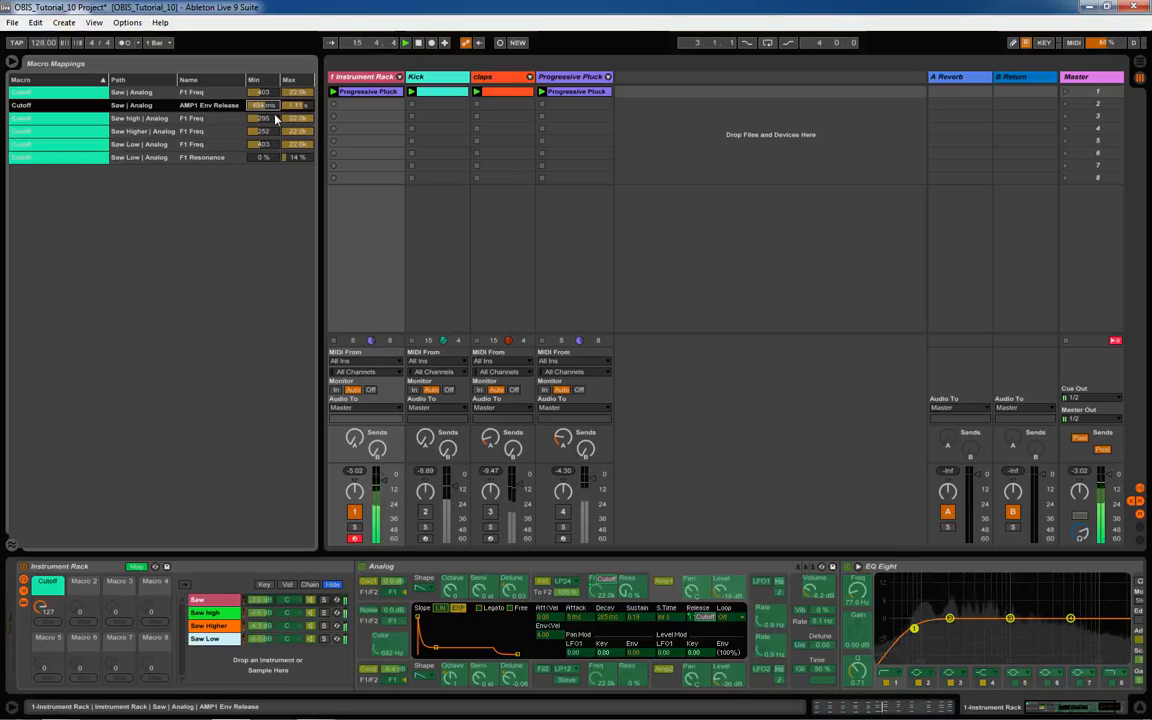
pyautogui.write('500')
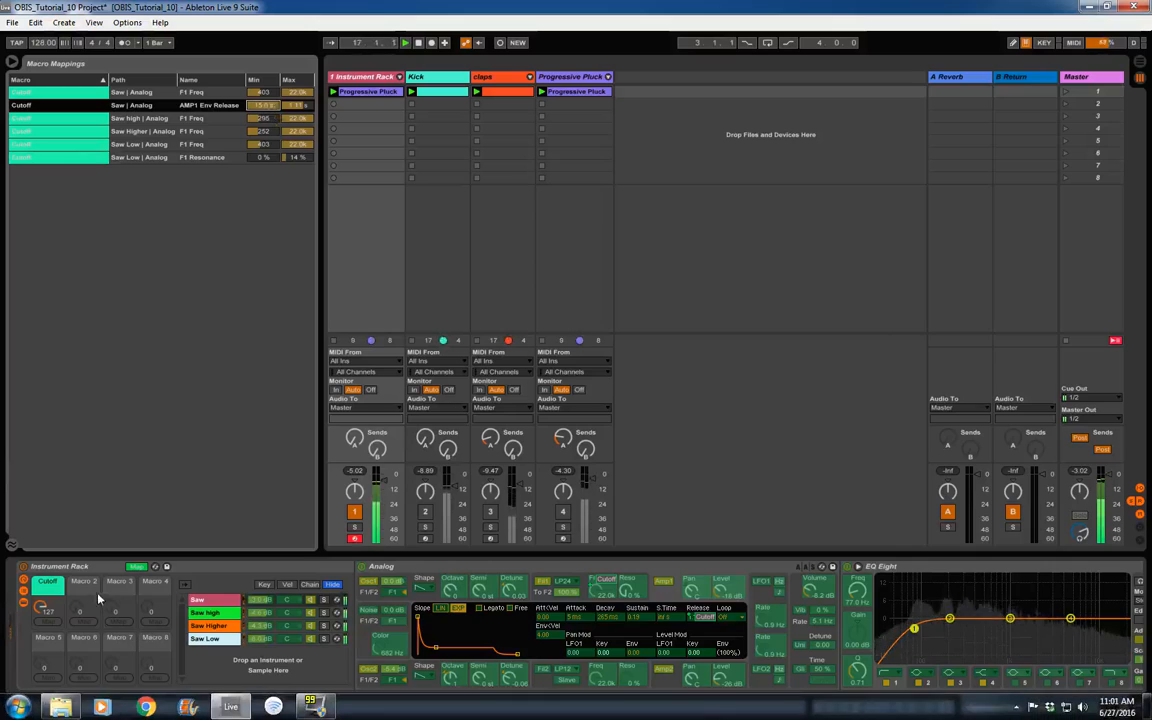
pyautogui.moveTo(44, 604); pyautogui.dragTo(41, 670)
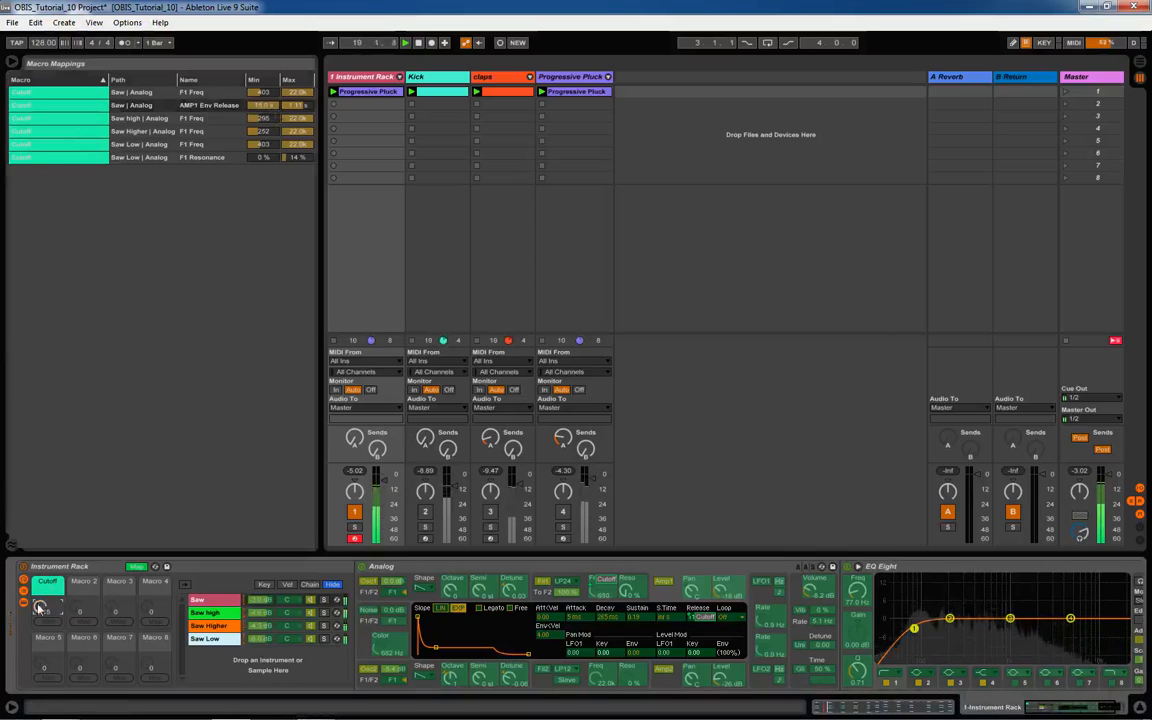
# Set the Saw chain's release mapping minimum to 560 ms and sweep the Cutoff macro during playback
pyautogui.click(266, 108)
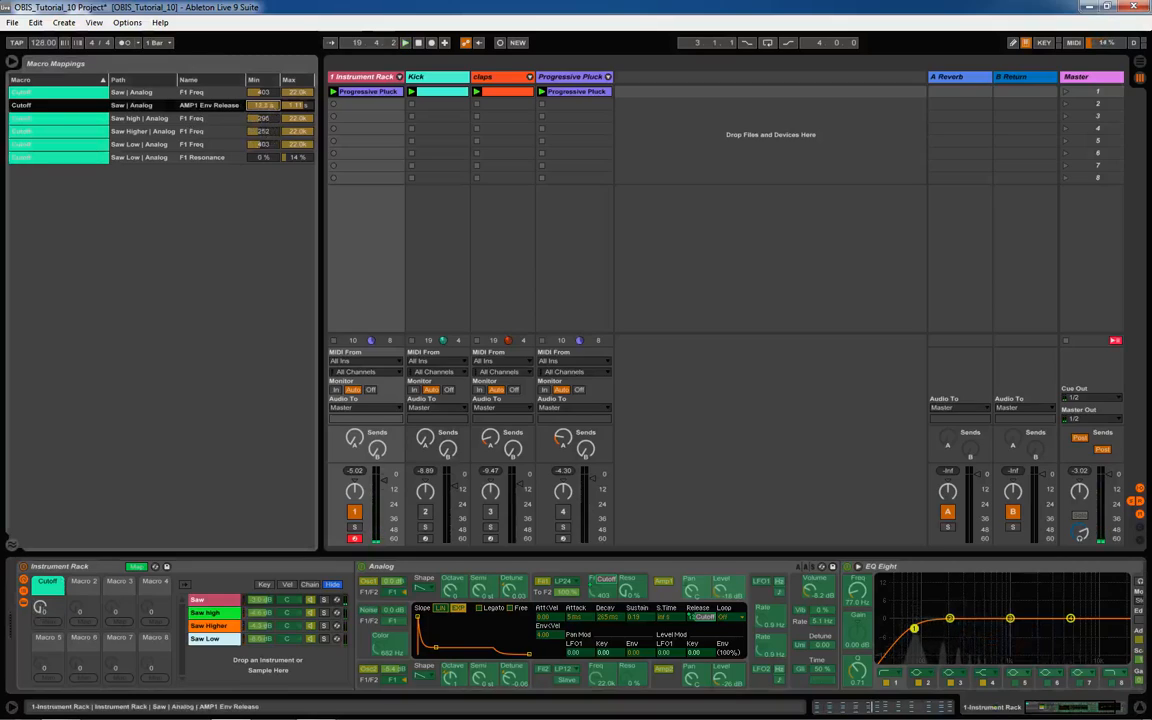
pyautogui.moveTo(270, 106); pyautogui.dragTo(270, 97)
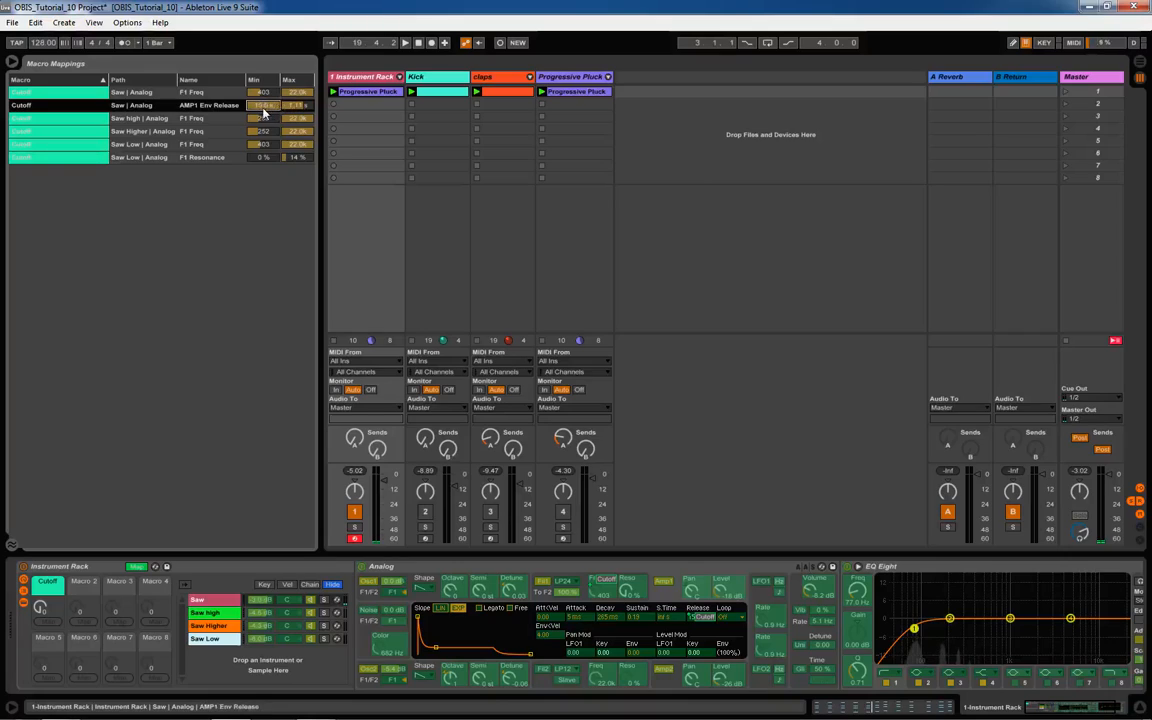
pyautogui.moveTo(270, 105)
pyautogui.mouseDown()
pyautogui.moveTo(270, 150)
pyautogui.moveTo(270, 107)
pyautogui.moveTo(270, 124)
pyautogui.mouseUp()
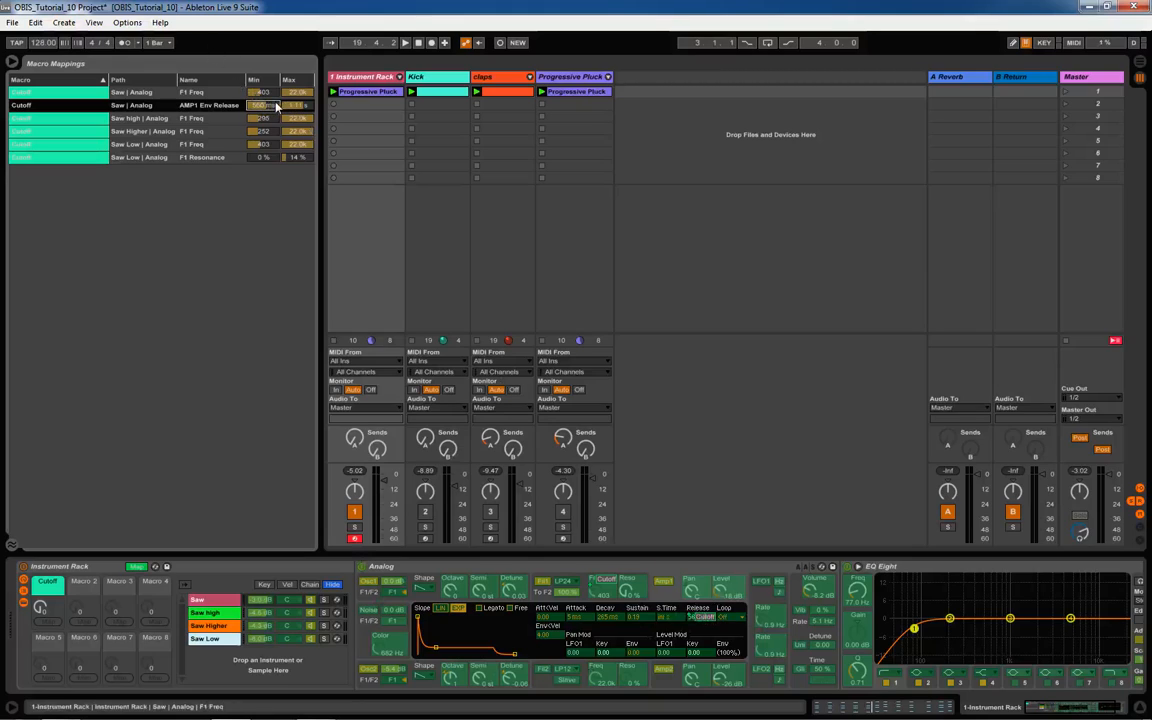
pyautogui.press('space')
pyautogui.moveTo(40, 609); pyautogui.dragTo(40, 512)
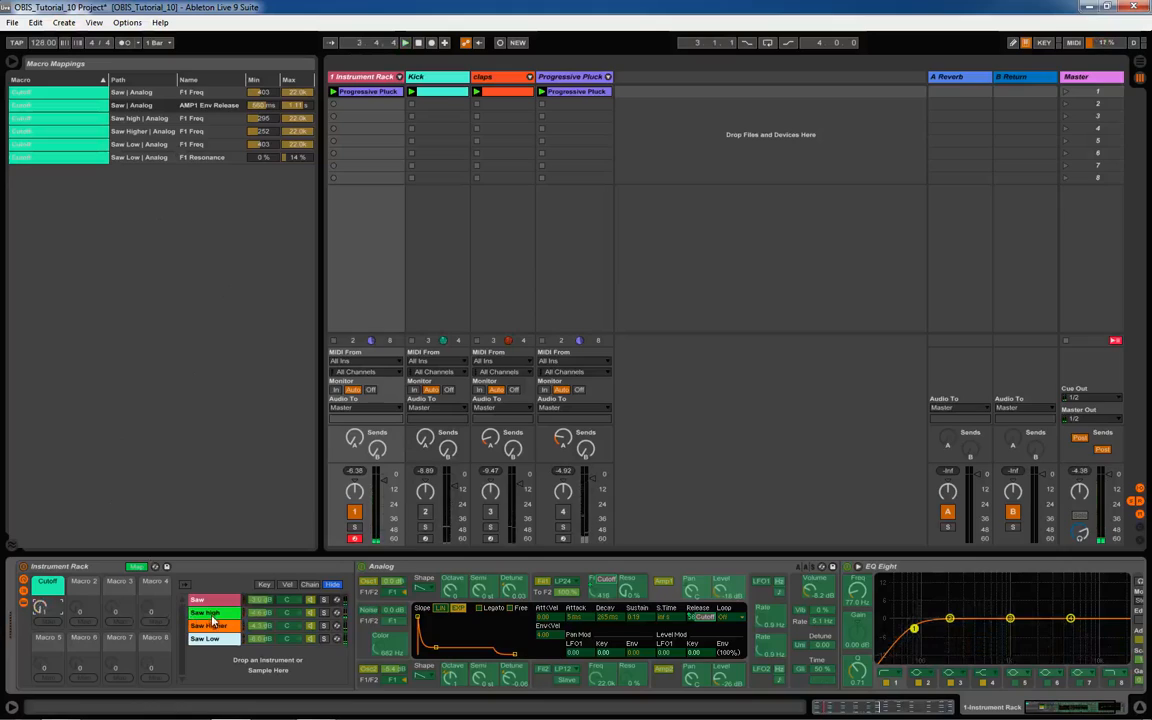
# Map the Saw high chain's filter 1 envelope release to the Cutoff macro with a minimum of 250 ms
pyautogui.click(194, 612)
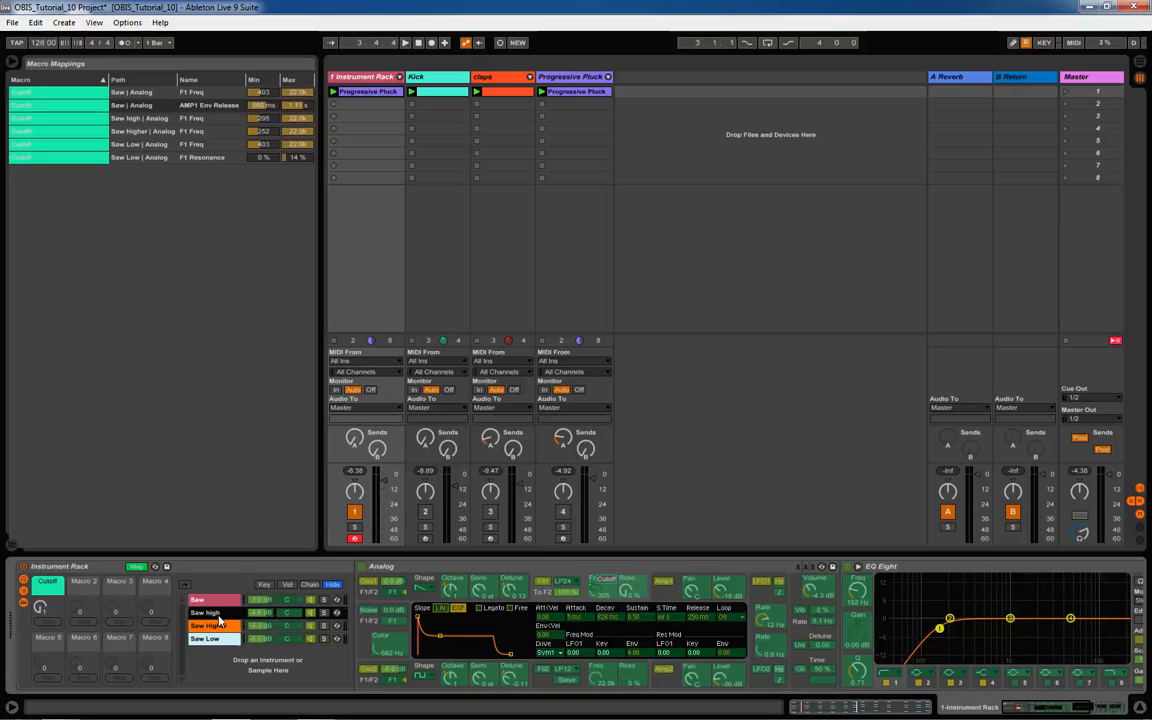
pyautogui.rightClick(697, 621)
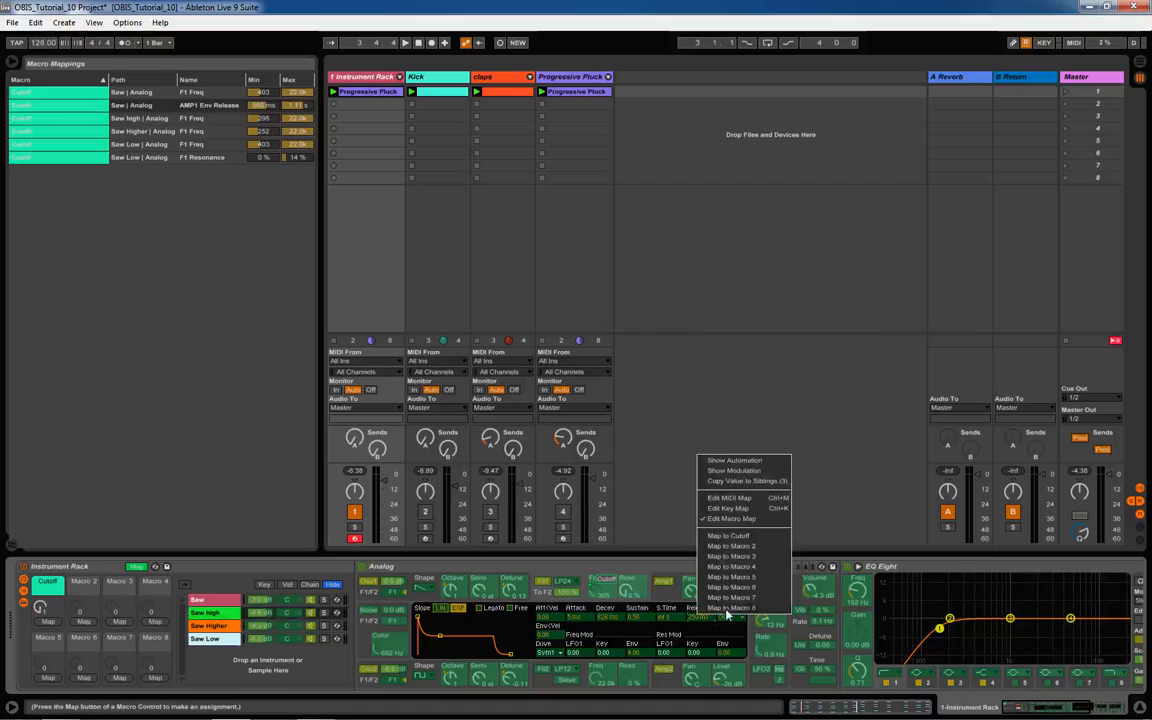
pyautogui.click(729, 536)
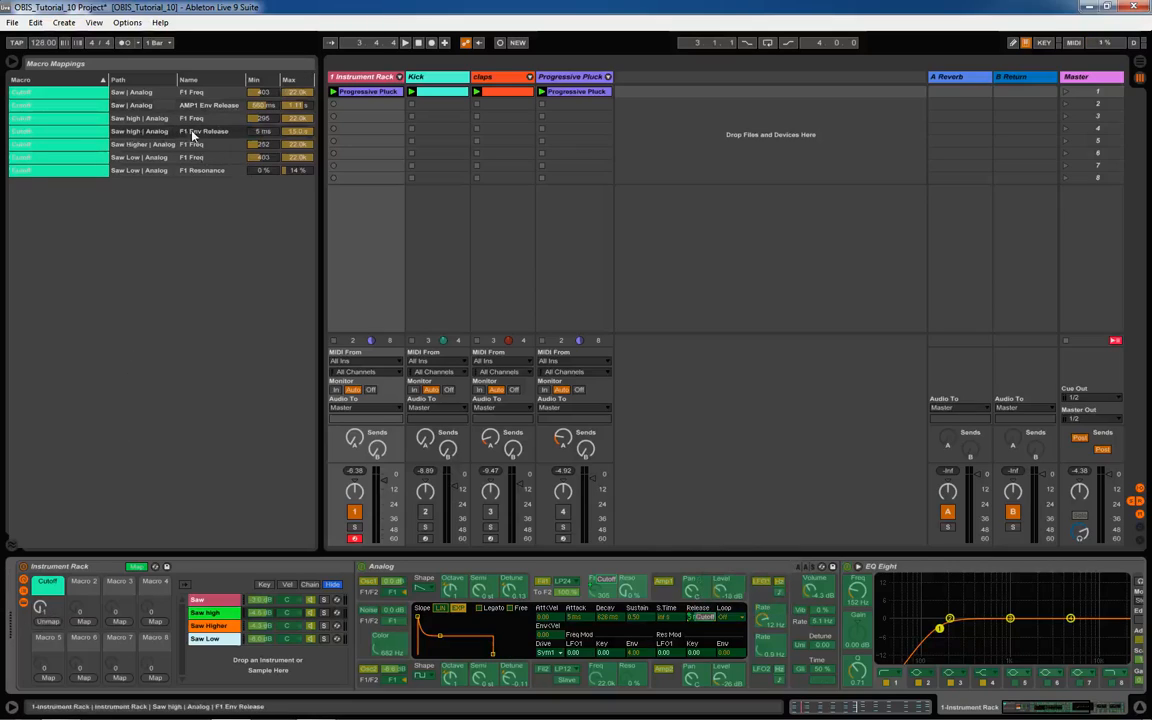
pyautogui.click(268, 134)
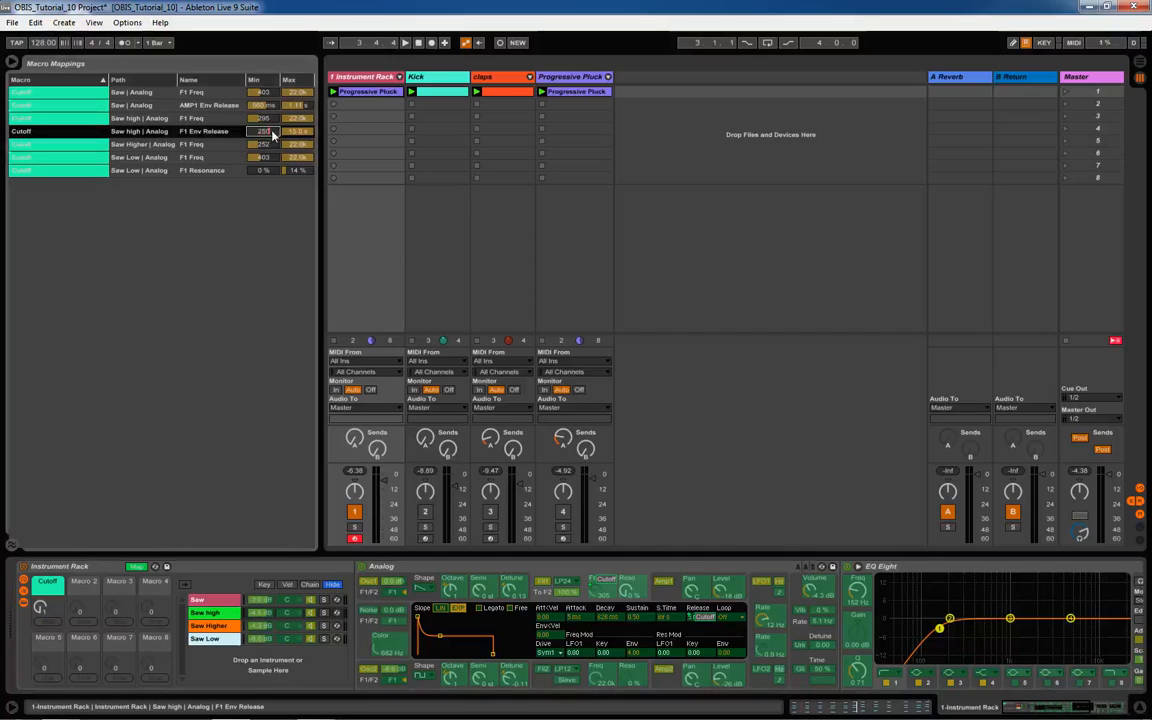
pyautogui.press('Return')
pyautogui.press('BackSpace')
pyautogui.press('Return')
# Set the Saw high chain's release mapping maximum to 1.11 s and sweep the Cutoff macro up and down during playback
pyautogui.moveTo(290, 133)
pyautogui.mouseDown()
pyautogui.moveTo(290, 160)
pyautogui.moveTo(305, 135)
pyautogui.mouseUp()
pyautogui.press('space')
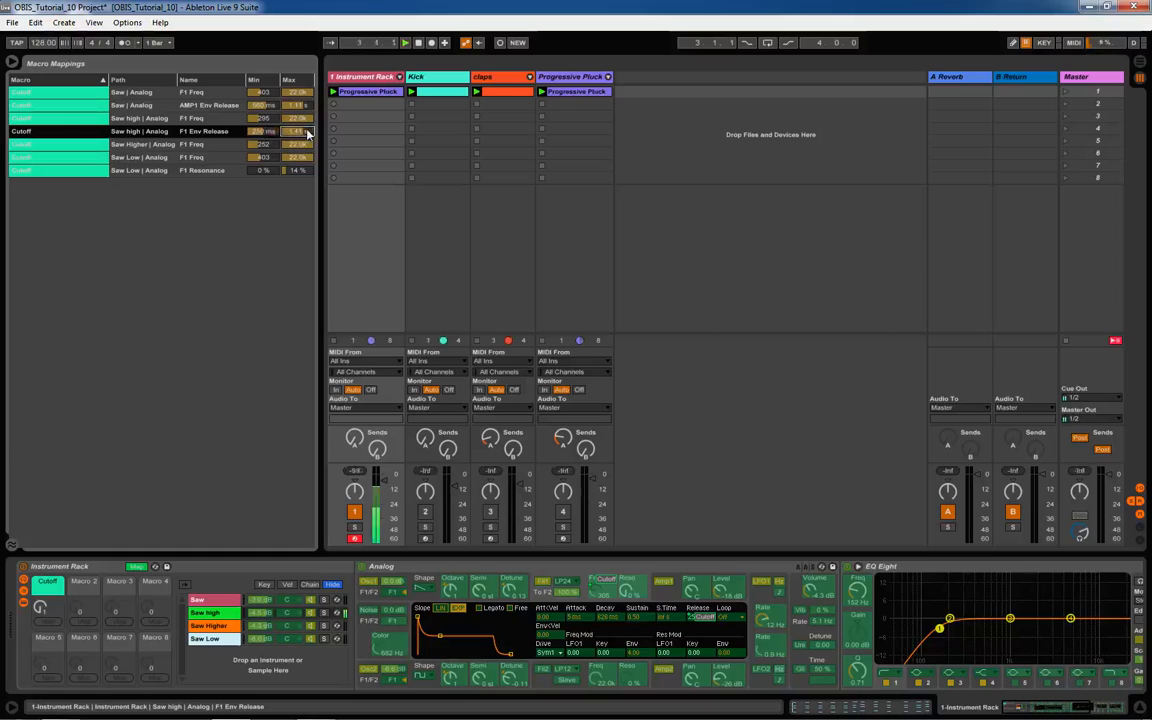
pyautogui.moveTo(45, 612); pyautogui.dragTo(45, 591)
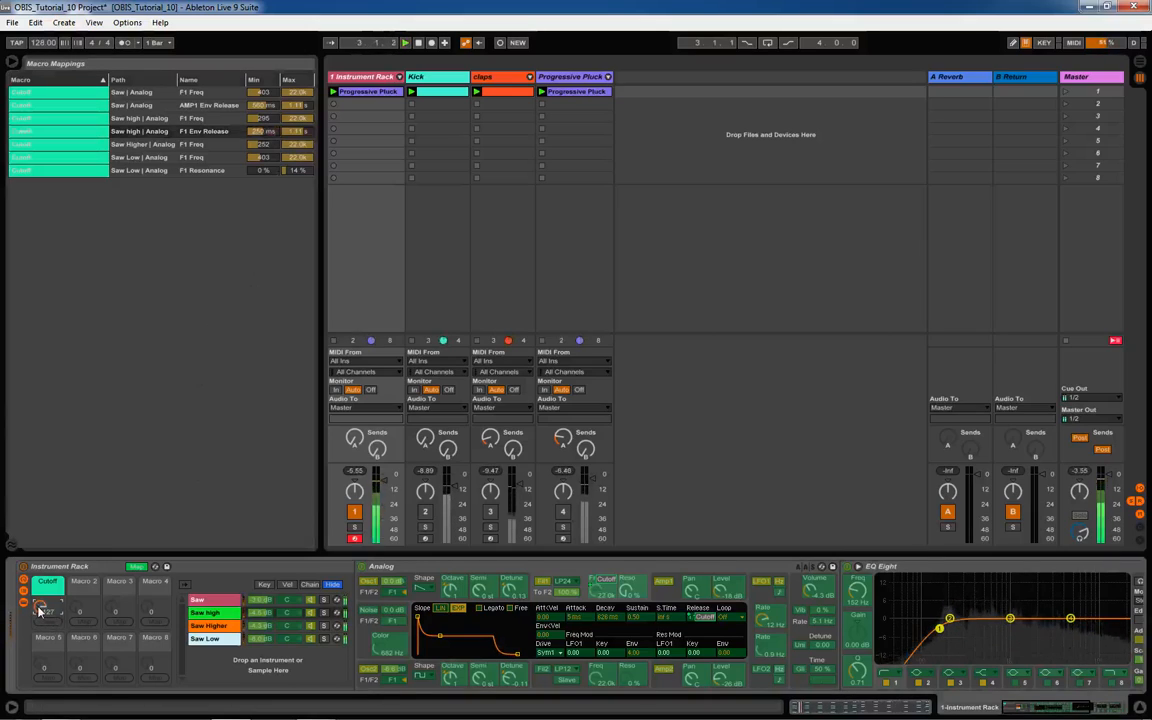
pyautogui.moveTo(40, 608); pyautogui.dragTo(40, 622)
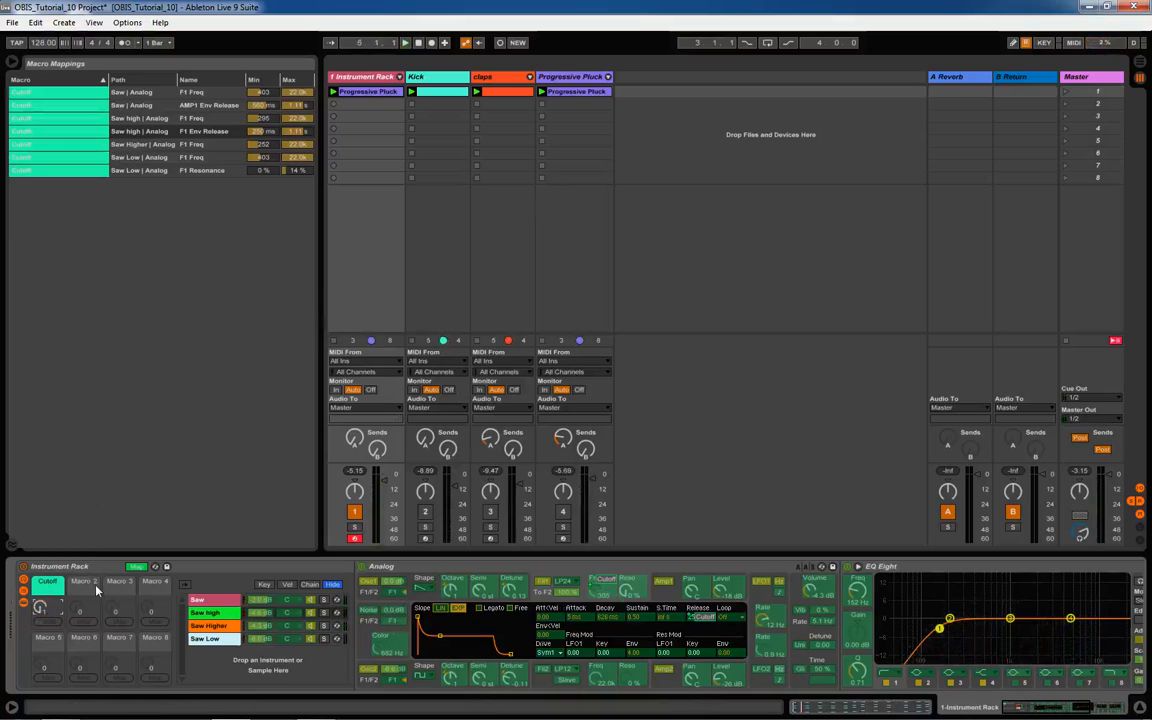
# Review the Analog and effect settings of the Saw Low, Saw Higher, Saw high and Saw chains
pyautogui.rightClick(40, 608)
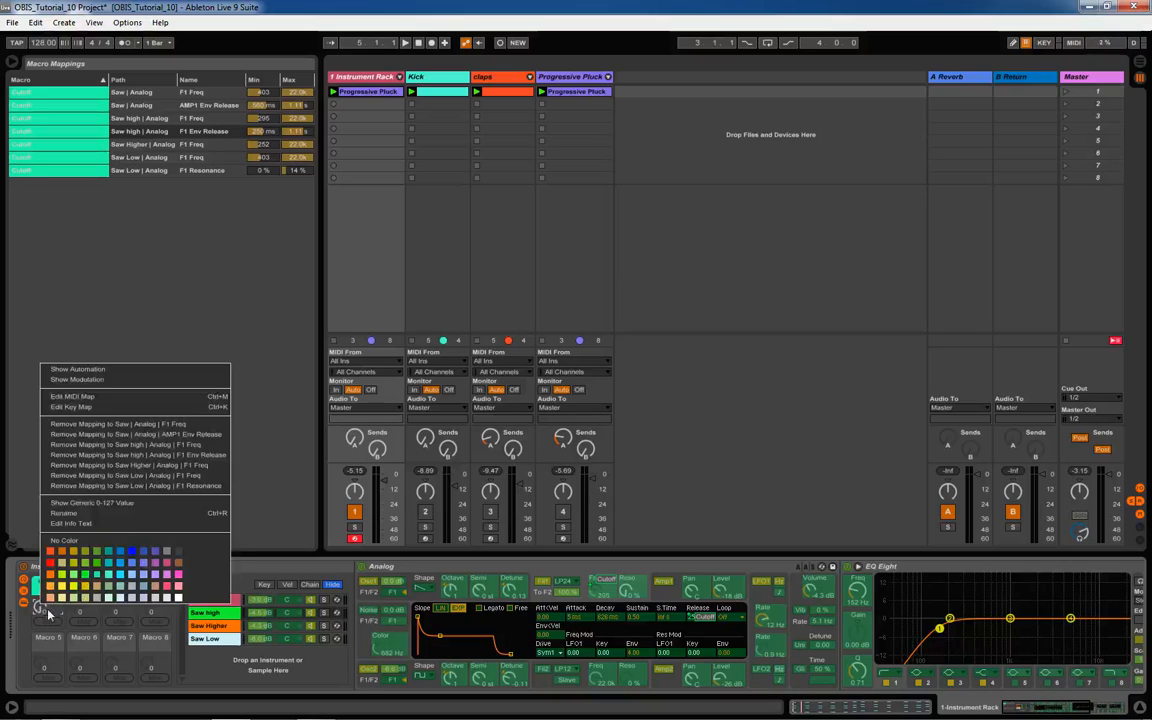
pyautogui.click(240, 677)
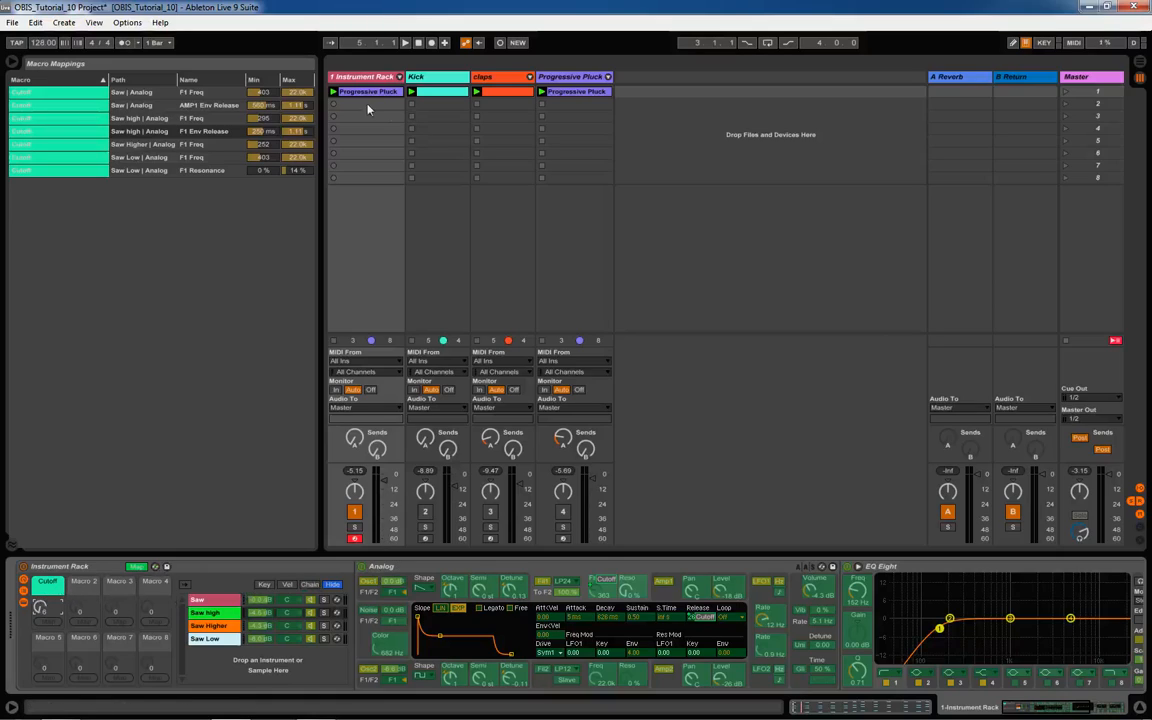
pyautogui.click(206, 640)
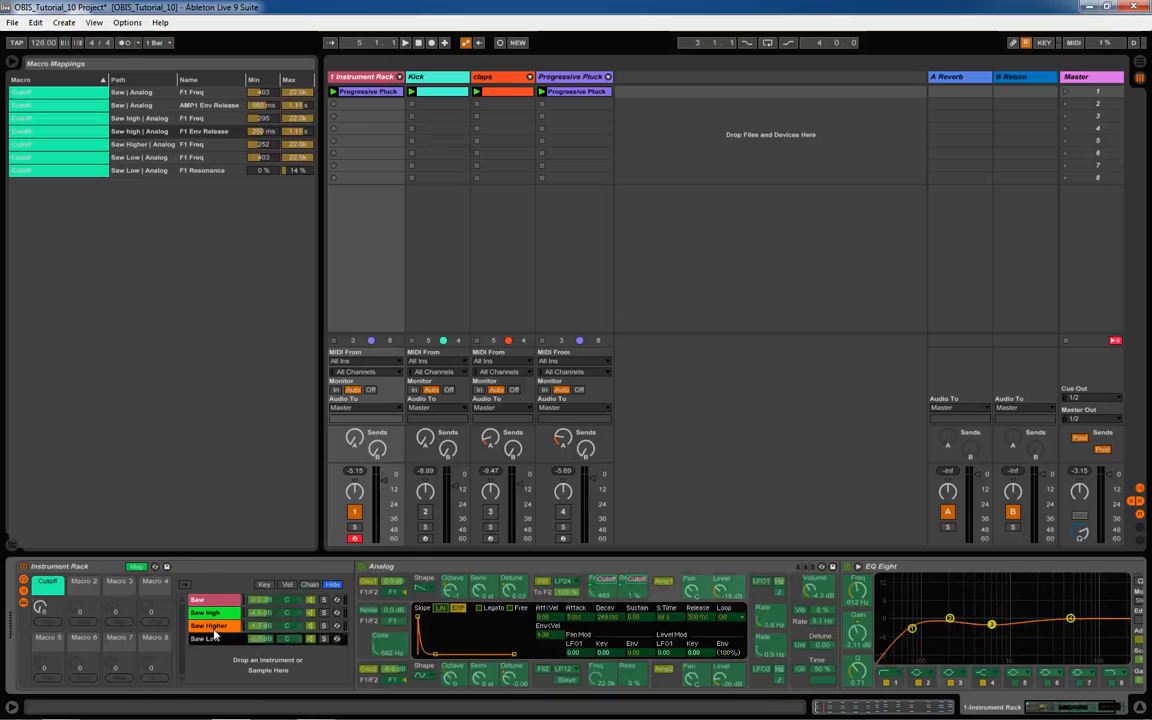
pyautogui.click(213, 627)
pyautogui.click(219, 614)
pyautogui.click(226, 601)
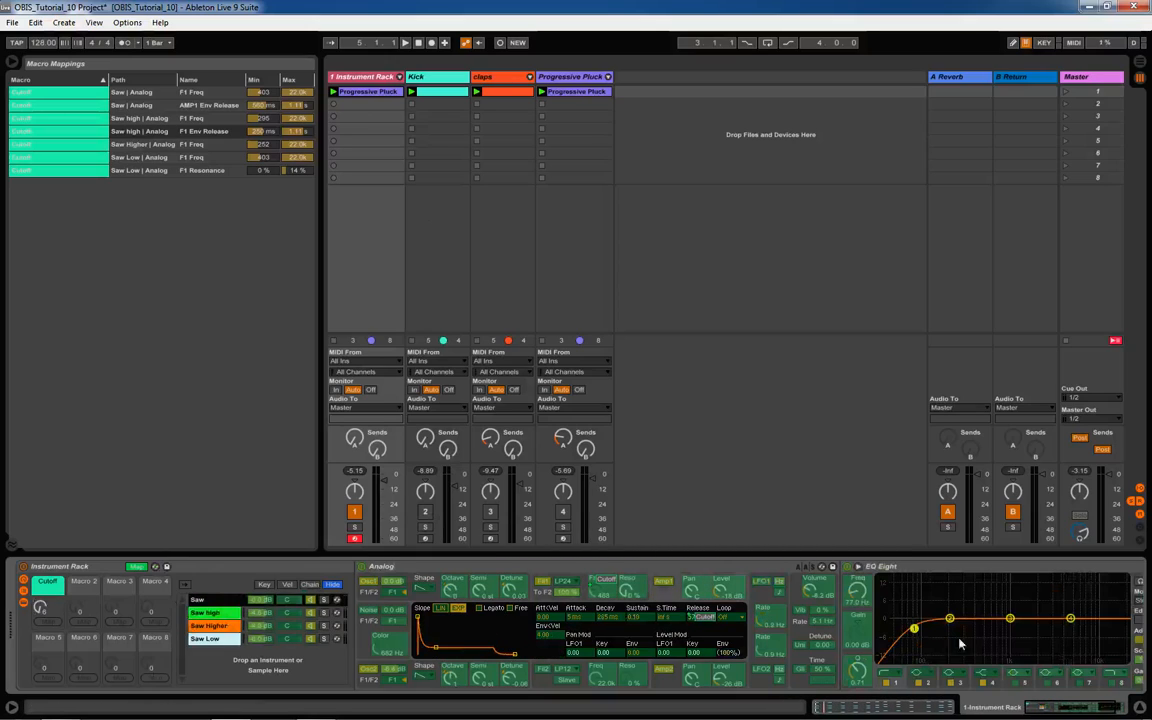
pyautogui.moveTo(1055, 709)
pyautogui.mouseDown()
pyautogui.moveTo(1078, 709)
pyautogui.moveTo(1048, 709)
pyautogui.mouseUp()
pyautogui.click(198, 599)
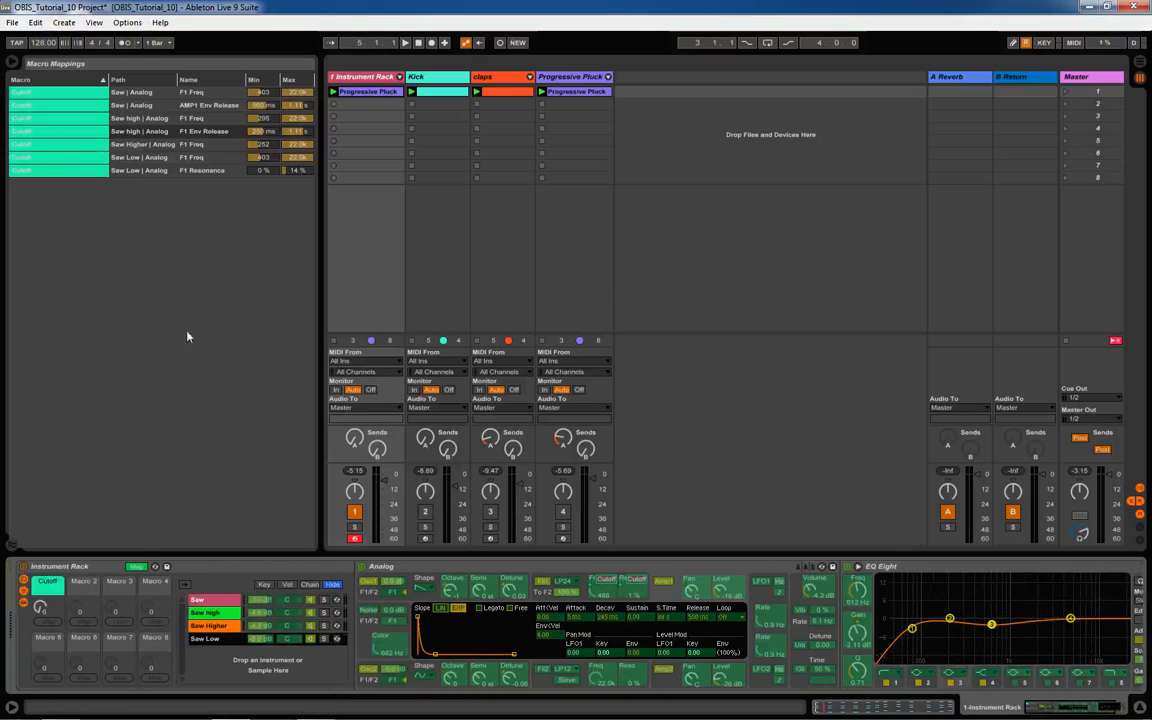
# Leave macro mapping and insert a Utility before EQ Eight on the Saw Low chain with its width at 0 %
pyautogui.click(136, 566)
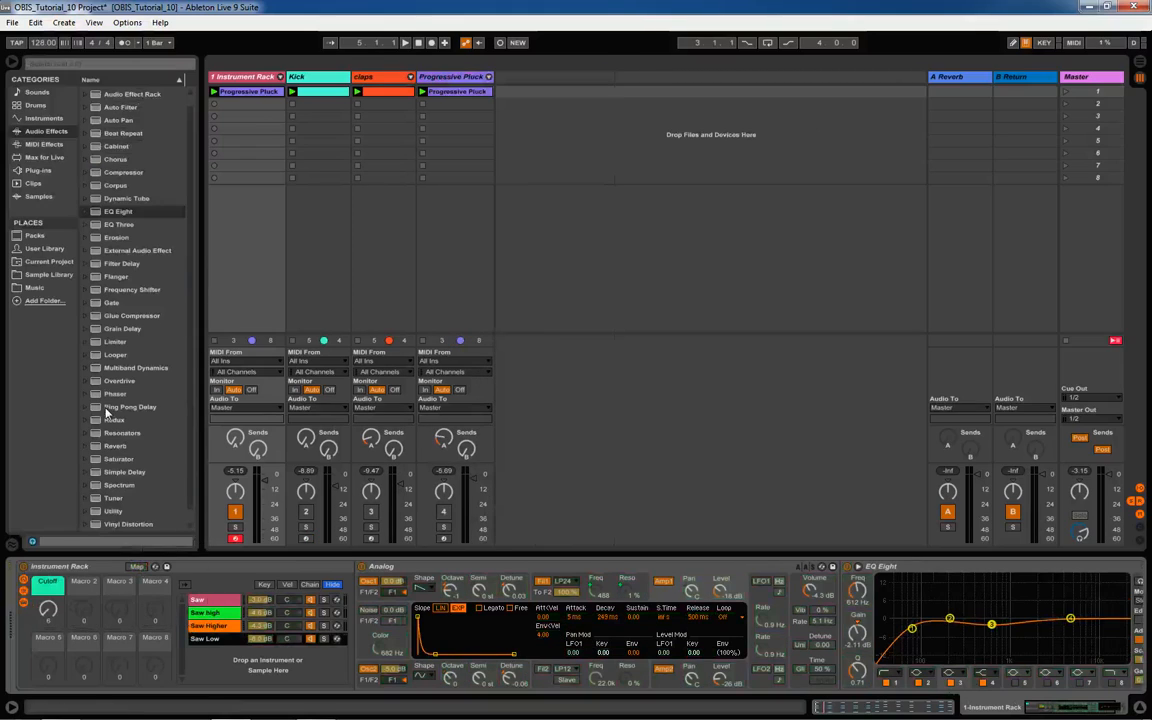
pyautogui.scroll(1, 108, 412)
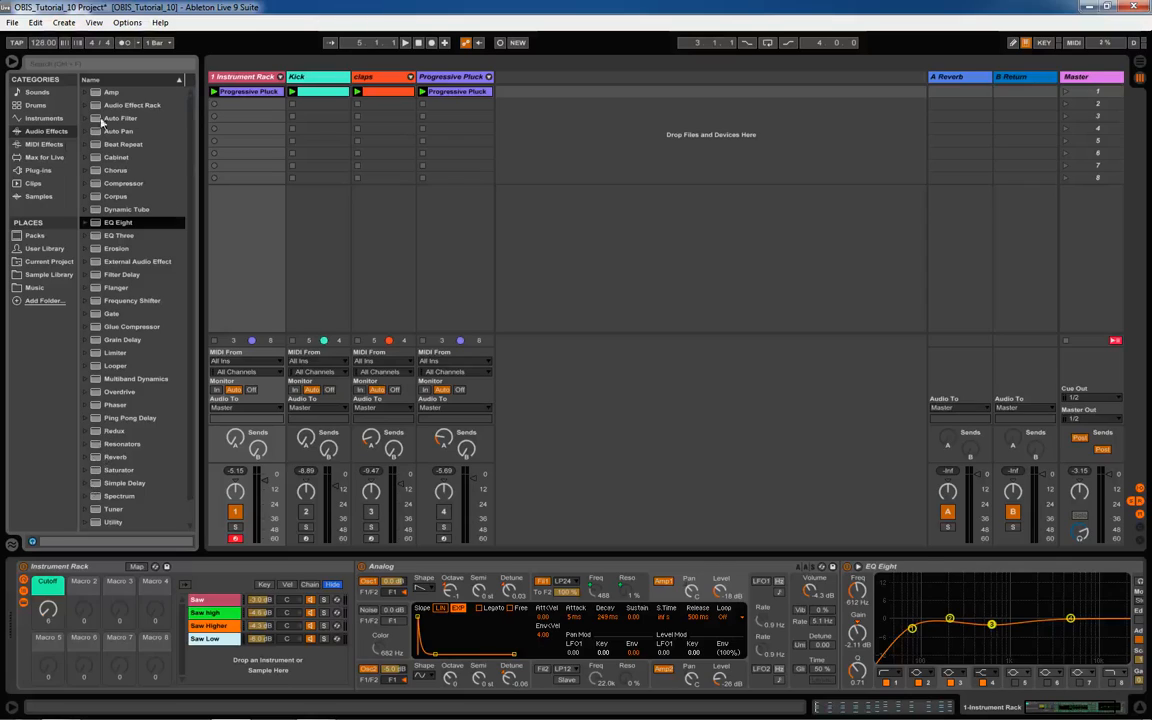
pyautogui.scroll(-2, 118, 401)
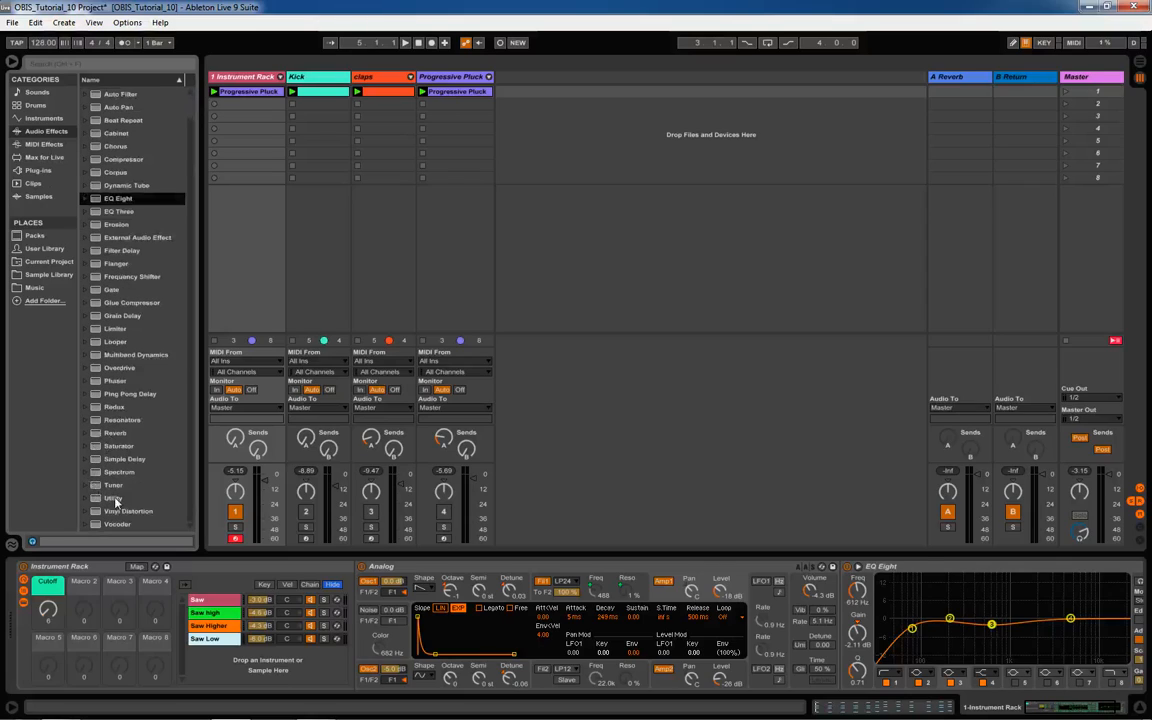
pyautogui.moveTo(115, 499); pyautogui.dragTo(214, 642)
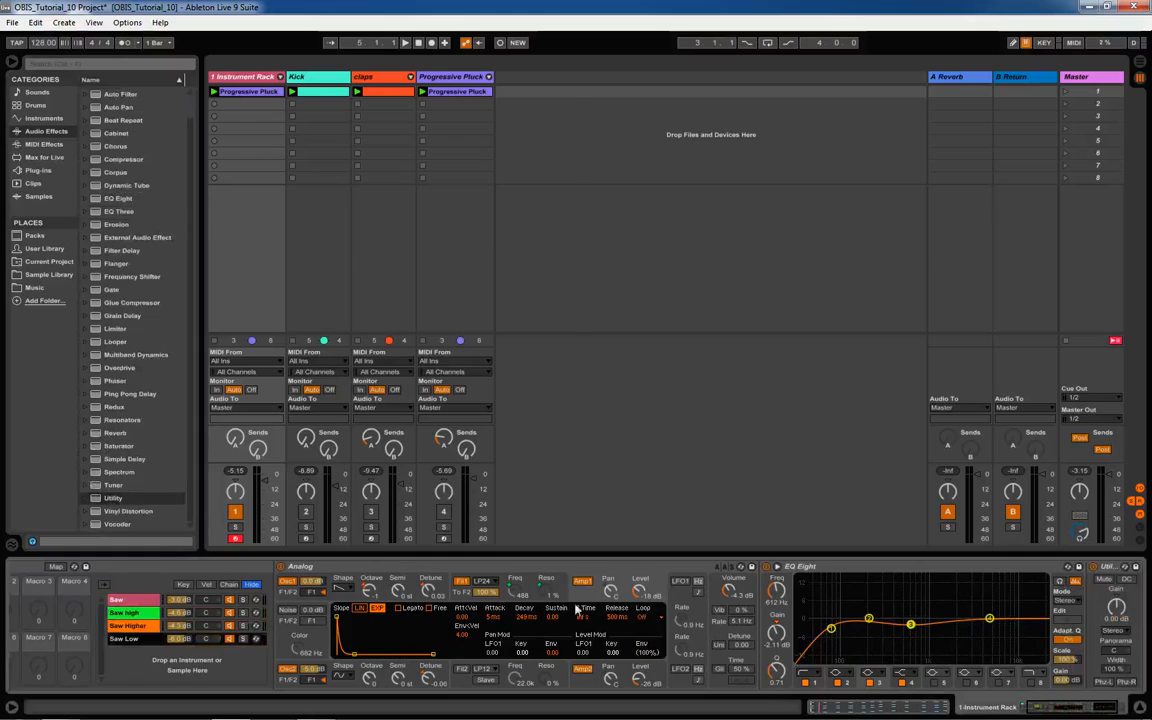
pyautogui.moveTo(1103, 568); pyautogui.dragTo(700, 570)
pyautogui.moveTo(781, 671); pyautogui.dragTo(781, 716)
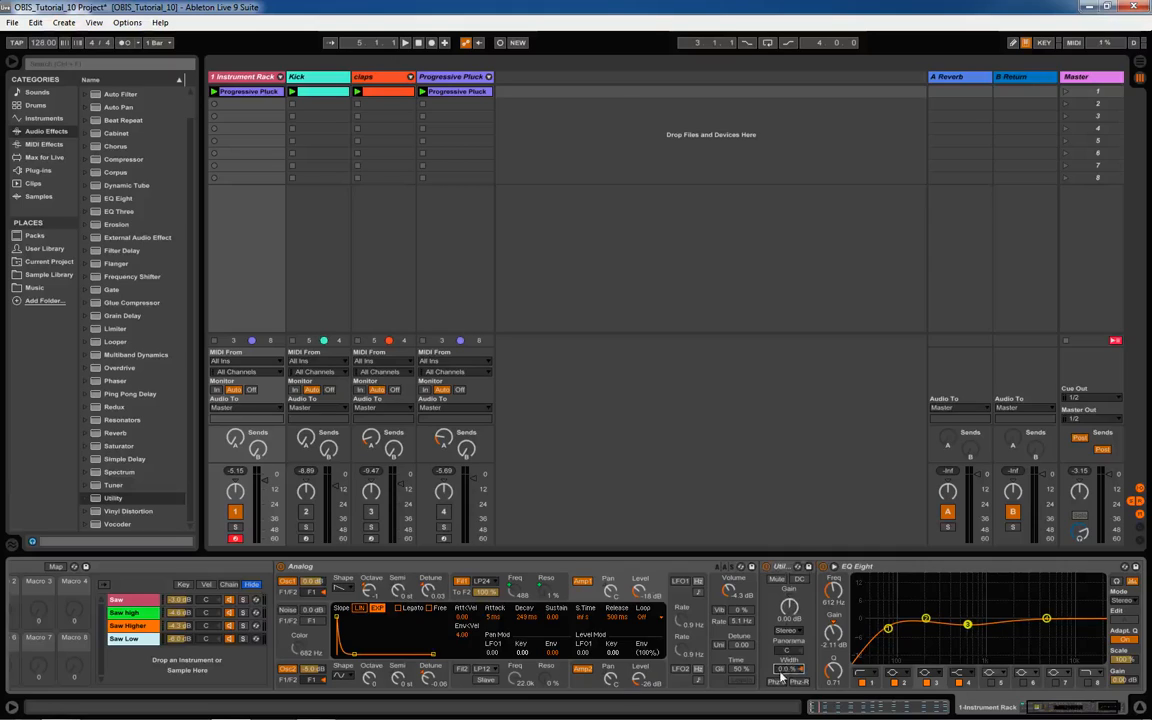
# Play the pluck and sweep the Cutoff macro up to 127 and back down to check the sound
pyautogui.press('space')
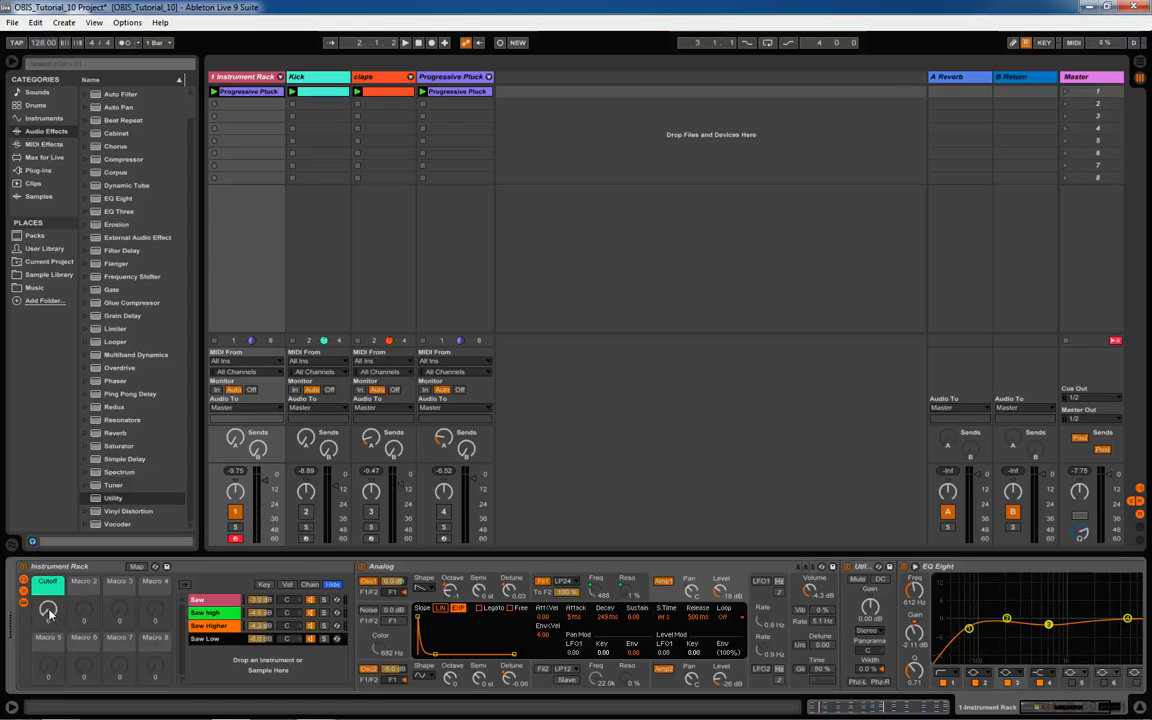
pyautogui.press('space')
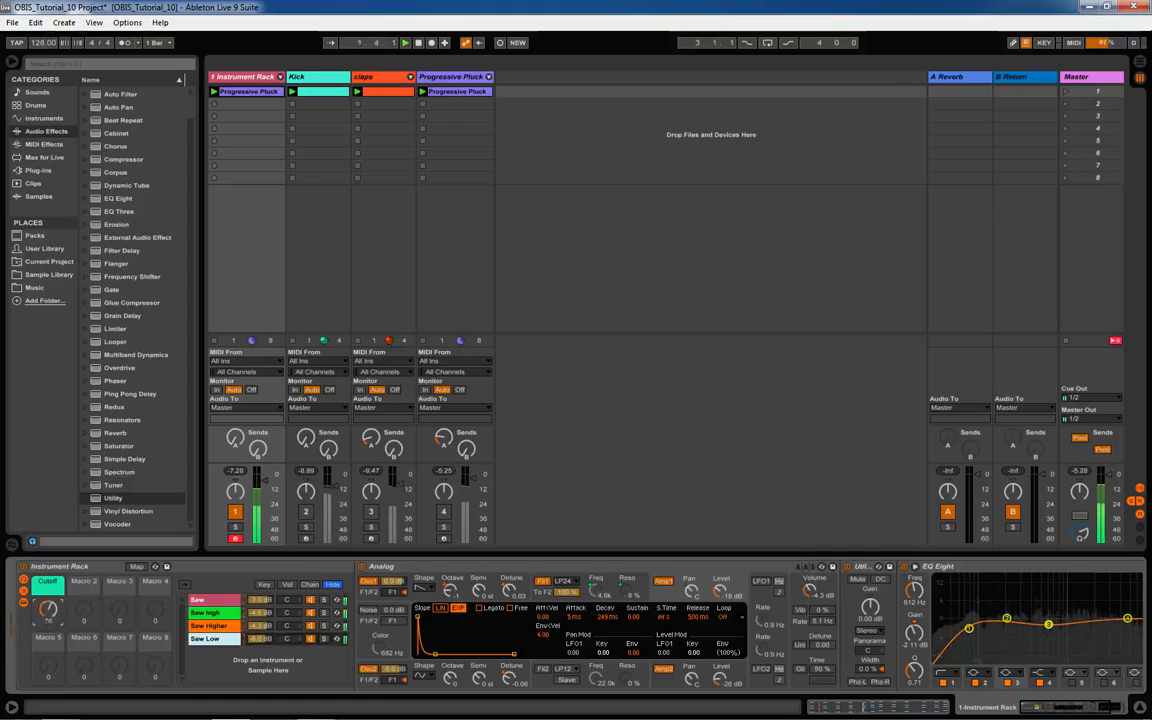
pyautogui.moveTo(47, 607); pyautogui.dragTo(55, 608)
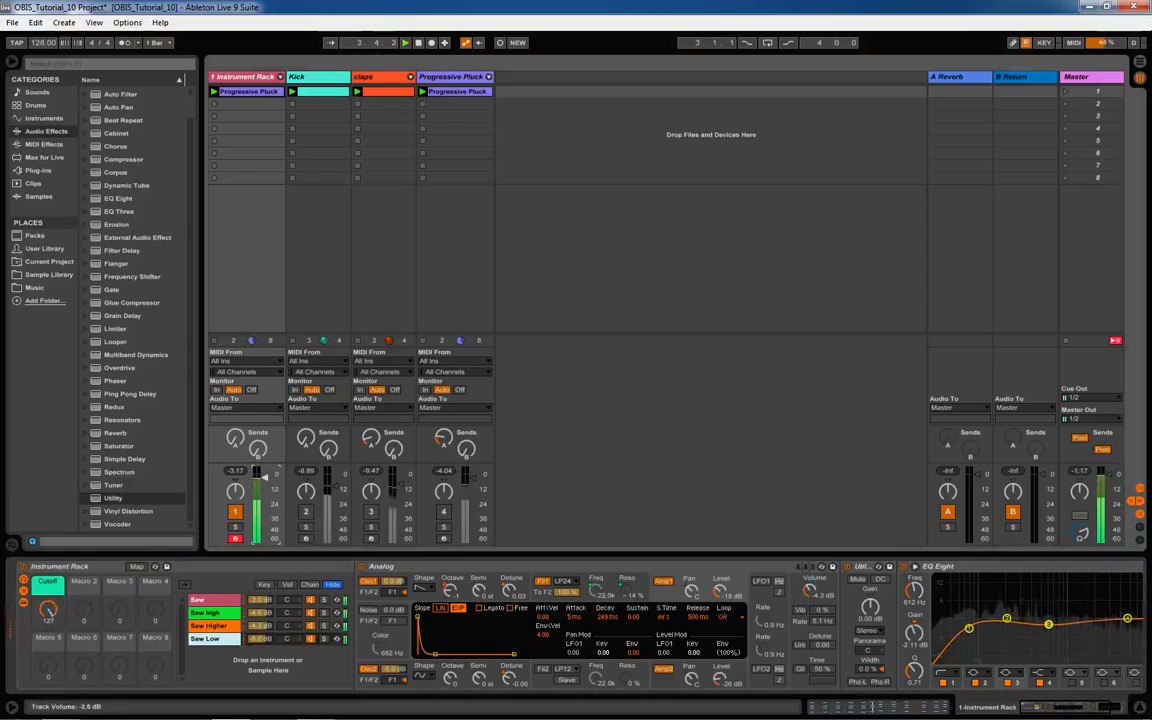
pyautogui.moveTo(48, 609); pyautogui.dragTo(48, 648)
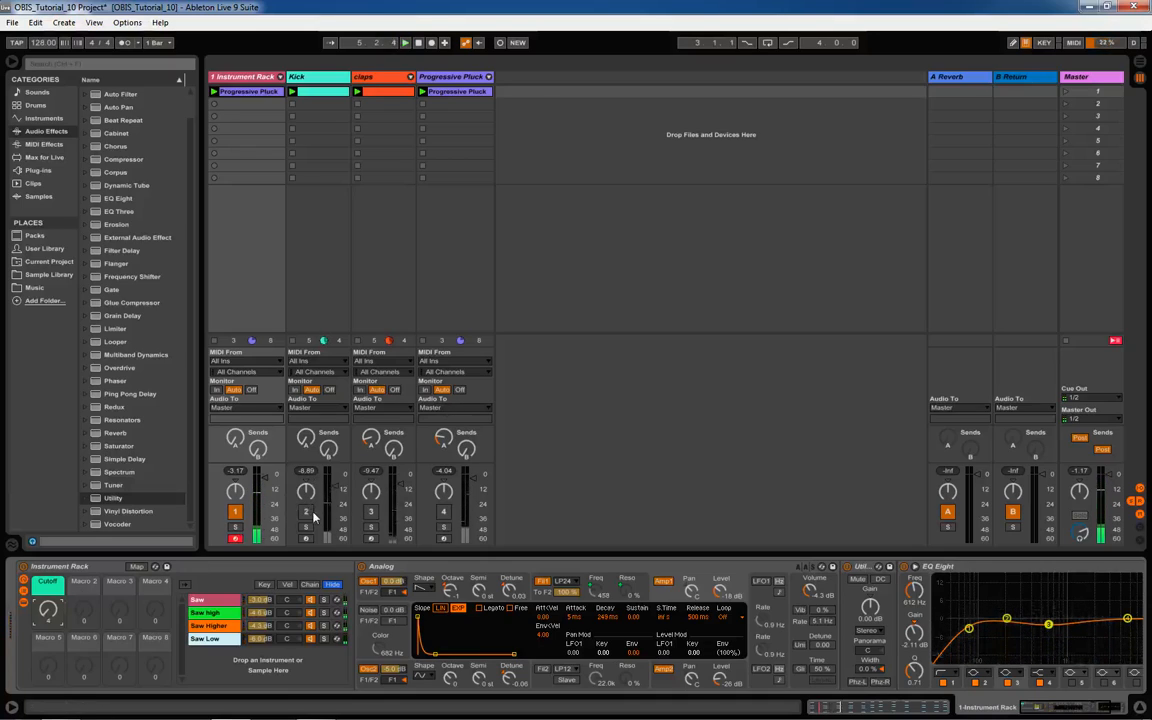
# Activate the Kick and claps tracks and sweep the Cutoff macro during playback, ending at about 17
pyautogui.click(306, 512)
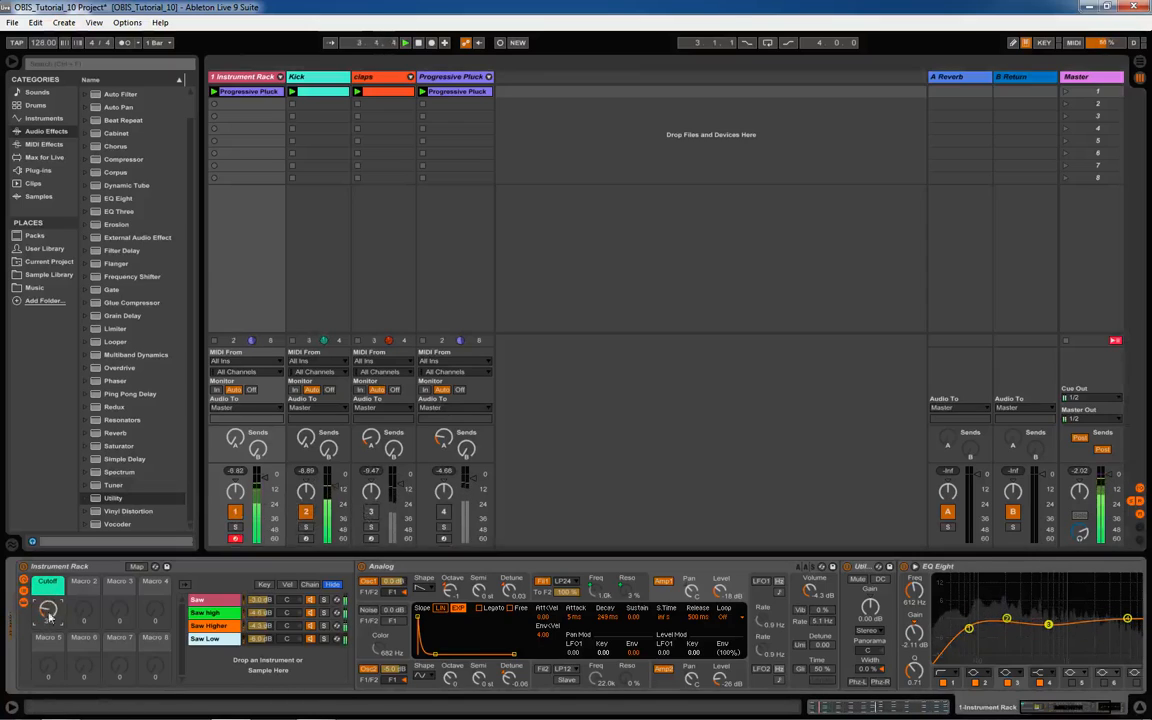
pyautogui.click(370, 511)
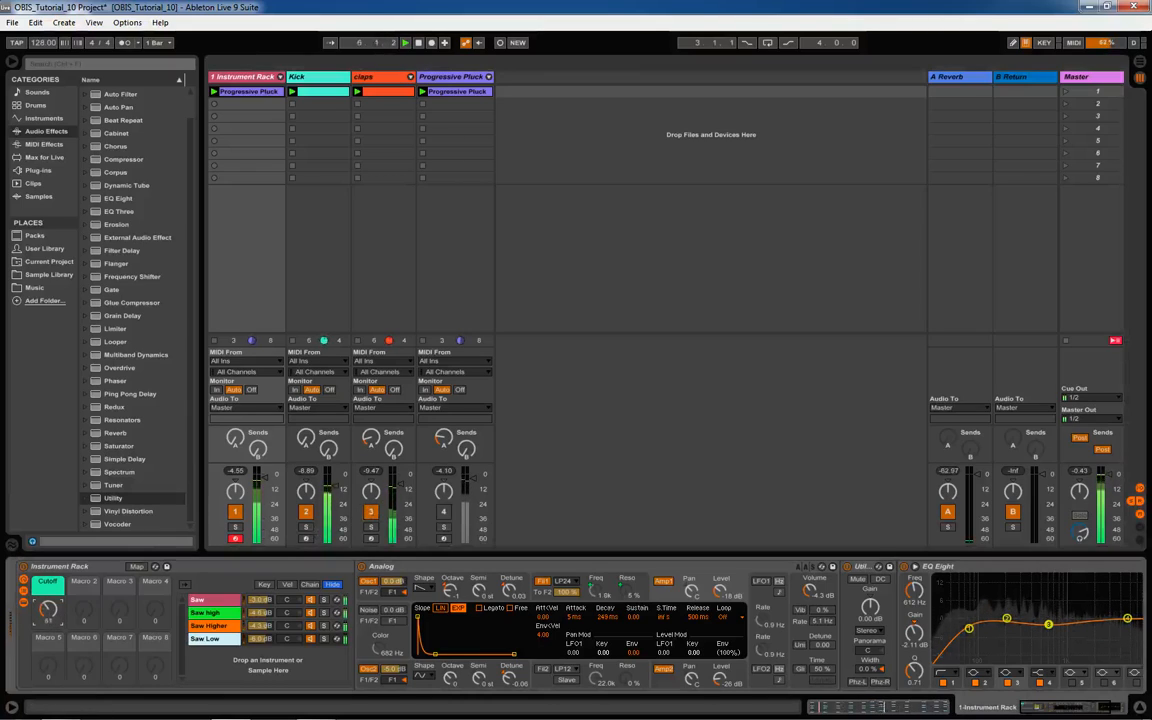
pyautogui.moveTo(47, 607); pyautogui.dragTo(48, 604)
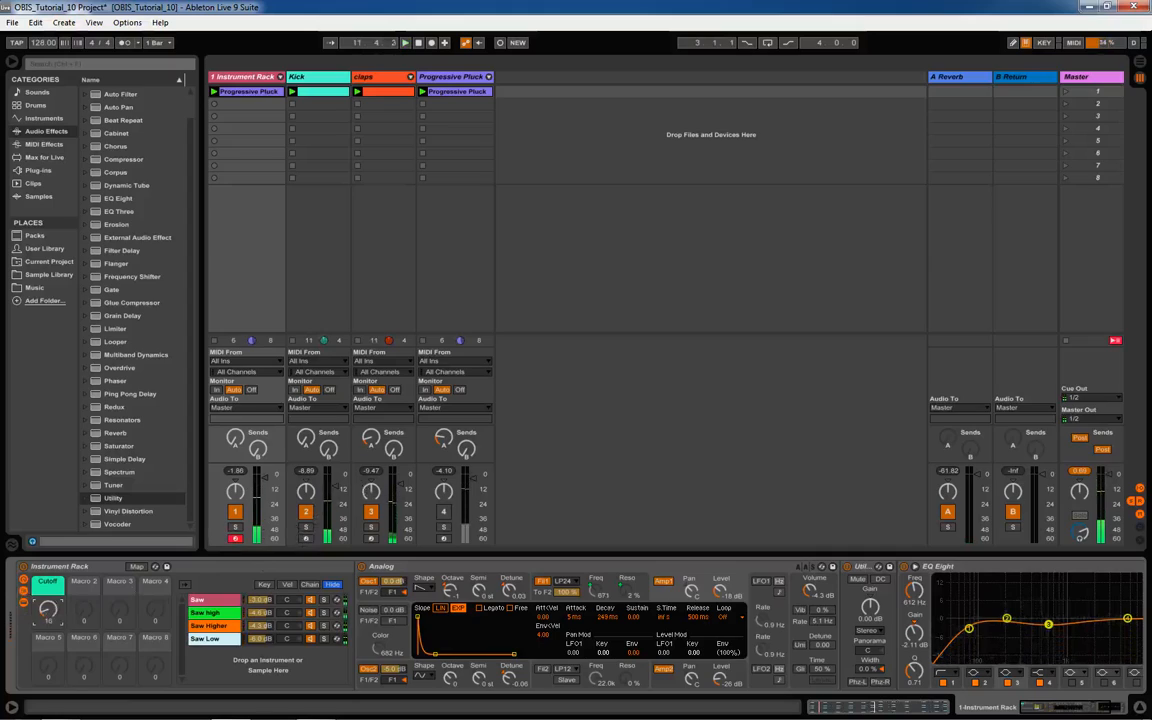
# Solo the Saw Higher chain and the Instrument Rack track, and add an Overdrive after the chain's Reverb
pyautogui.click(219, 626)
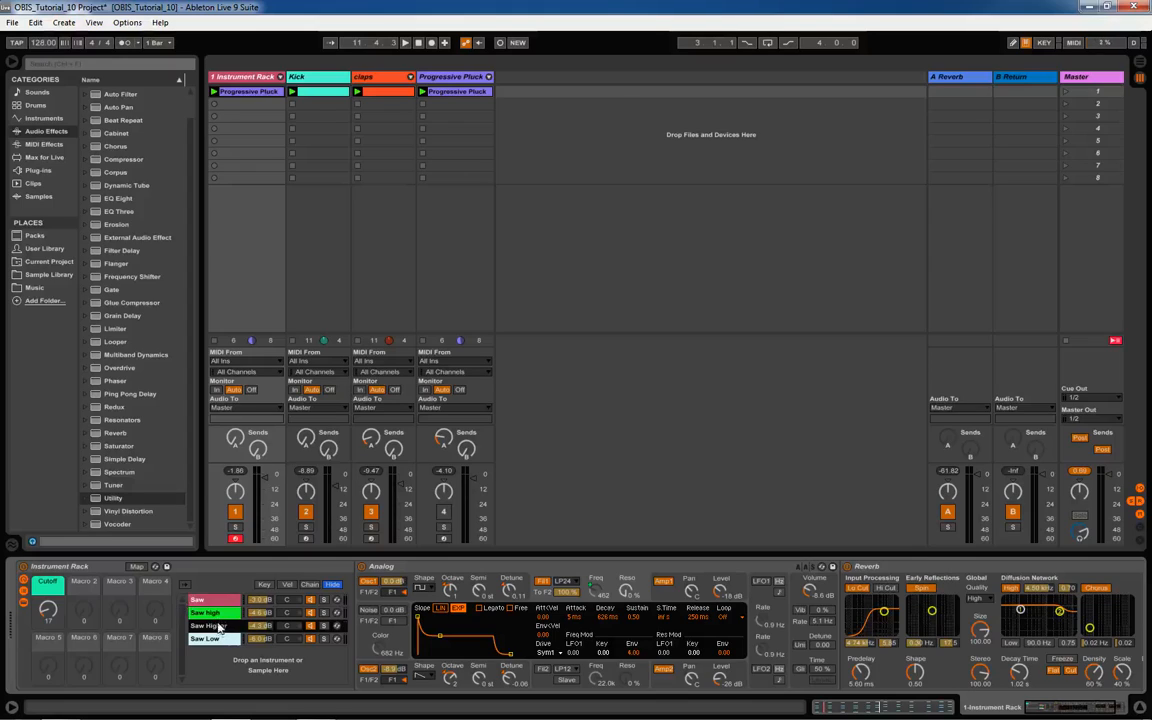
pyautogui.moveTo(1046, 710); pyautogui.dragTo(1056, 710)
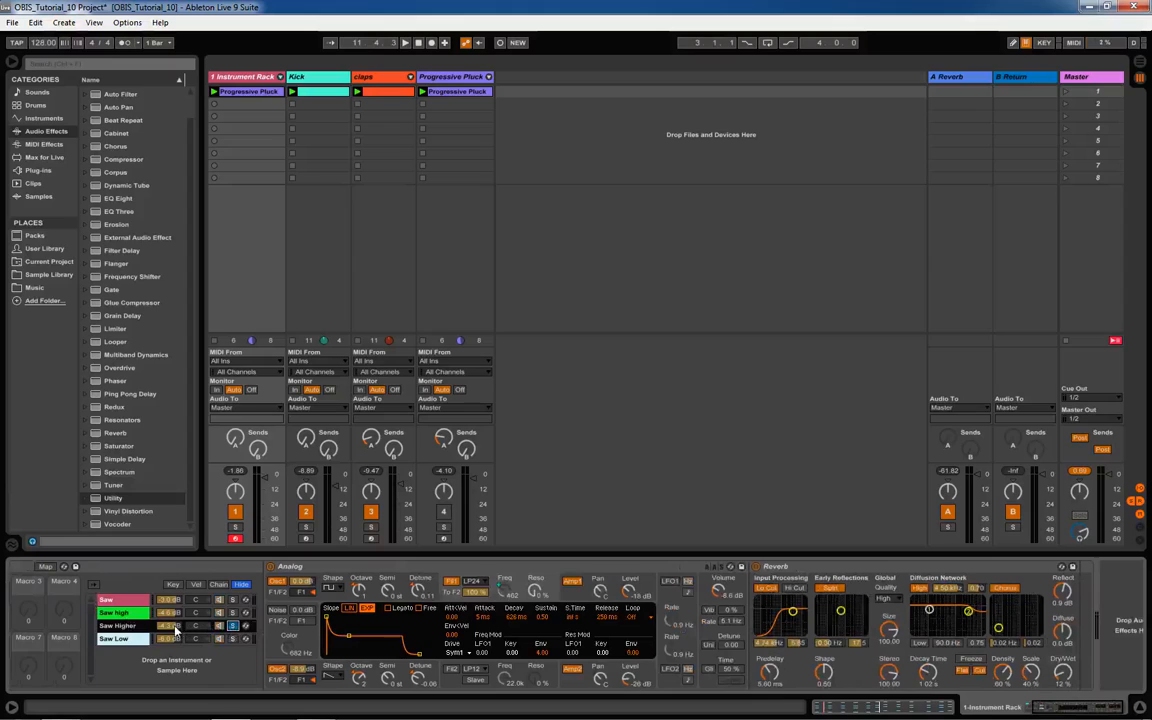
pyautogui.press('space')
pyautogui.click(236, 527)
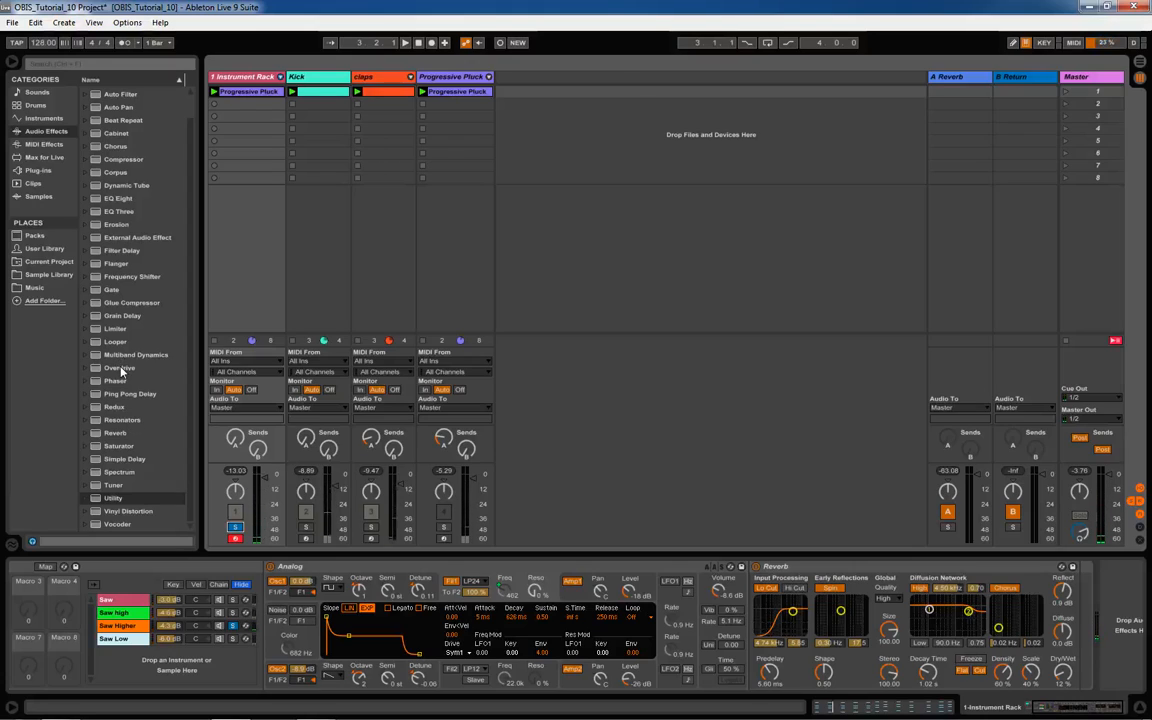
pyautogui.moveTo(120, 368); pyautogui.dragTo(117, 570)
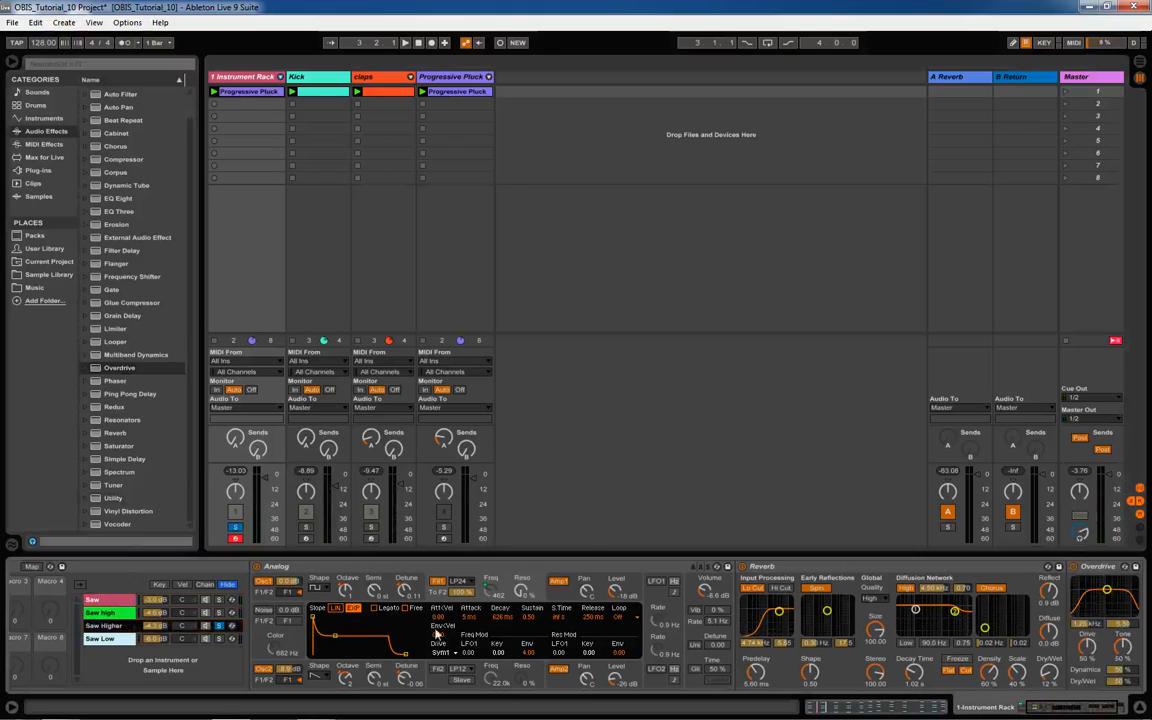
pyautogui.click(1124, 707)
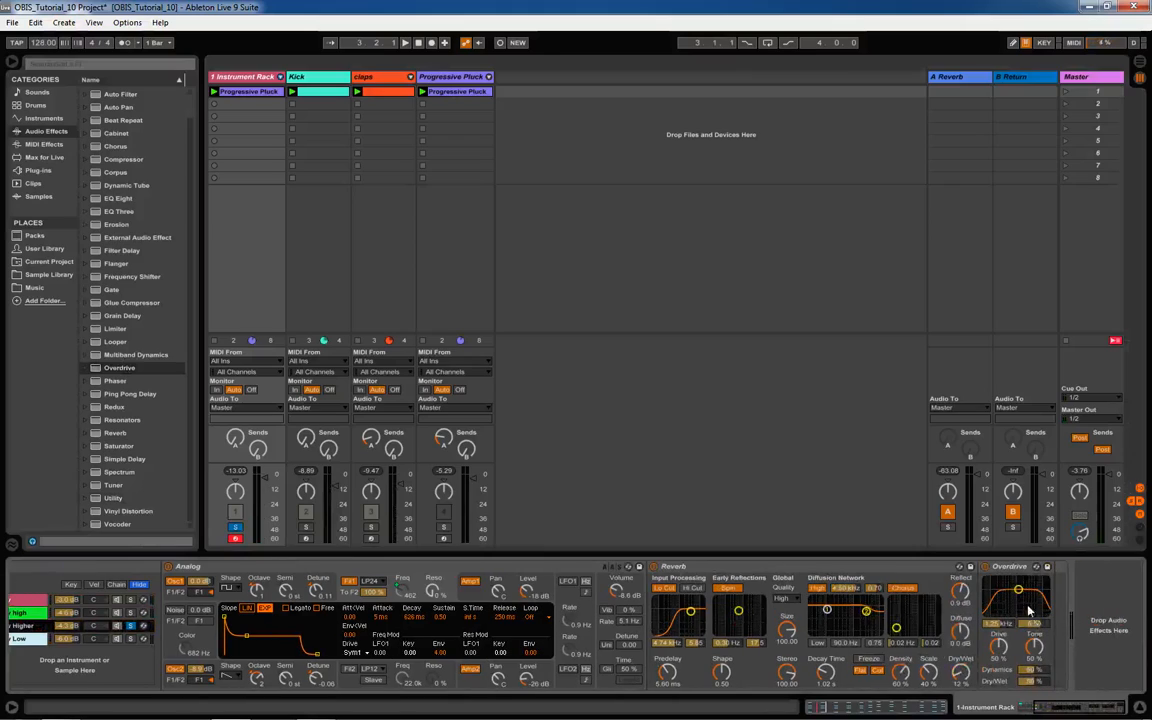
# Narrow the Overdrive's filter bandwidth to about 2.98 and lower its Dry/Wet to 26 % during playback
pyautogui.moveTo(1018, 589); pyautogui.dragTo(1019, 603)
pyautogui.press('space')
pyautogui.moveTo(1033, 681); pyautogui.dragTo(1033, 671)
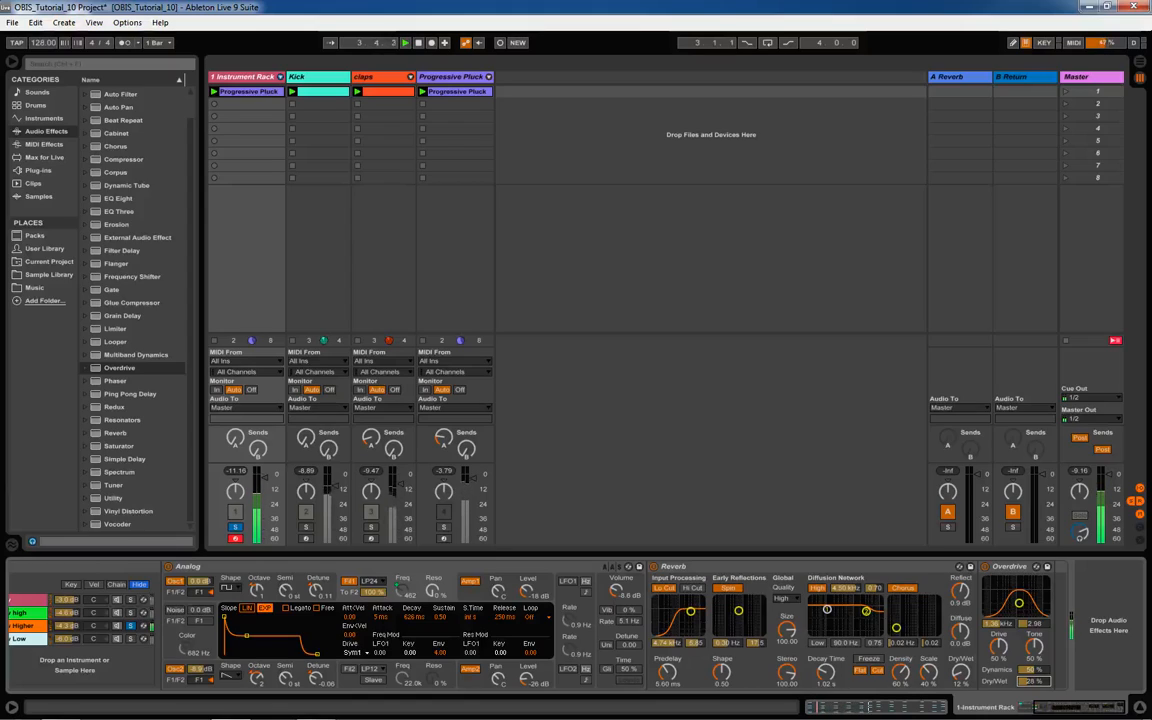
pyautogui.moveTo(1033, 681); pyautogui.dragTo(1033, 685)
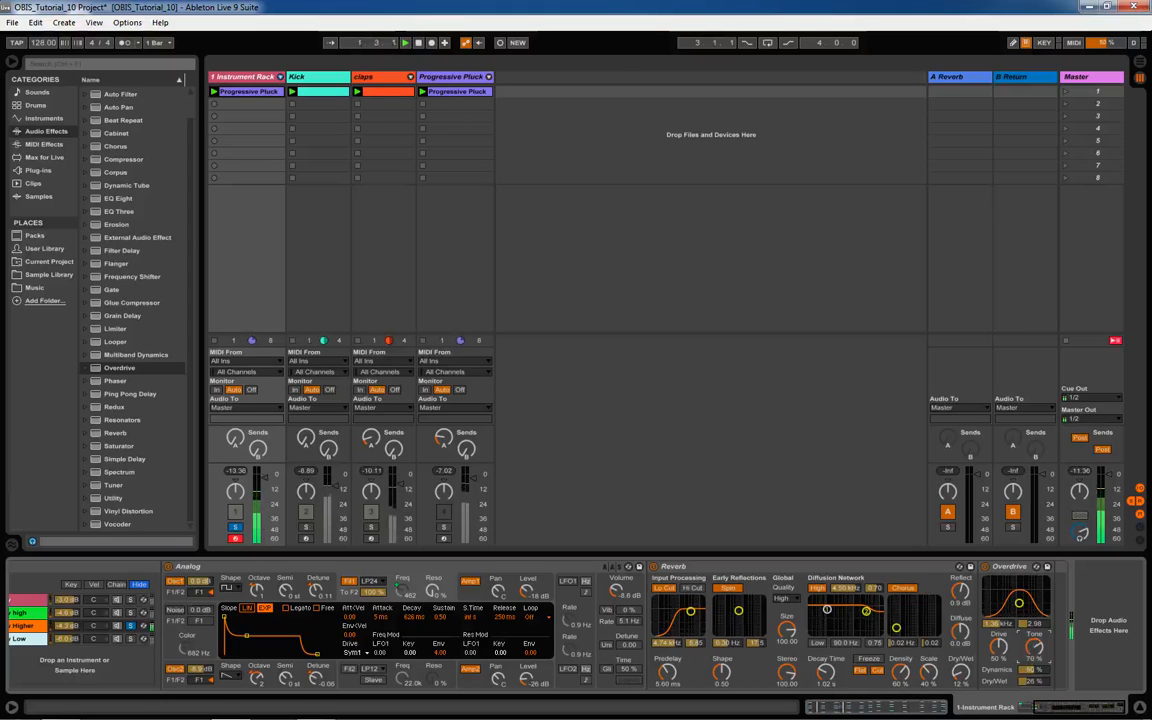
# Unsolo the Saw Higher chain and adjust the Cutoff macro against the full mix, ending at 15
pyautogui.click(131, 627)
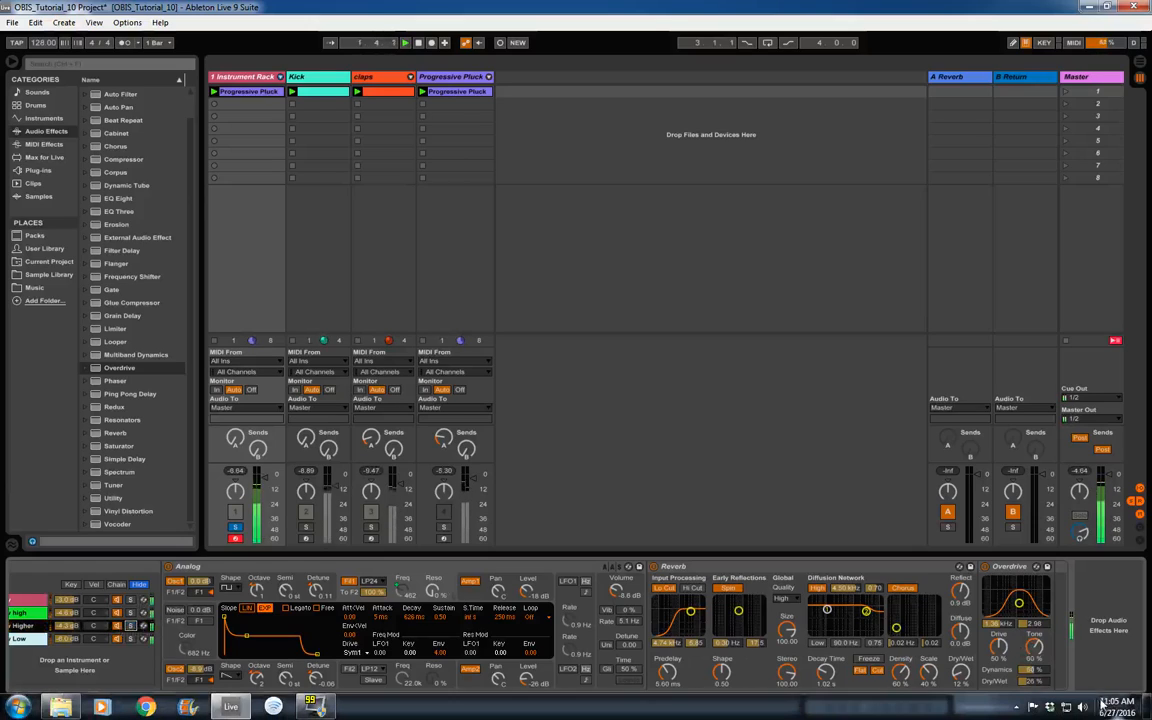
pyautogui.moveTo(1077, 708); pyautogui.dragTo(1030, 710)
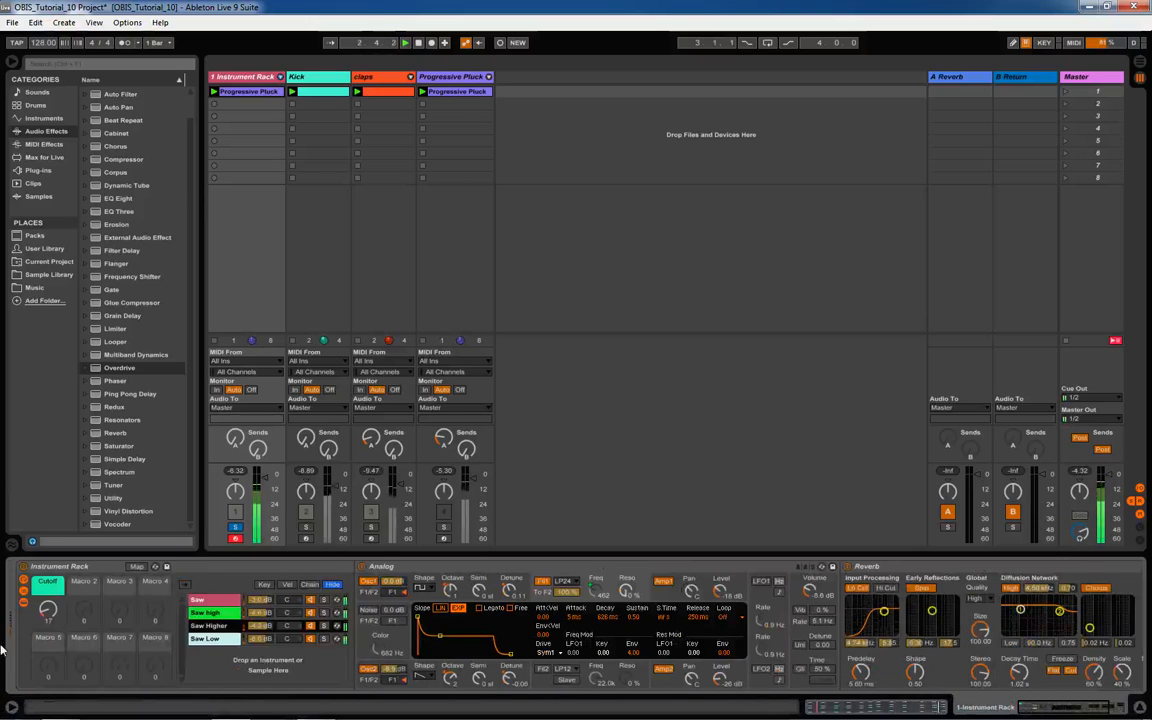
pyautogui.moveTo(55, 611); pyautogui.dragTo(55, 613)
pyautogui.moveTo(745, 716)
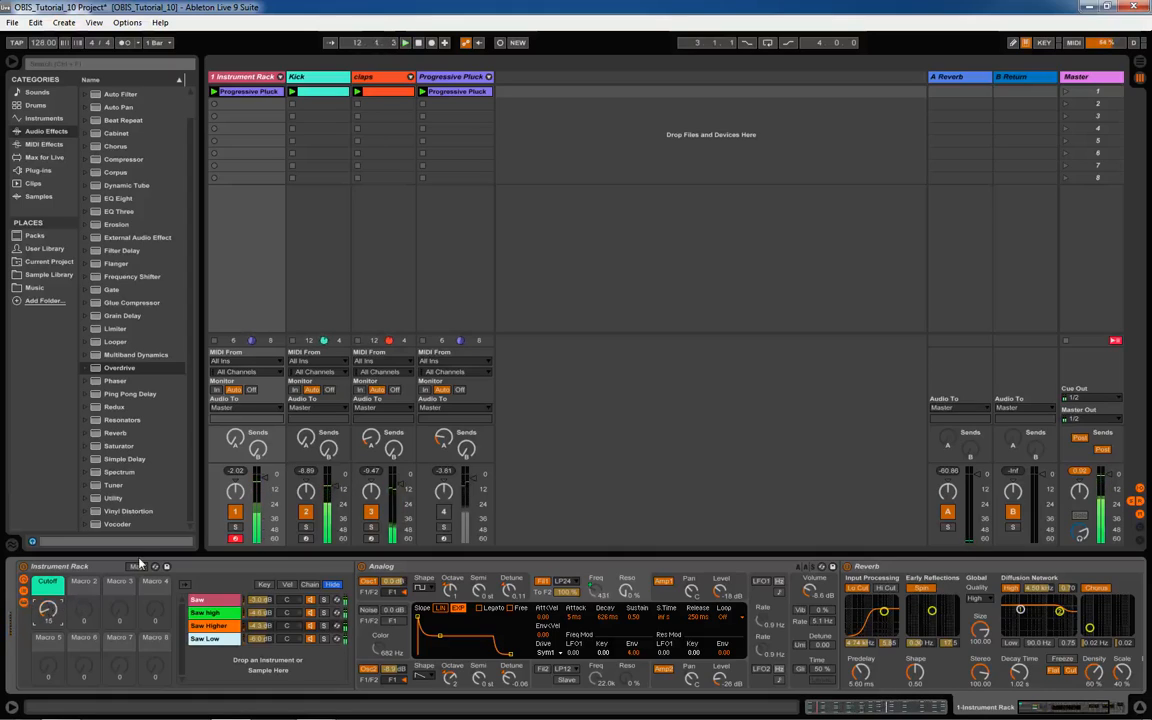
pyautogui.moveTo(1056, 709); pyautogui.dragTo(1020, 706)
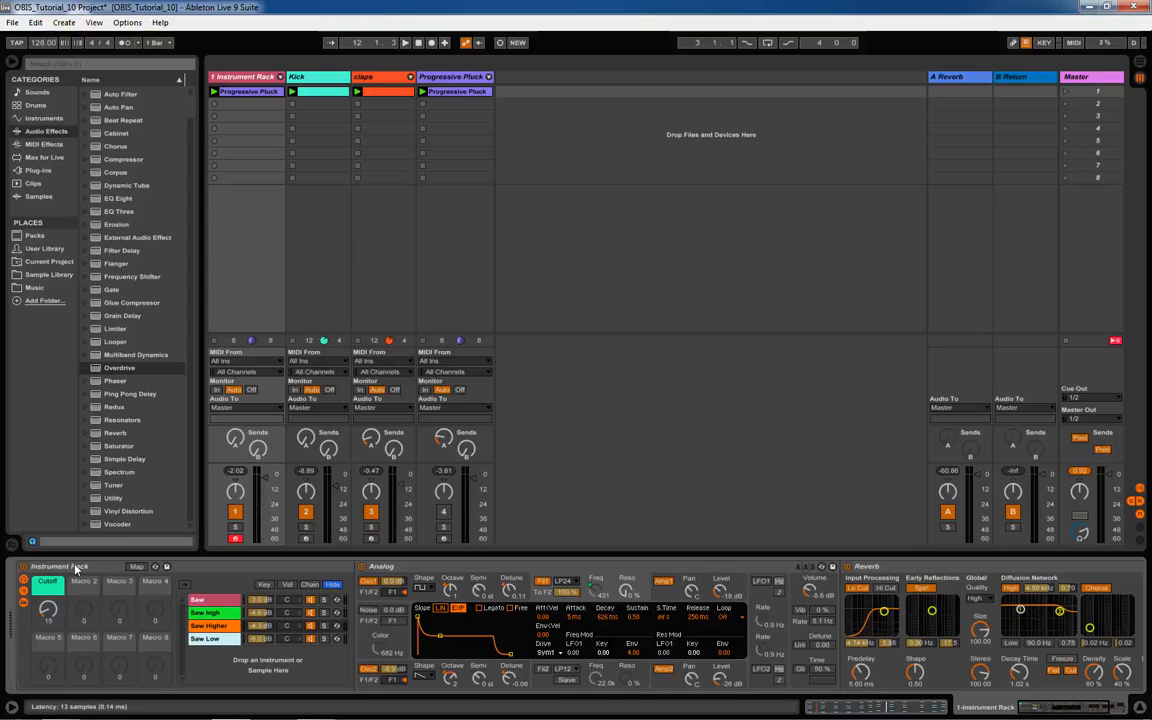
# Play the mix with the Cutoff macro raised to 127 and solo the Instrument Rack track
pyautogui.press('space')
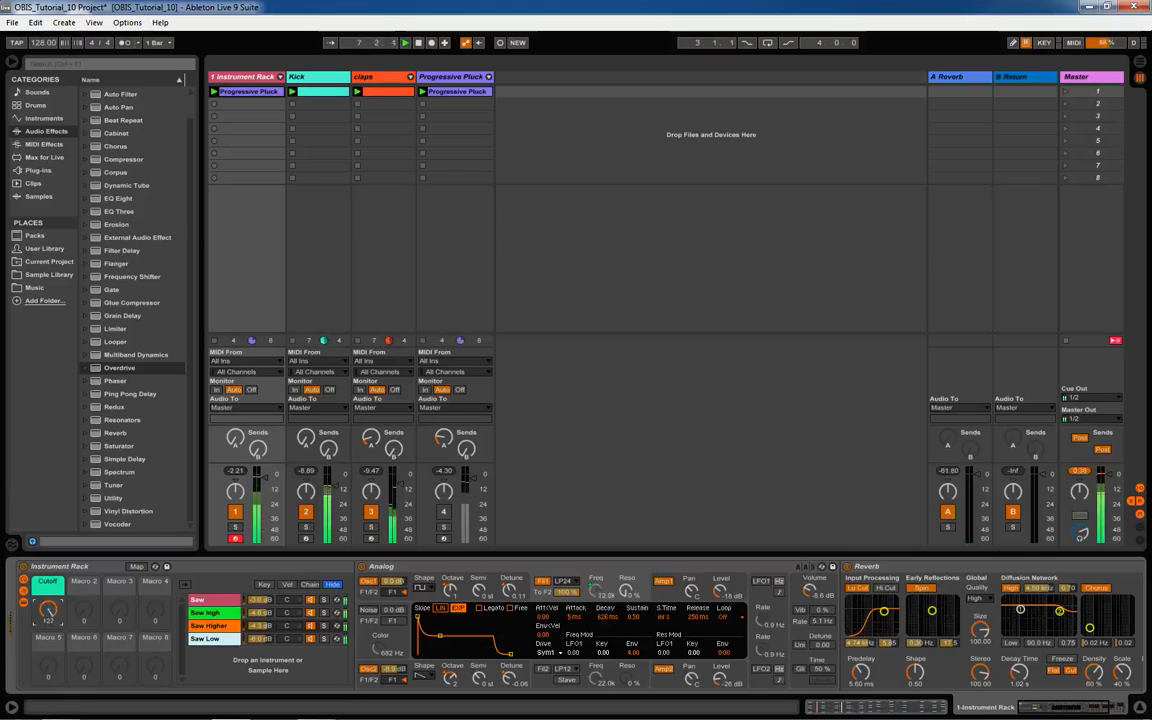
pyautogui.click(236, 527)
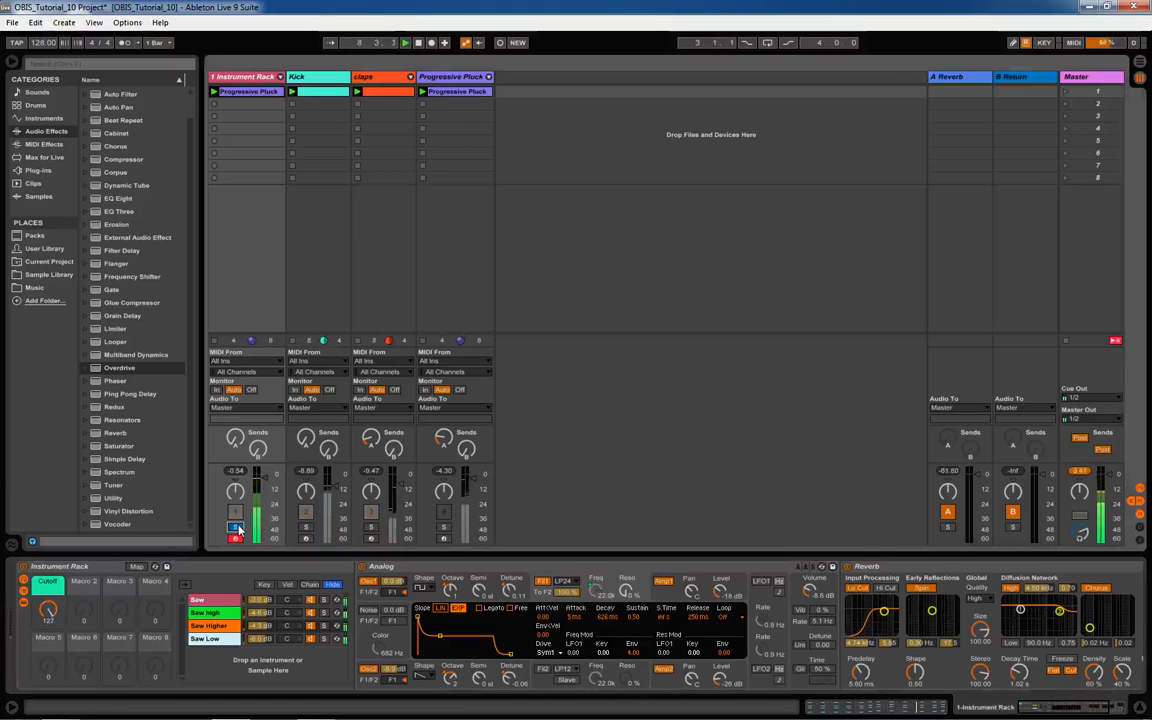